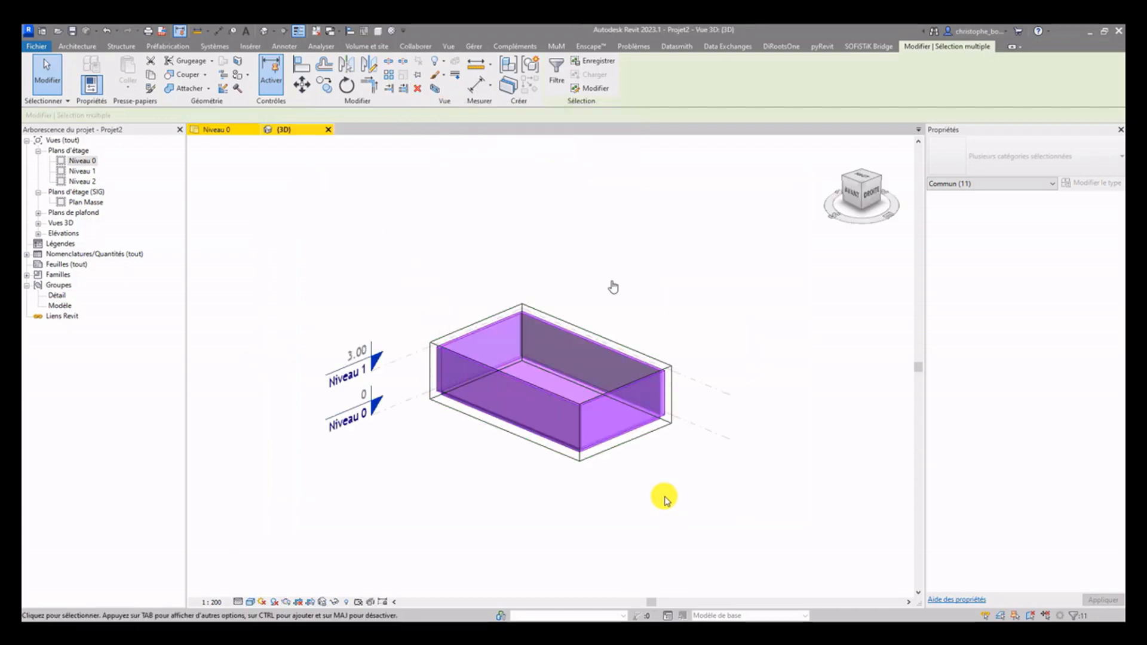
From the Niveau 0 plan, group the selection as "Etage" with attached details "Etage - Texte", and move the group origin to the room's lower-left inner corner
scroll(658, 493, "up", 3)
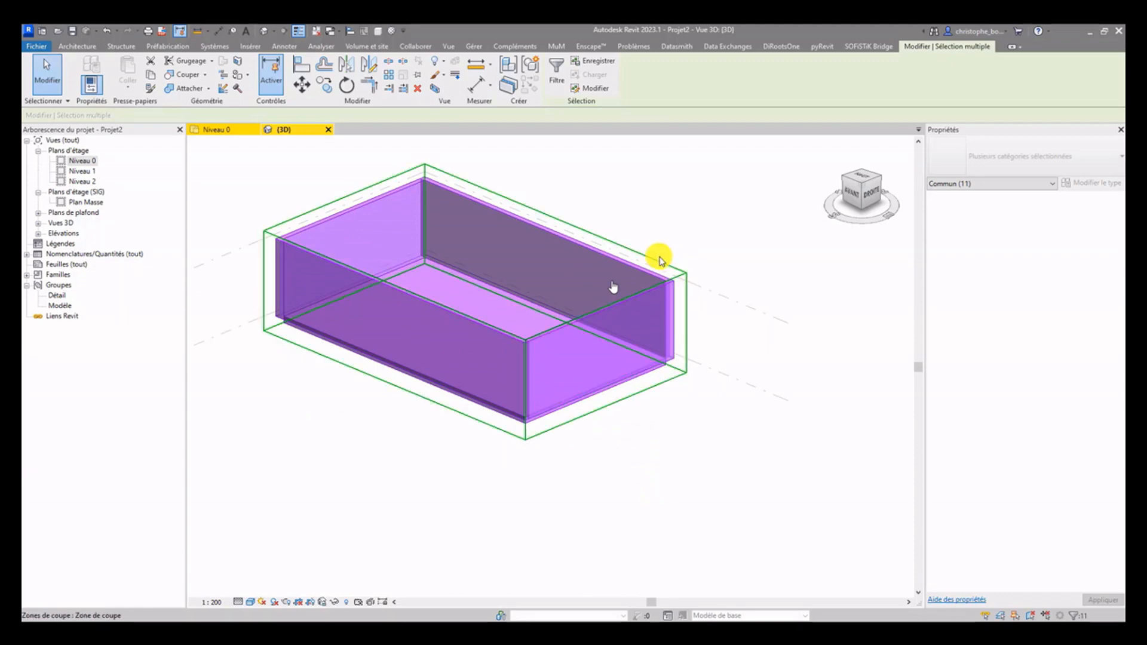
left_click(228, 133)
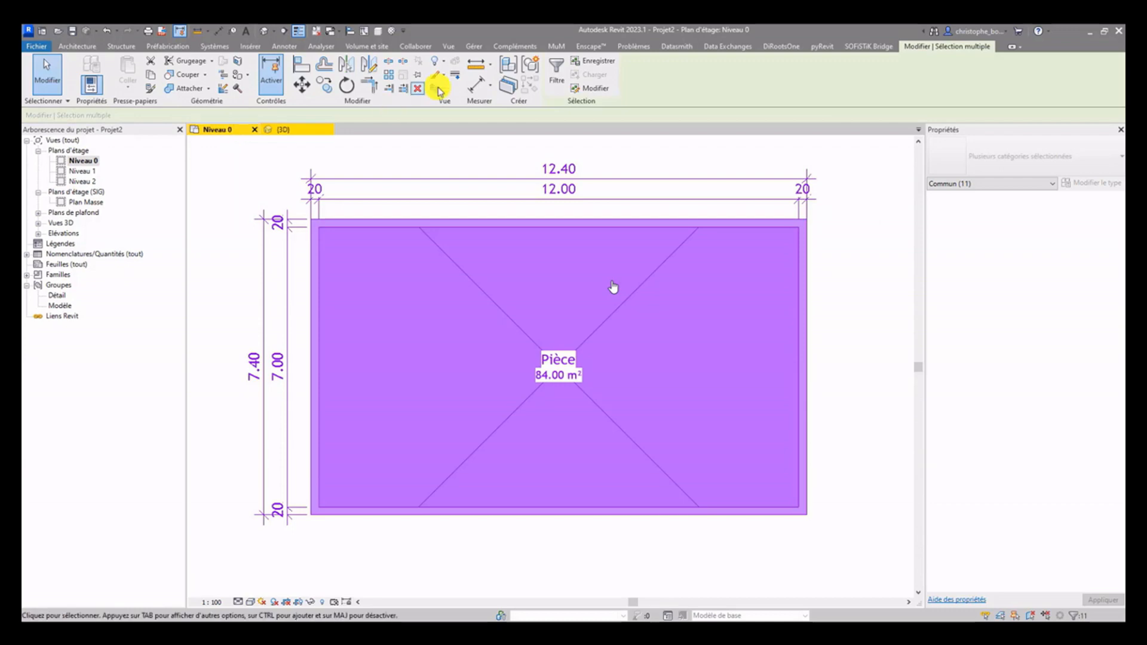
left_click(530, 70)
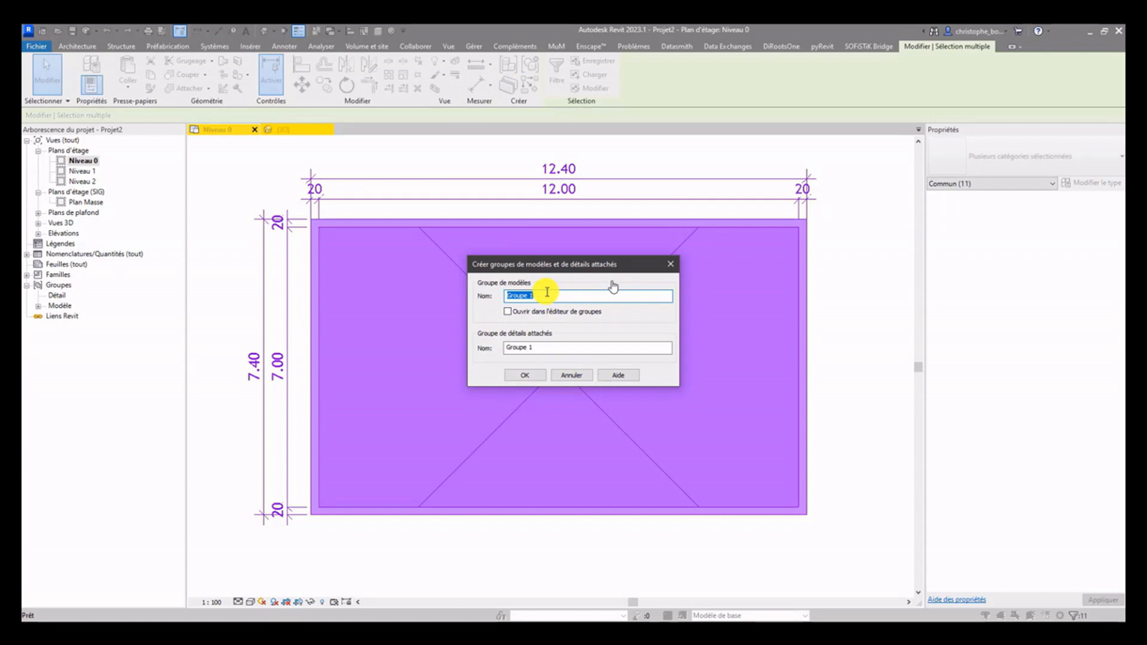
type("Etage")
left_click(520, 349)
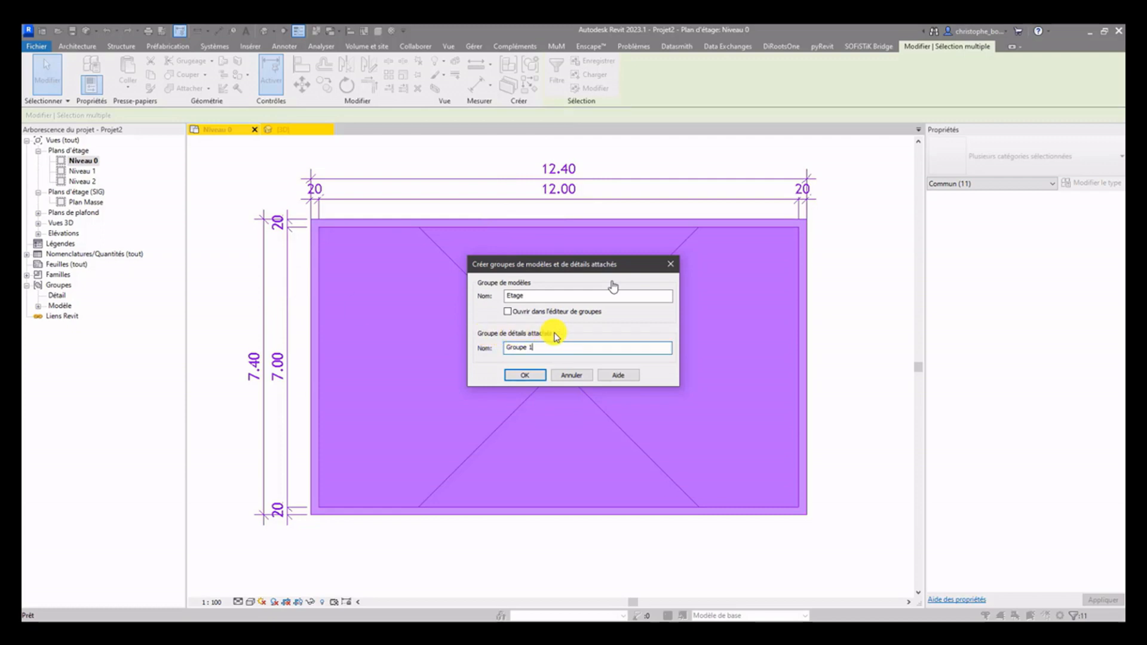
left_click_drag(546, 349, 487, 348)
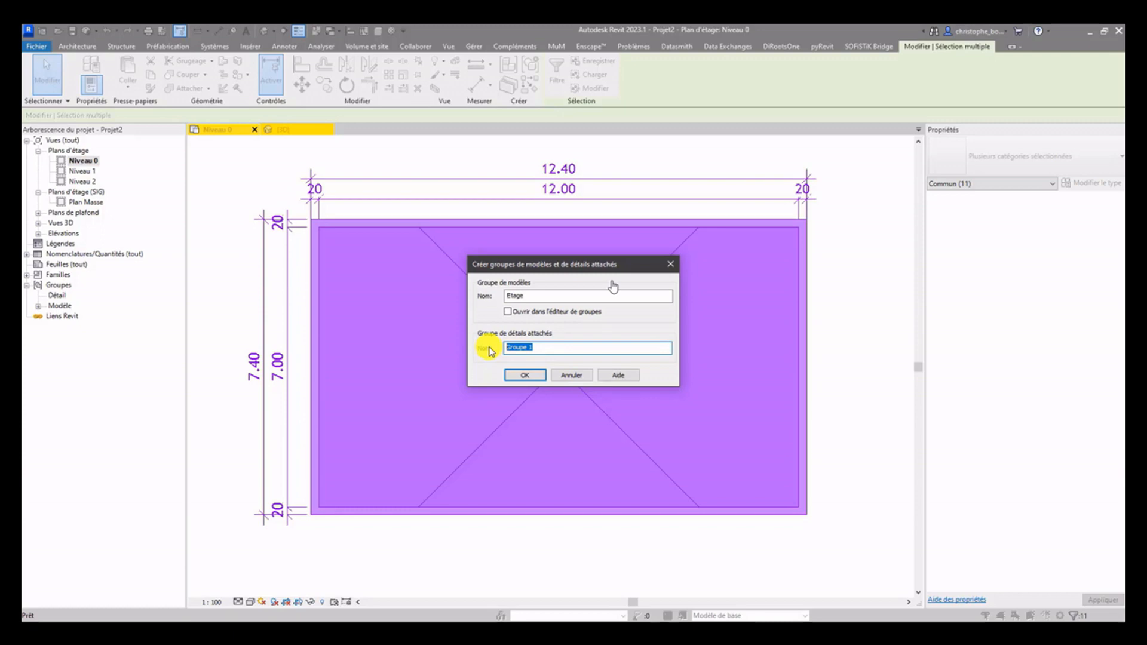
type("Etage - Texte")
left_click(524, 376)
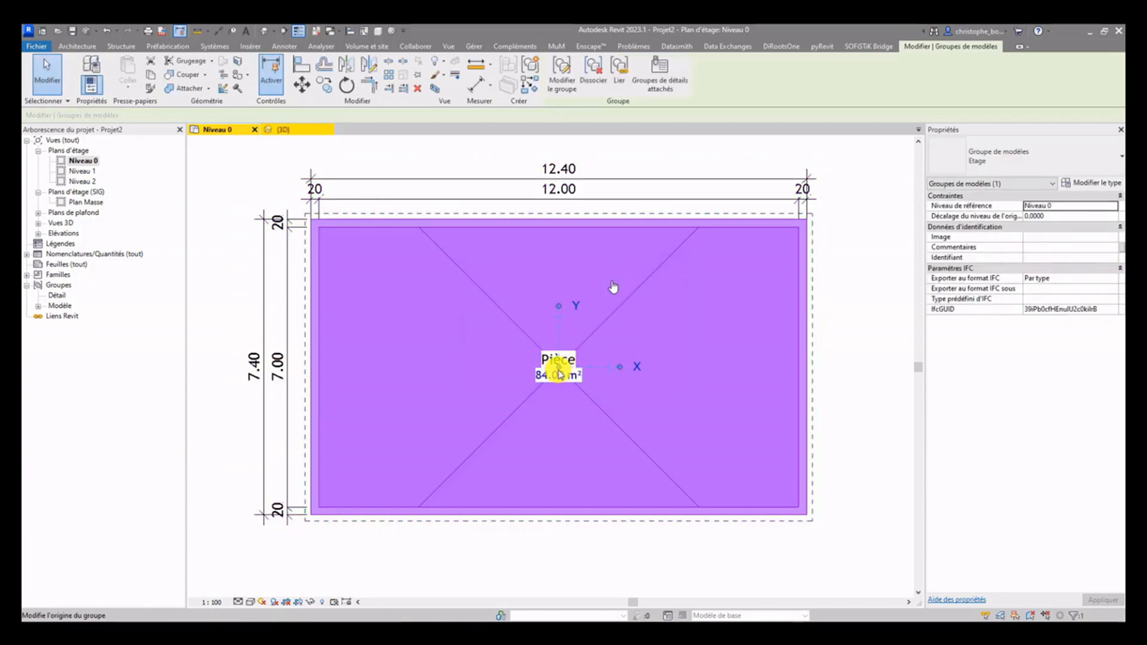
mouse_move(559, 372)
left_mouse_down()
mouse_move(448, 396)
mouse_move(325, 475)
mouse_move(320, 505)
left_mouse_up()
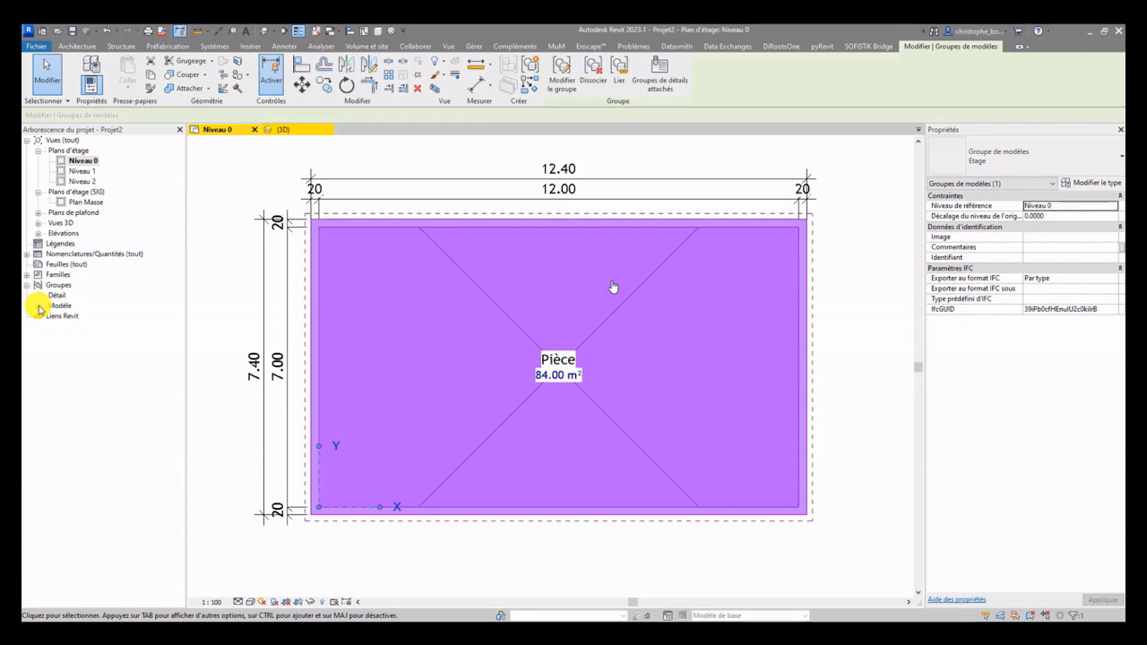
Examine the Etage model group and its attached detail group in the project browser, and check the group's extent and type in the plan
left_click(38, 306)
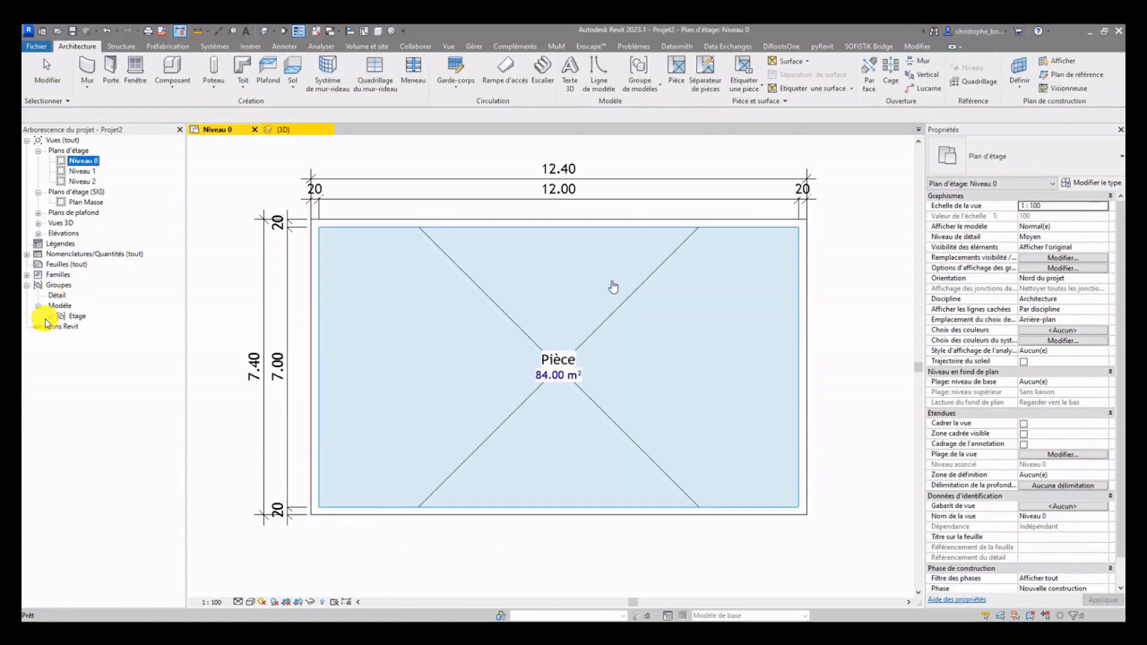
left_click(51, 316)
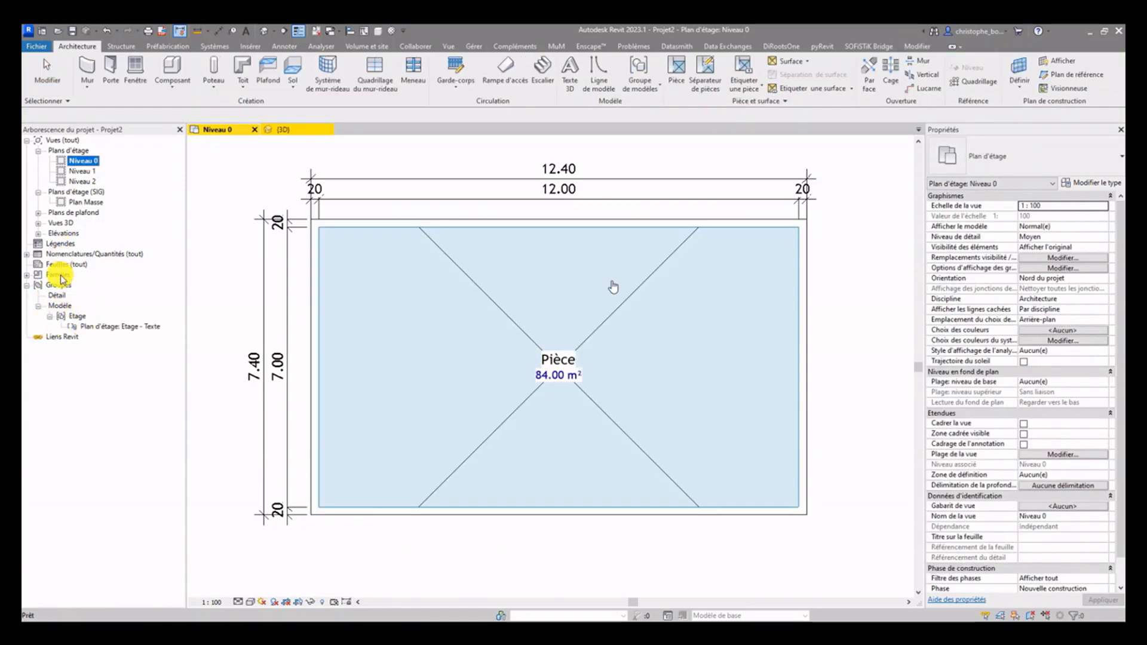
left_click(63, 306)
left_click(72, 316)
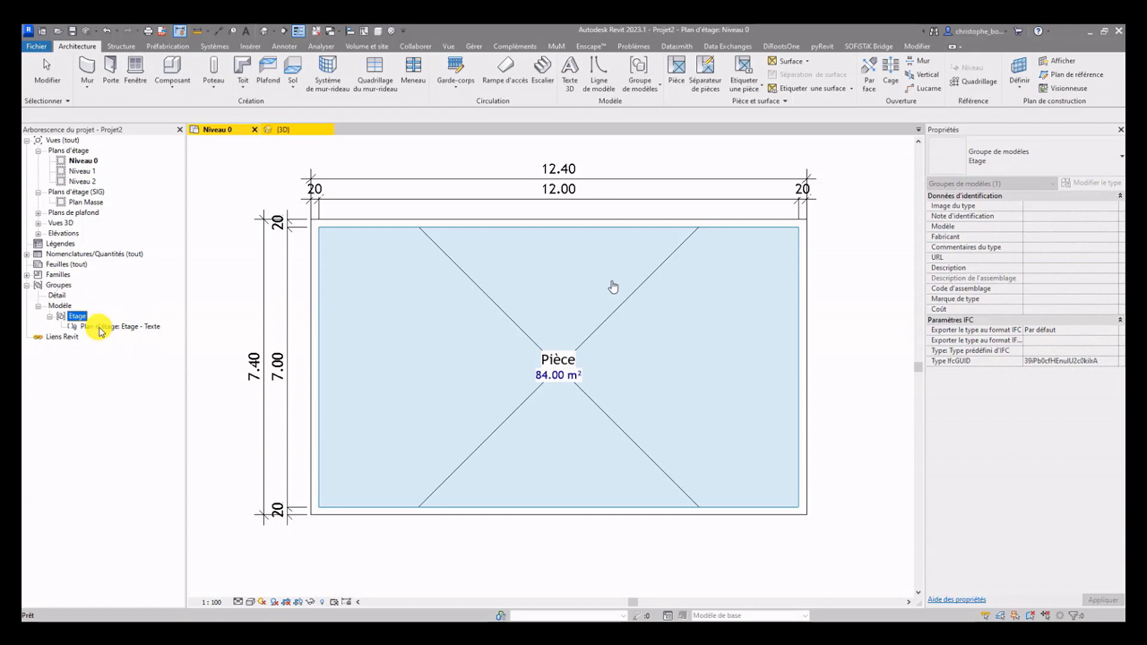
left_click(99, 330)
left_click(312, 271)
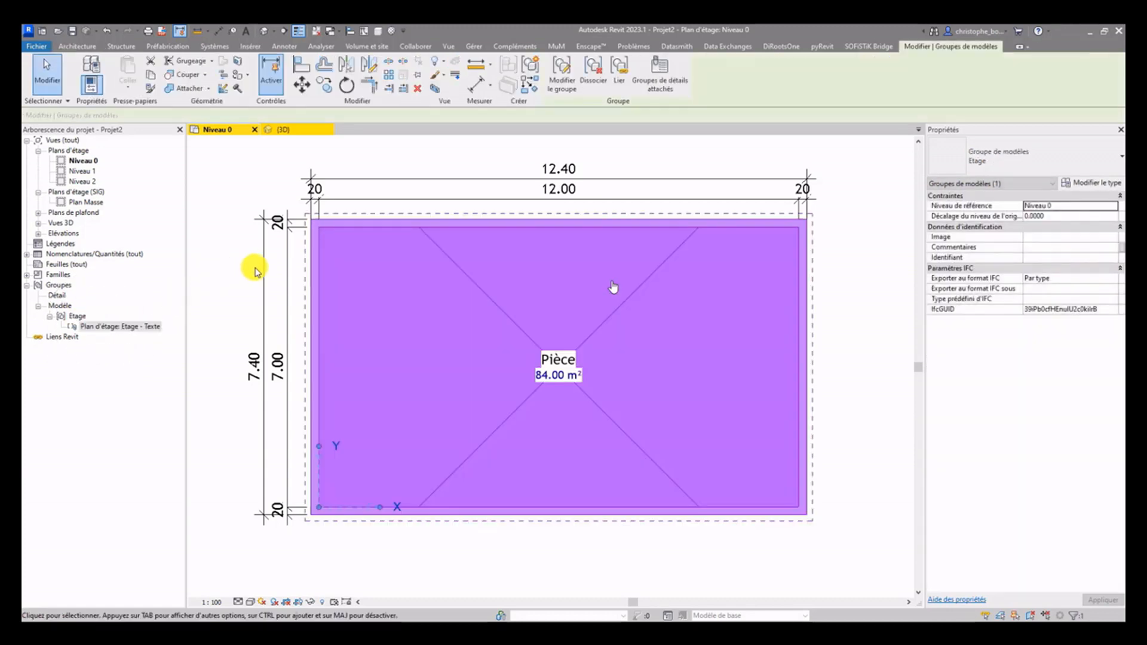
left_click(210, 263)
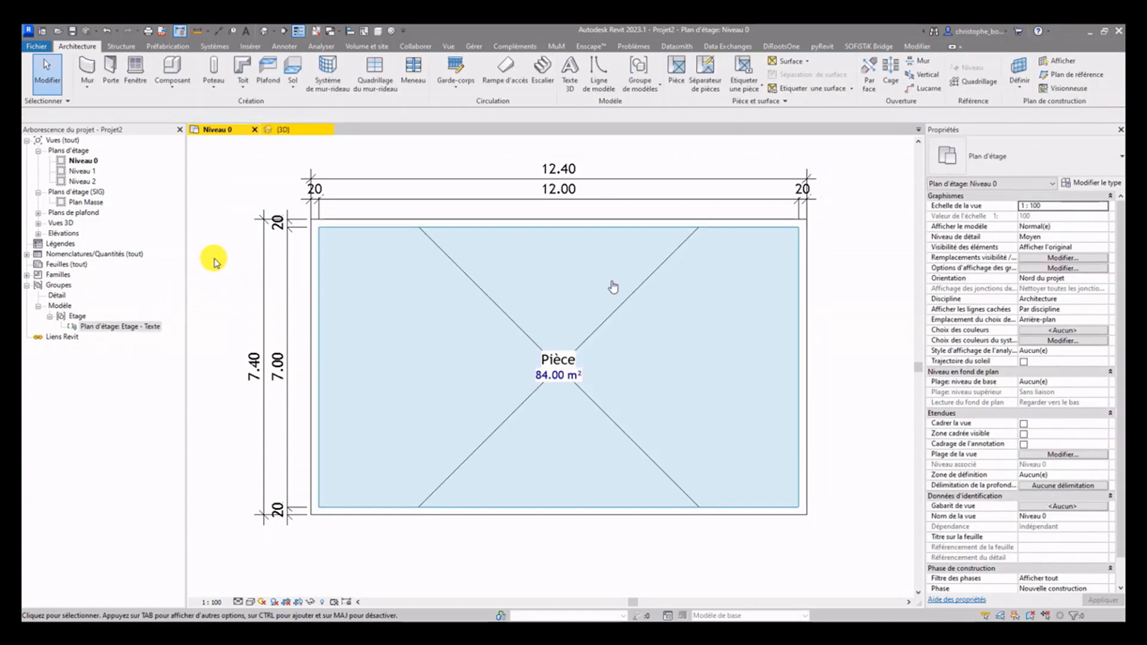
left_click(344, 218)
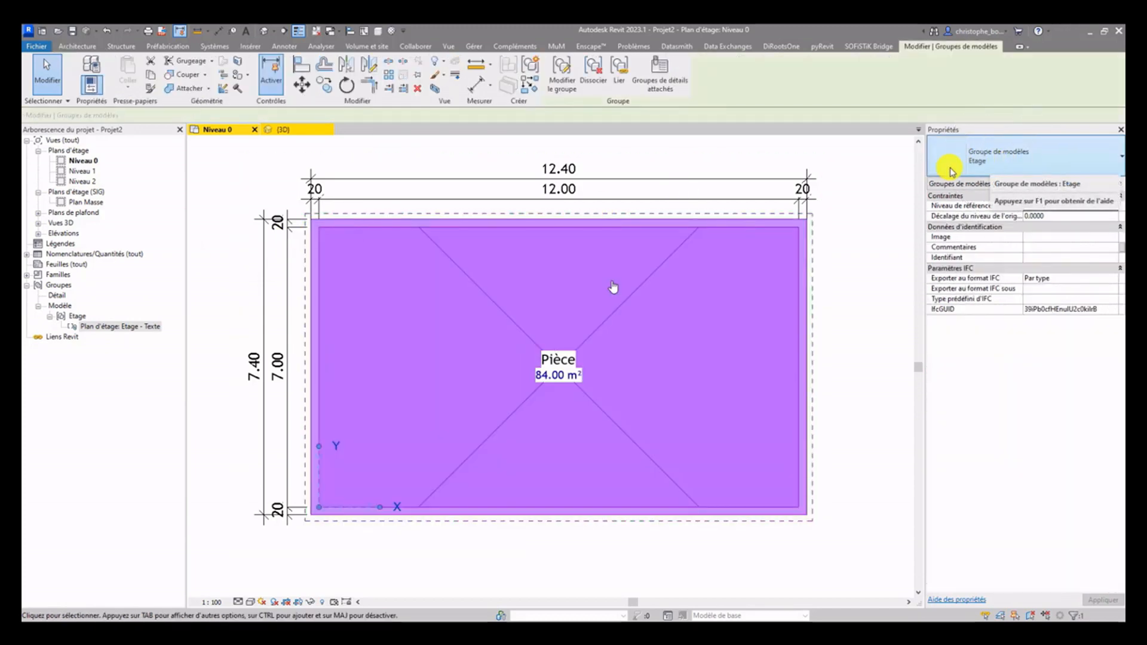
left_click(863, 212)
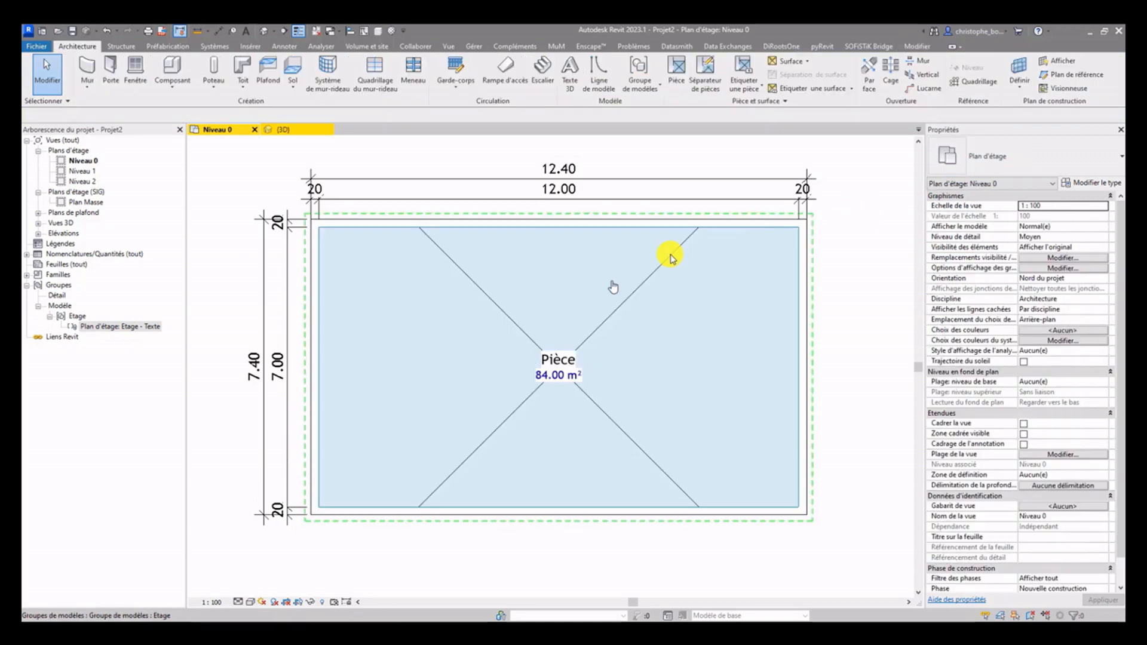
left_click(672, 252)
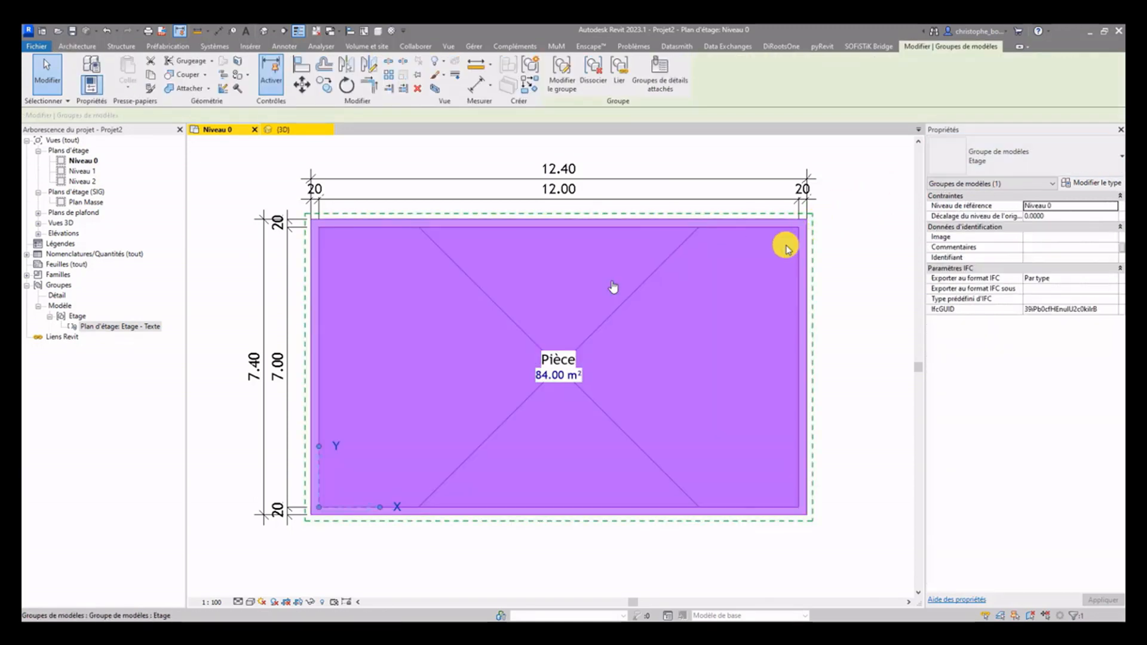
left_click(259, 251)
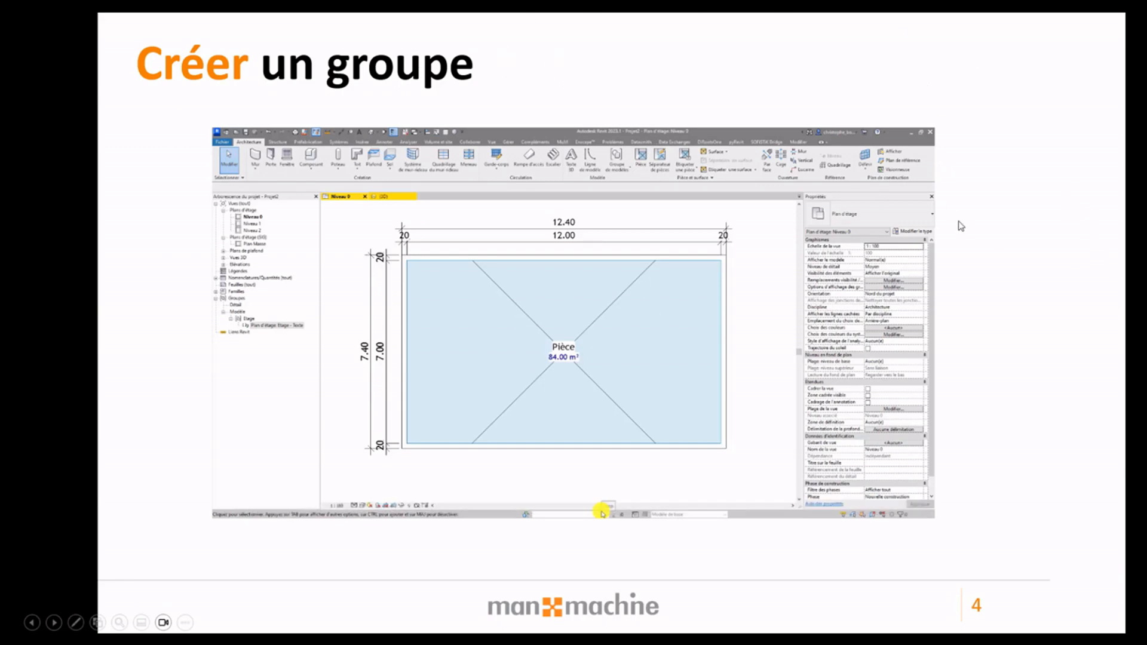
left_click(984, 385)
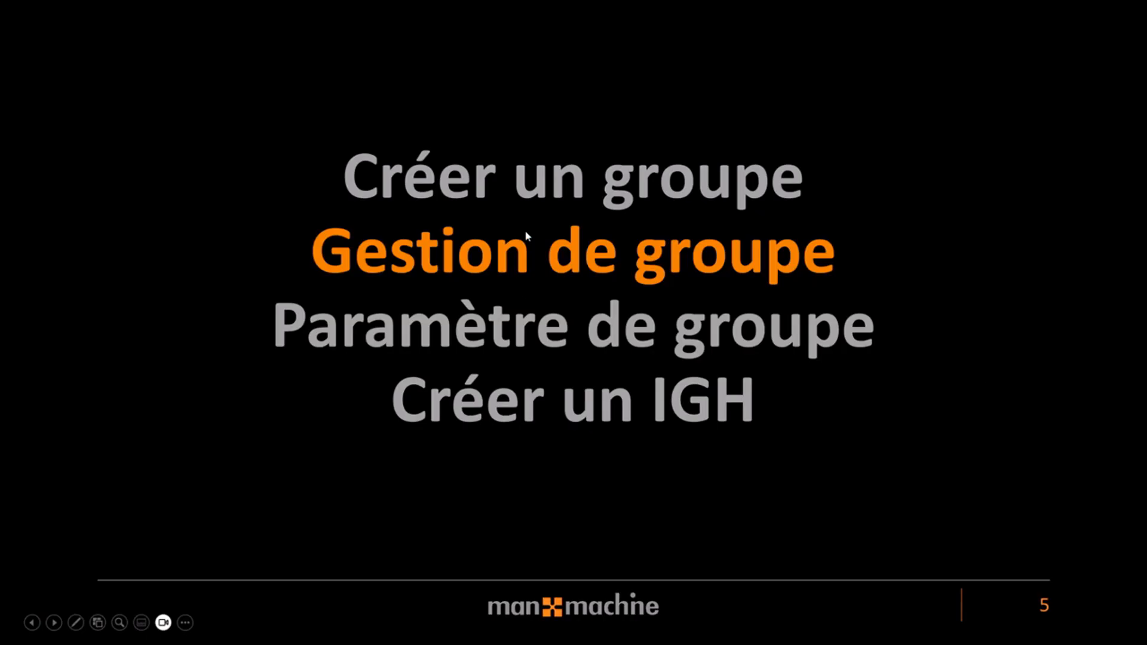
left_click(917, 267)
left_click(757, 275)
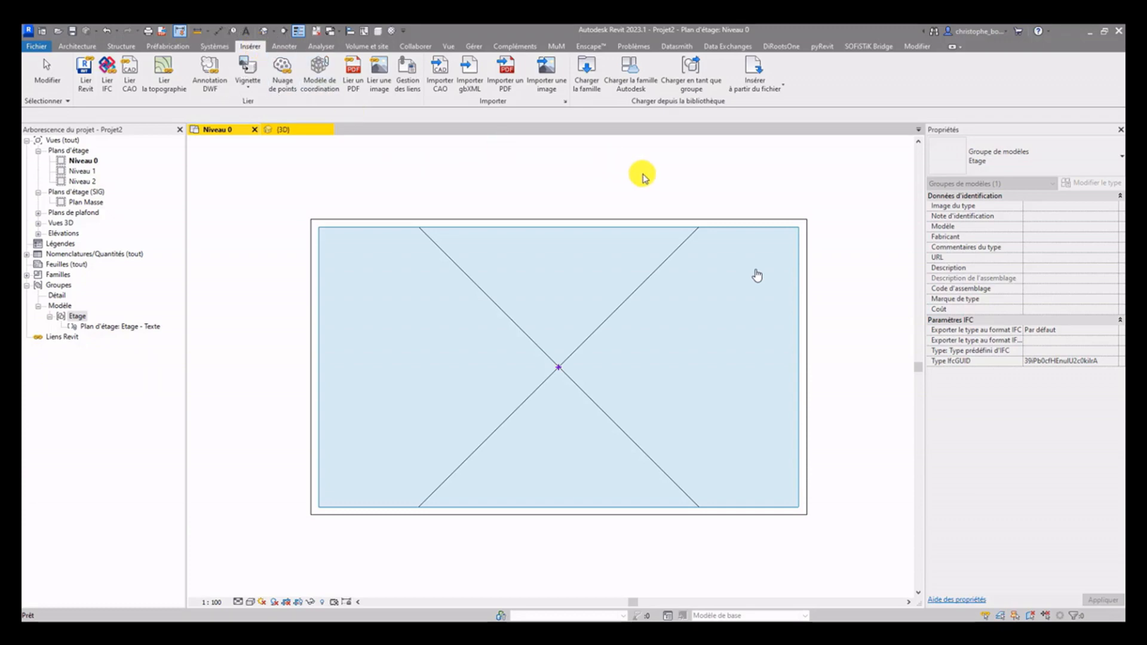
left_click(693, 89)
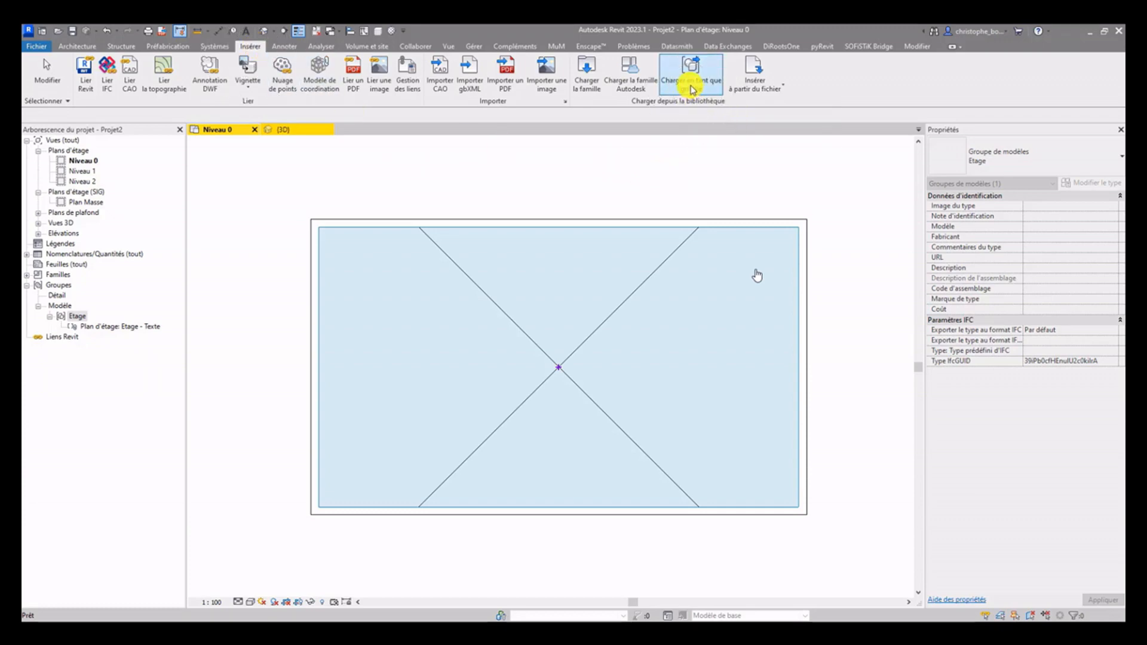
left_click(694, 90)
left_click(691, 89)
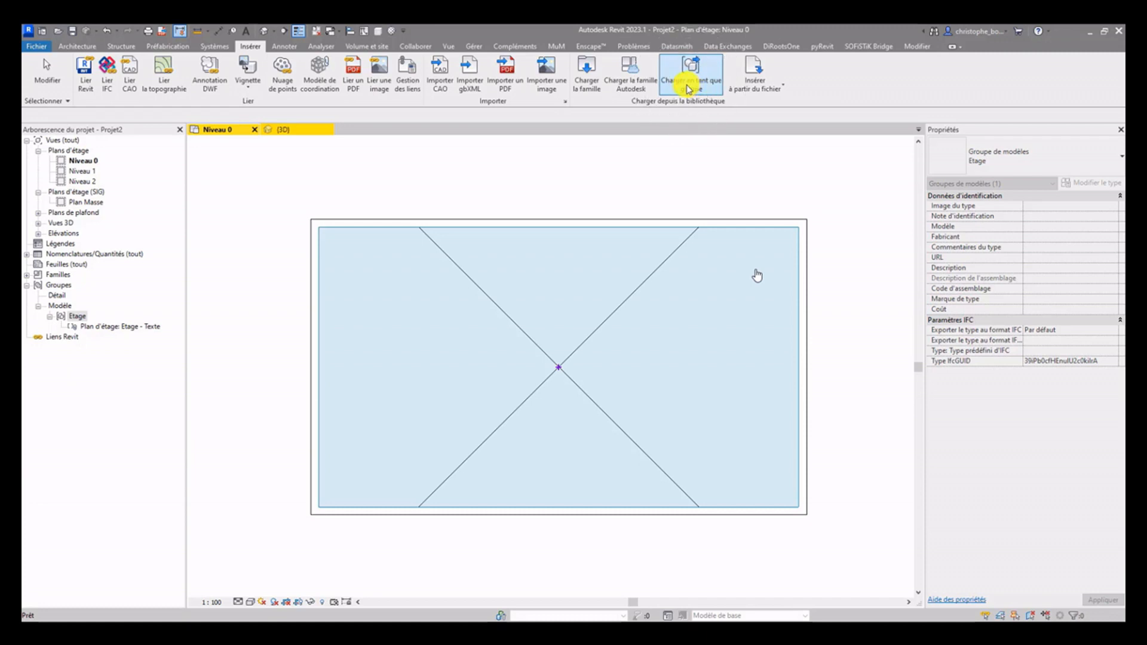
Open the Etage model group from the project browser for editing in its own file
right_click(80, 316)
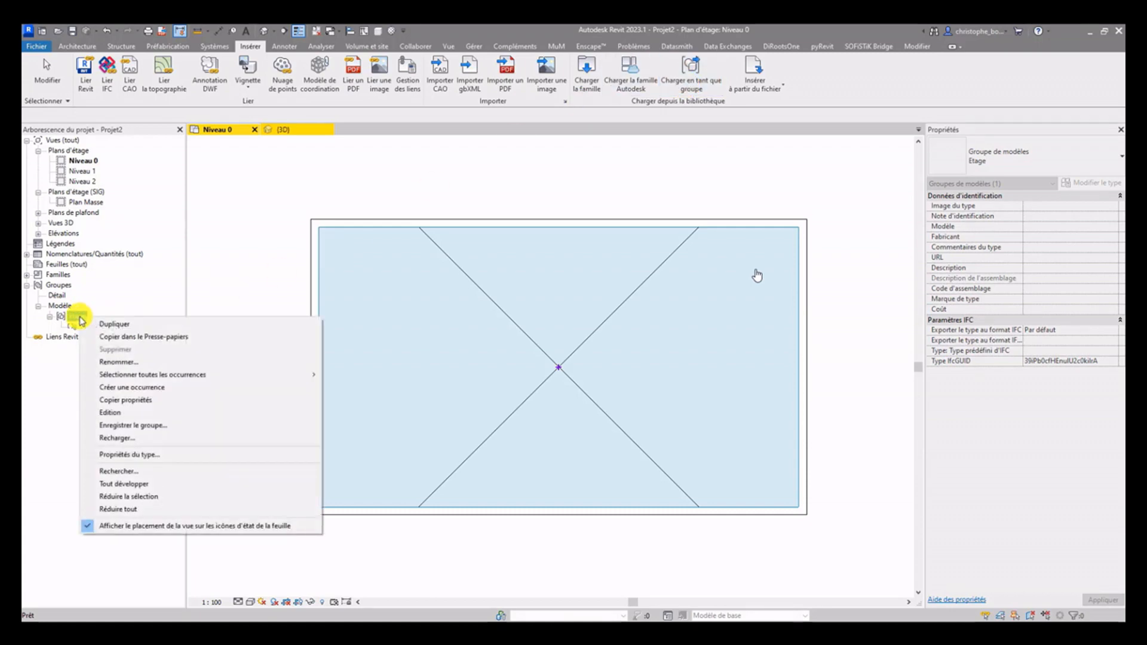
left_click(119, 412)
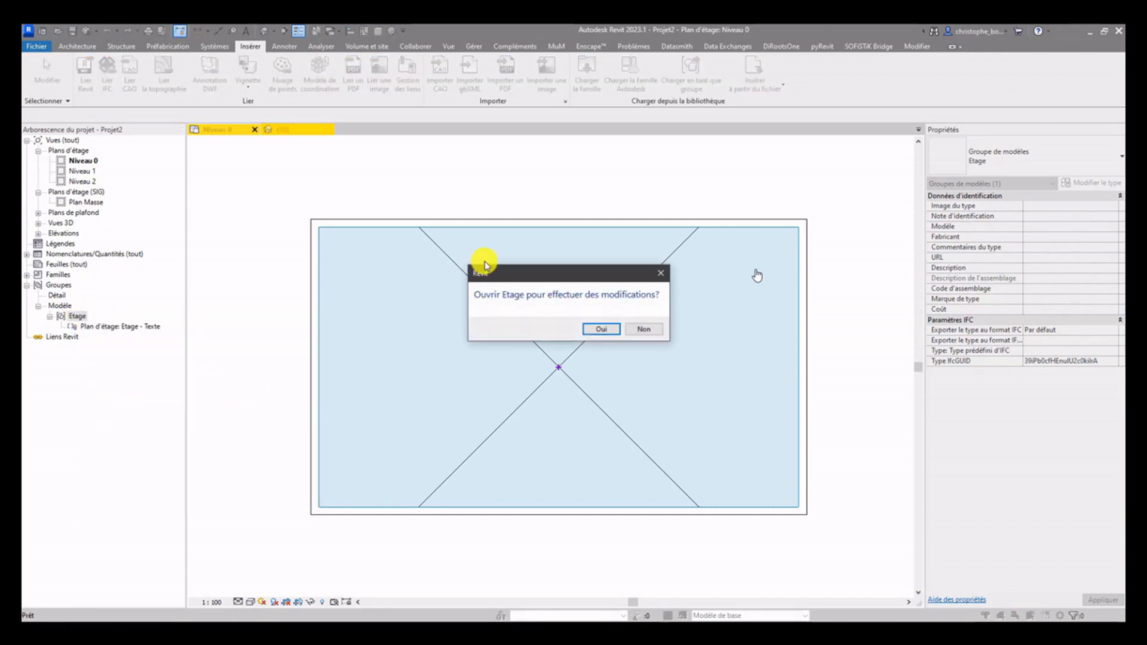
left_click(601, 330)
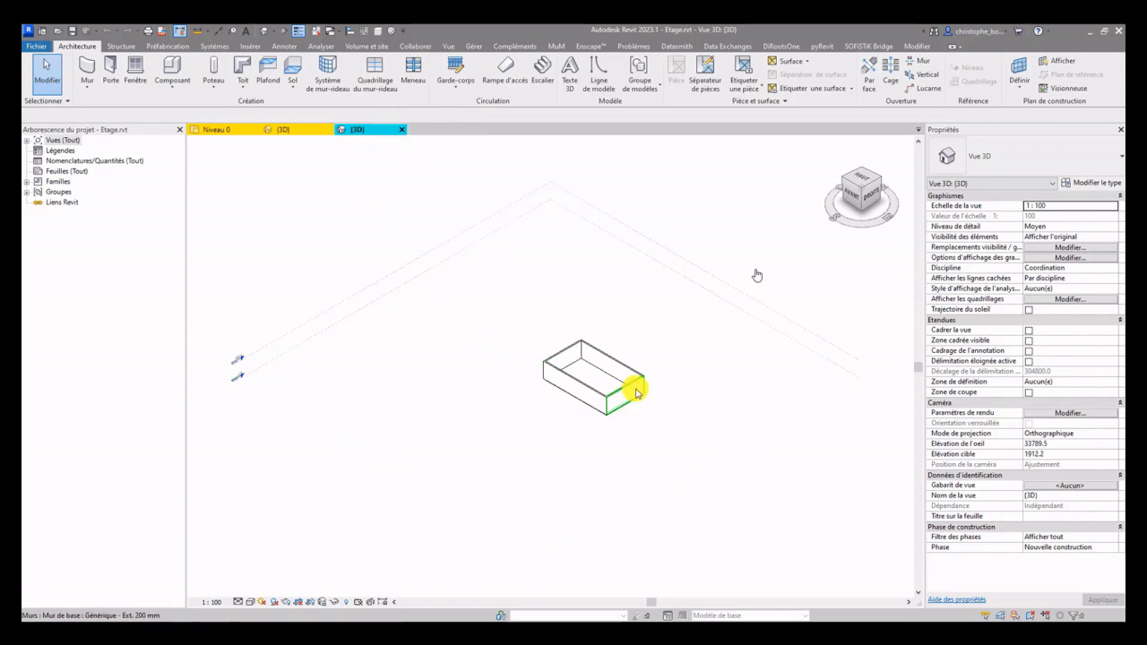
In the Niveau 0 structural plan, move the right-hand wall so its distance to the opposite wall is 11 m
left_click(28, 141)
left_click(38, 151)
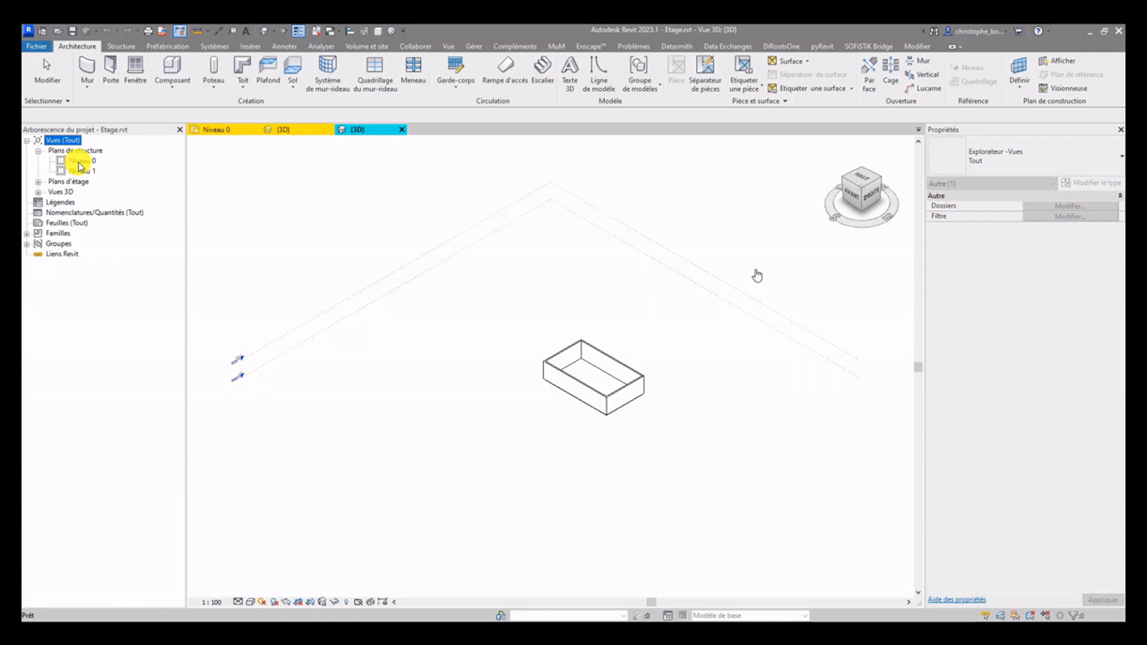
double_click(81, 161)
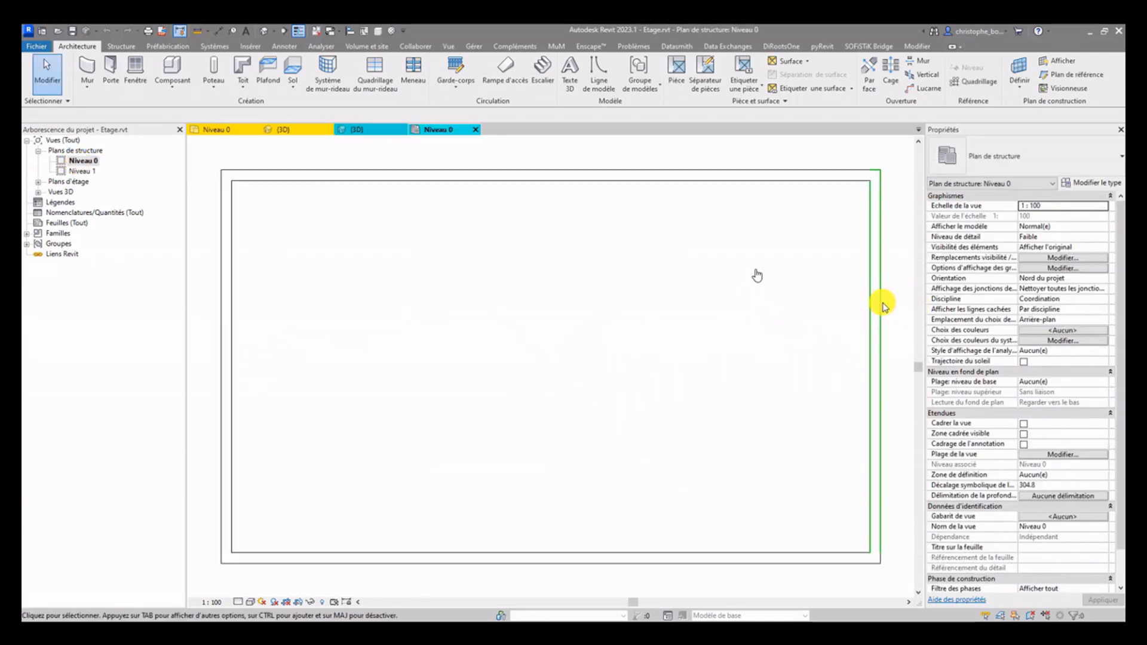
left_click(877, 306)
scroll(777, 287, "down", 3)
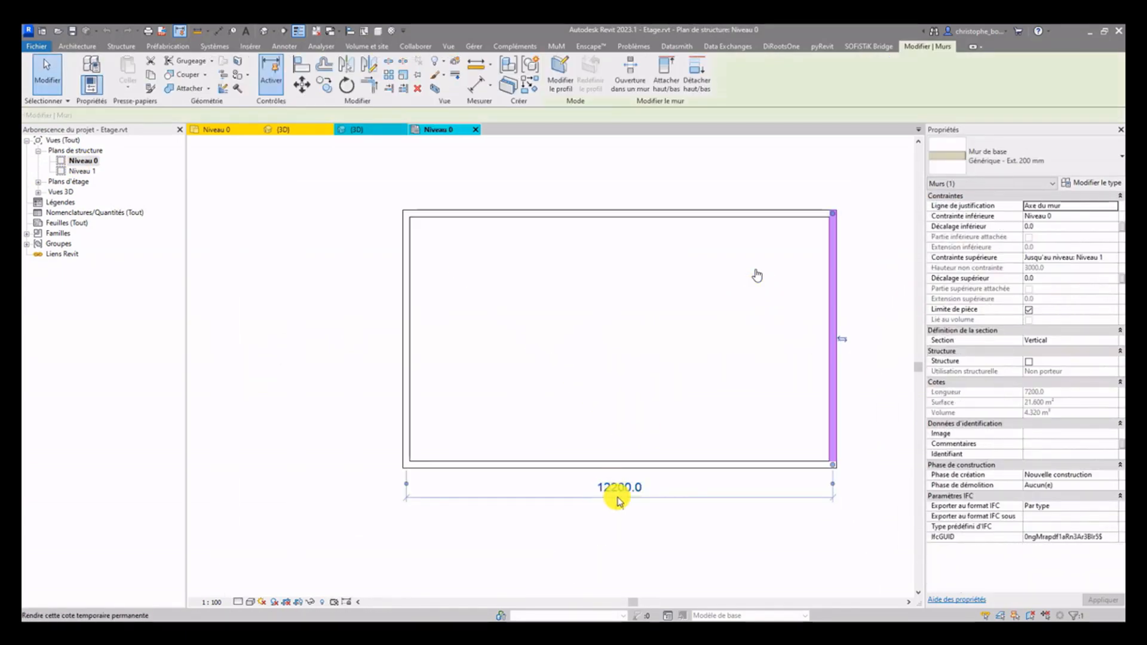
left_click(619, 487)
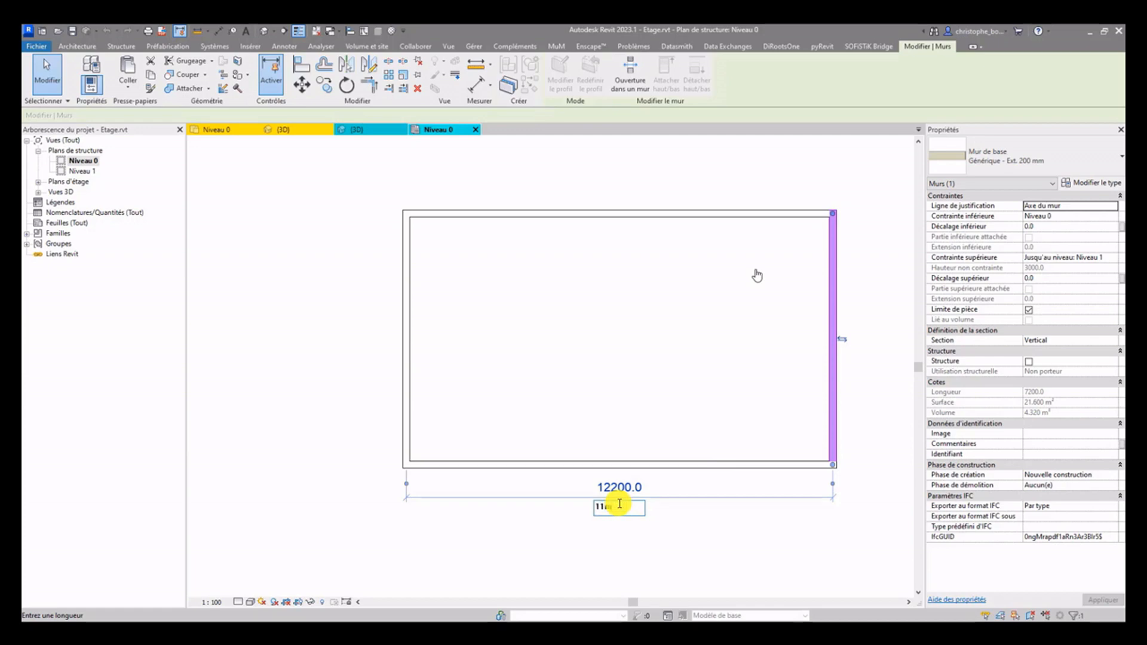
key("Return")
left_click(661, 144)
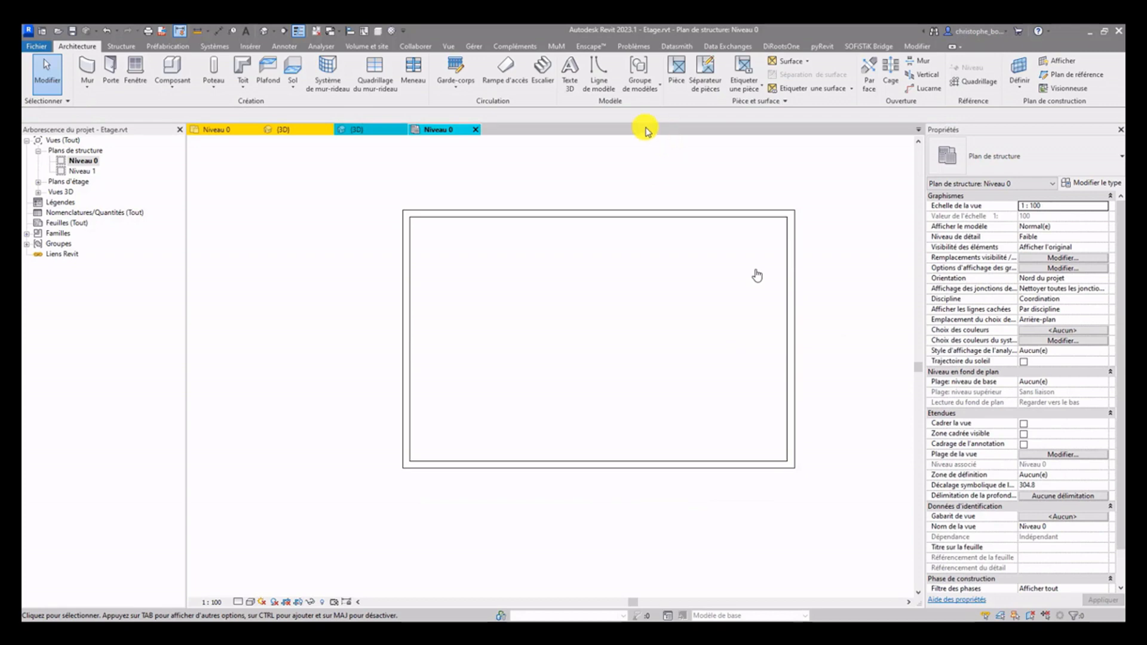
Save the edited group as Etage.rvt in the "IGH - Immeuble Grand Hauteur" folder and close its open views to return to Projet2
left_click(71, 32)
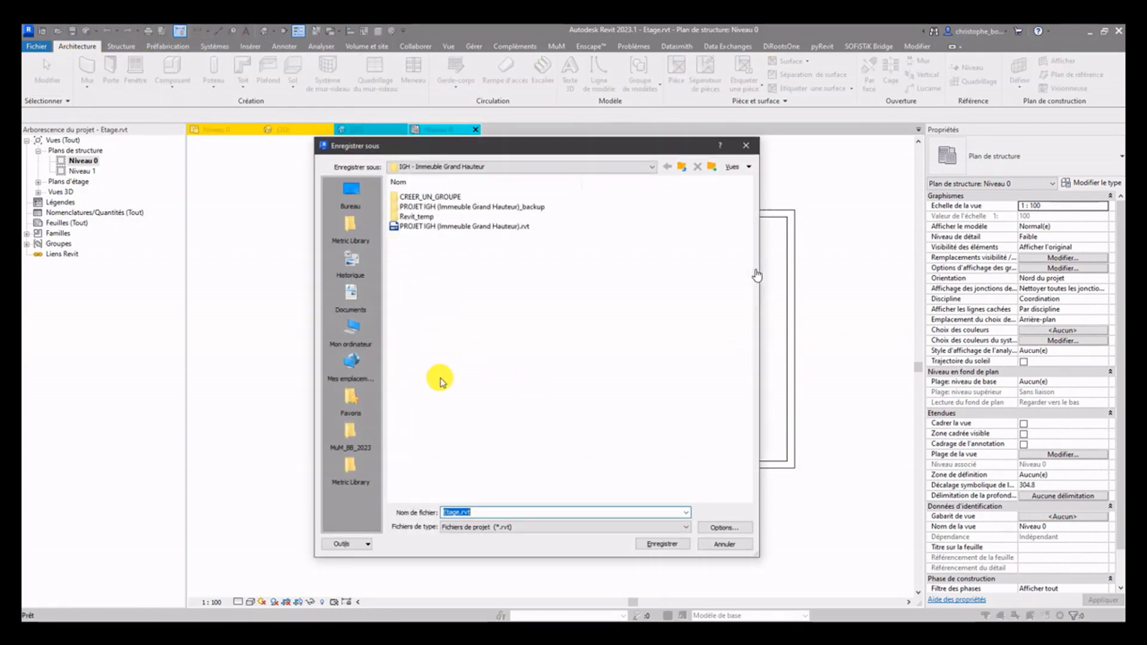
left_click(662, 545)
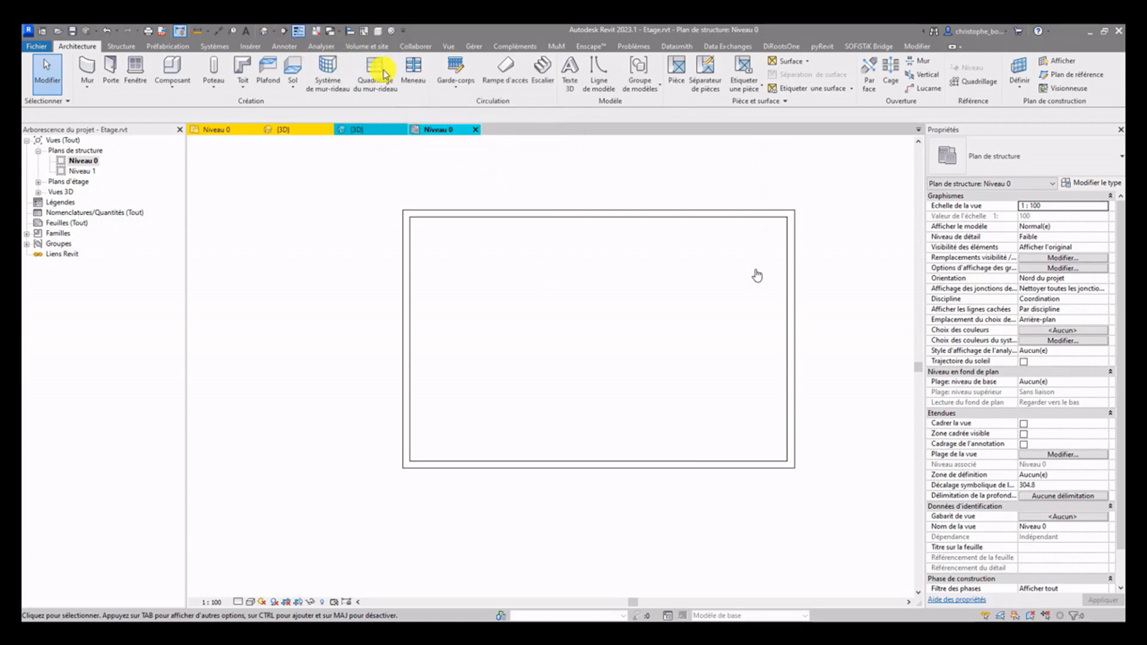
left_click(478, 130)
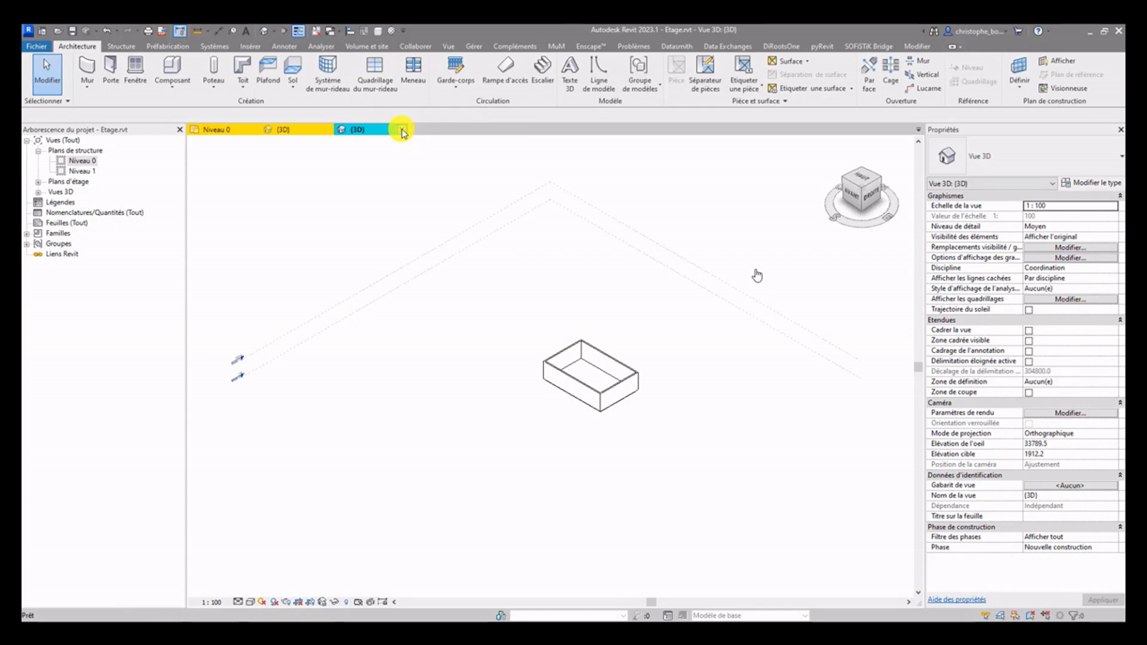
left_click(402, 131)
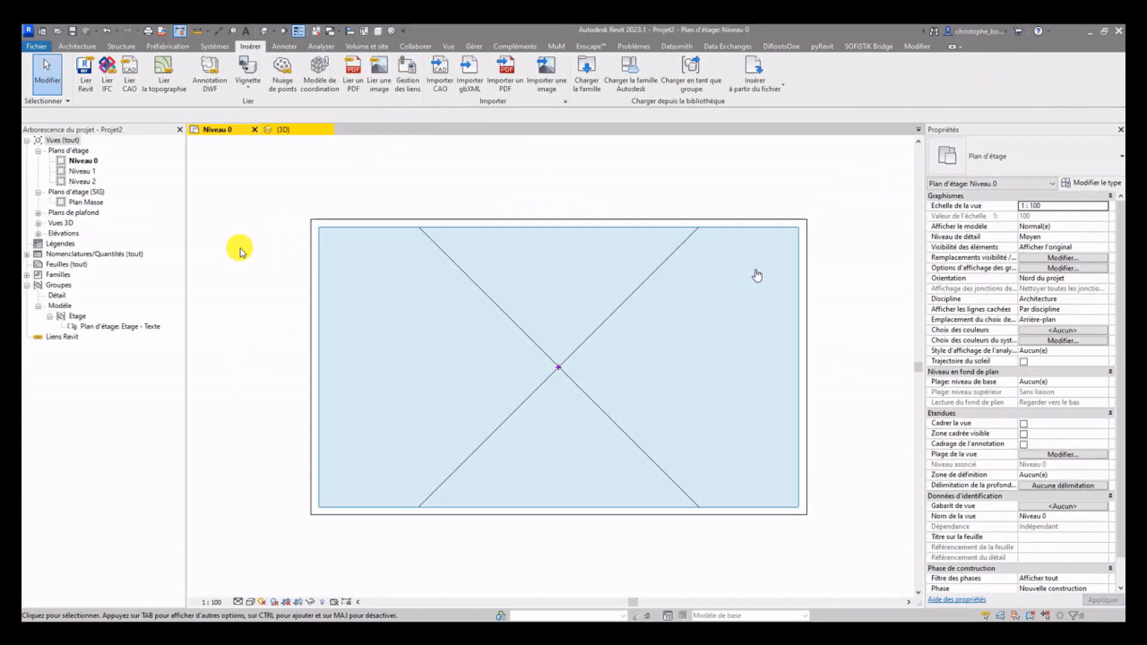
Start reloading the Etage model group from the project browser and browse to the "IGH - Immeuble Grand Hauteur" folder
left_click(74, 318)
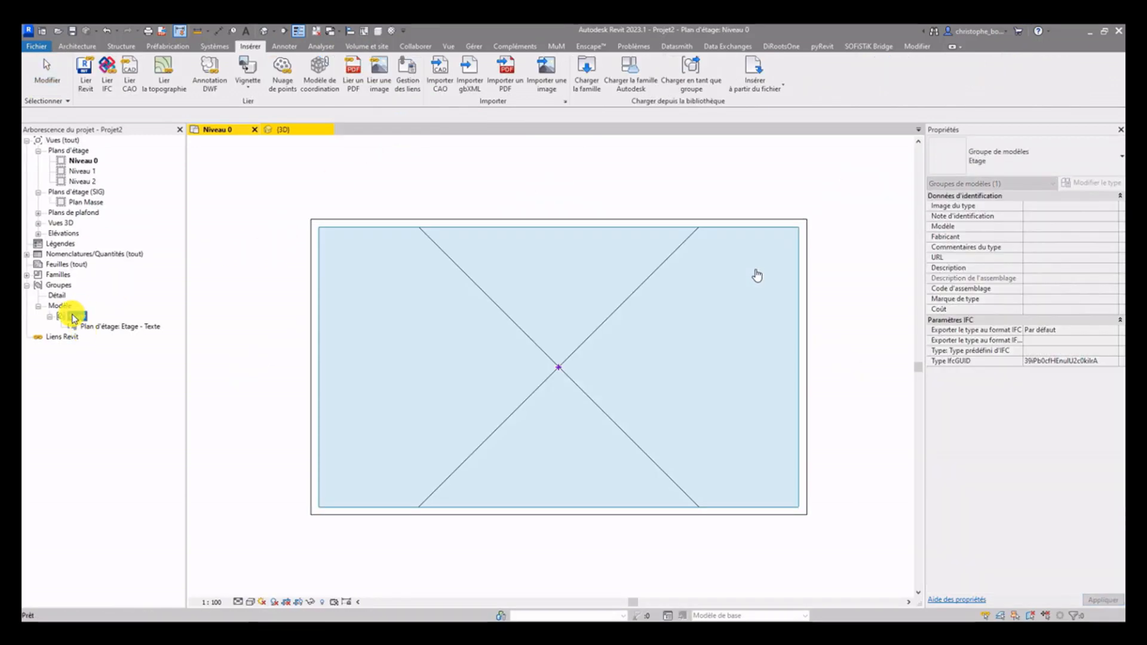
right_click(74, 317)
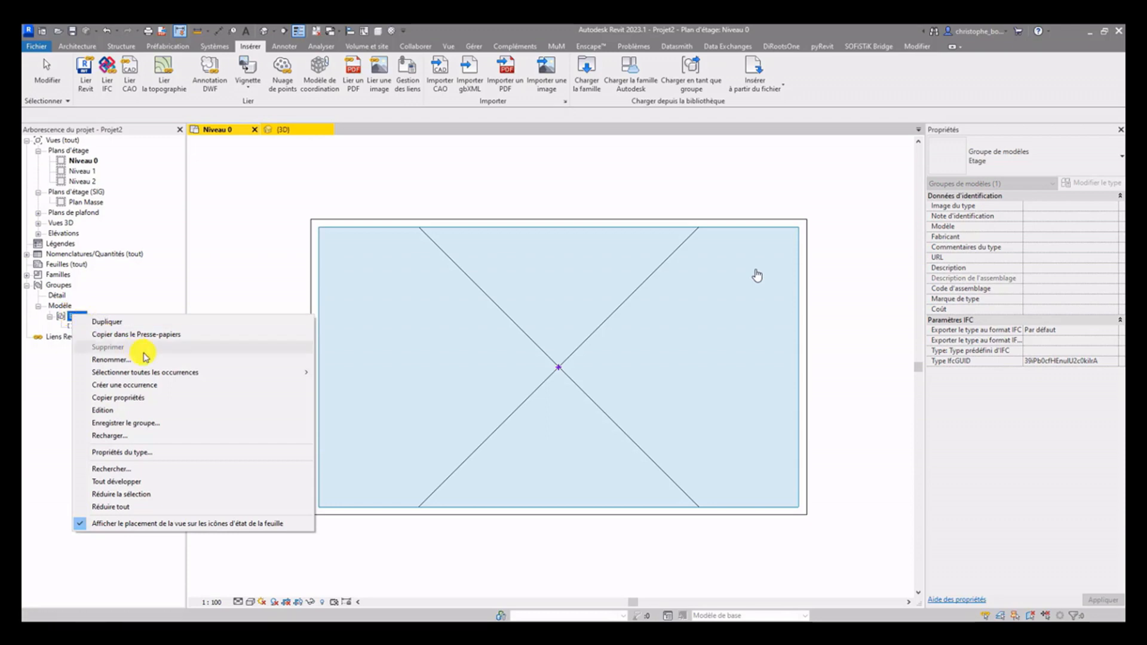
mouse_move(166, 374)
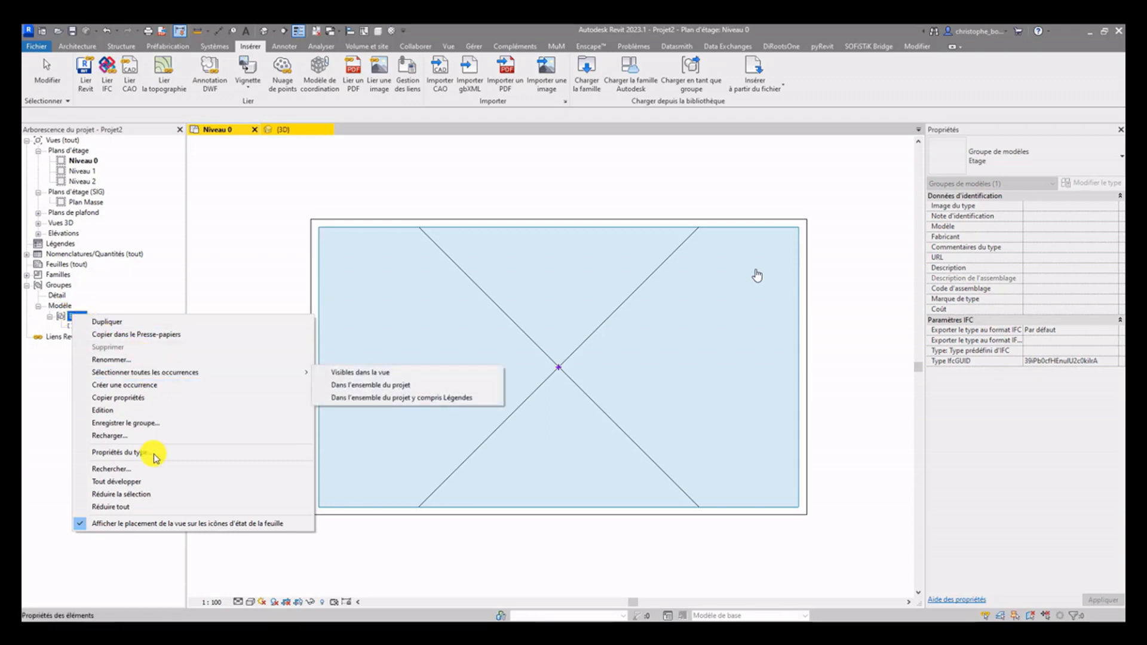
left_click(118, 437)
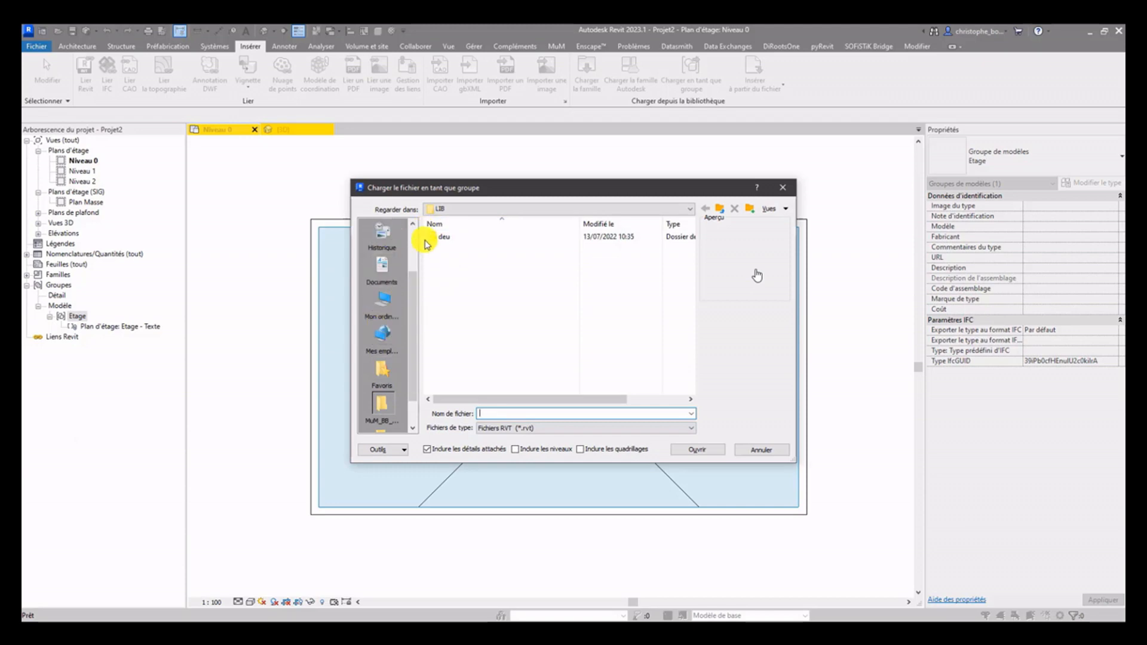
scroll(410, 249, "up", 3)
left_click(387, 236)
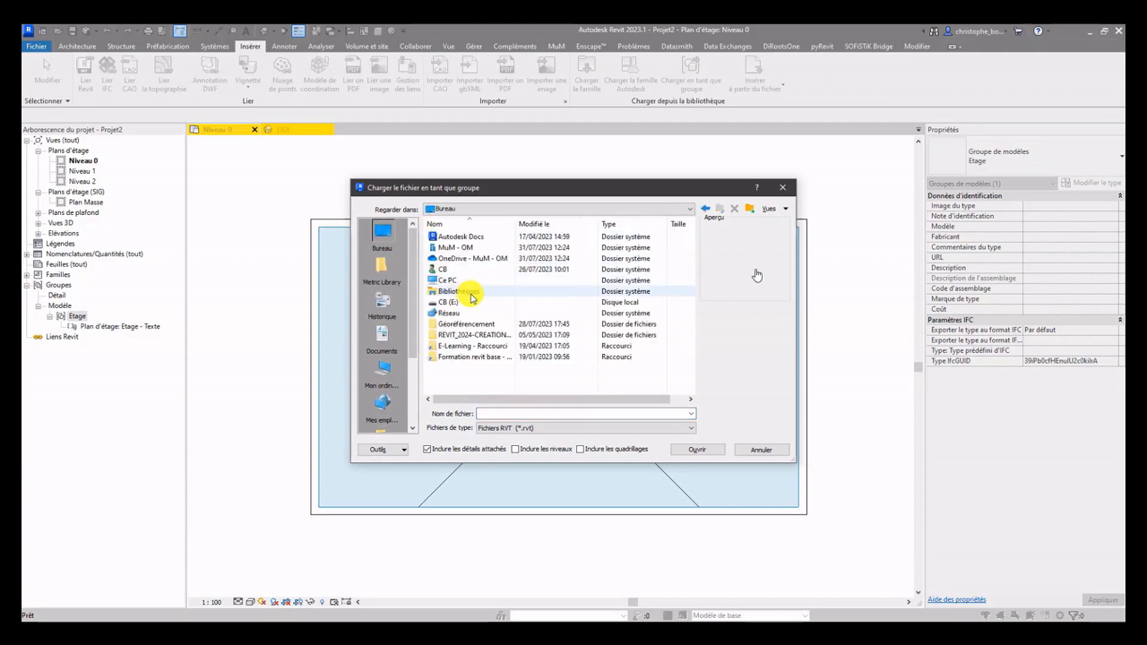
double_click(448, 259)
double_click(448, 259)
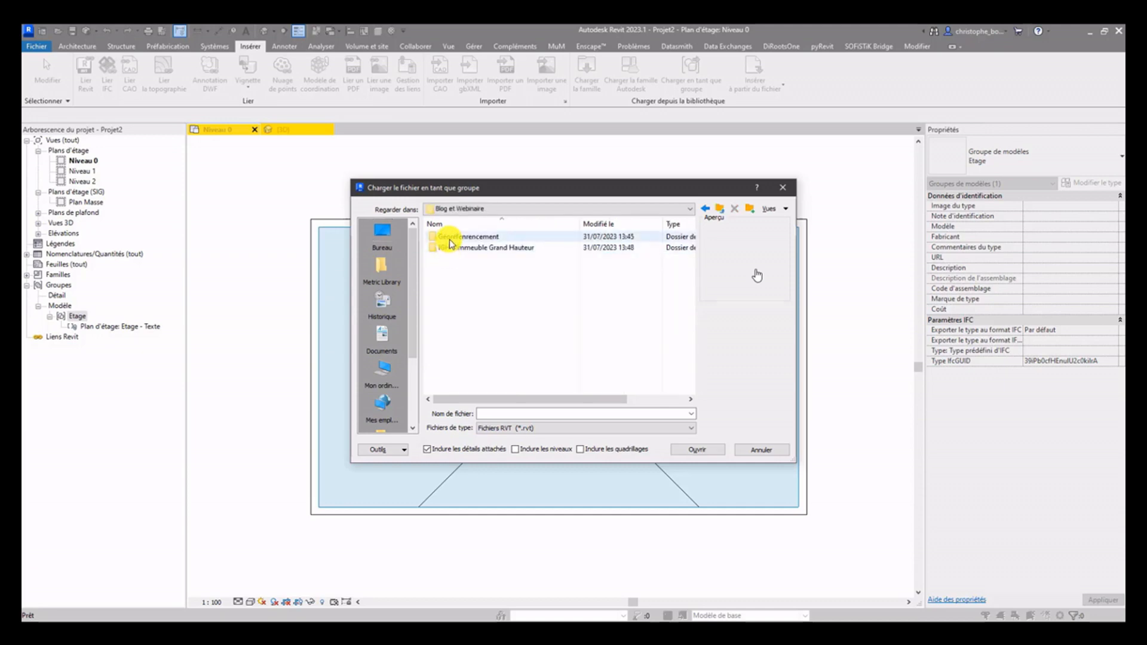
double_click(449, 248)
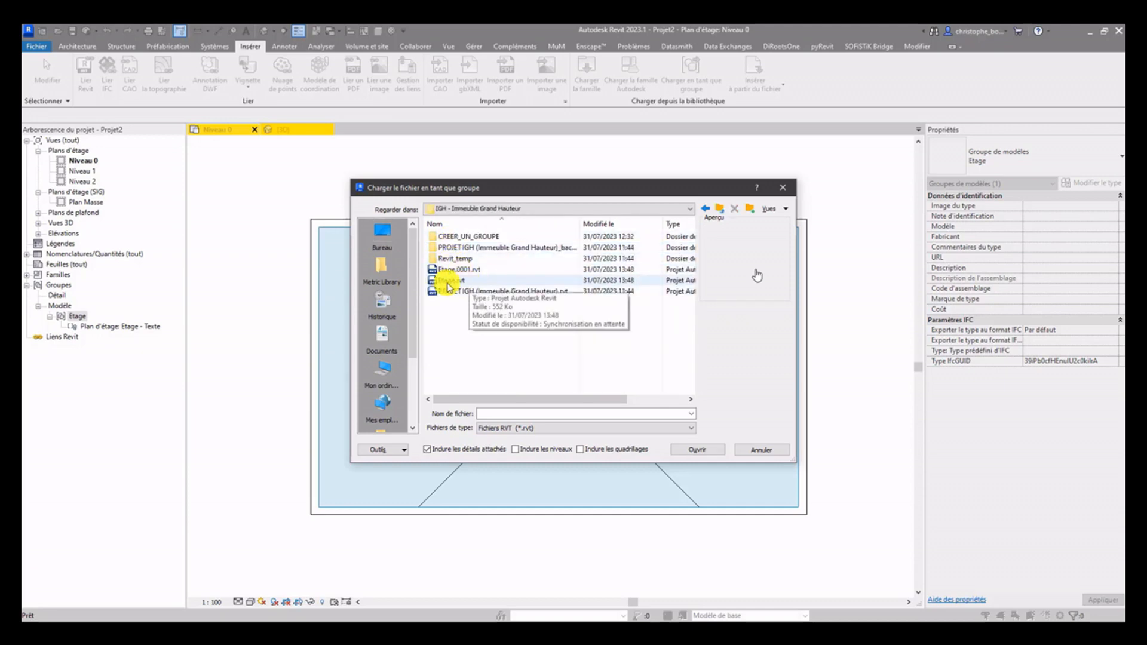
Load Etage.rvt with attached details included, and accept using the current project's versions of the duplicate types
left_click(452, 281)
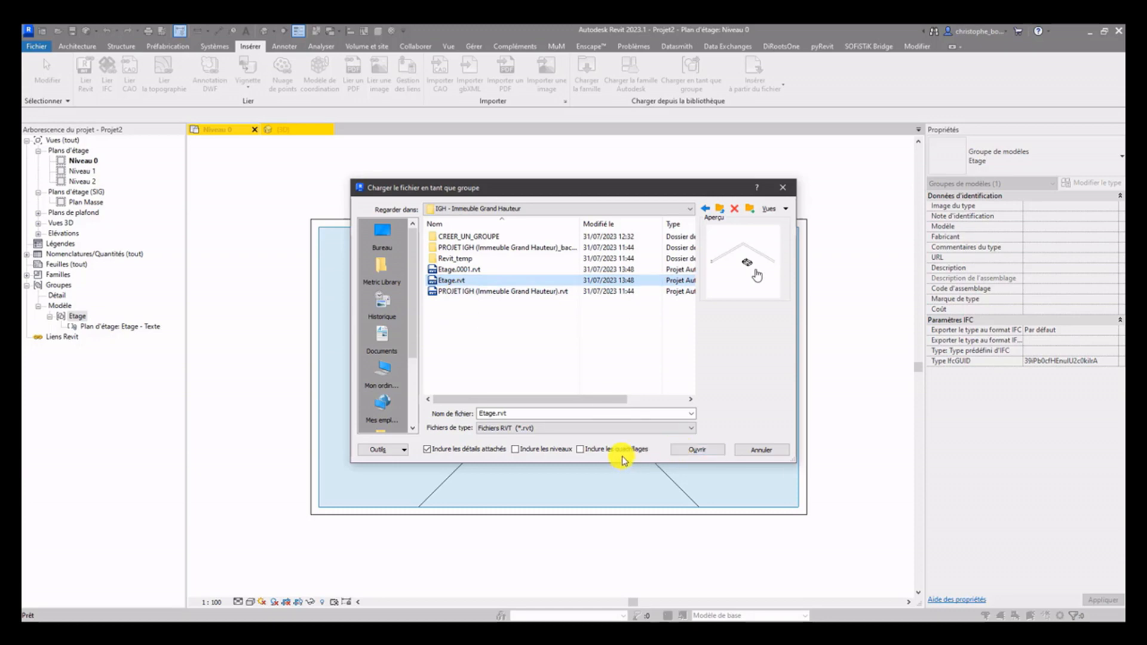
left_click(443, 451)
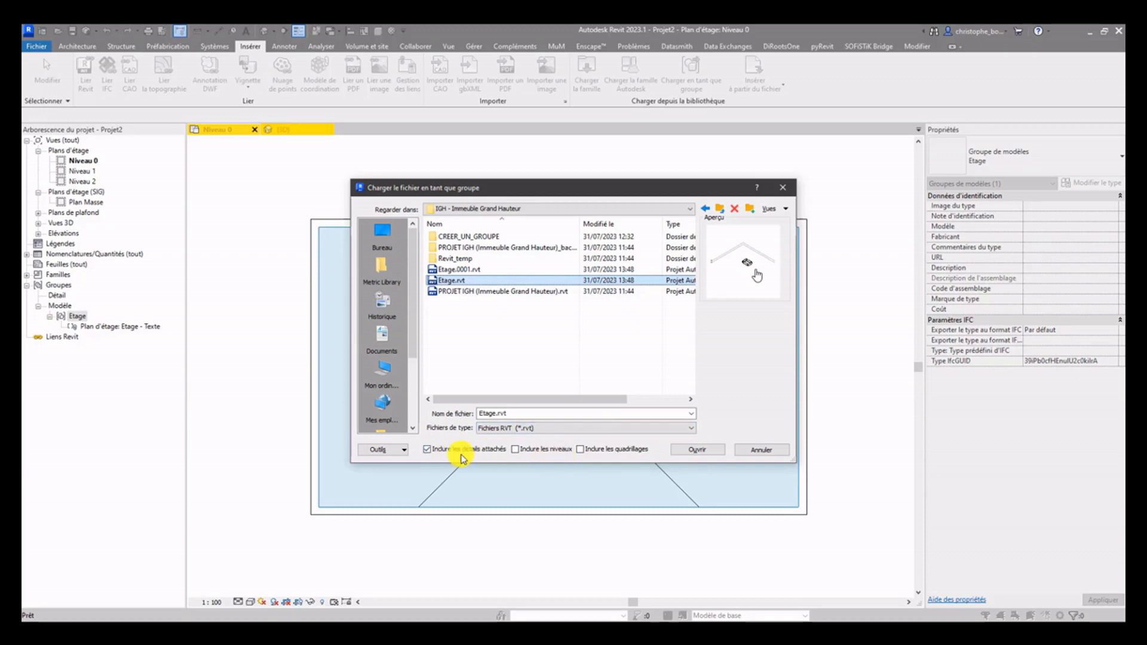
left_click(678, 450)
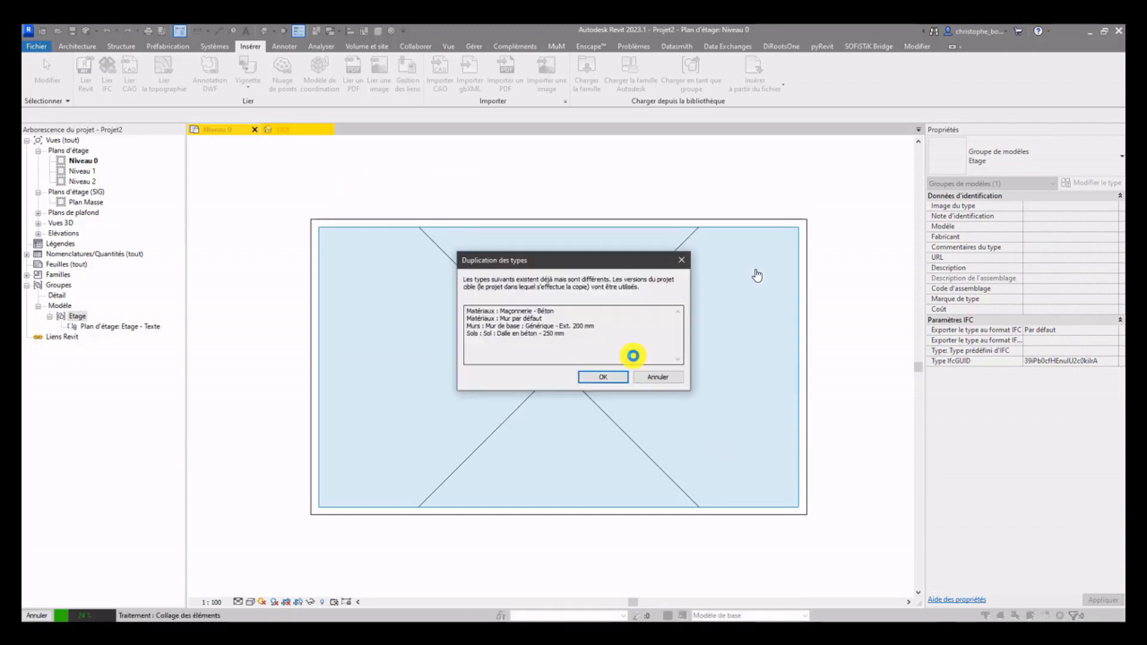
left_click(603, 377)
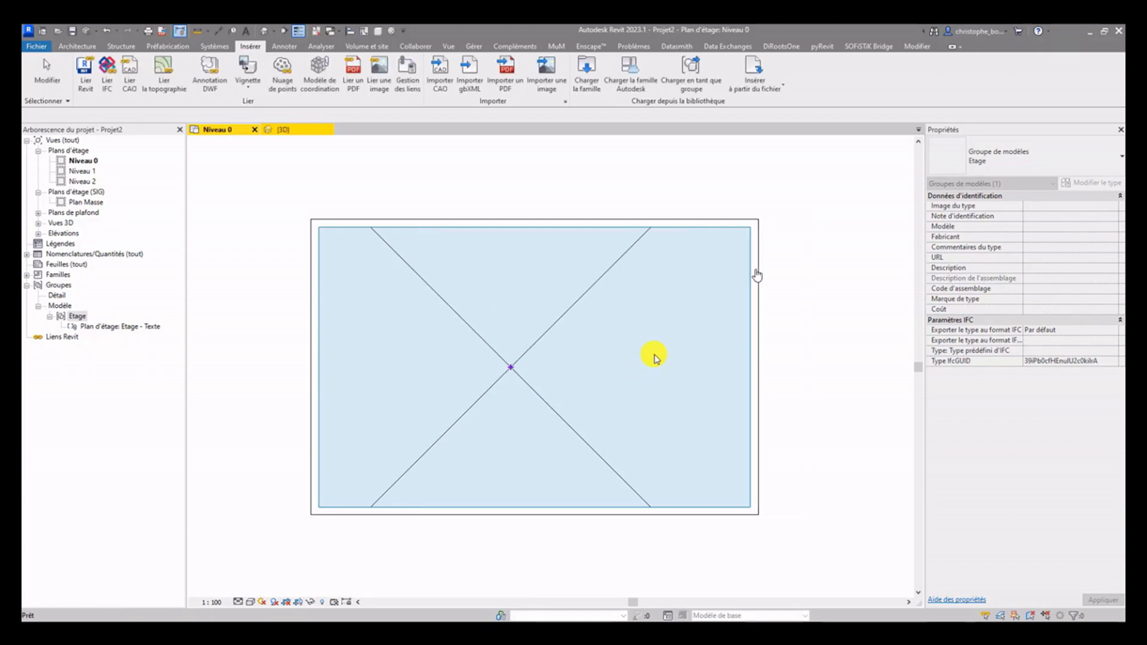
Display the attached floor plan detail group "Etage - Texte" on the Etage group in the Niveau 0 plan
left_click(686, 223)
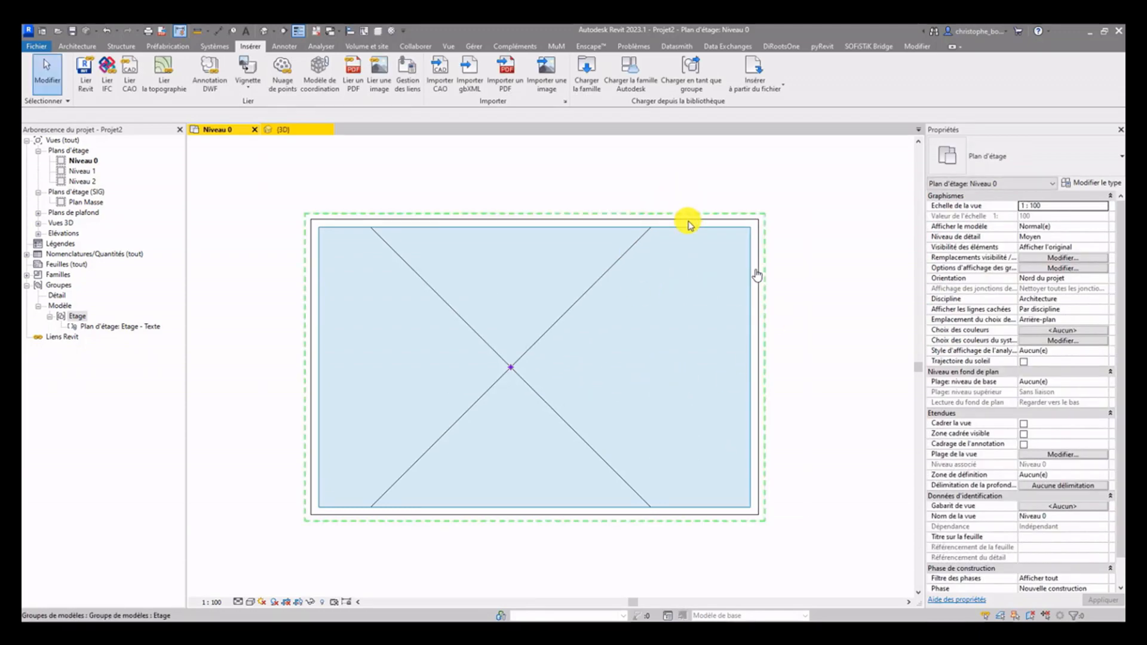
left_click(671, 85)
left_click(484, 222)
left_click(578, 454)
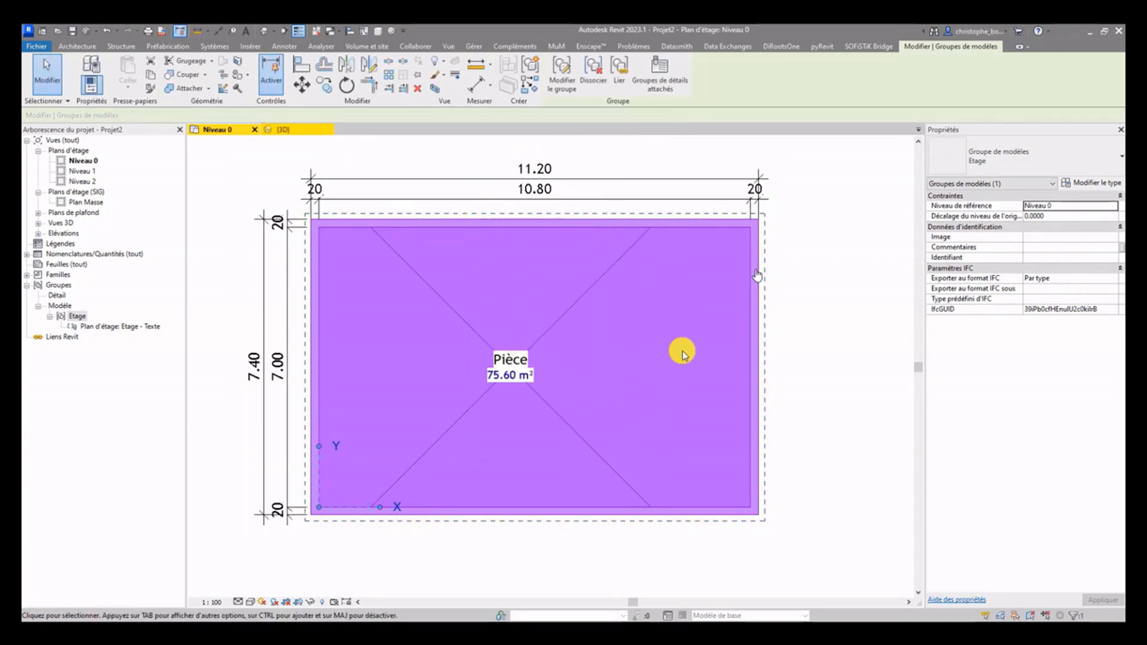
left_click(828, 336)
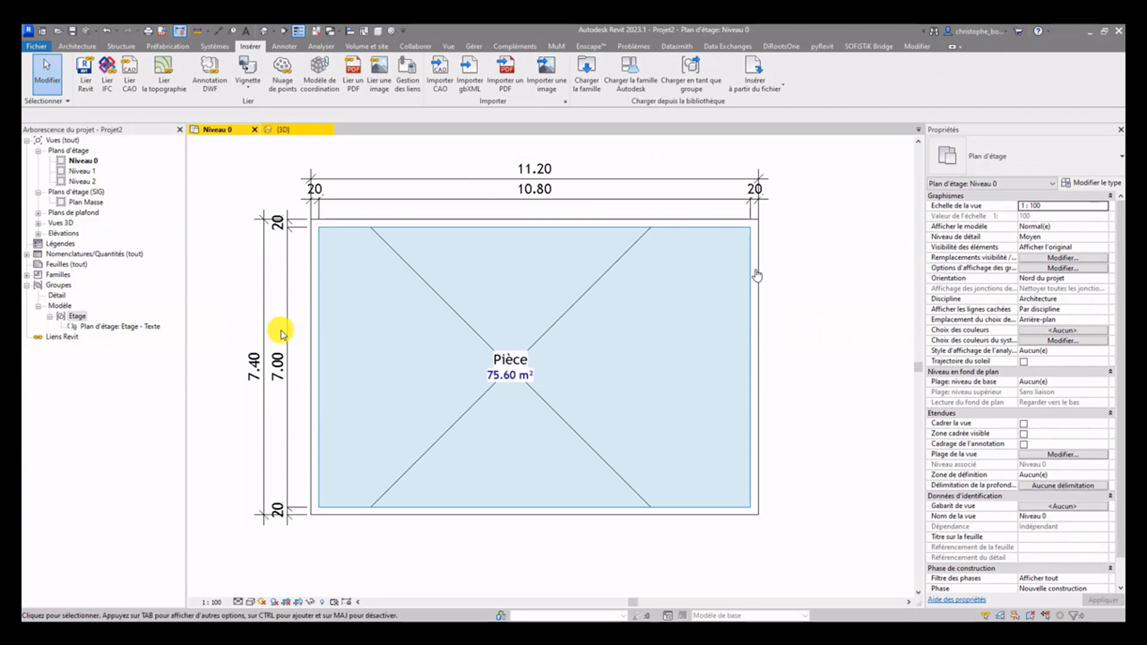
Duplicate the Etage model group type under the name Etage 2
right_click(78, 317)
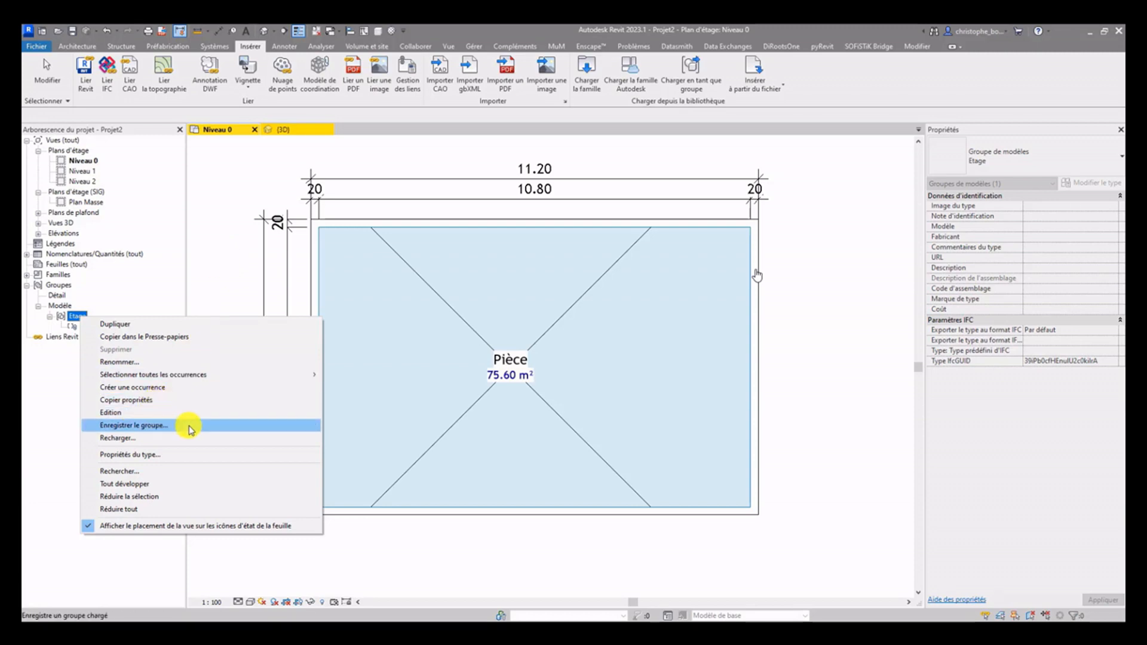
left_click(159, 455)
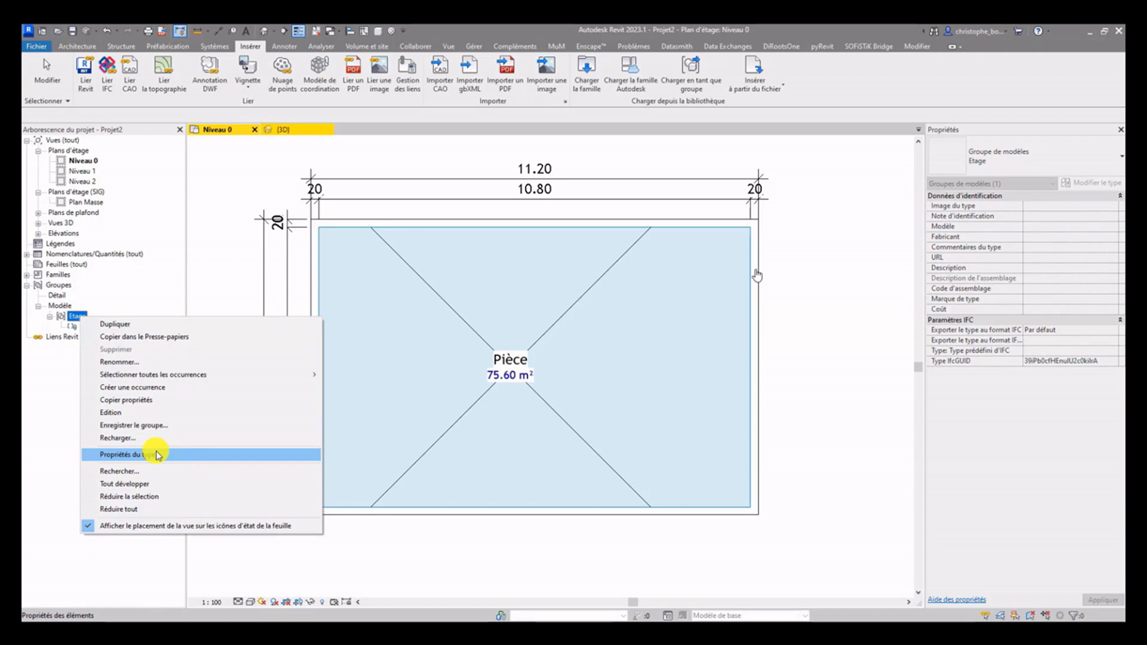
left_click(158, 456)
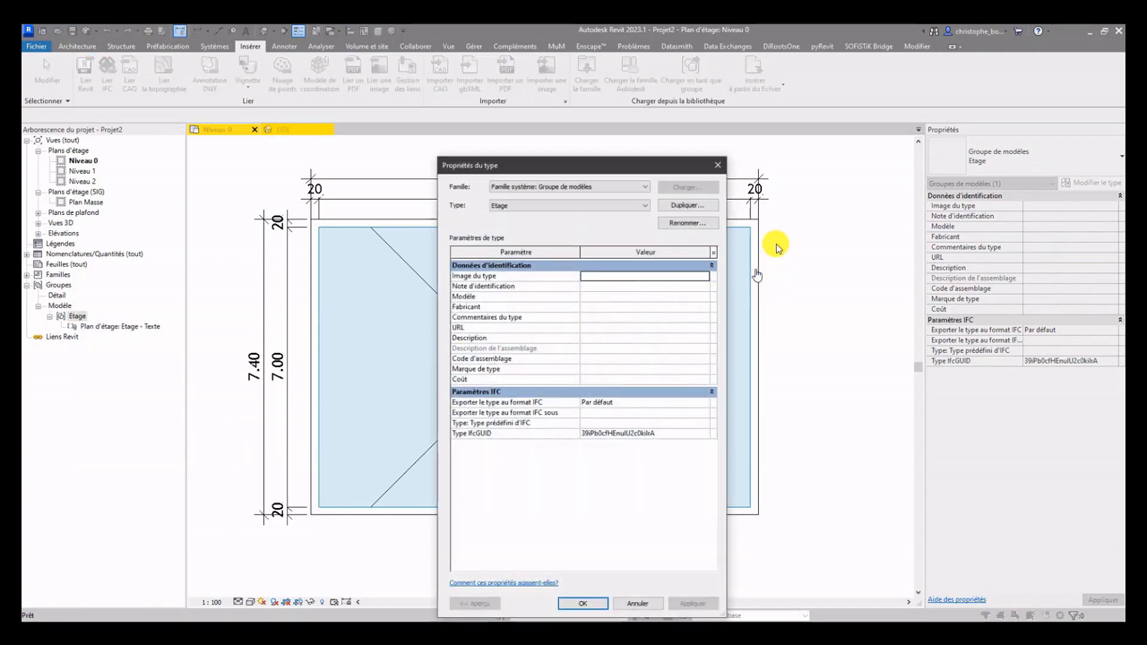
left_click(688, 206)
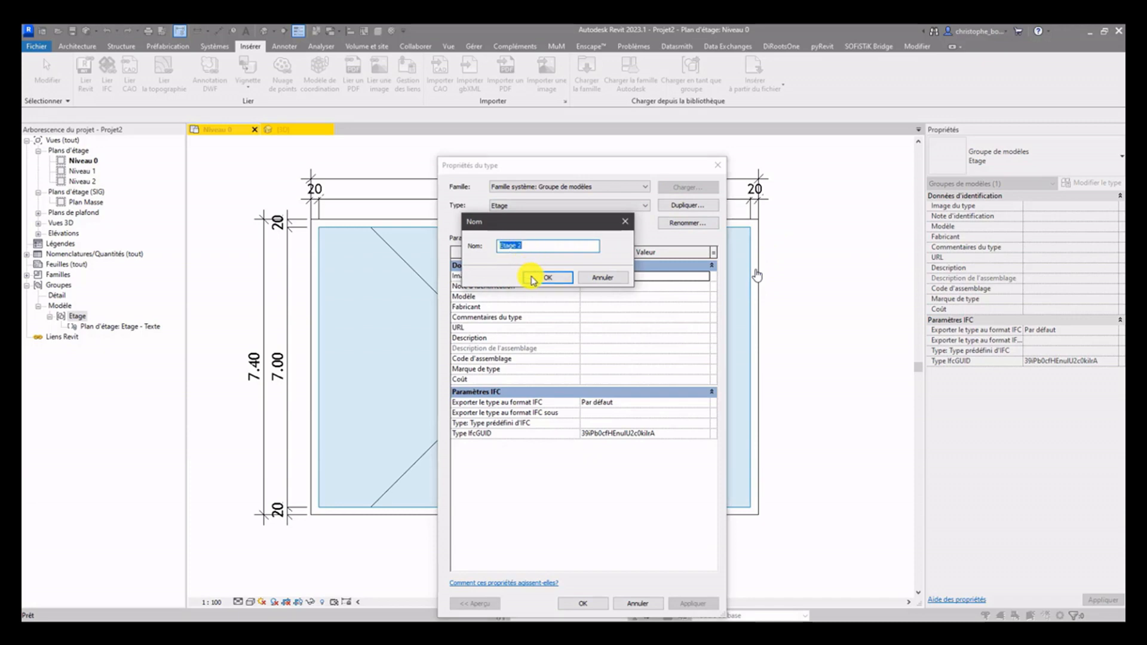
left_click(546, 278)
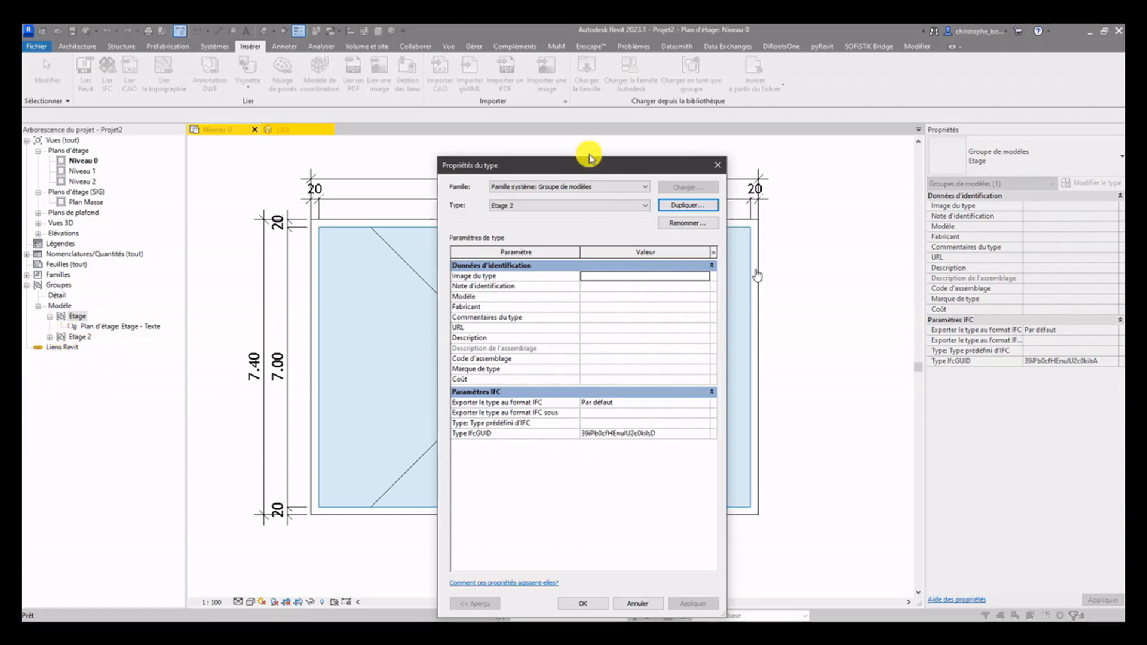
left_click_drag(585, 165, 604, 106)
left_click(603, 545)
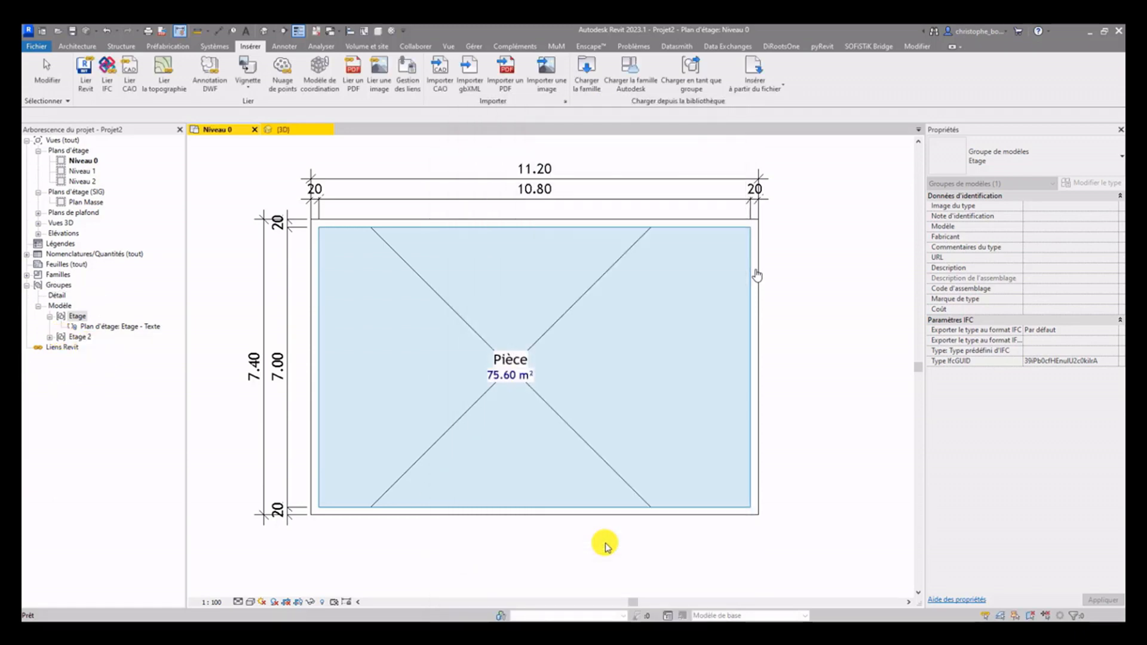
Examine the attached detail of Etage 2 in the project browser and the types available for the group placed in the plan
left_click(50, 338)
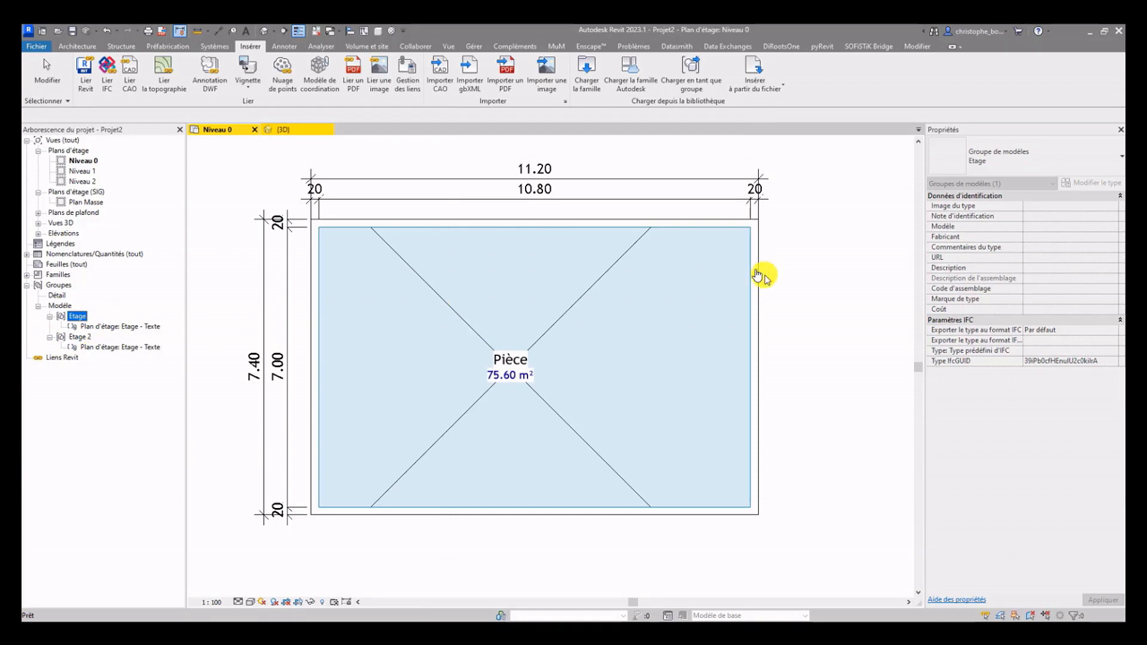
left_click(759, 276)
left_click(759, 276)
left_click(980, 156)
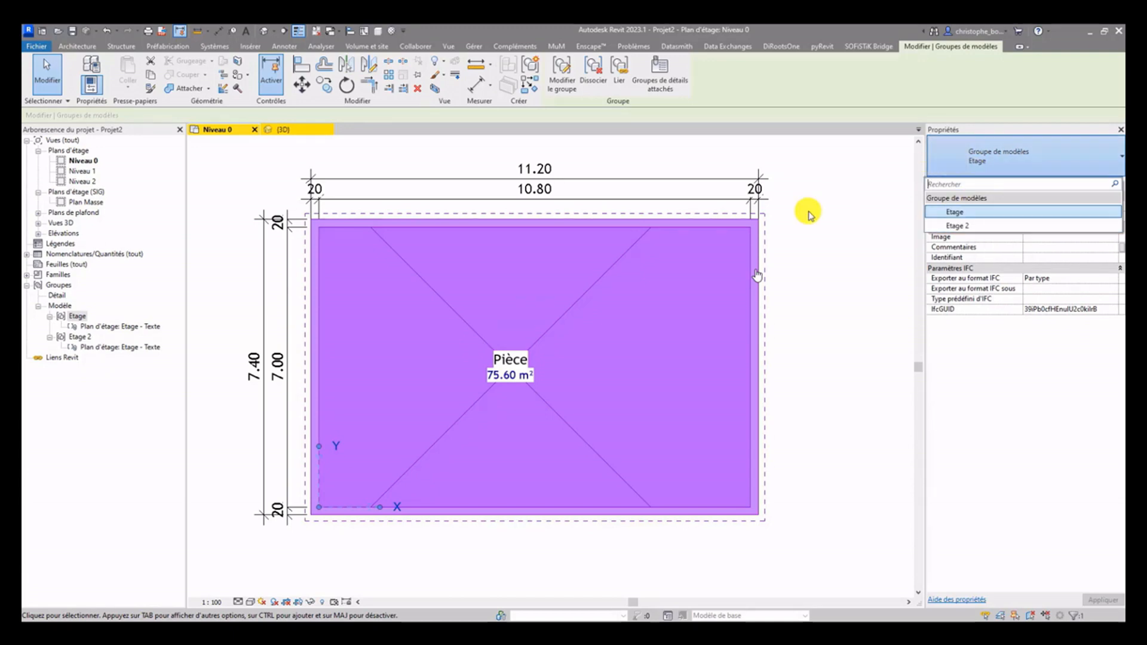
left_click(810, 215)
Edit the Etage group in place, move the right-hand wall to an inner distance of 12 m, and finish the group edit
left_click(756, 261)
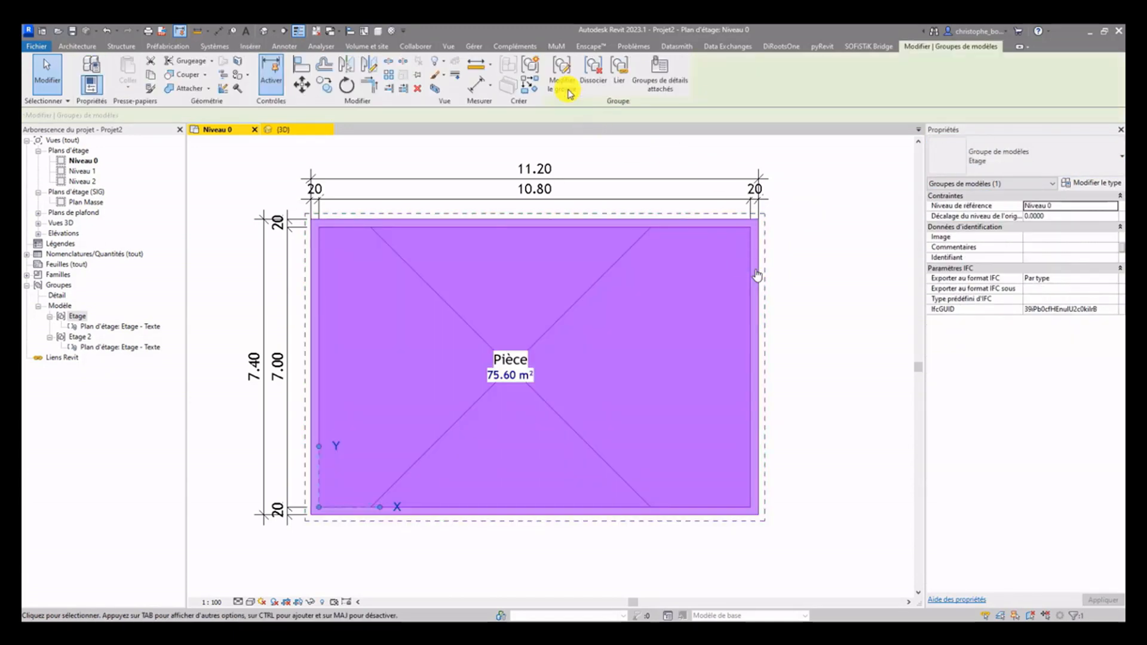
left_click(565, 87)
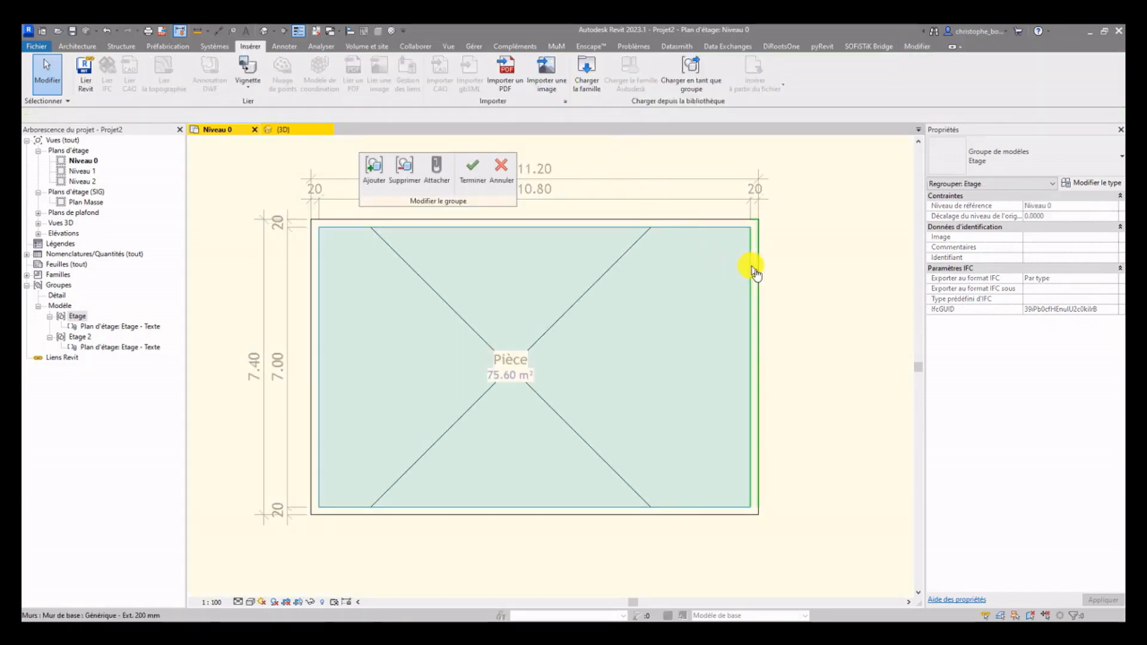
left_click(756, 274)
left_click(538, 189)
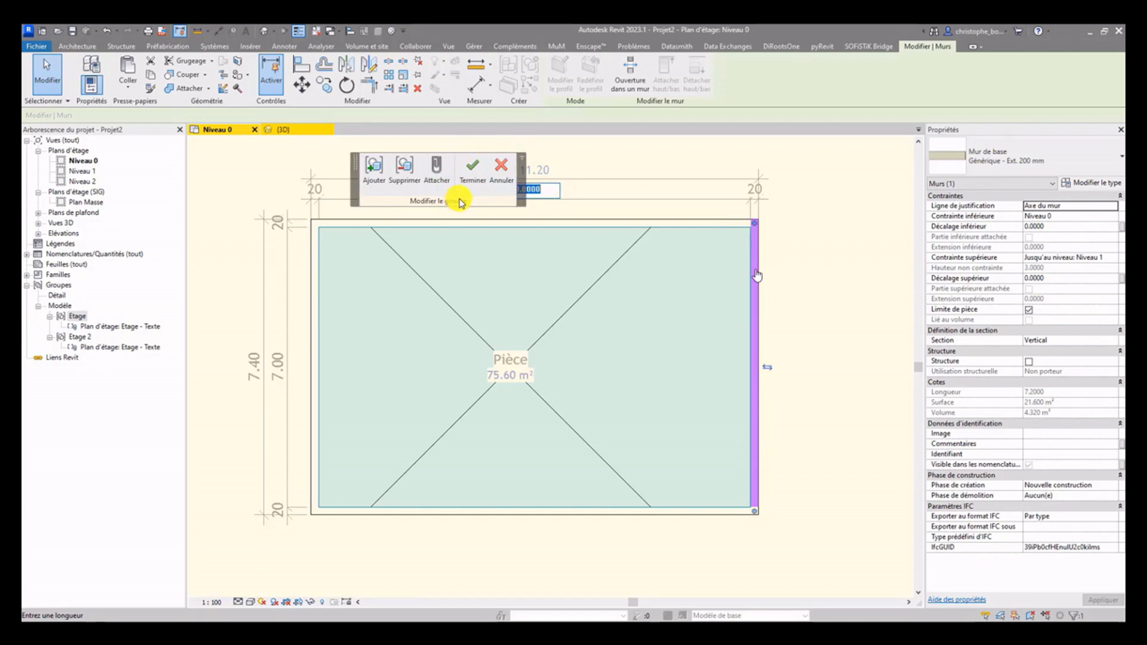
left_click_drag(355, 175, 288, 175)
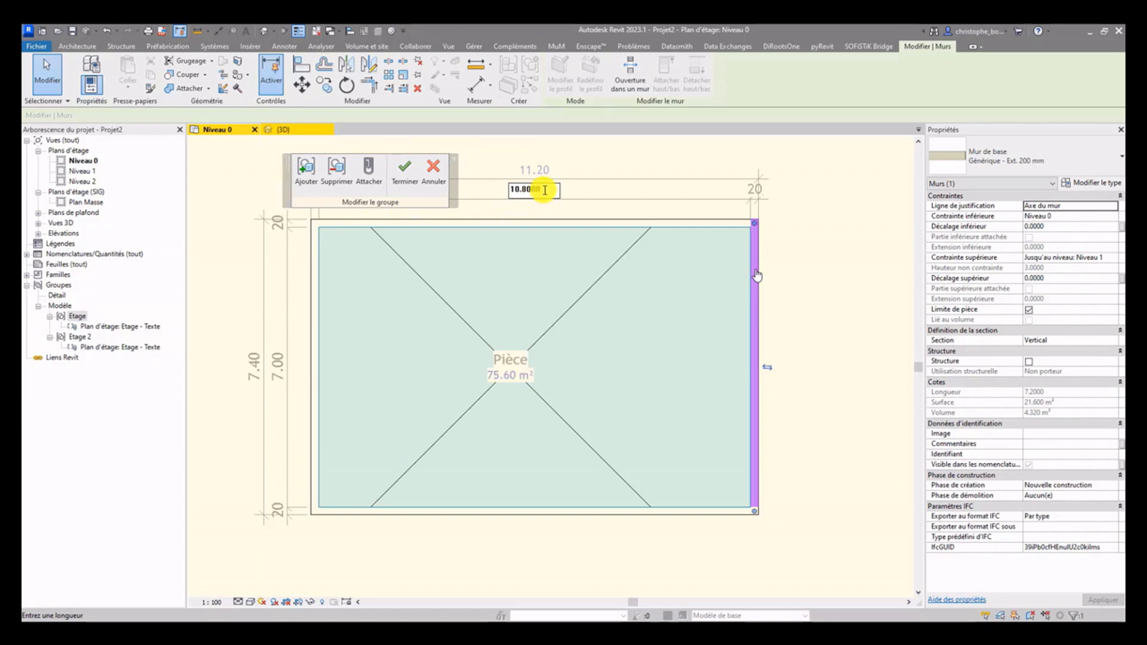
left_click_drag(543, 189, 492, 188)
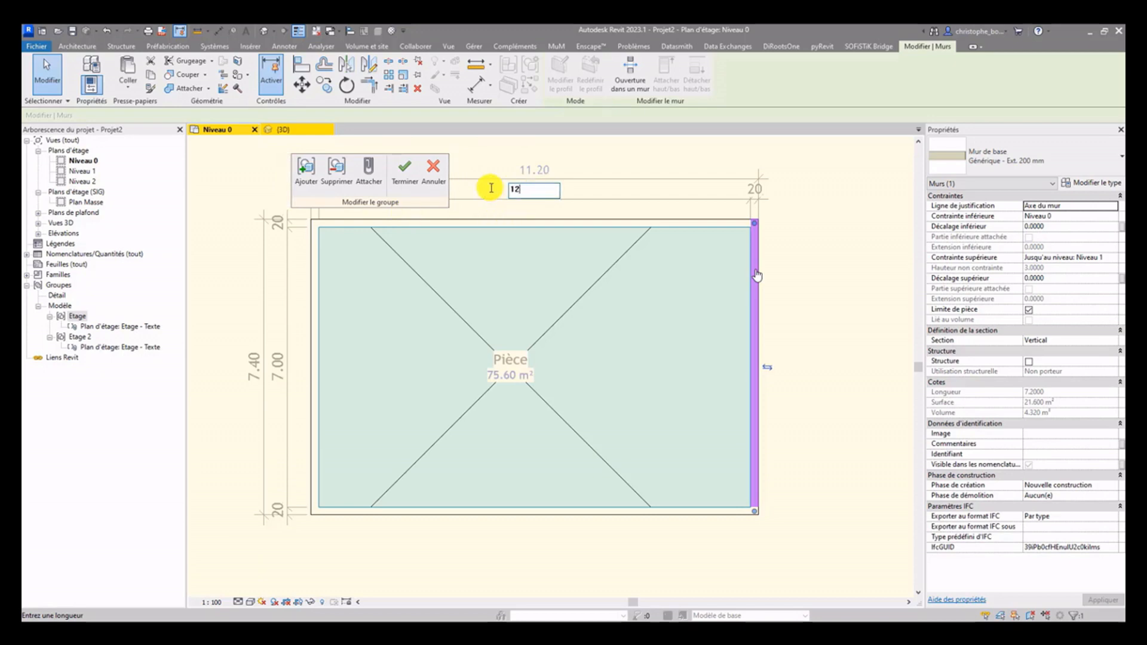
type("12")
key("Return")
left_click(405, 170)
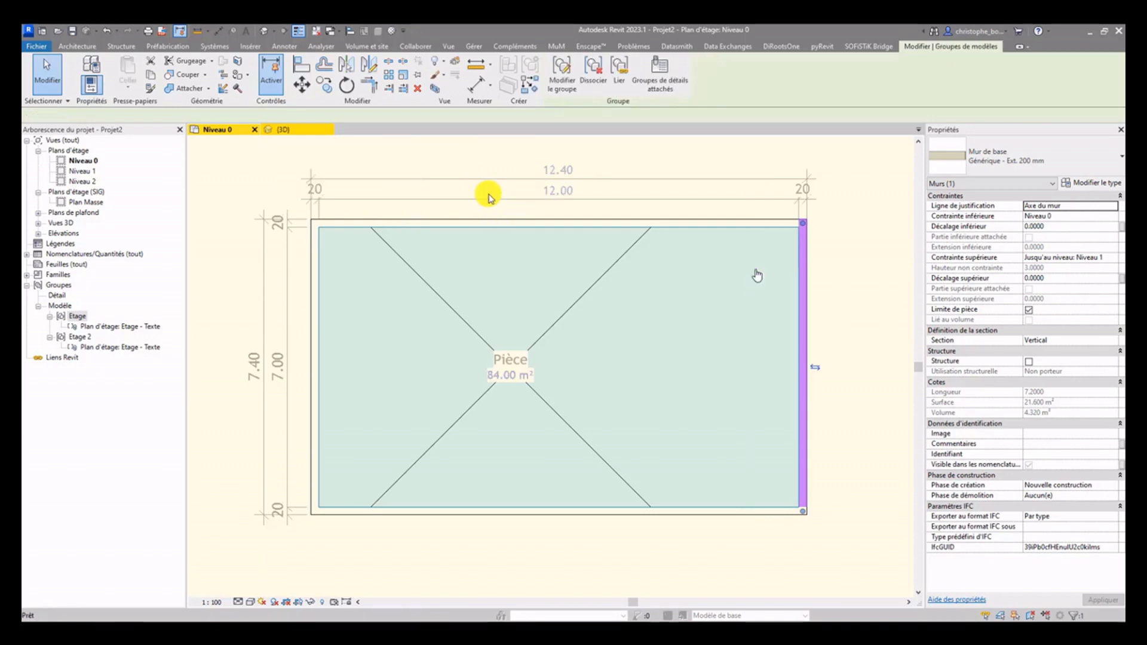
Switch the group placed in the Niveau 0 plan to the Etage 2 type
left_click(813, 257)
left_click(808, 250)
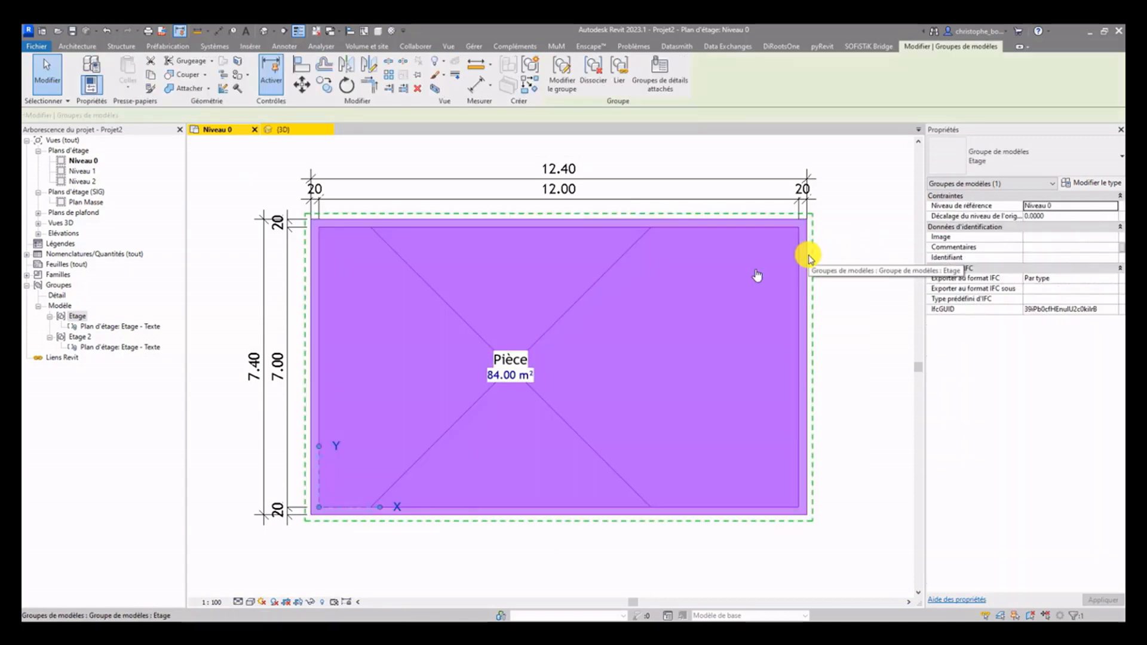
left_click(967, 172)
left_click(958, 226)
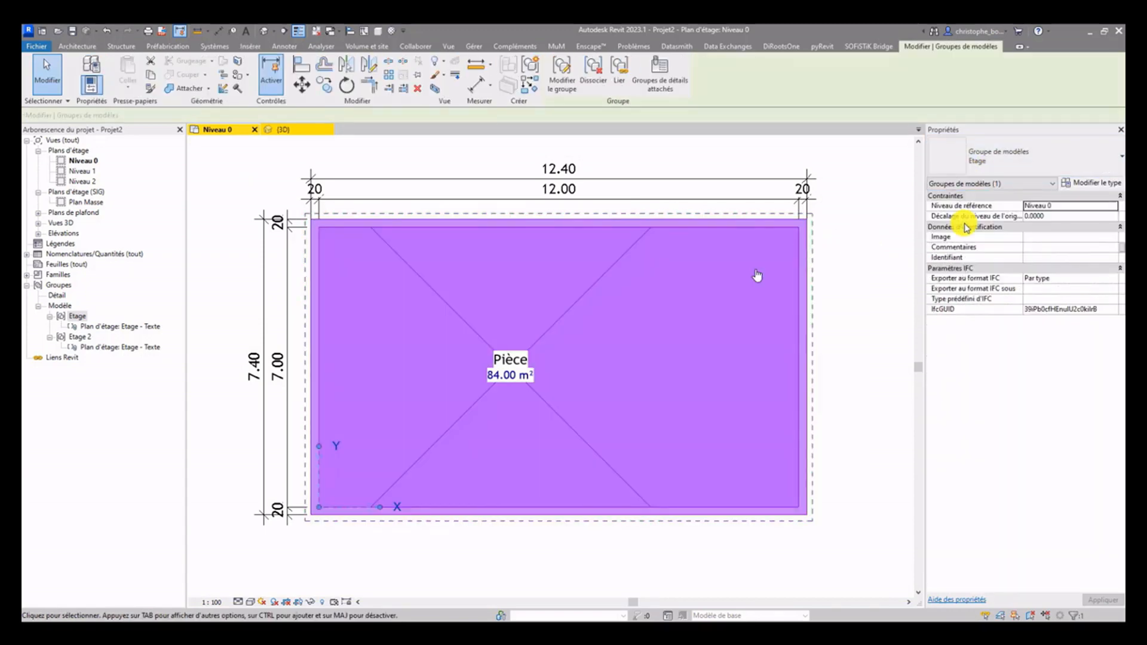
Edit the Etage 2 group in place, move the right-hand wall to an inner distance of 10 m, and finish the group edit
left_click(568, 90)
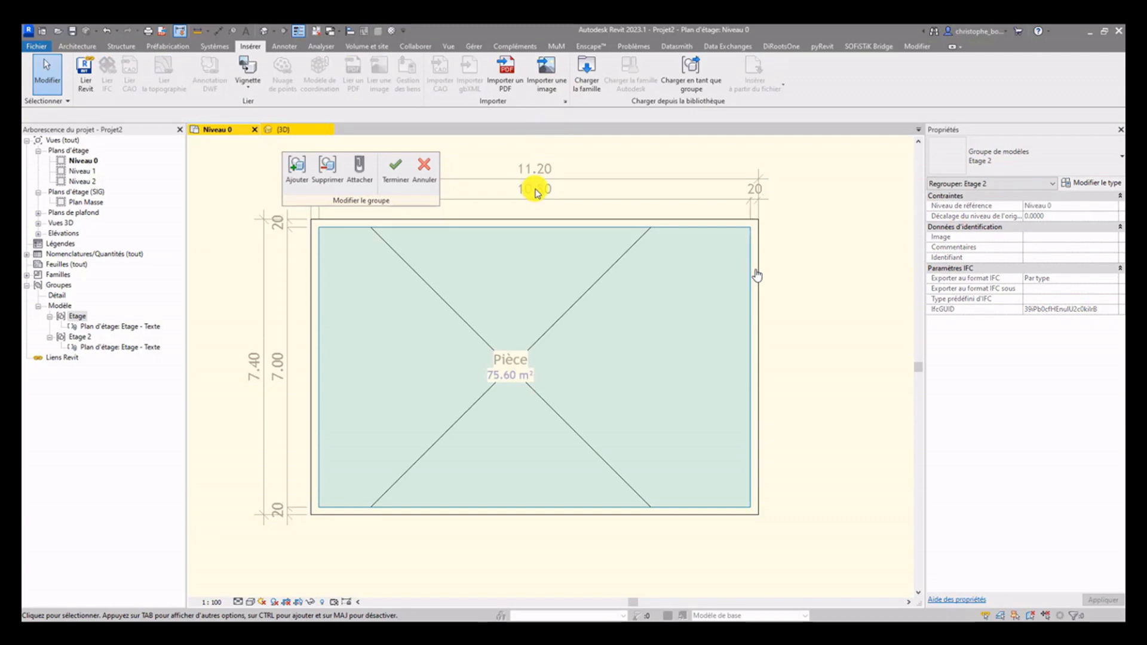
left_click(757, 274)
left_click(535, 189)
type("10")
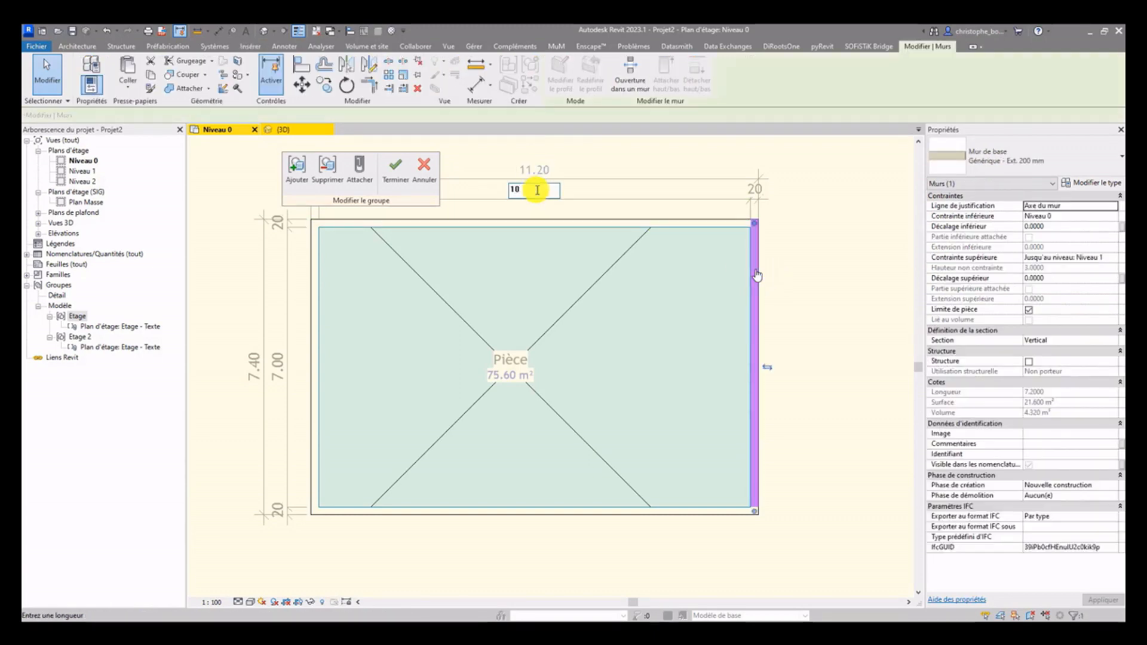
key("Return")
left_click(628, 146)
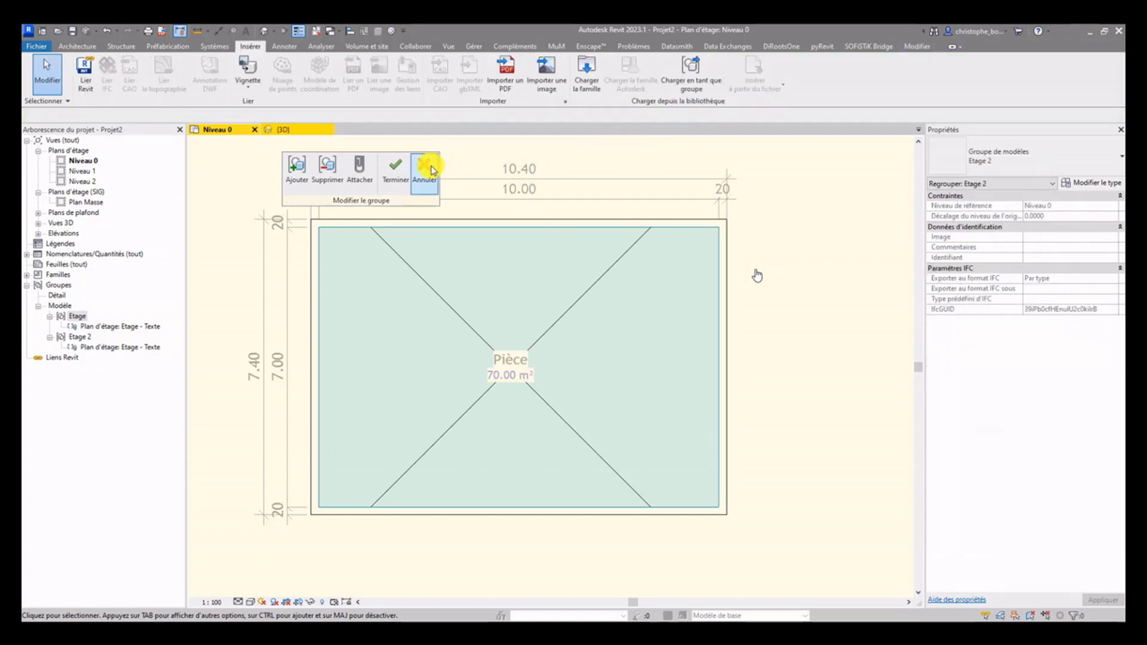
left_click(394, 169)
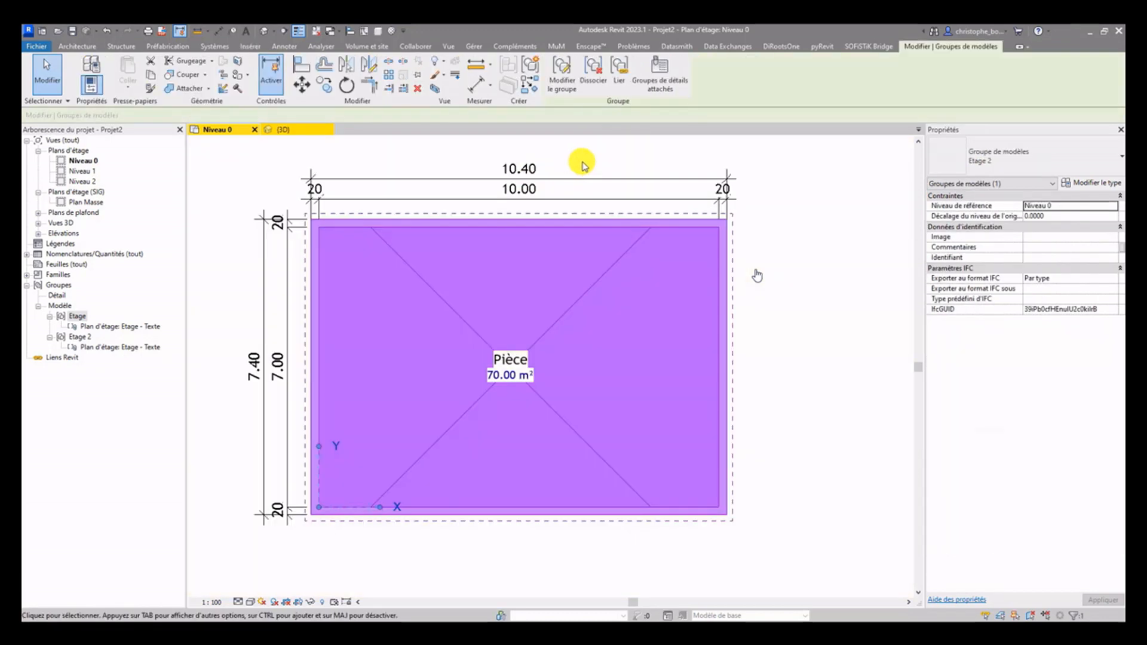
left_click(584, 166)
left_click(617, 226)
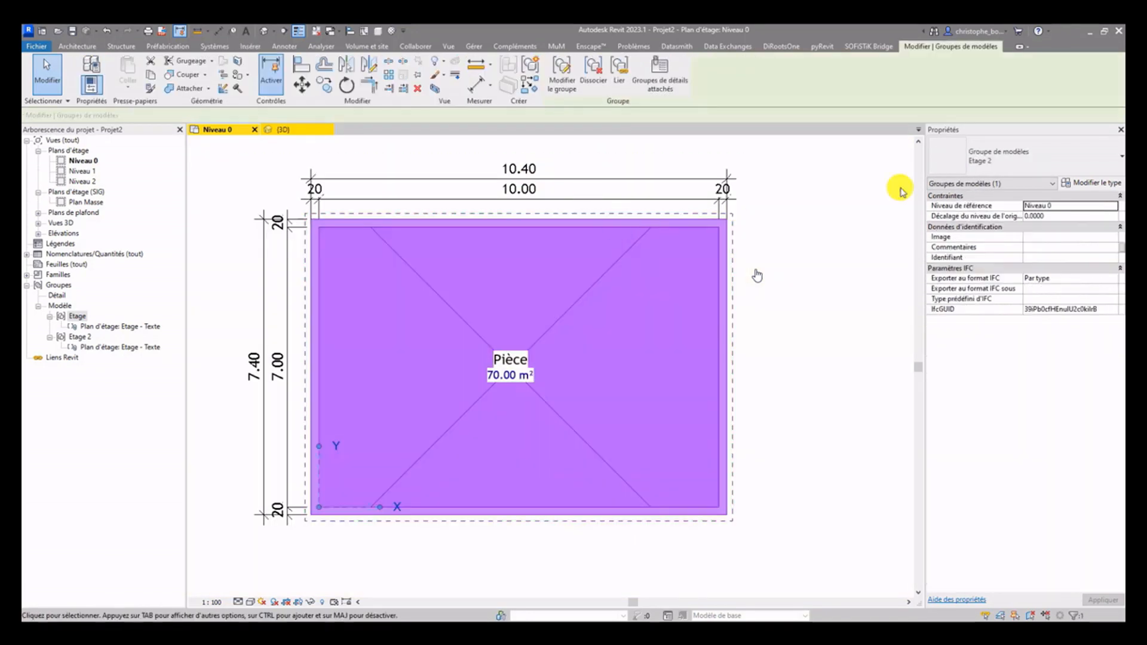
Switch the group placed in the Niveau 0 plan back to the Etage type and deselect it
left_click(968, 159)
left_click(964, 213)
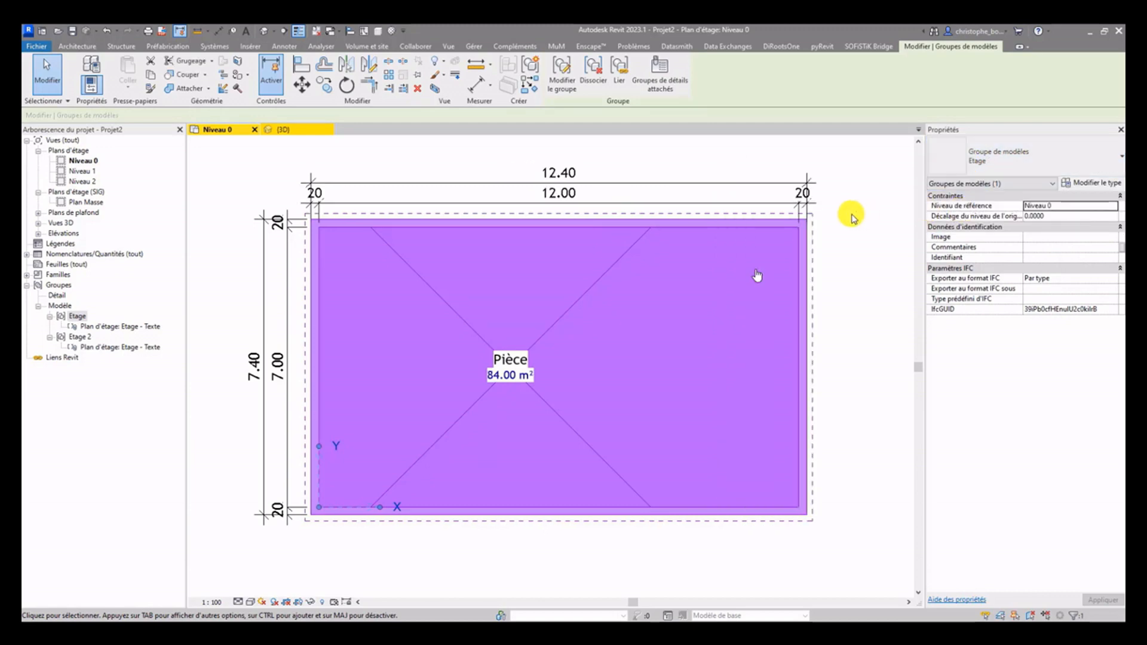
left_click(853, 217)
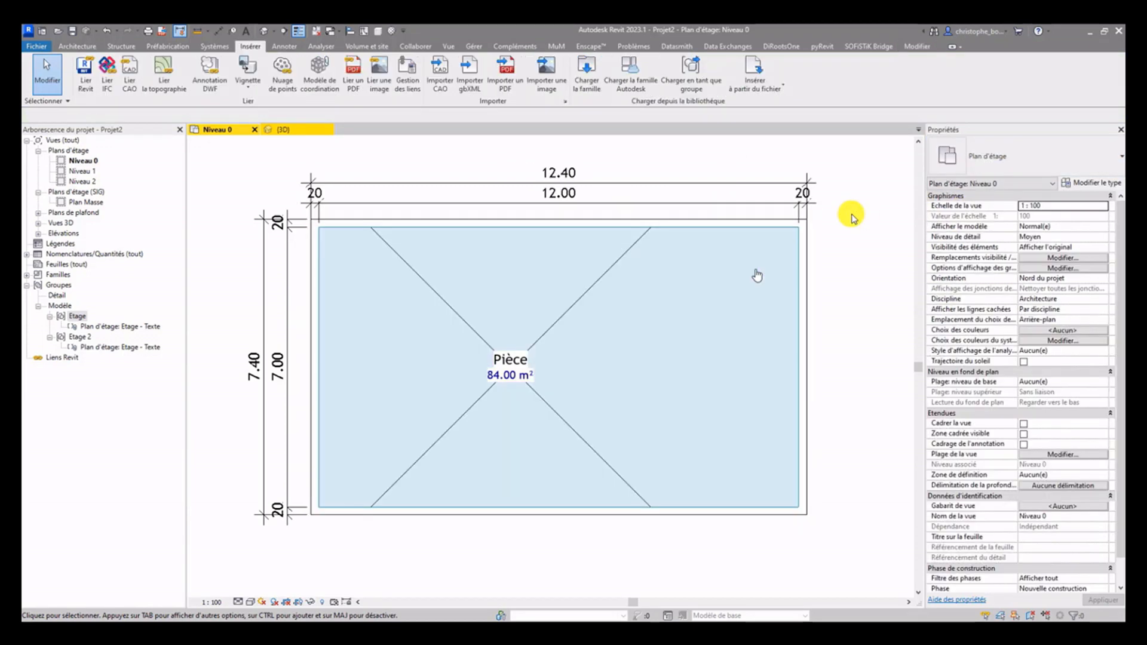
Copy the Etage group from the Niveau 0 plan and paste it aligned to the selected level Niveau 1
left_click(595, 225)
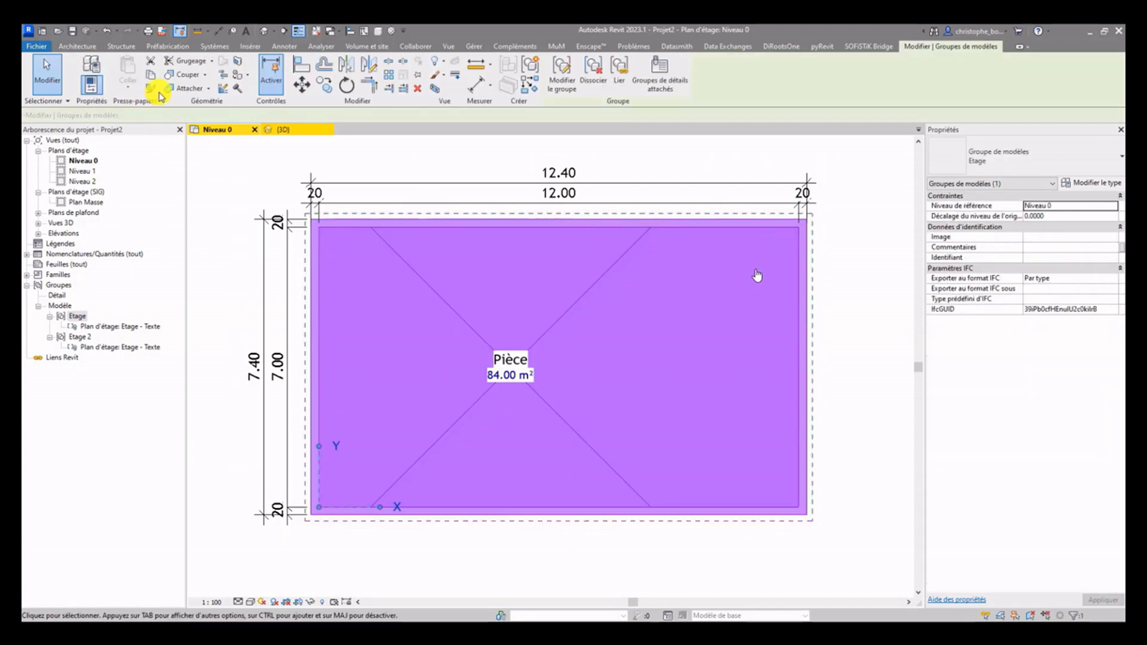
left_click(151, 75)
left_click(131, 94)
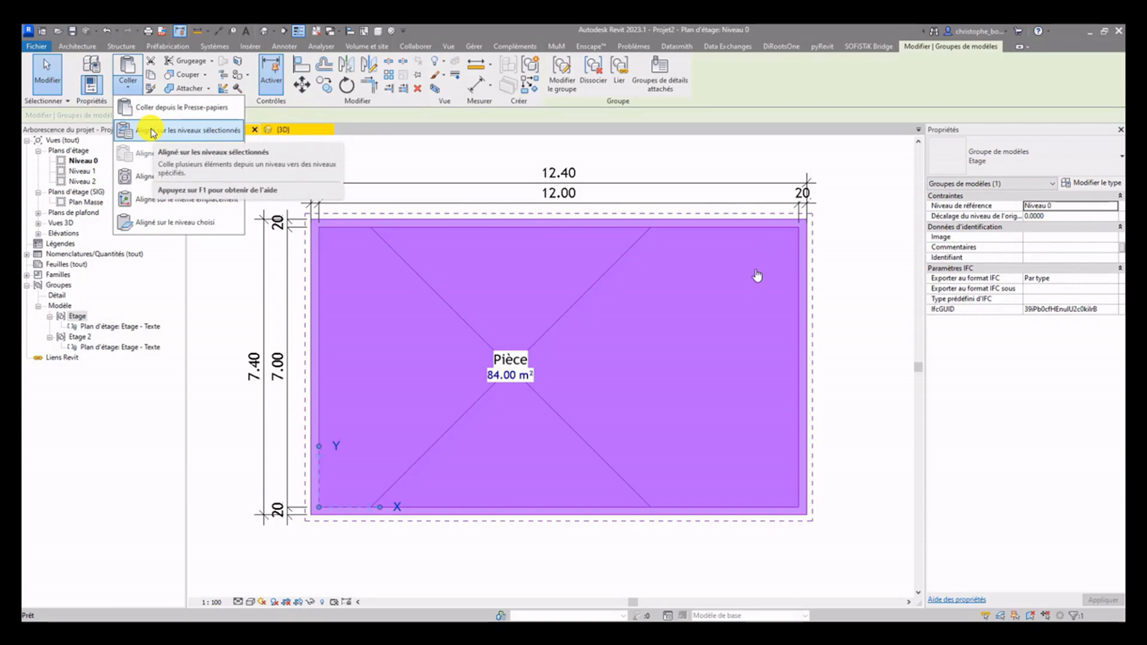
left_click(153, 131)
left_click(571, 203)
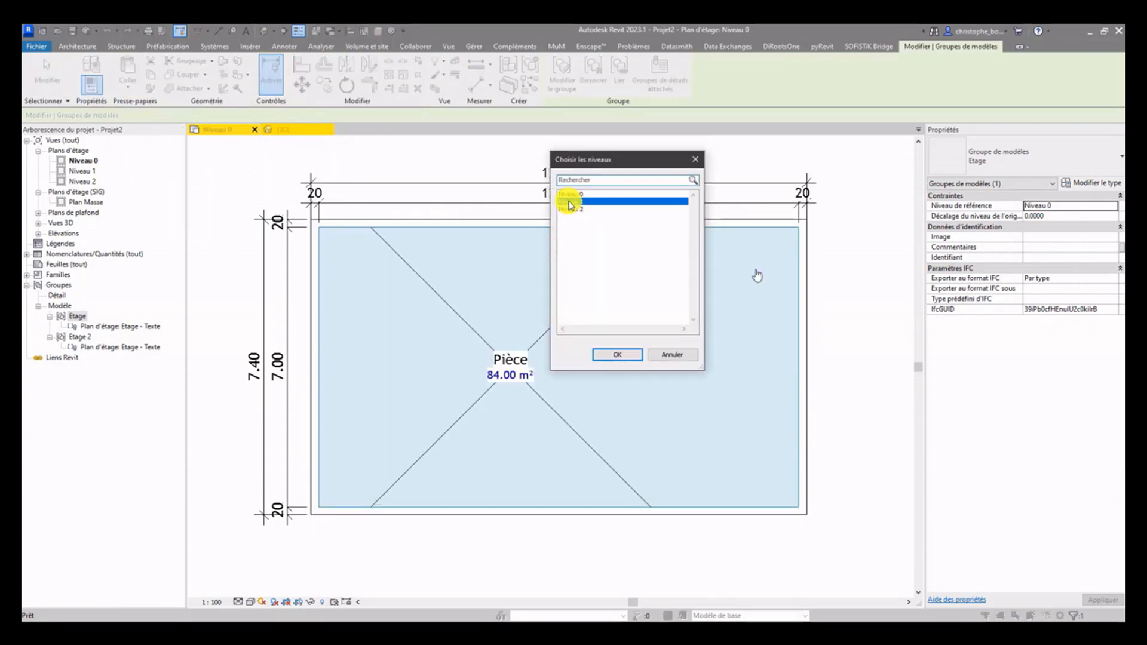
left_click(616, 355)
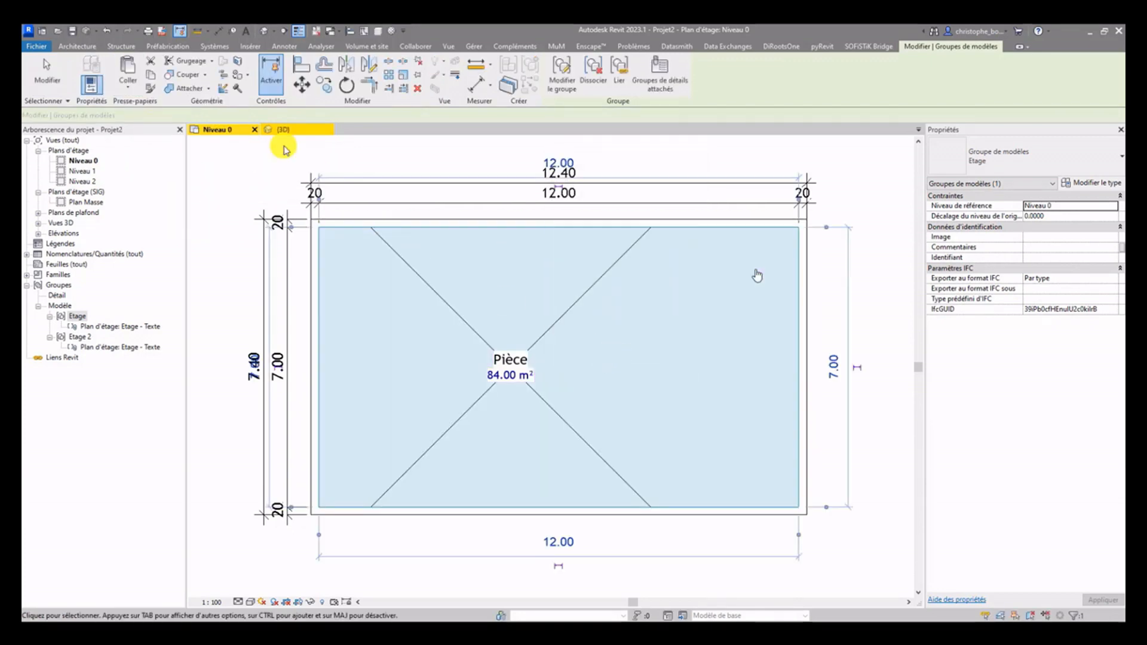
Switch to the 3D view and turn off its section box to show the full height of the model
left_click(302, 129)
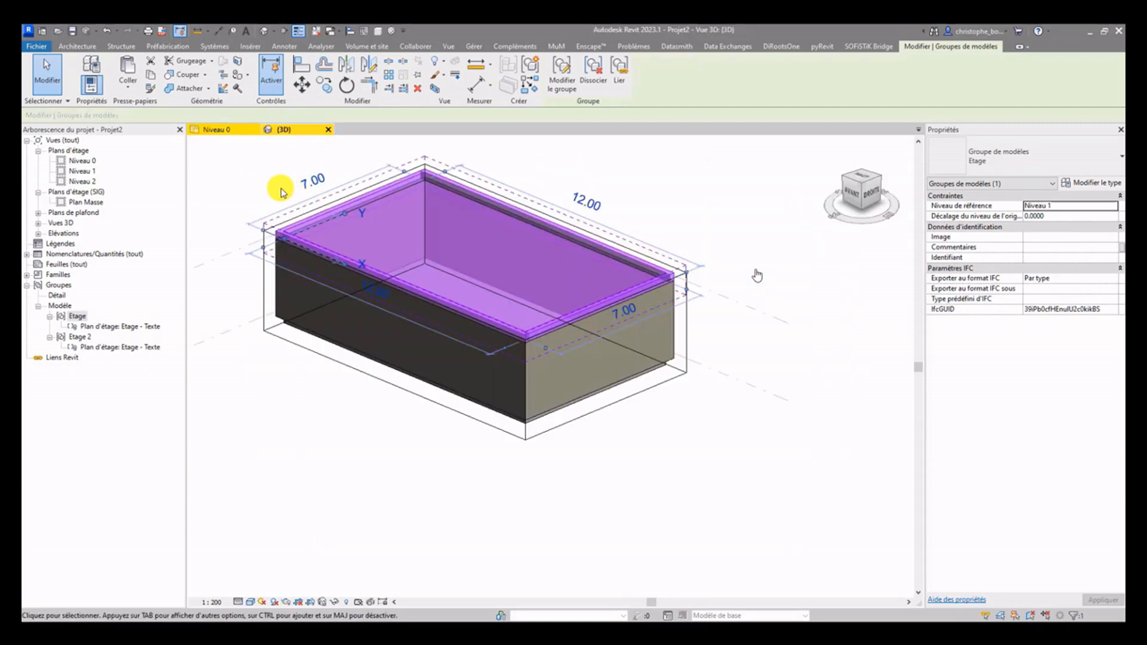
left_click(252, 180)
left_click(1029, 393)
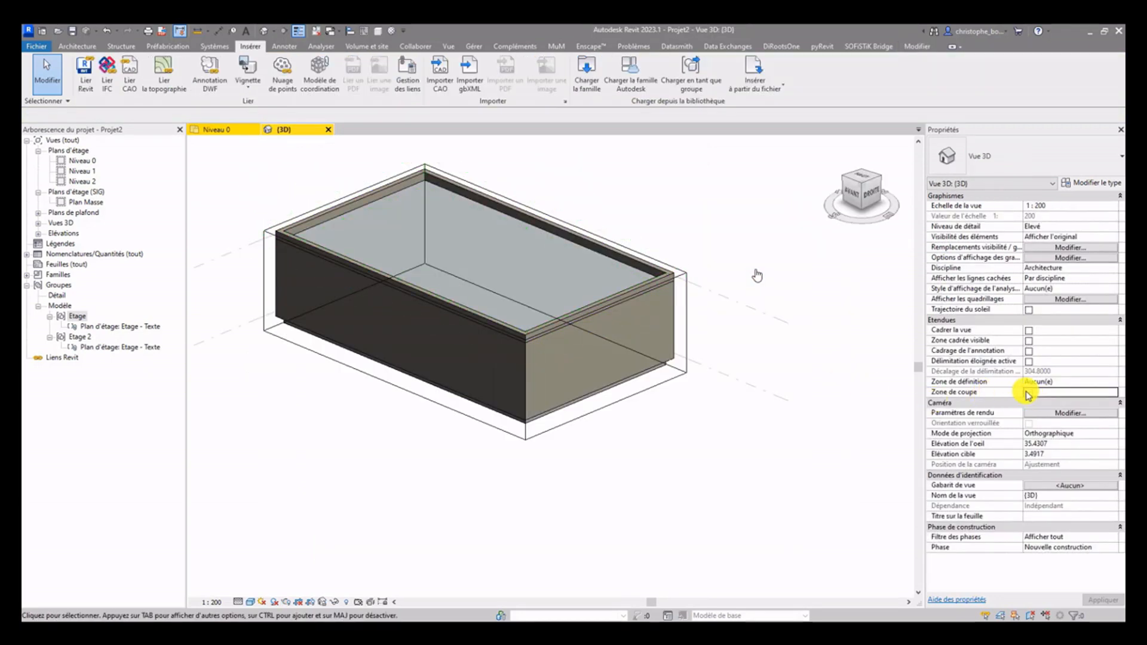
Switch the upper storey group on Niveau 1 to the Etage 2 type in the 3D view
left_click(571, 240)
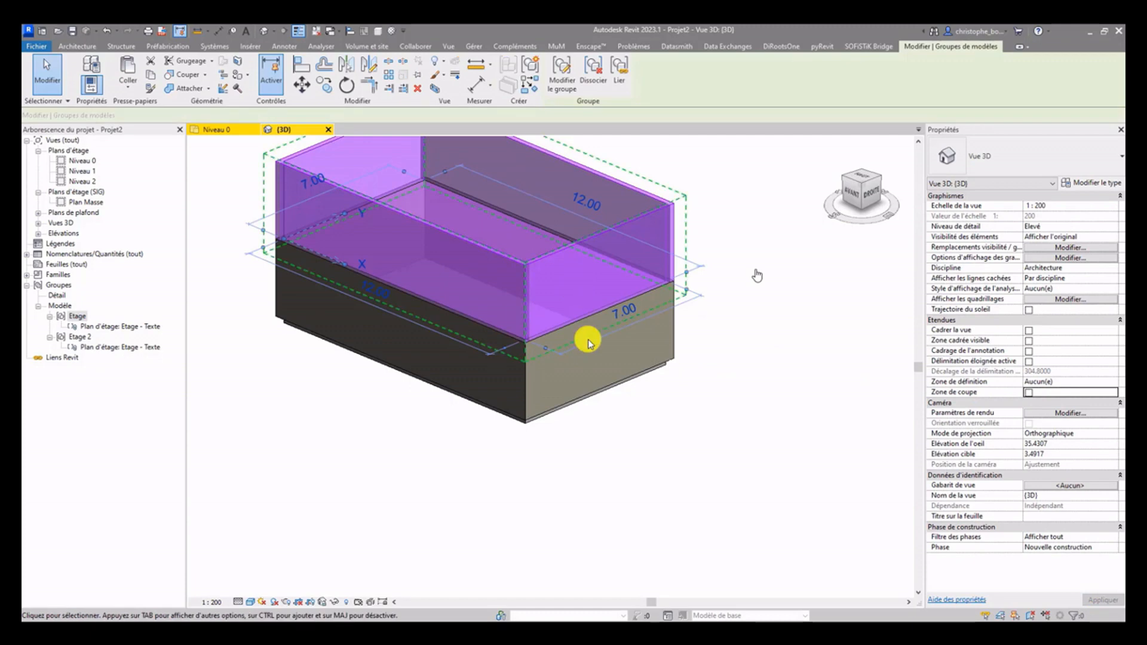
left_click(598, 399)
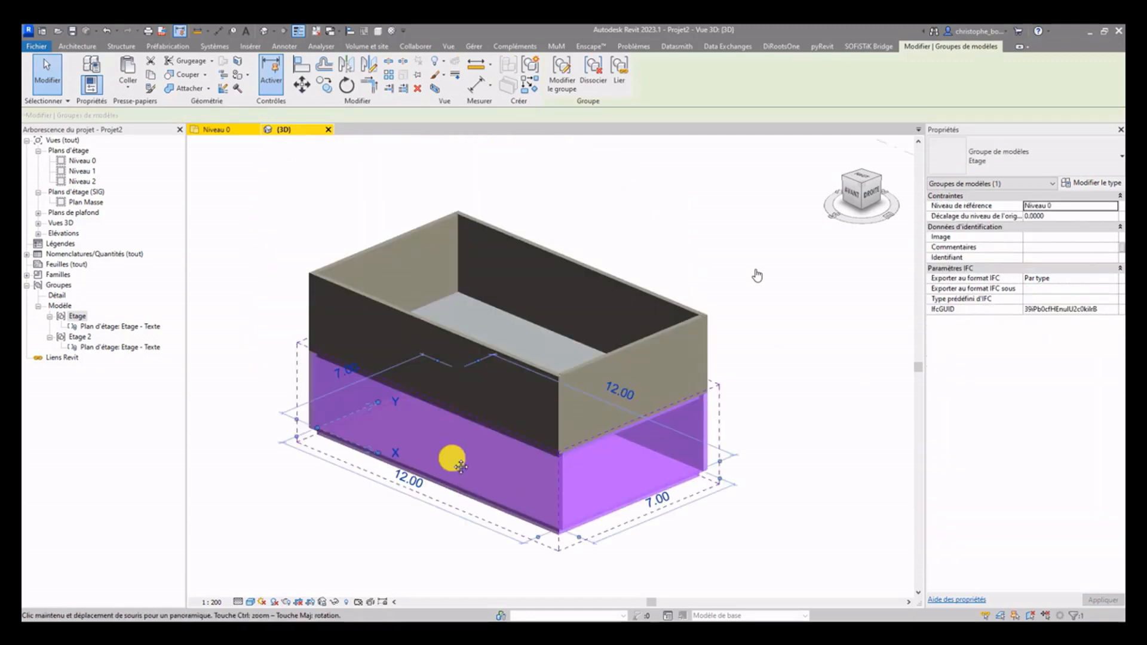
key("Escape")
left_click(624, 365)
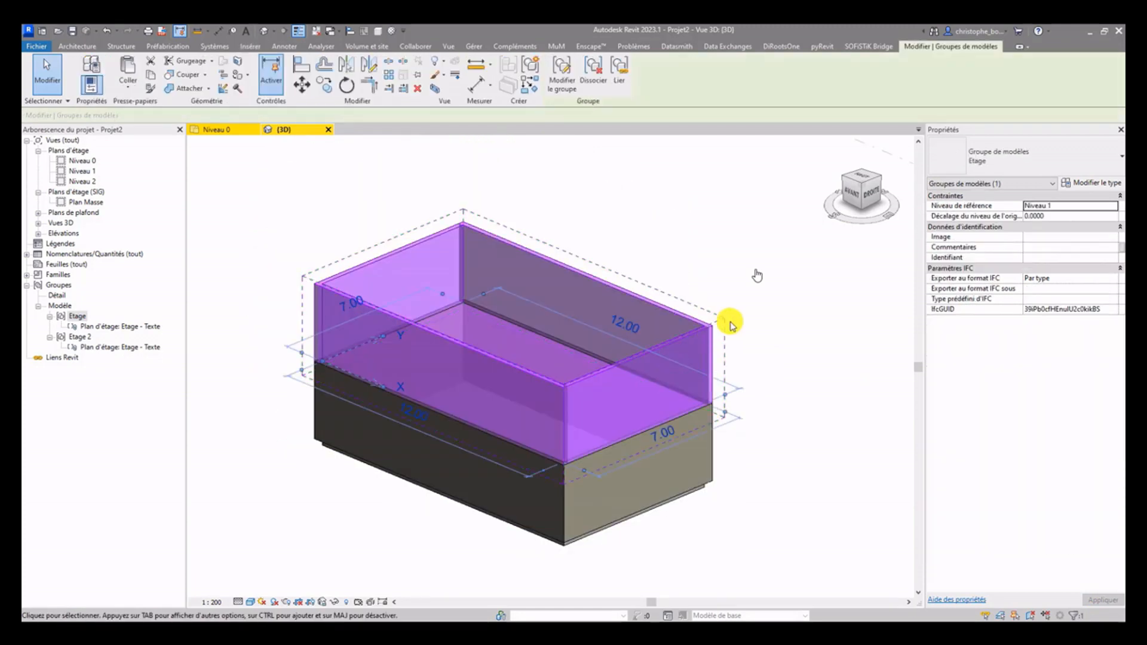
left_click(321, 361)
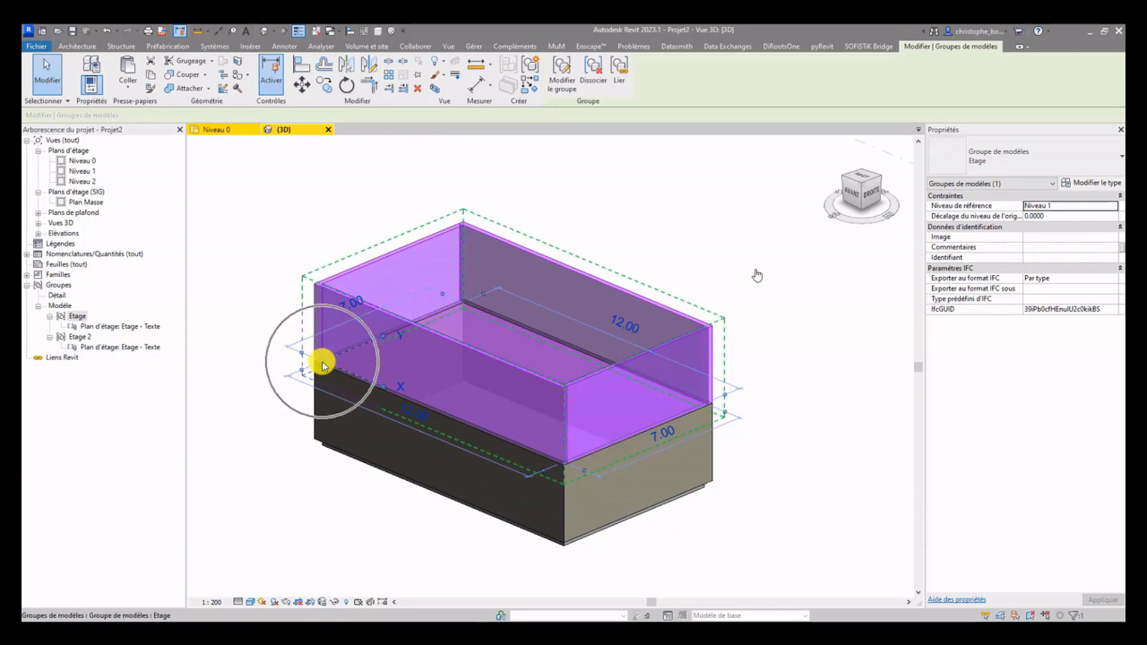
left_click(995, 164)
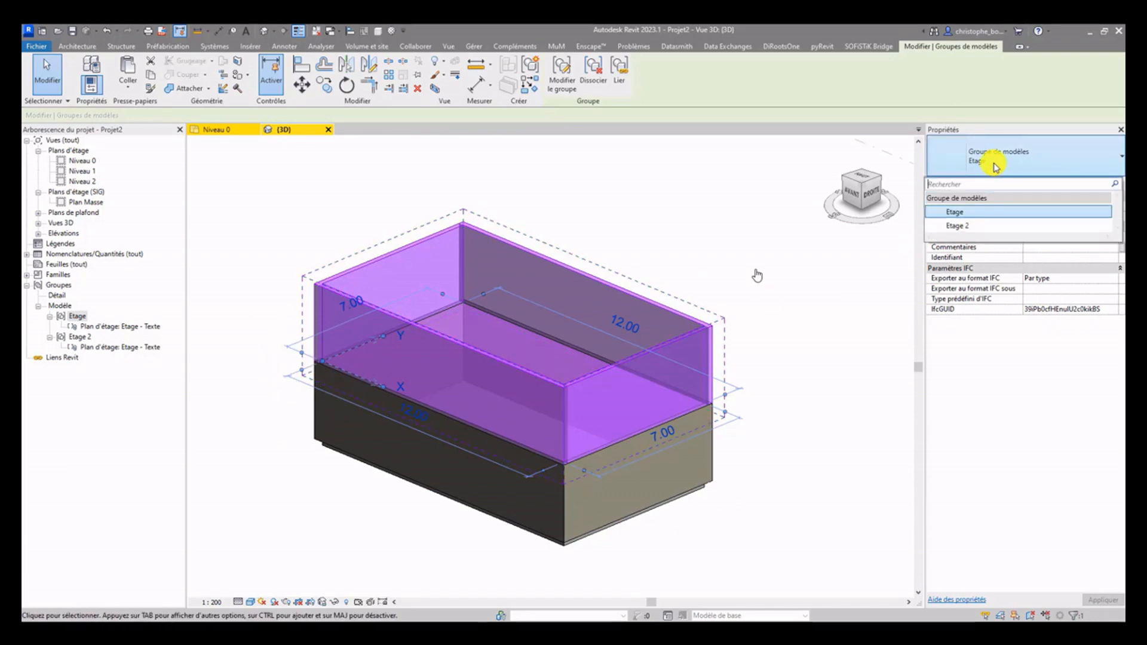
left_click(959, 227)
left_click(746, 345)
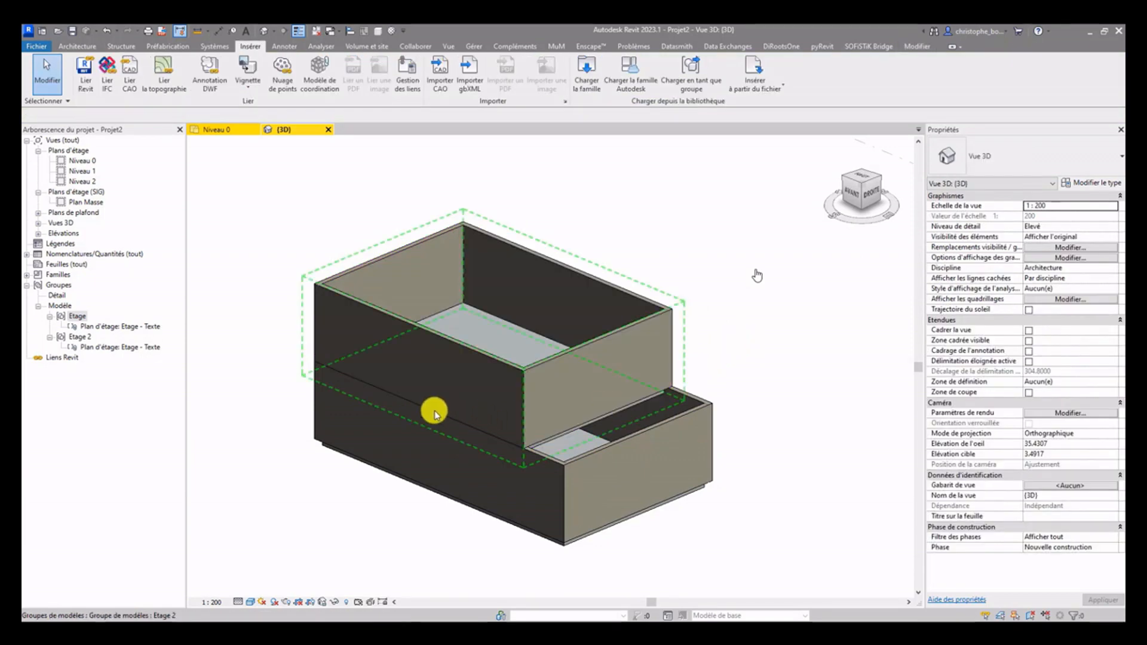
middle_click_drag(456, 402, 653, 413, "shift")
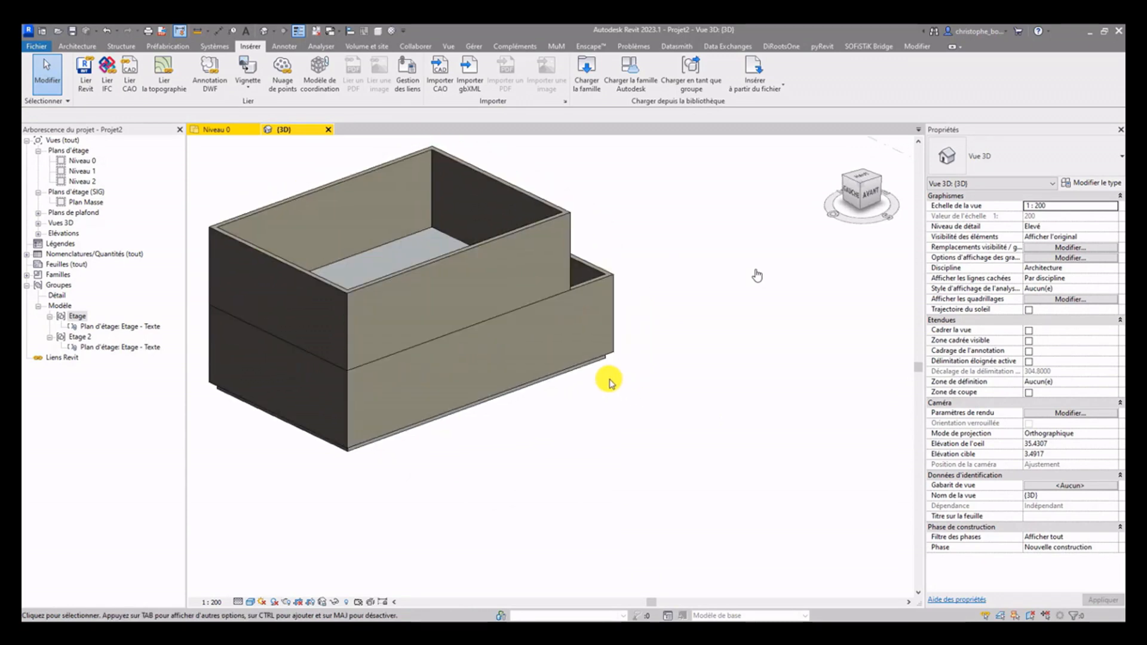
middle_click_drag(691, 343, 495, 377, "shift")
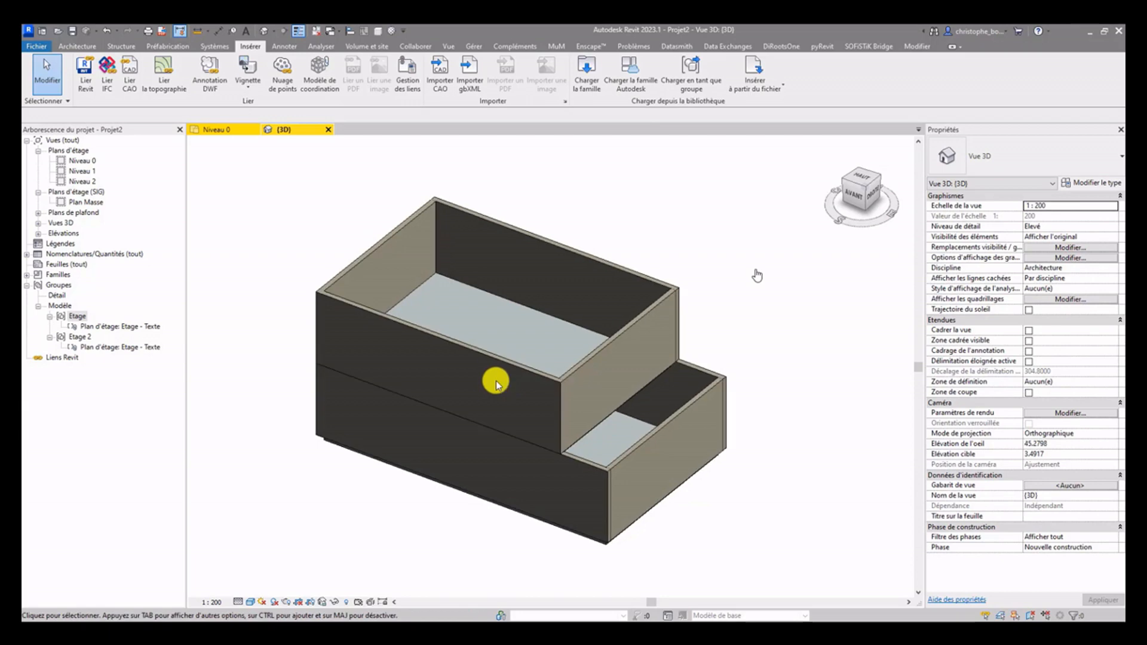
Switch the upper storey group on Niveau 1 back to the Etage type and deselect it
left_click(388, 317)
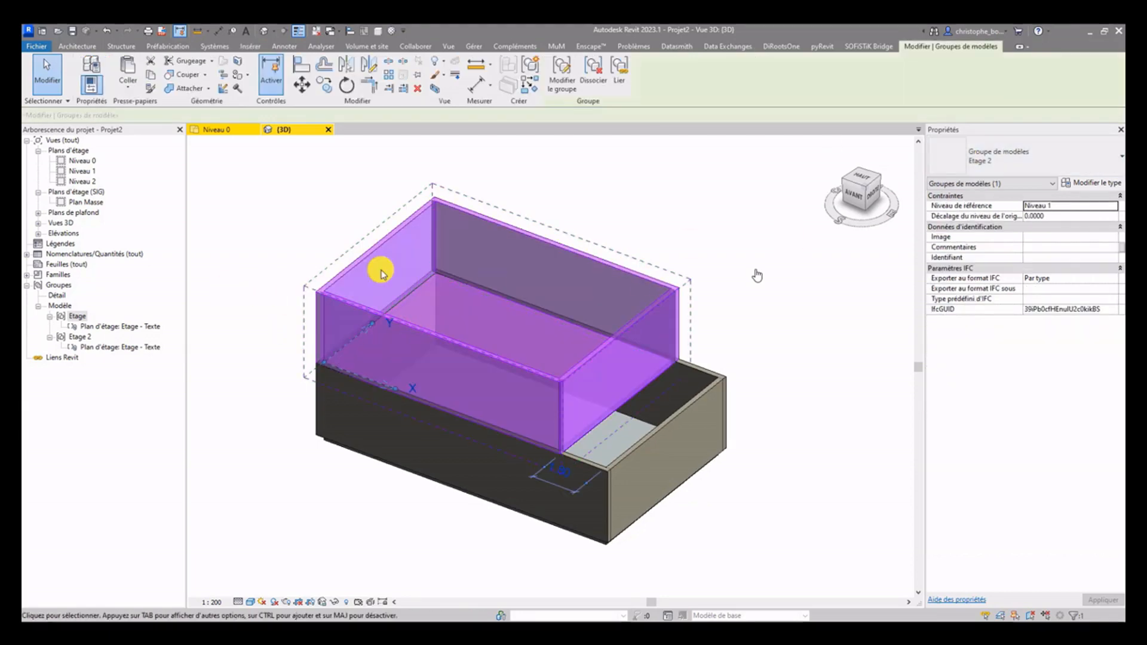
left_click(978, 162)
left_click(956, 195)
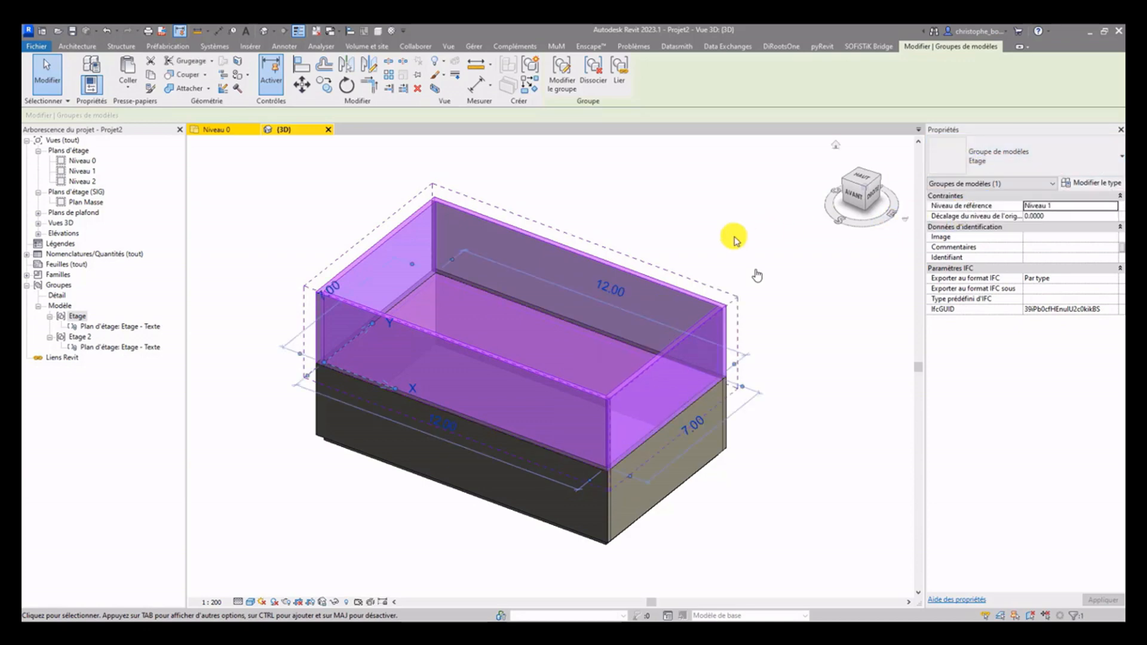
left_click(735, 241)
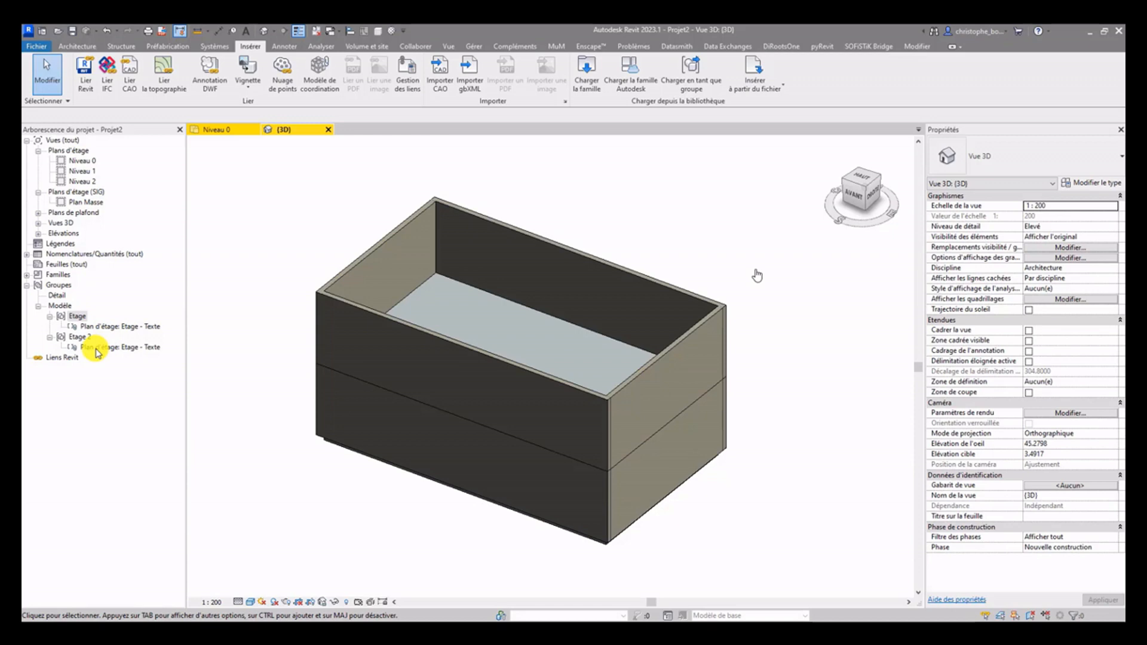
Select all instances of the Etage group in the entire project and delete them
right_click(75, 317)
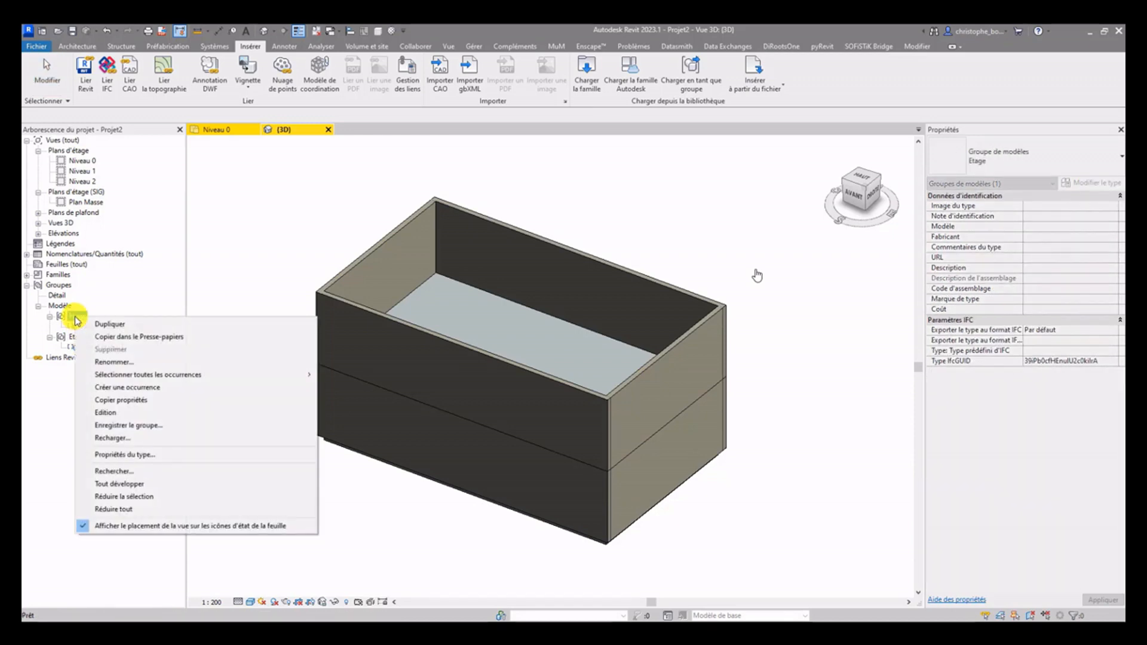
mouse_move(139, 376)
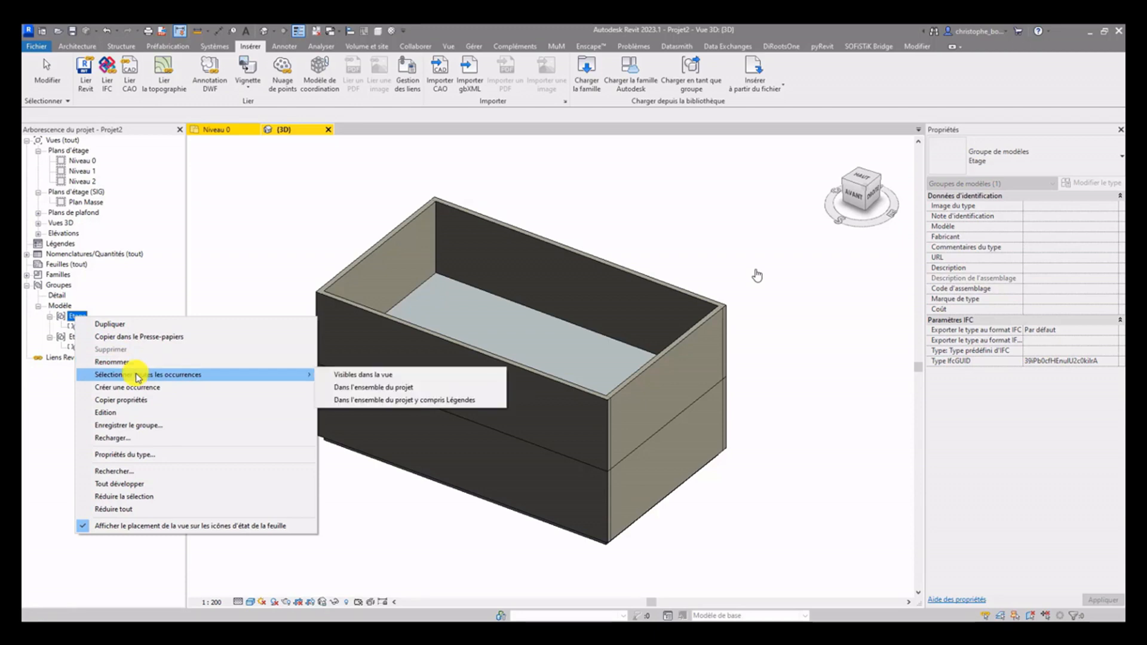
left_click(362, 388)
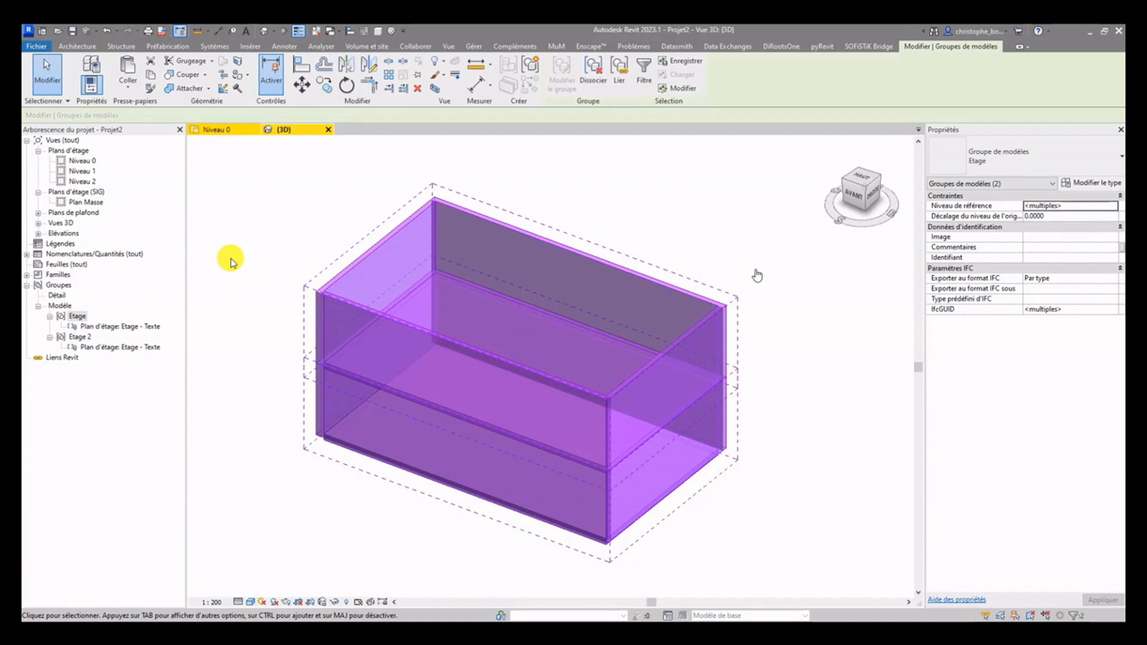
key("Delete")
Delete the Etage 2 and Etage model group types from the project browser
left_click(84, 339)
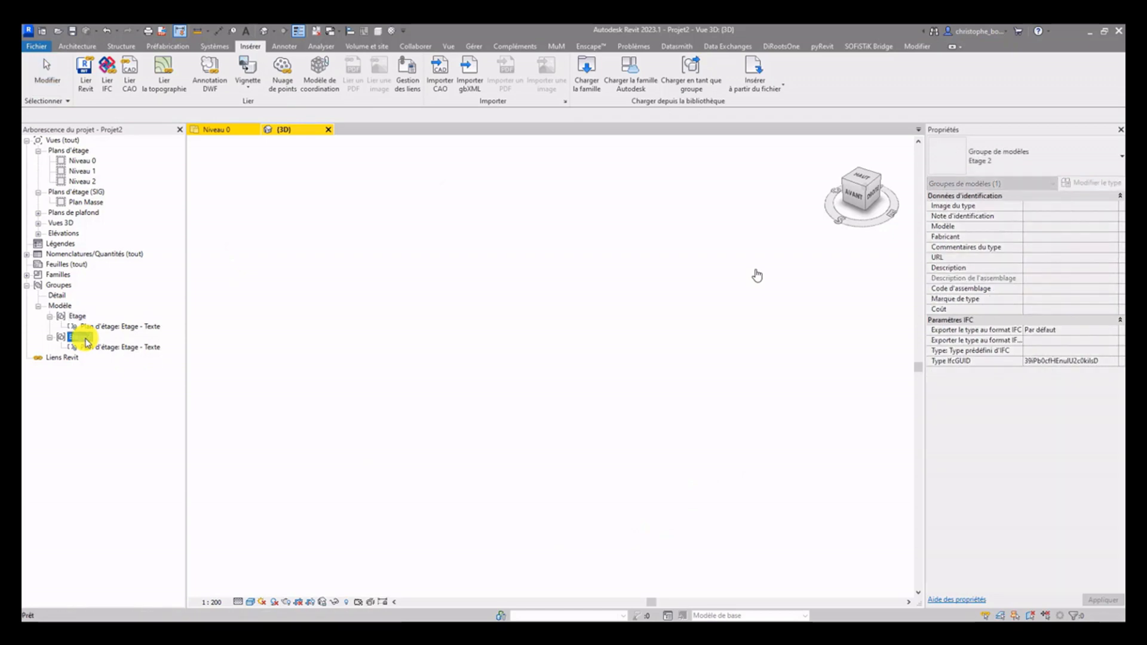
key("Delete")
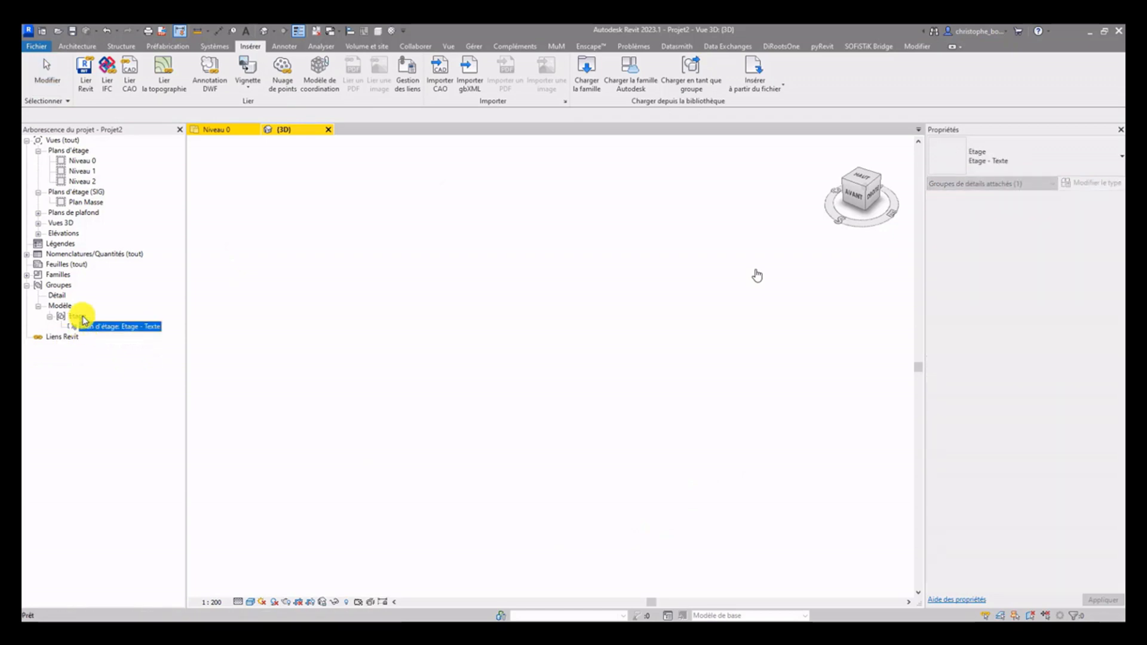
left_click(77, 316)
key("Delete")
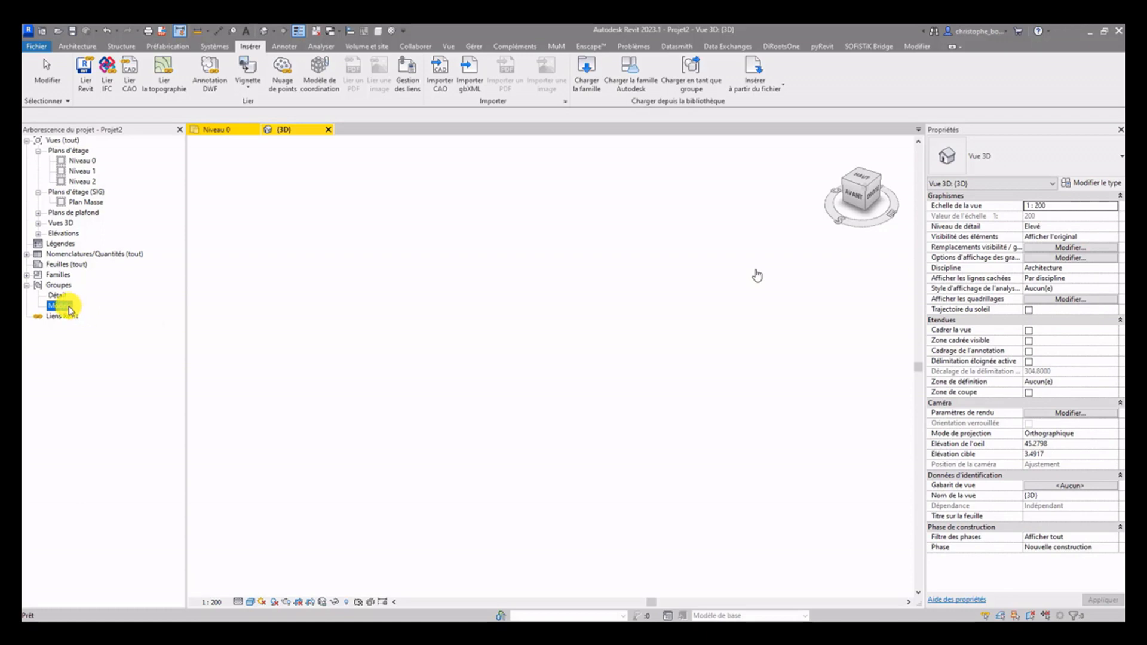
right_click(71, 310)
left_click(295, 240)
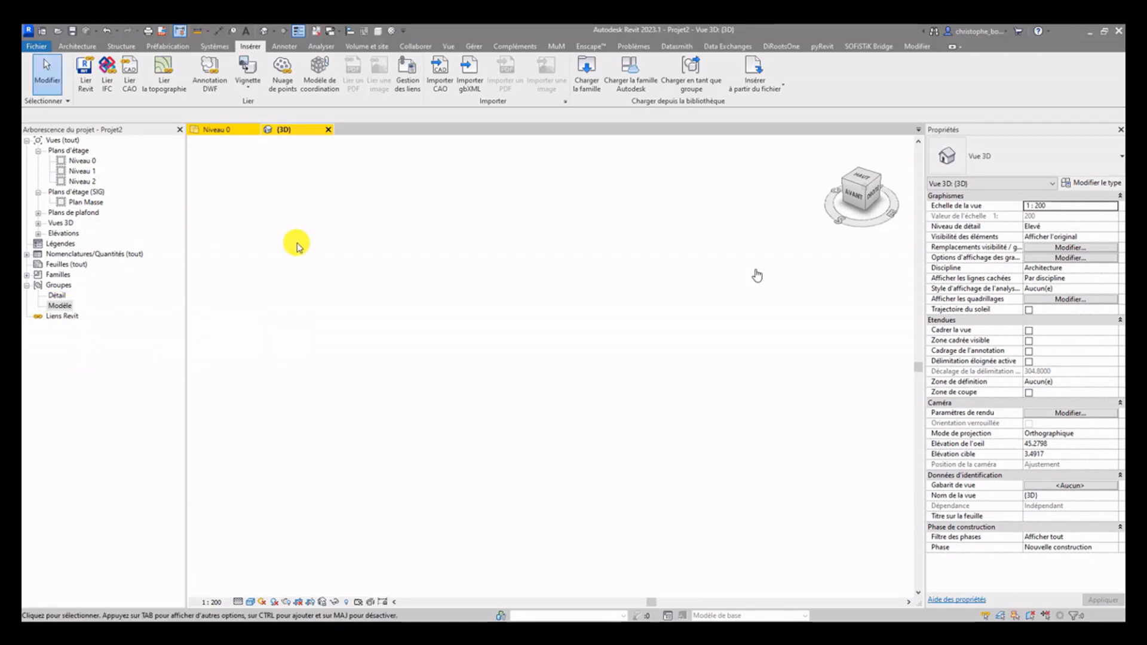
Load Etage.rvt from the IGH - Immeuble Grand Hauteur folder as a group with attached details, and expand it in the project browser
left_click(690, 79)
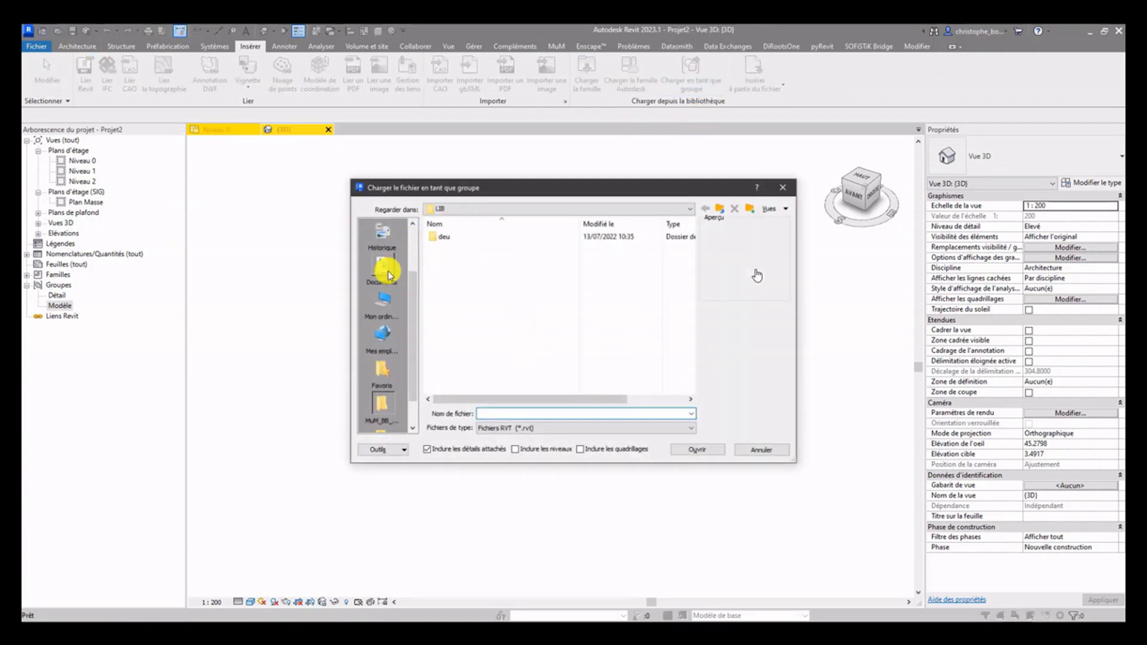
scroll(388, 257, "up", 2)
left_click(383, 234)
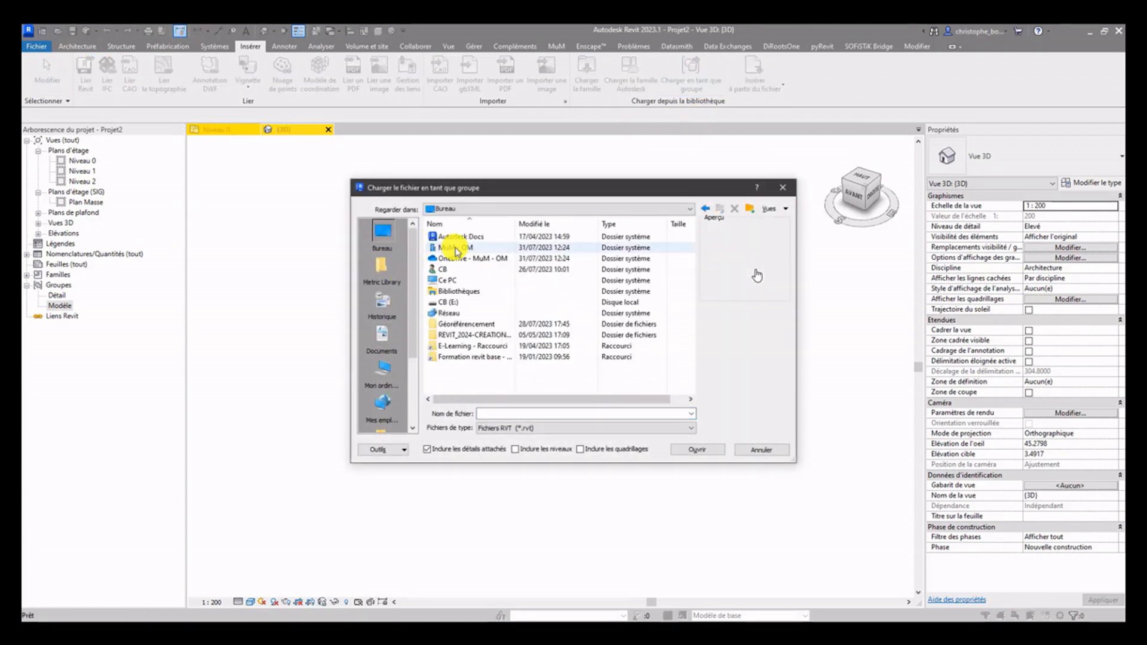
double_click(452, 261)
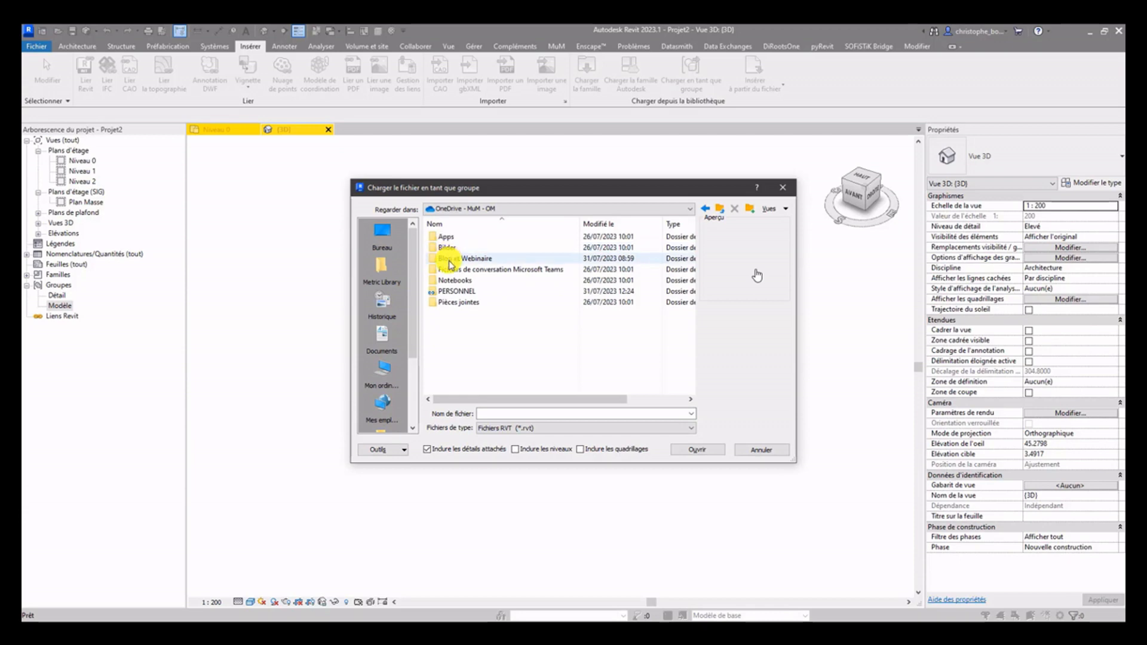
double_click(452, 259)
double_click(453, 247)
left_click(451, 280)
left_click(696, 450)
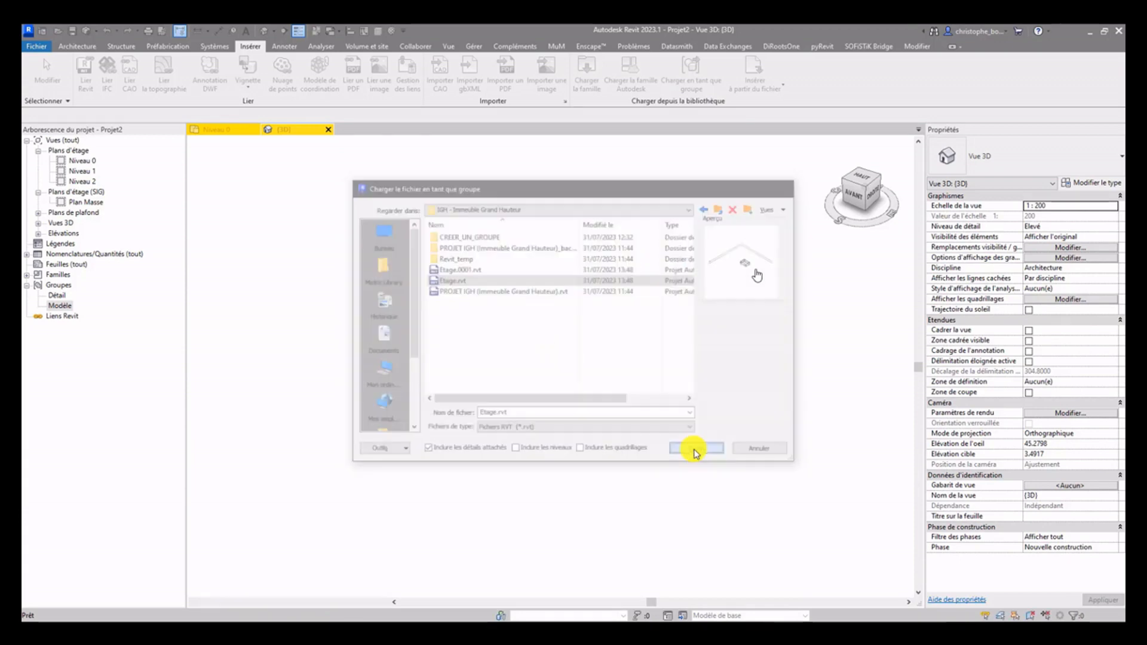
left_click(600, 376)
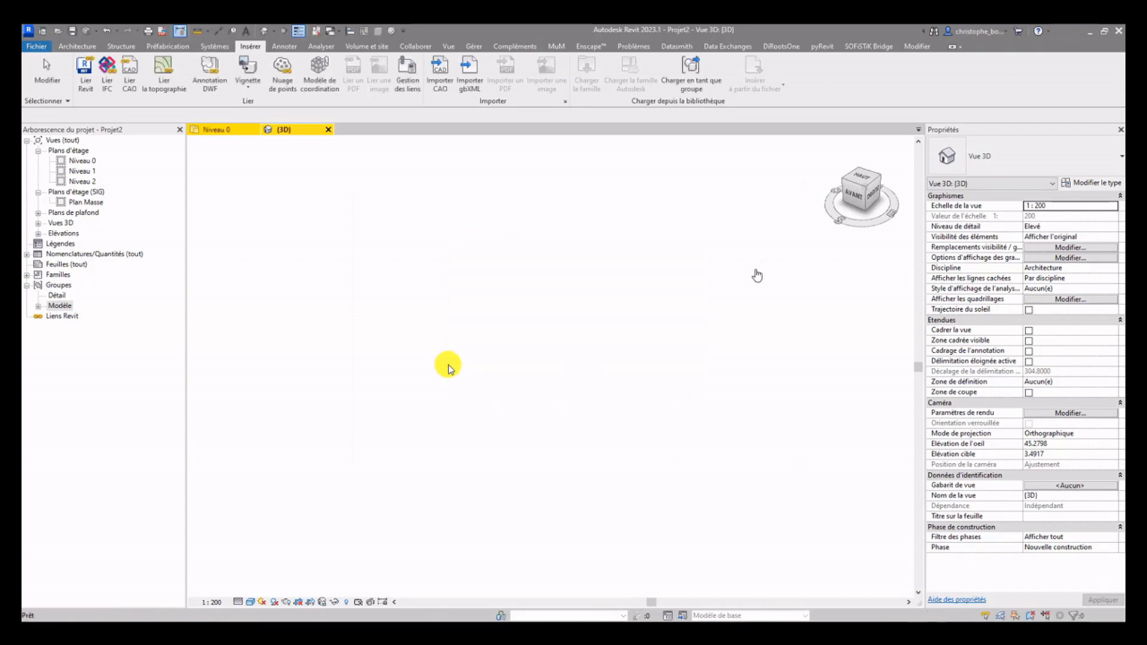
left_click(38, 308)
left_click(50, 317)
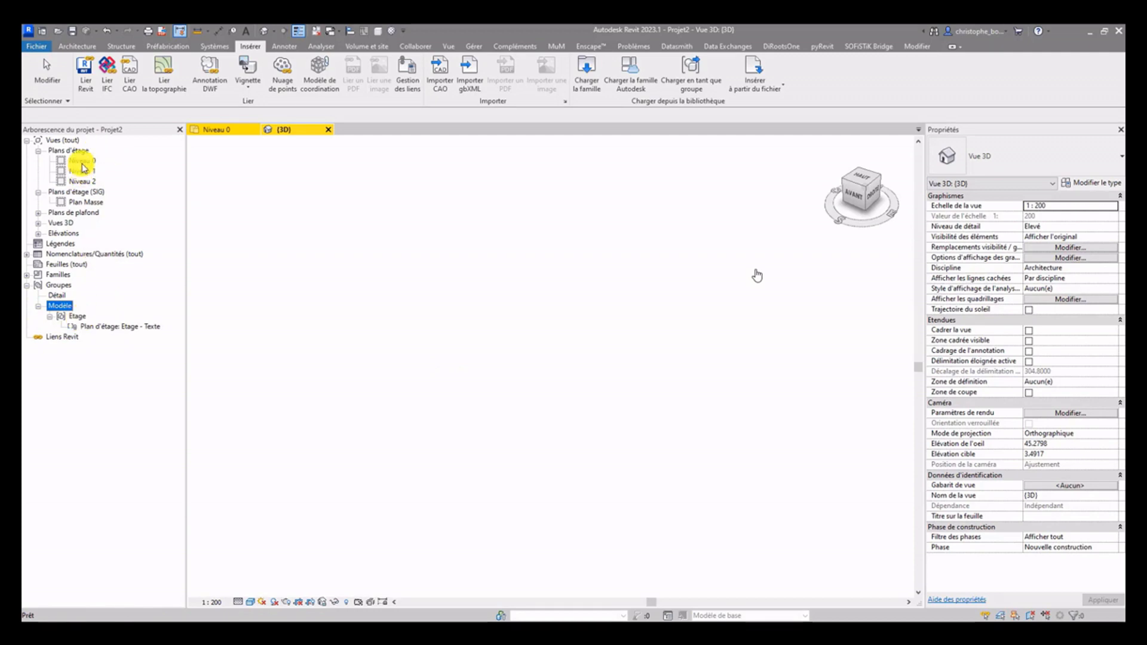
Open the Plan Masse site plan and review the Site subcategories in its visibility overrides, including the project base point
double_click(85, 202)
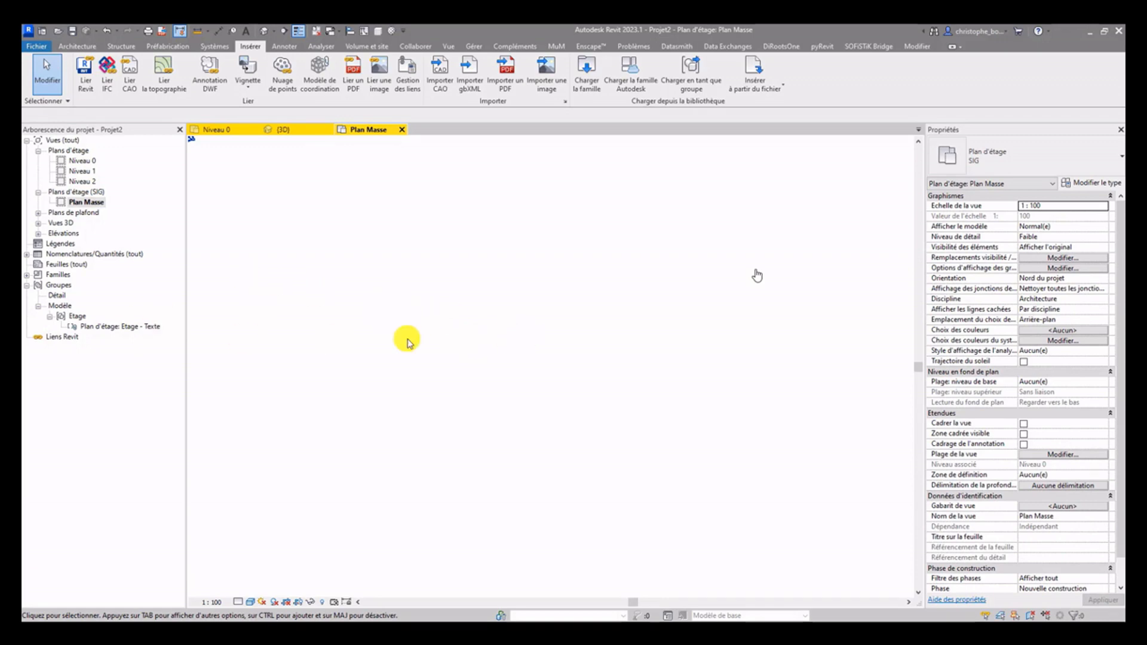
key("v")
key("v")
left_click(263, 352)
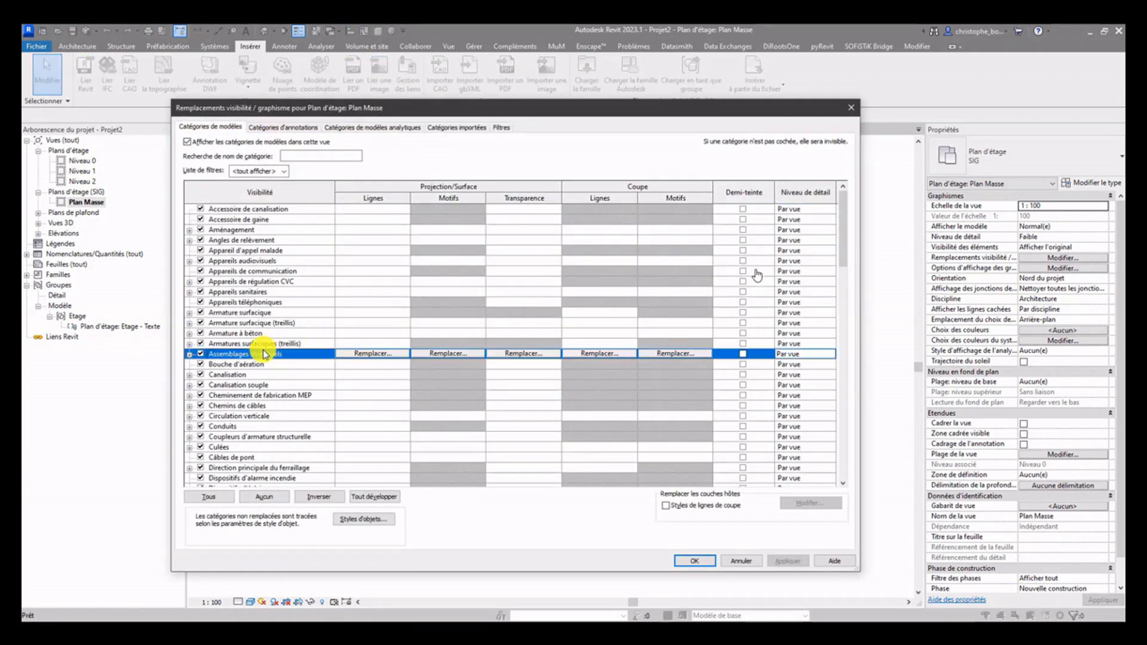
key("s")
scroll(266, 403, "down", 2)
left_click(190, 417)
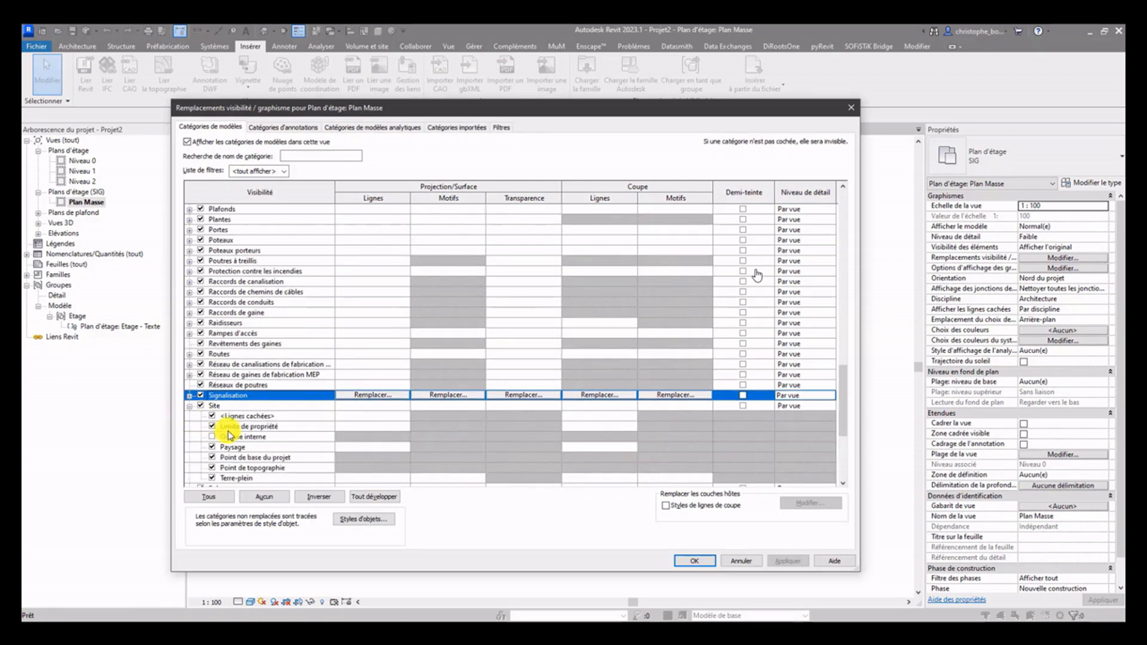
left_click(695, 561)
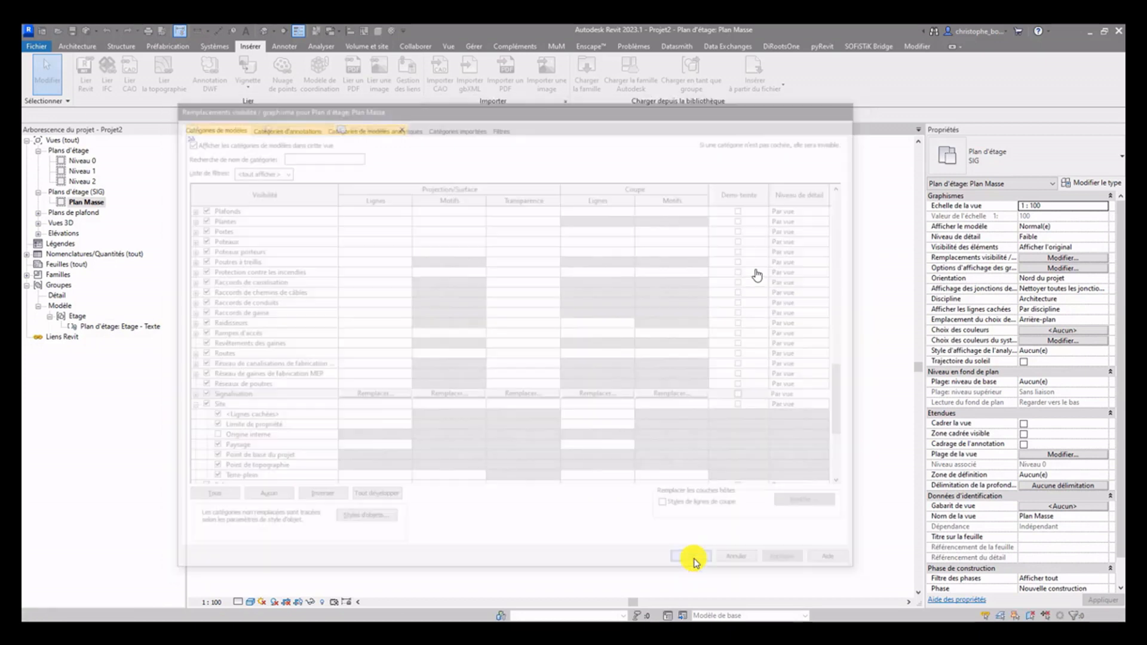
Try to place an instance of the Etage model group in the Plan Masse view
right_click(74, 320)
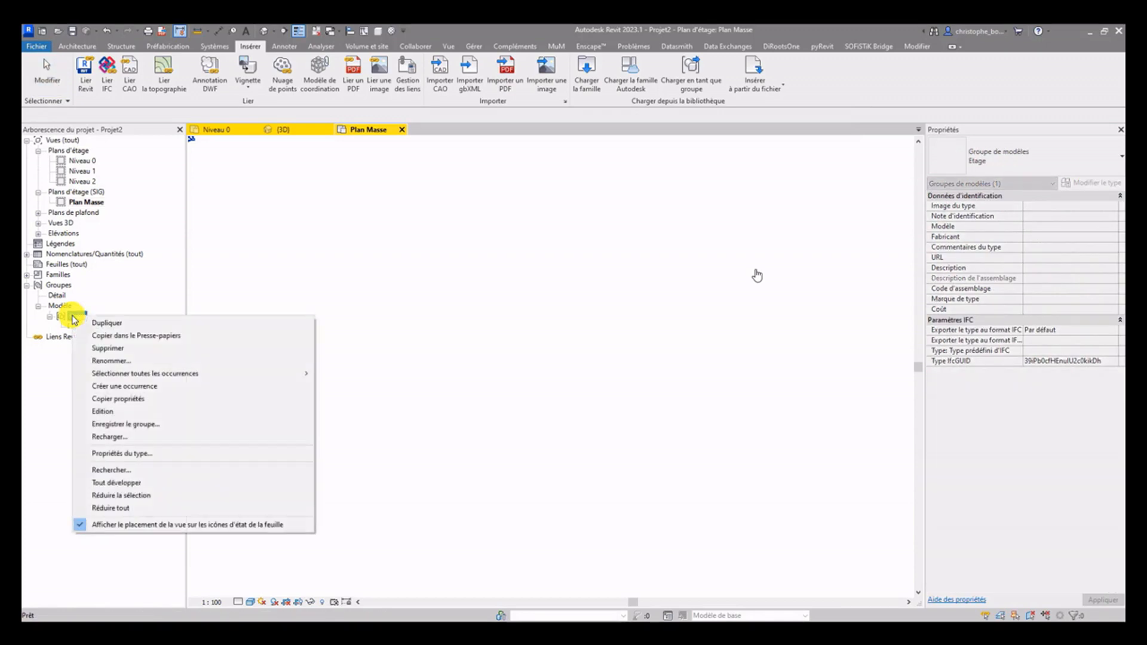
left_click(129, 386)
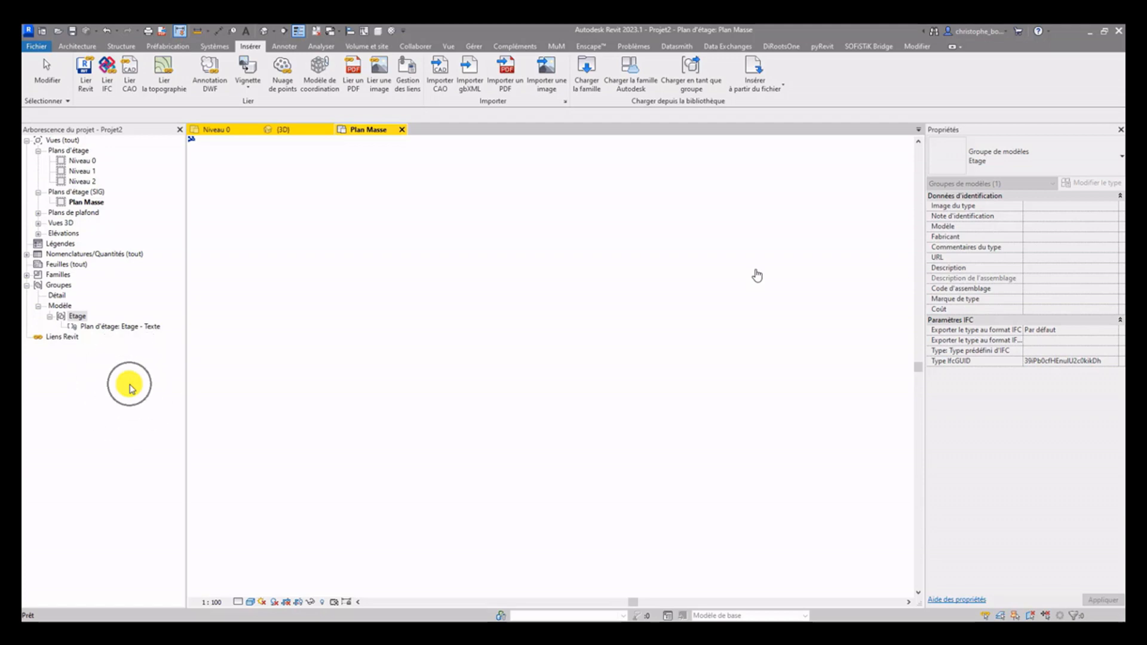
right_click(77, 316)
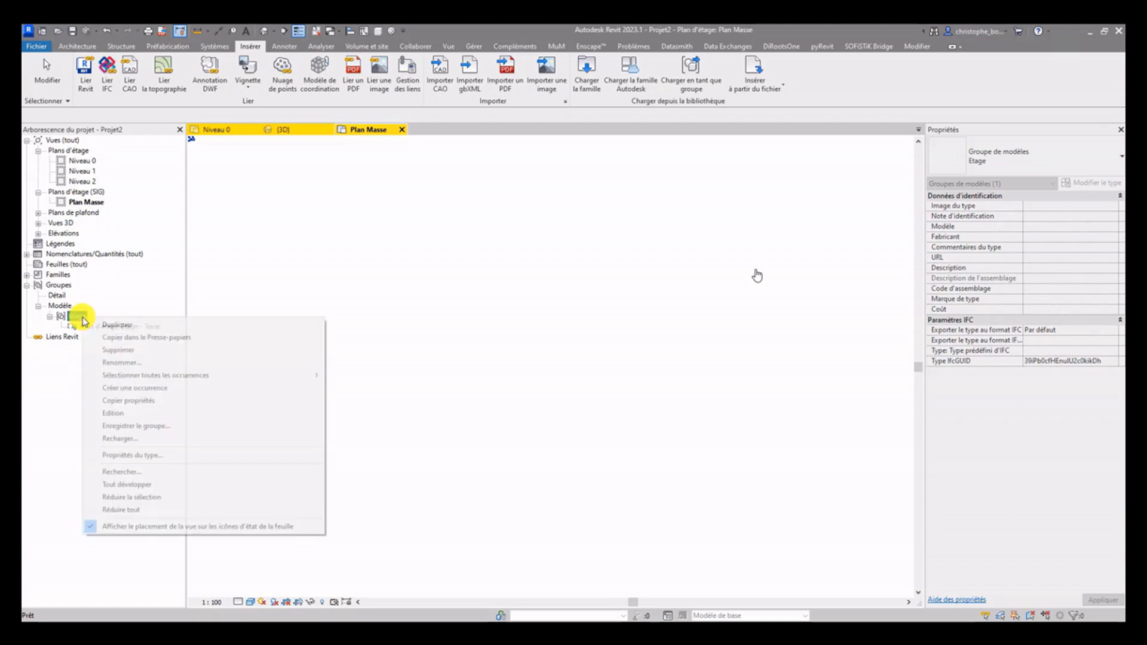
left_click(117, 390)
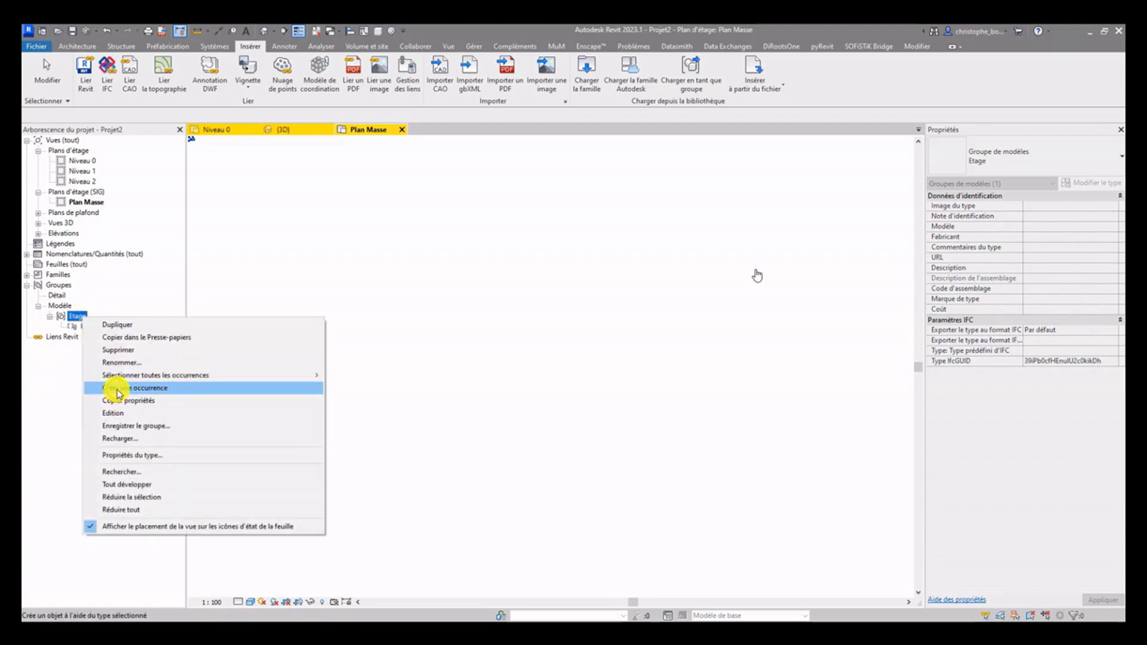
left_click(77, 314)
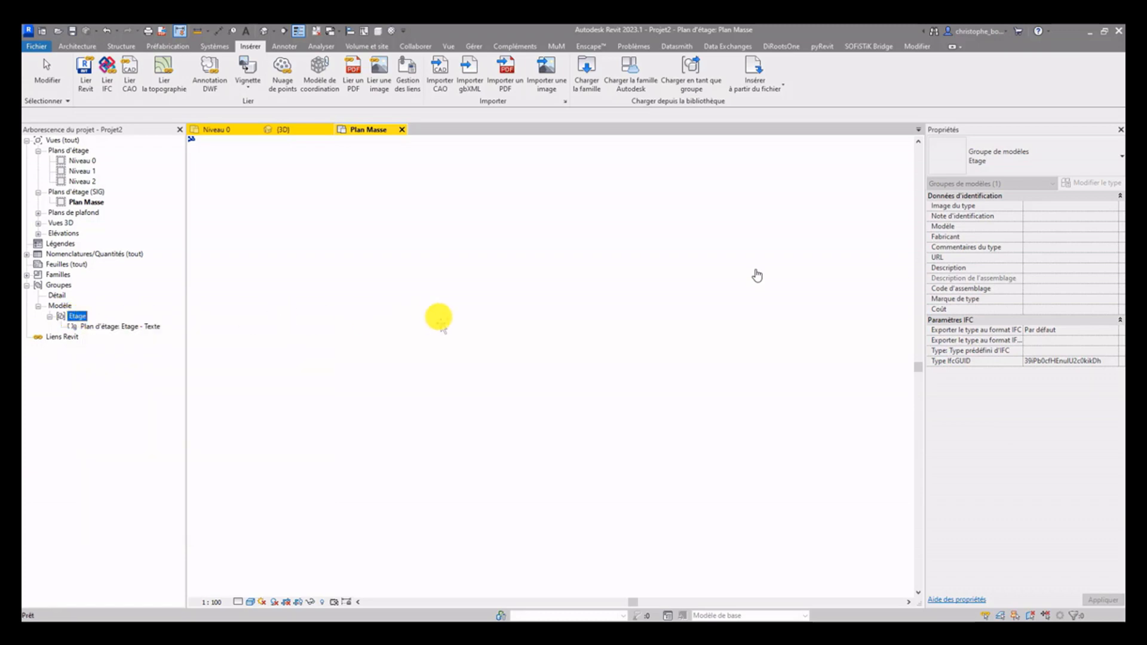
left_click_drag(439, 316, 438, 317)
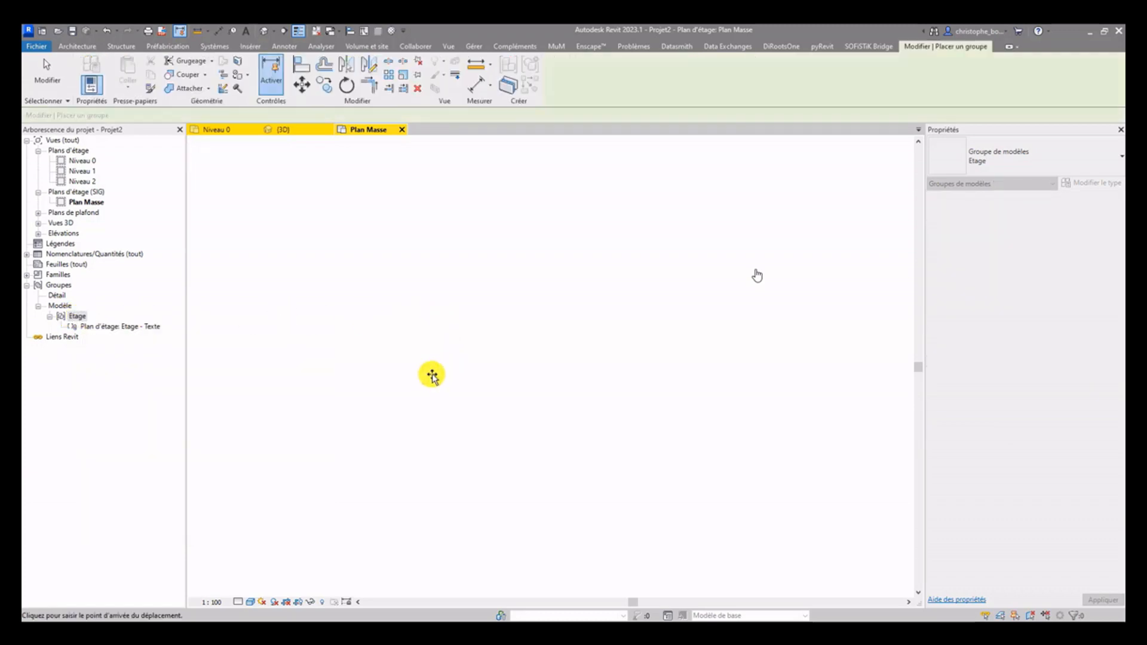
left_click(468, 374)
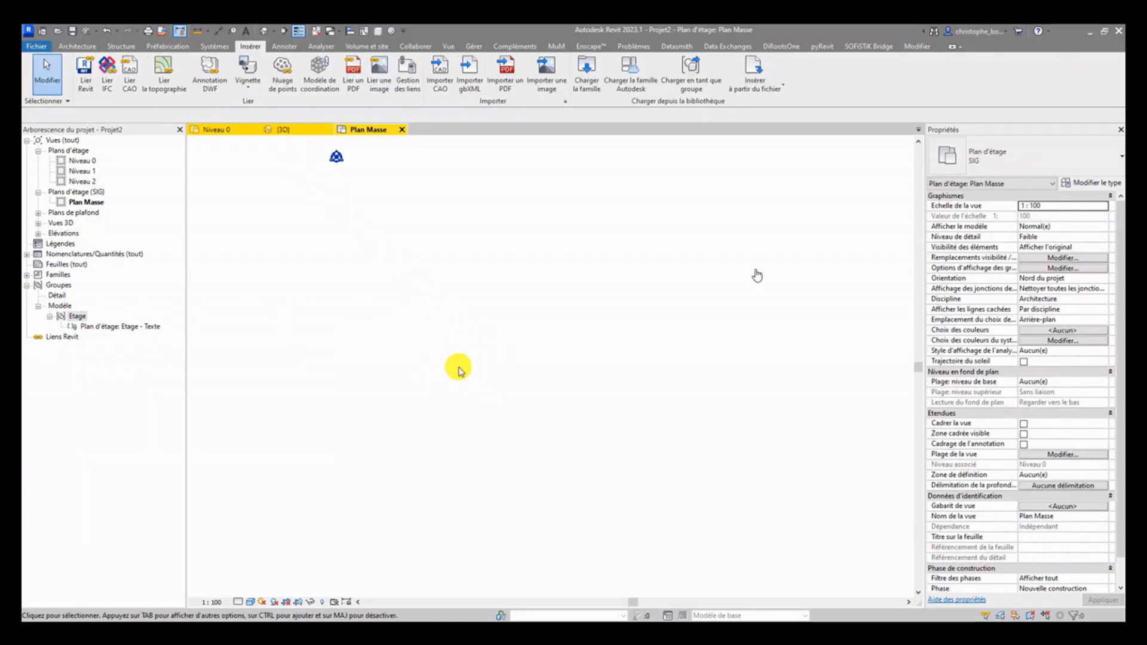
Select all Etage group instances visible in the Plan Masse view and discard them
left_click_drag(584, 514, 320, 309)
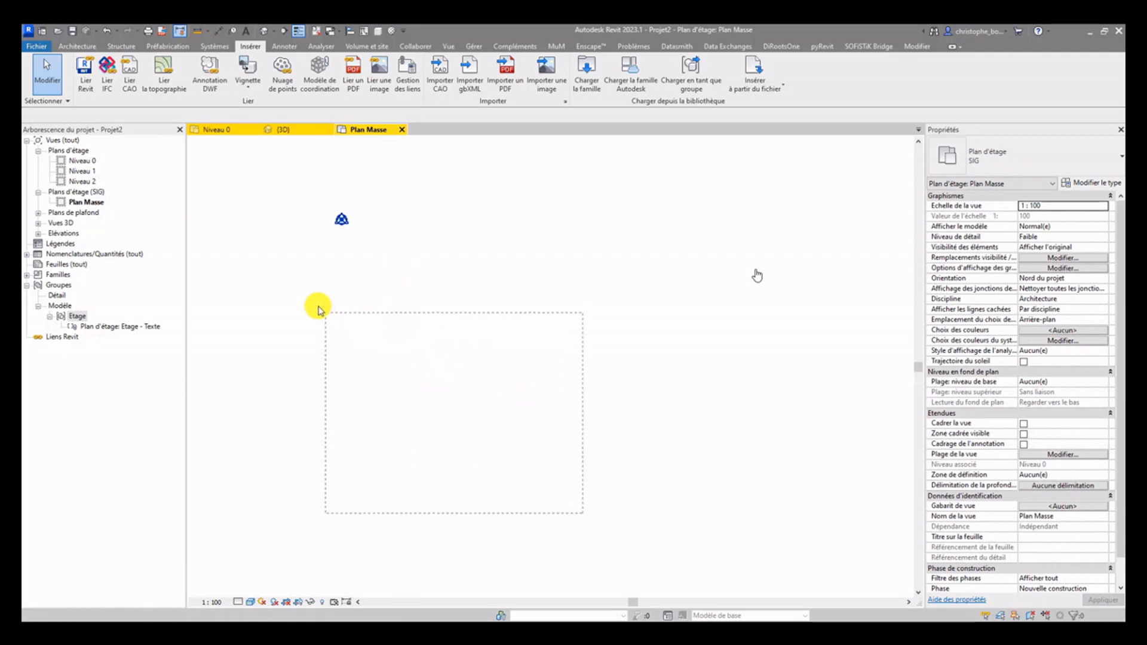
right_click(79, 317)
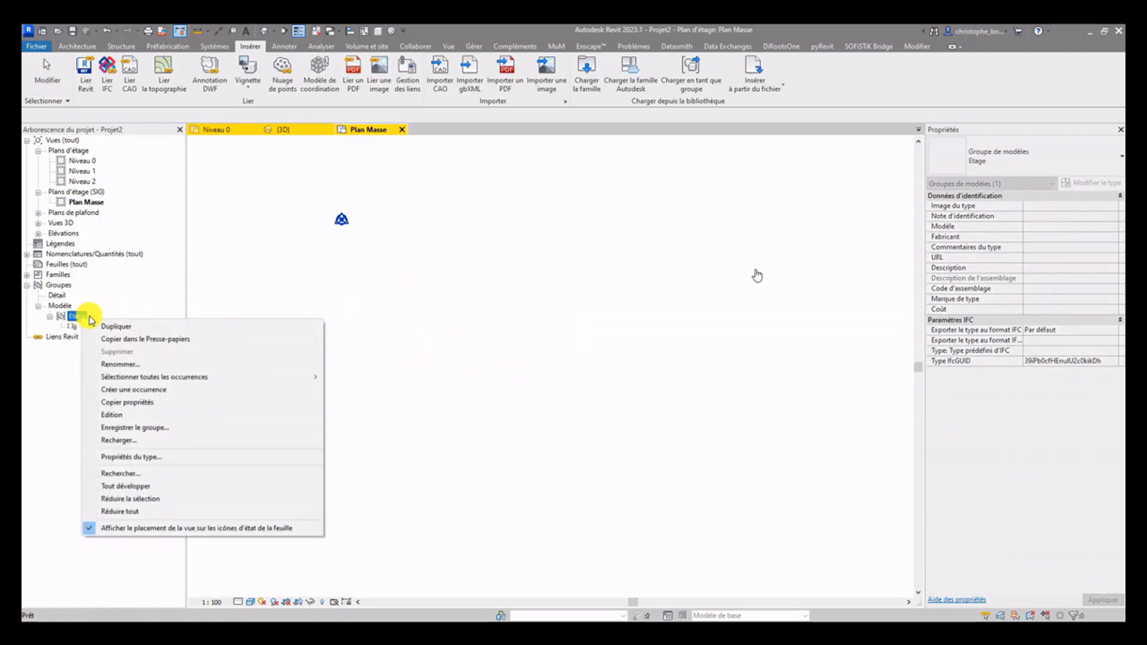
mouse_move(200, 376)
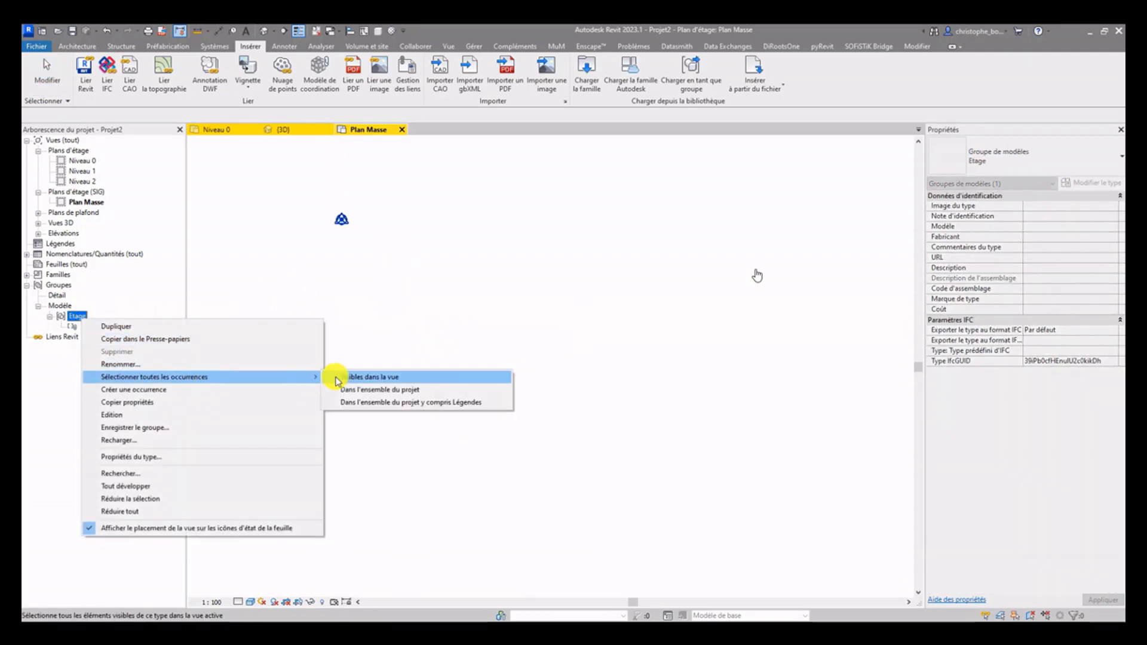
left_click(372, 377)
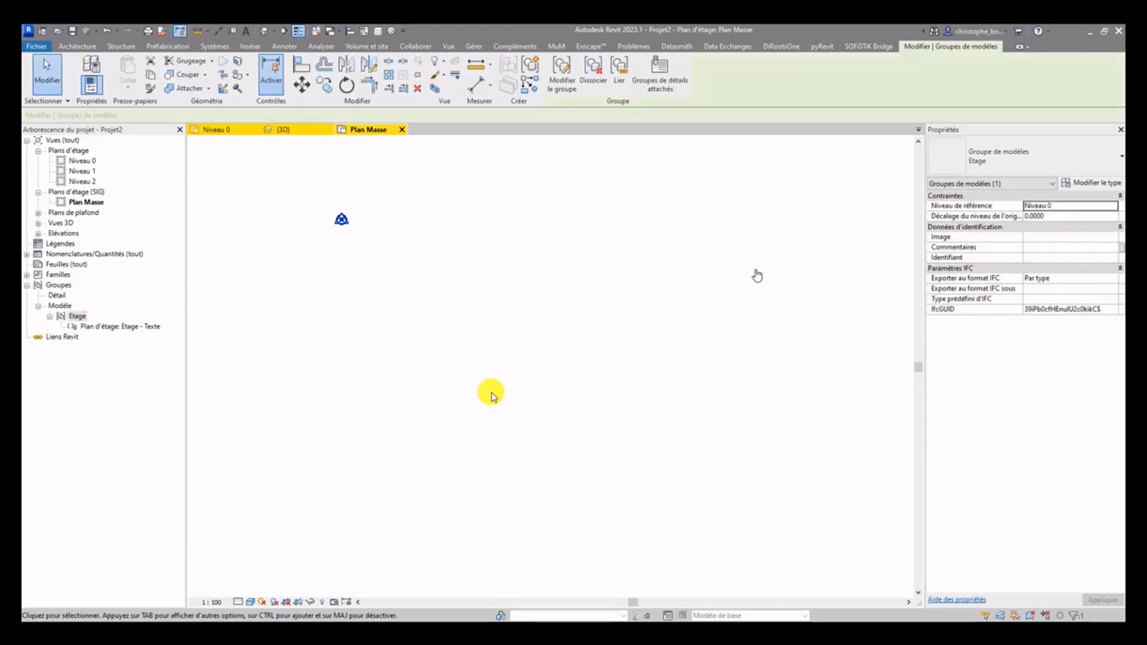
left_click(492, 395)
Place an instance of the Etage group in the Plan Masse view with its origin on the project base point
left_click(77, 316)
left_click_drag(280, 278, 342, 218)
scroll(335, 245, "up", 15)
scroll(378, 259, "up", 4)
left_click(370, 321)
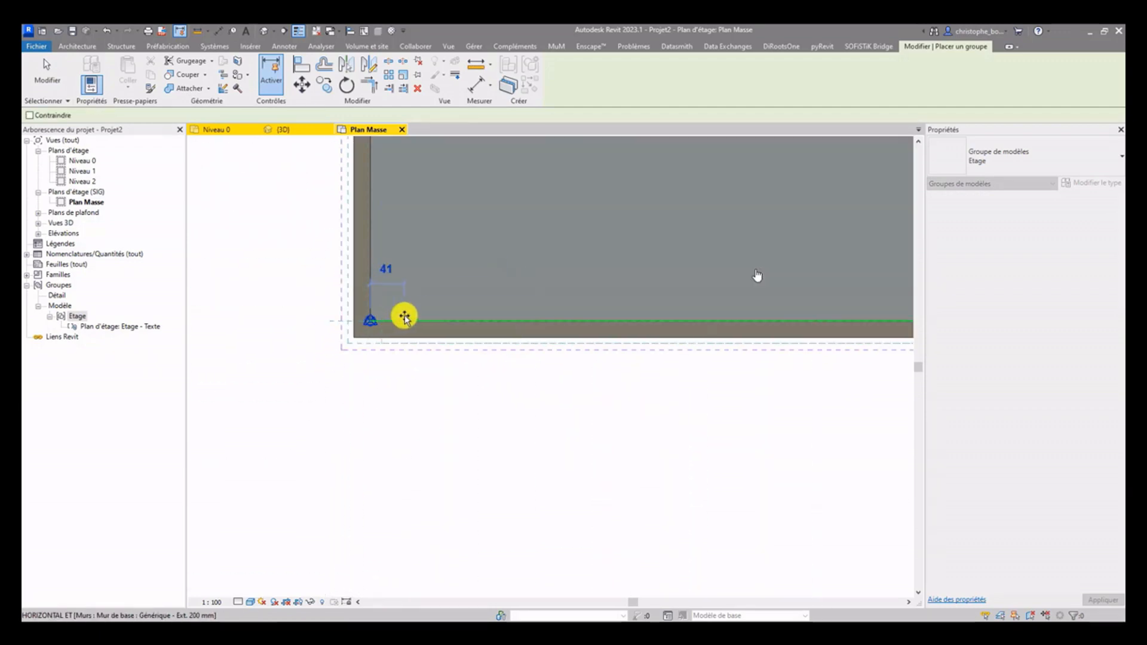
key("Escape")
middle_click(410, 296)
middle_click(410, 296)
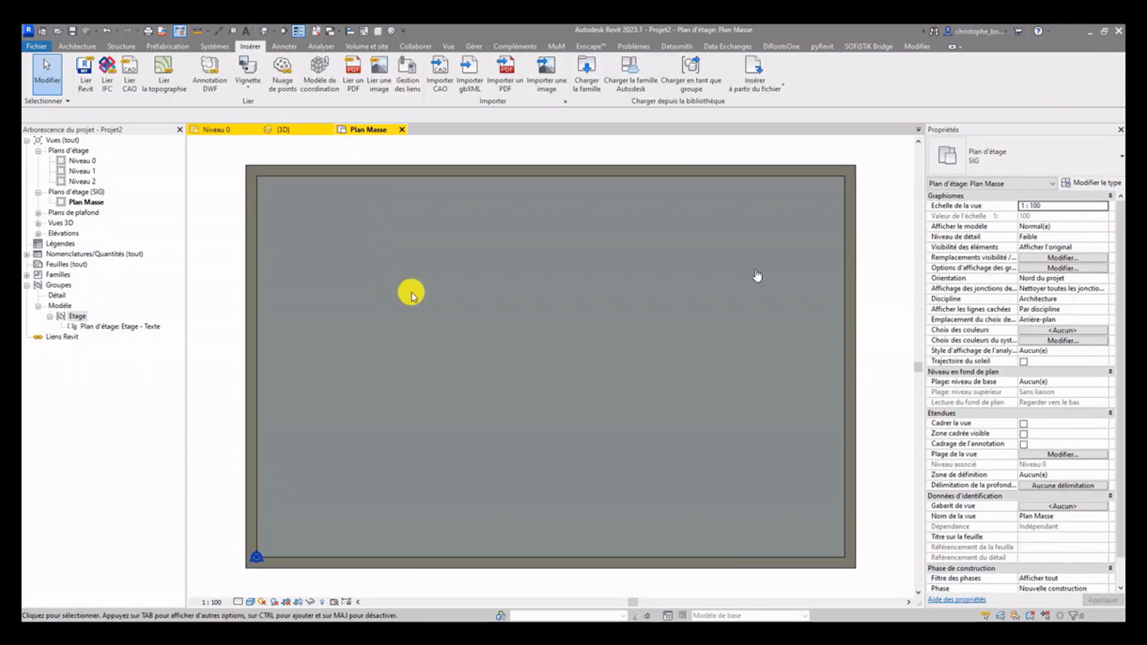
scroll(355, 280, "down", 3)
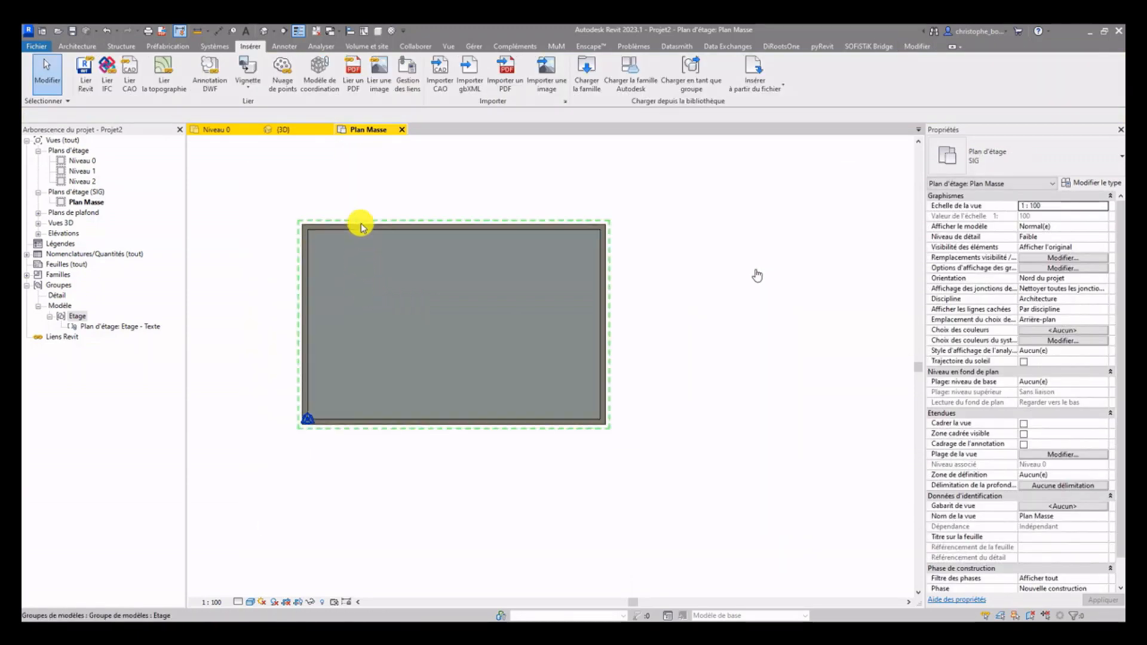
left_click(362, 228)
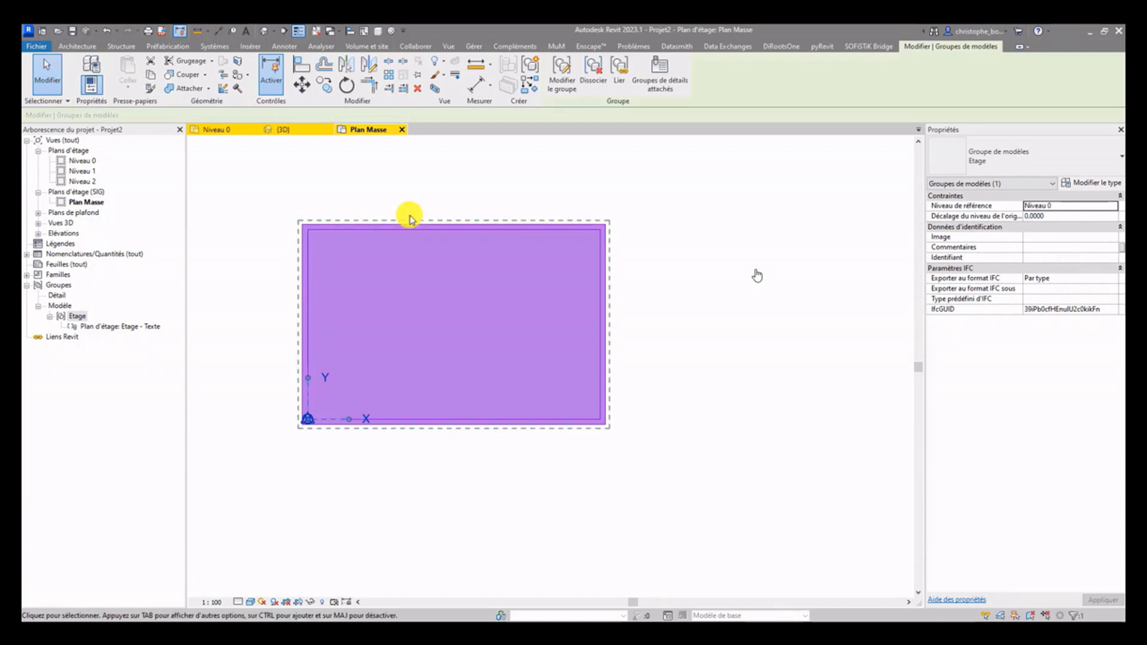
key("Escape")
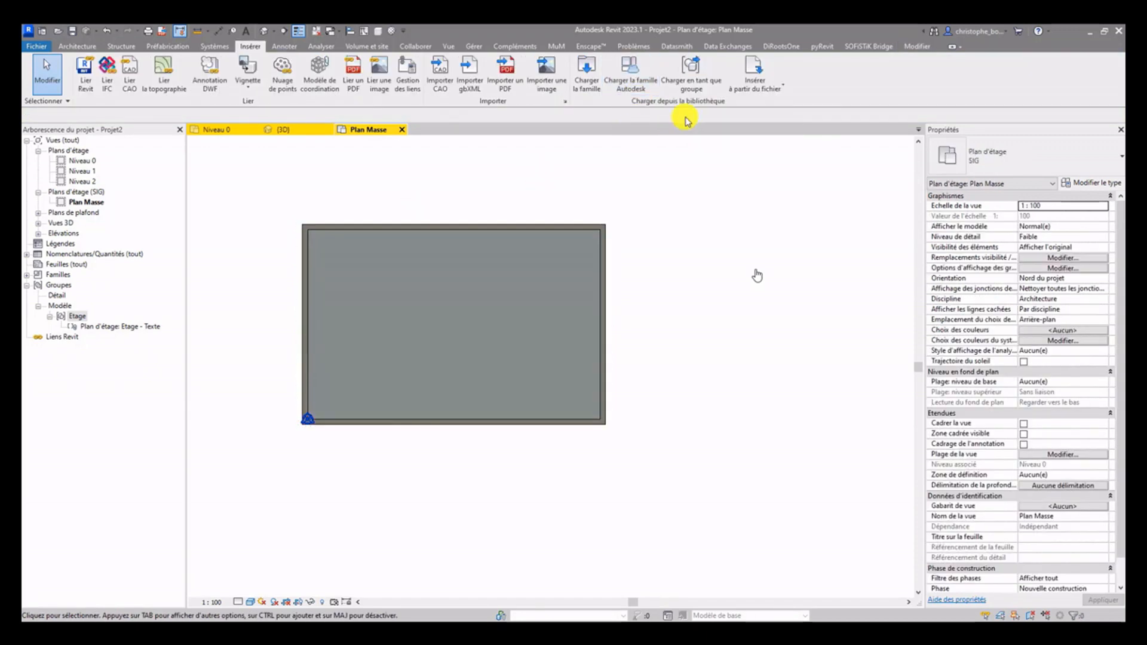
Open the Niveau 0 floor plan and turn on the attached detail group Etage - Texte for the Etage group
left_click(82, 162)
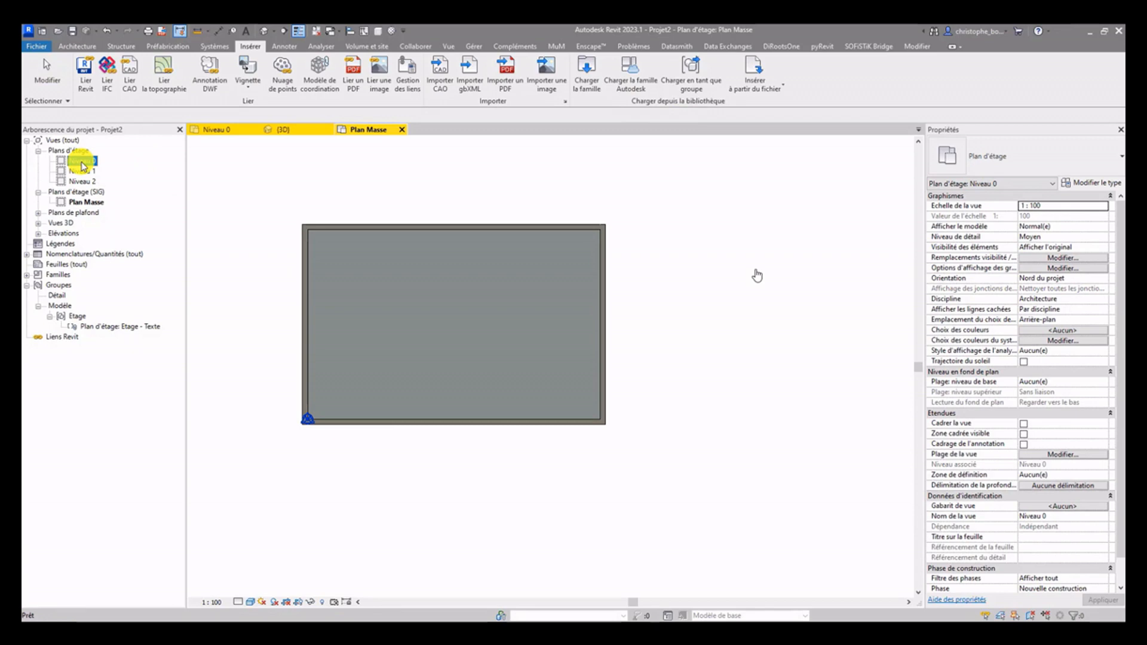
double_click(82, 165)
left_click(464, 218)
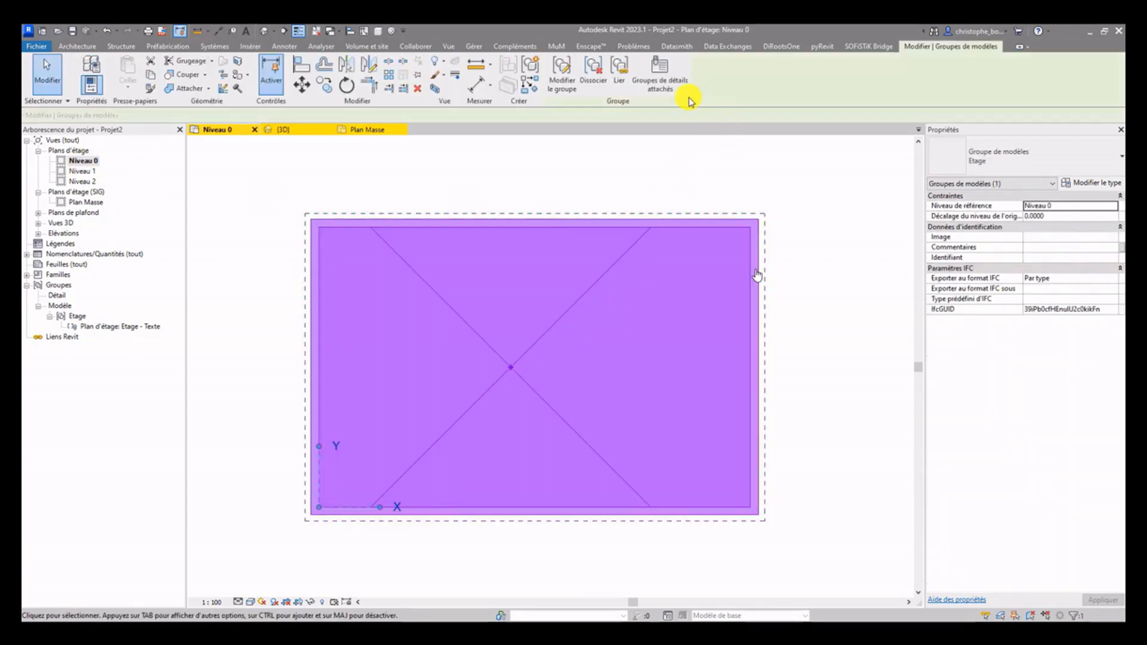
left_click(661, 73)
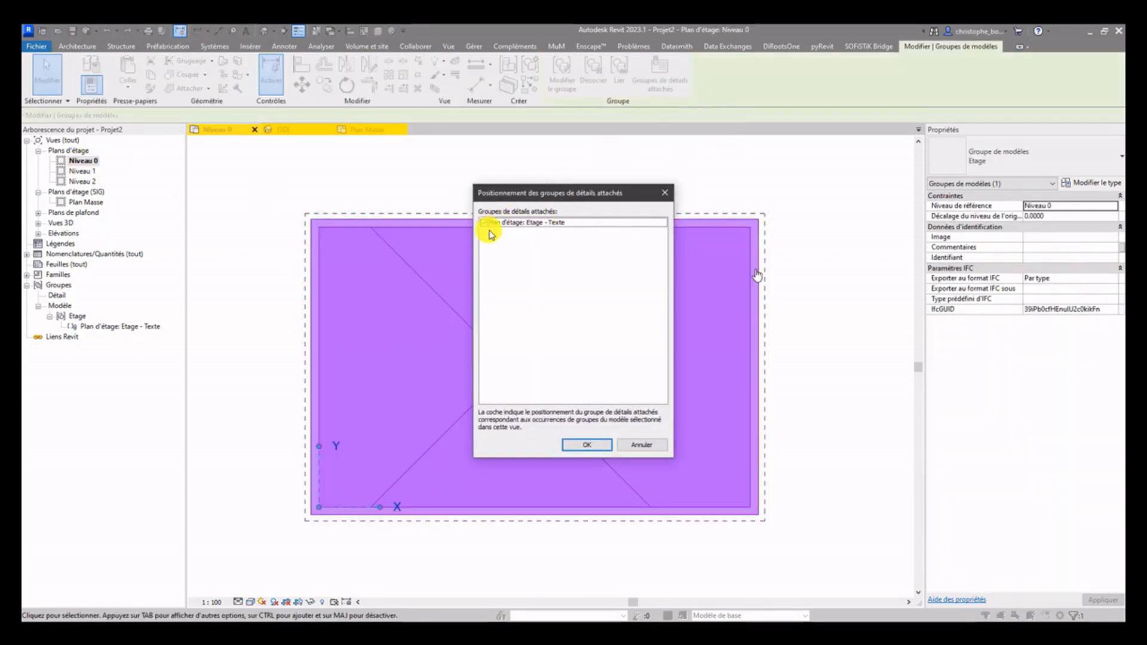
left_click(588, 444)
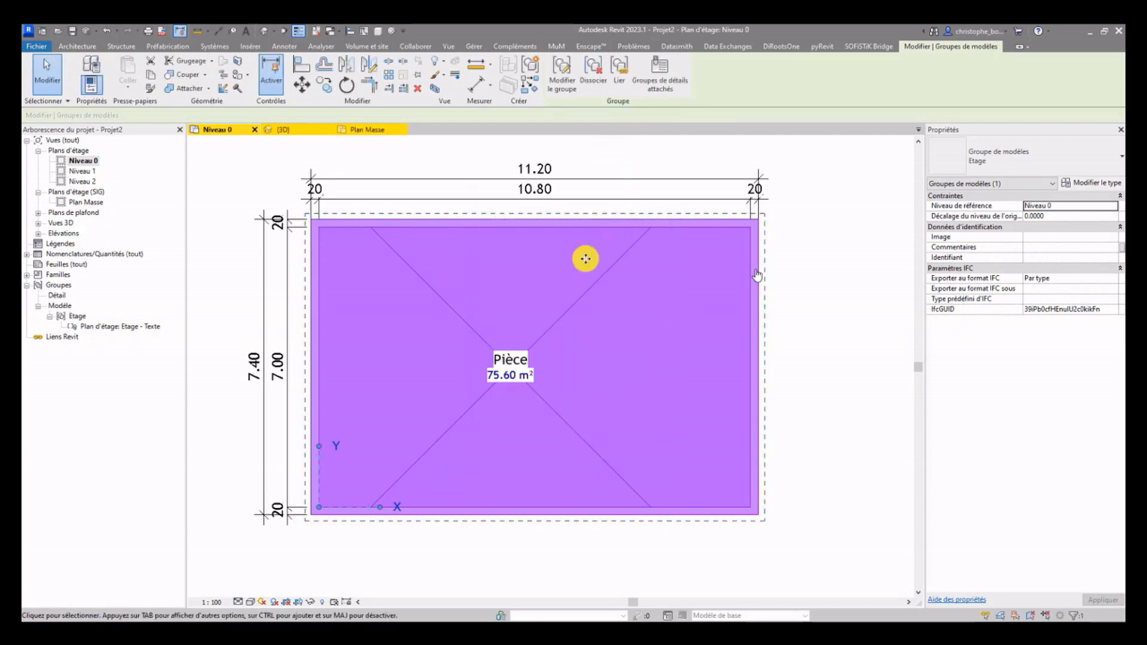
left_click(655, 153)
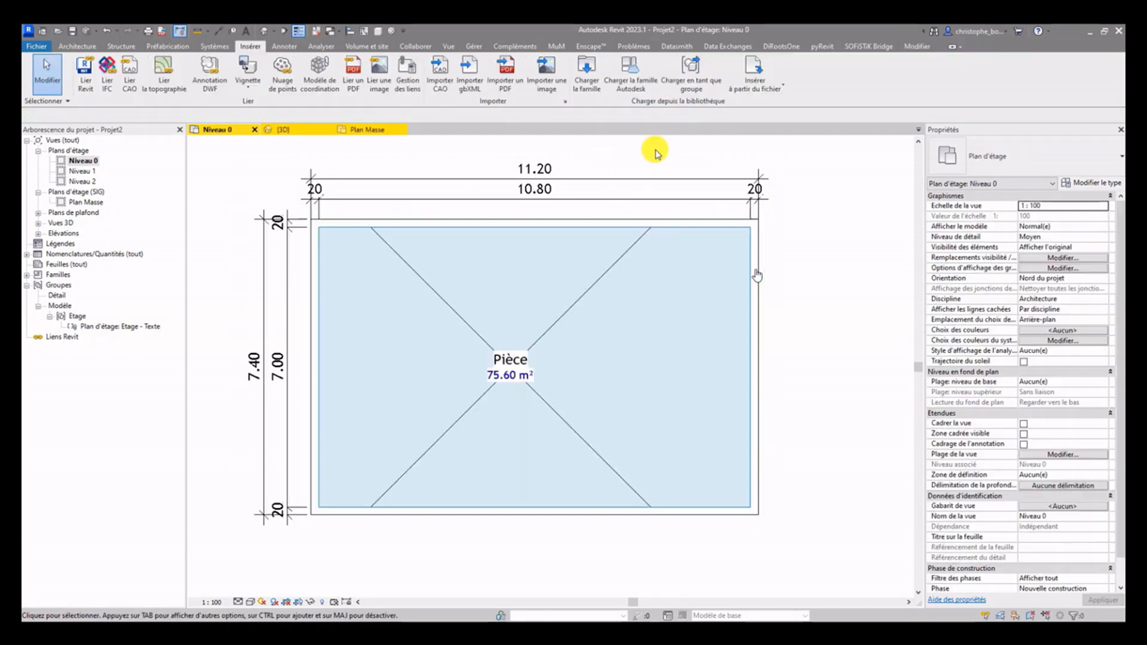
right_click(78, 317)
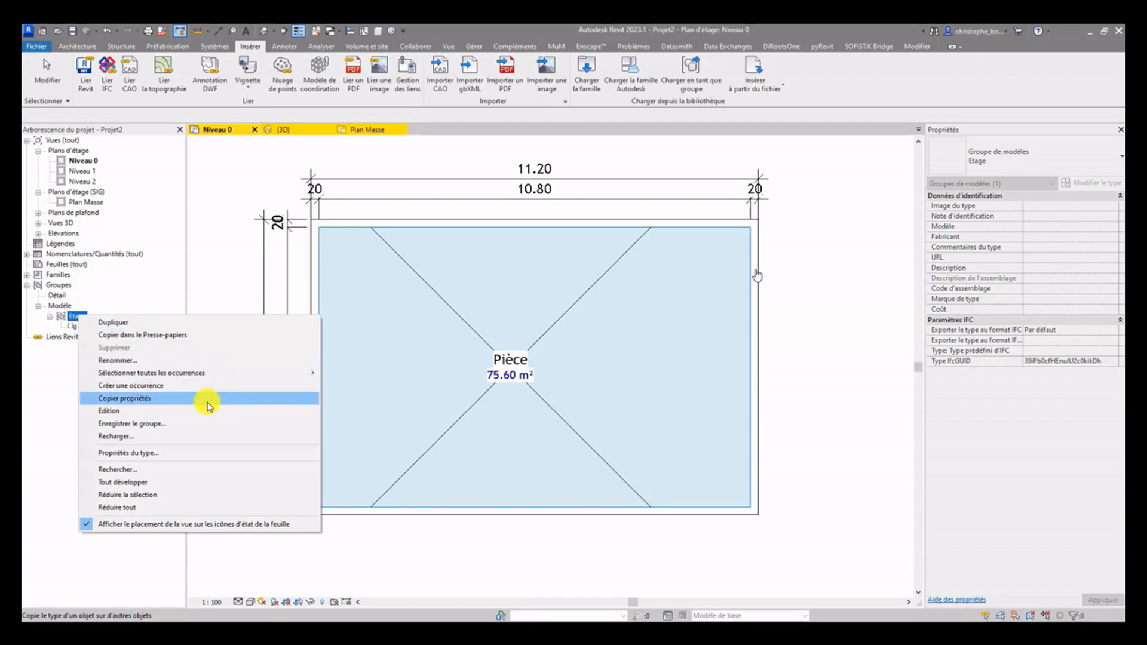
left_click(227, 282)
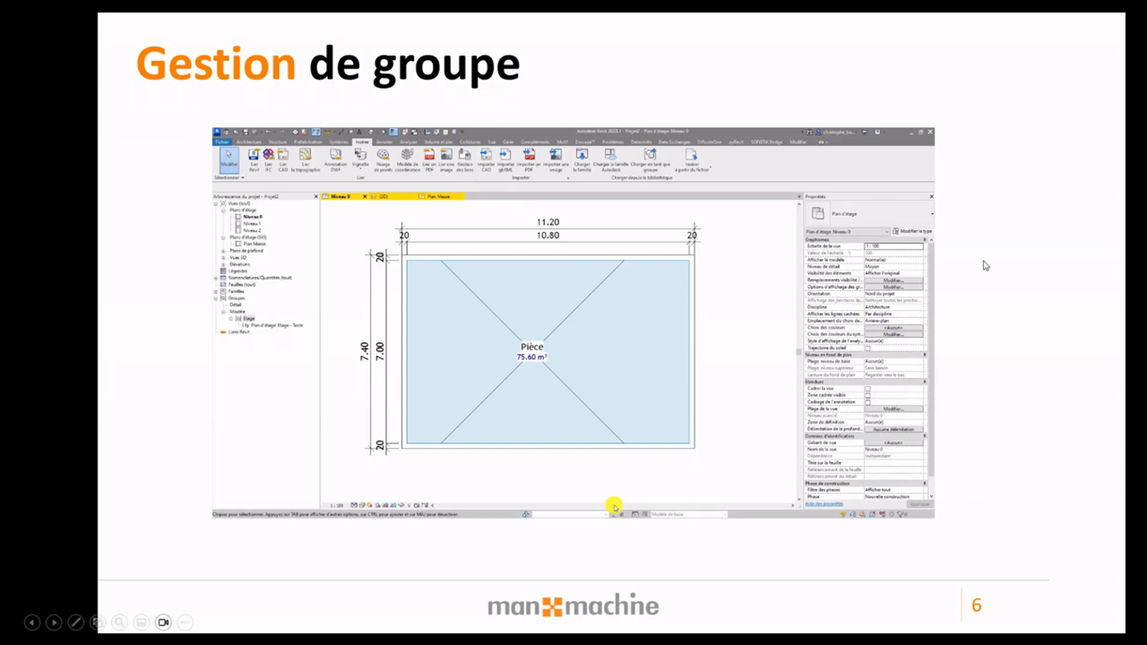
key("Right")
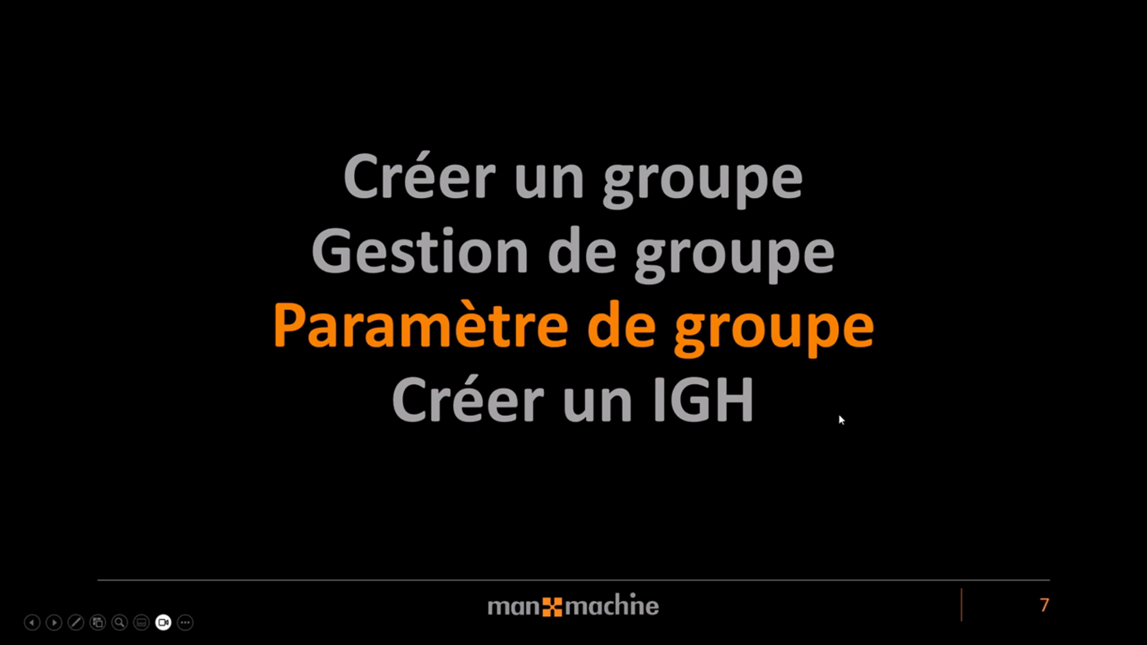
left_click(897, 412)
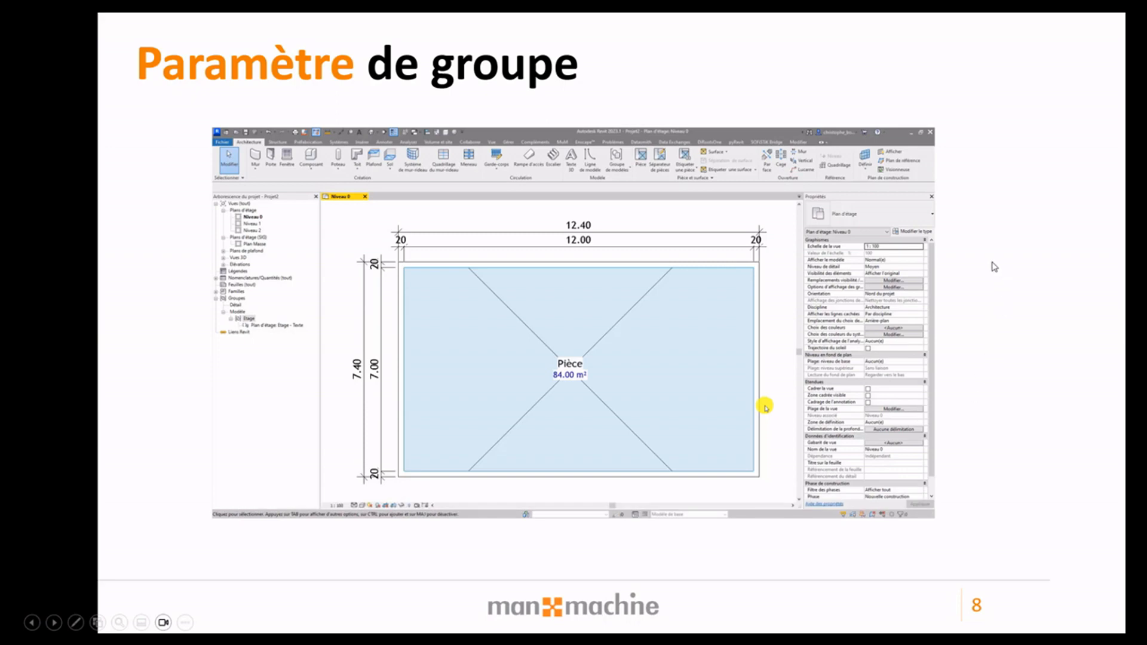
mouse_move(601, 195)
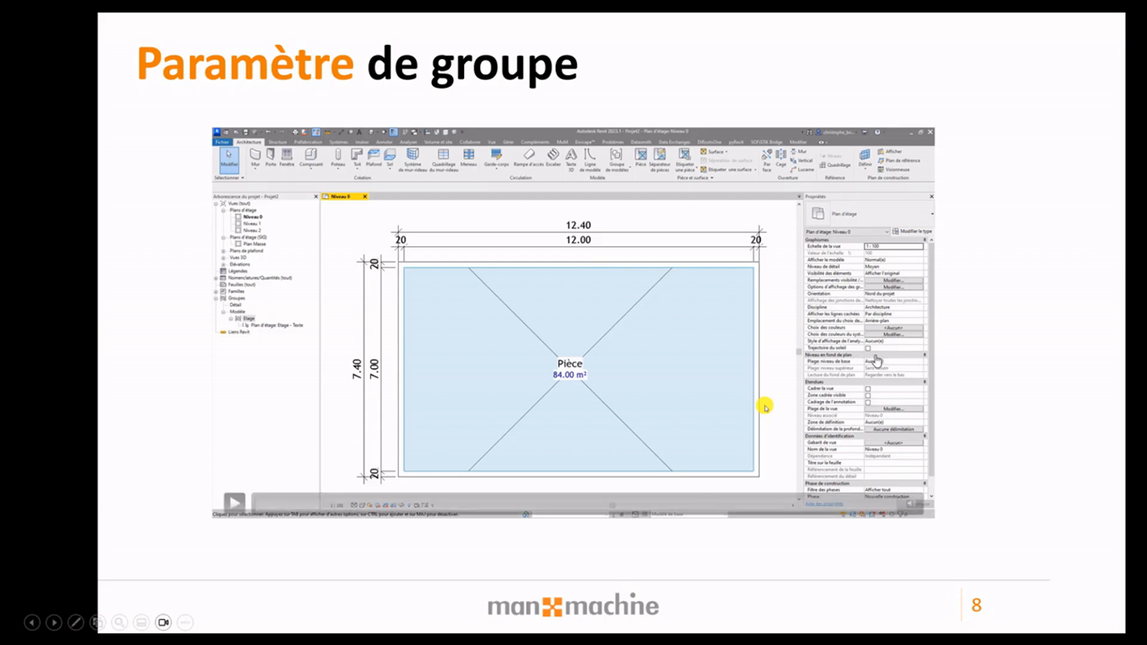
left_click(789, 337)
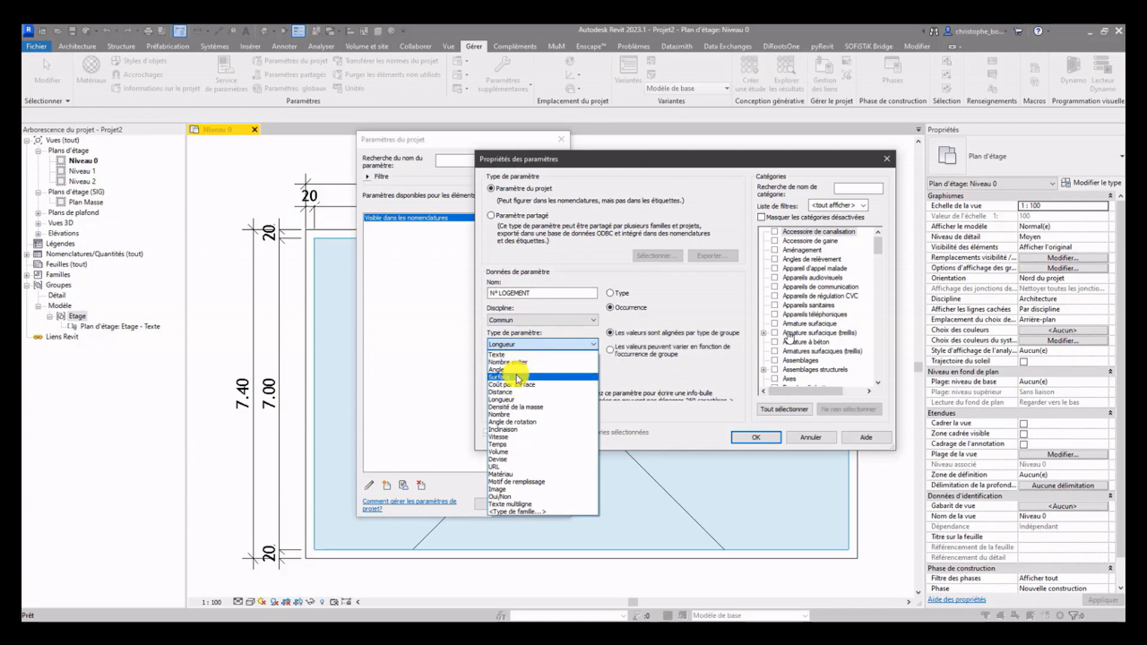
Define the N° LOGEMENT project parameter as a Texte instance parameter whose values can vary by group instance
left_click(519, 355)
left_click(622, 335)
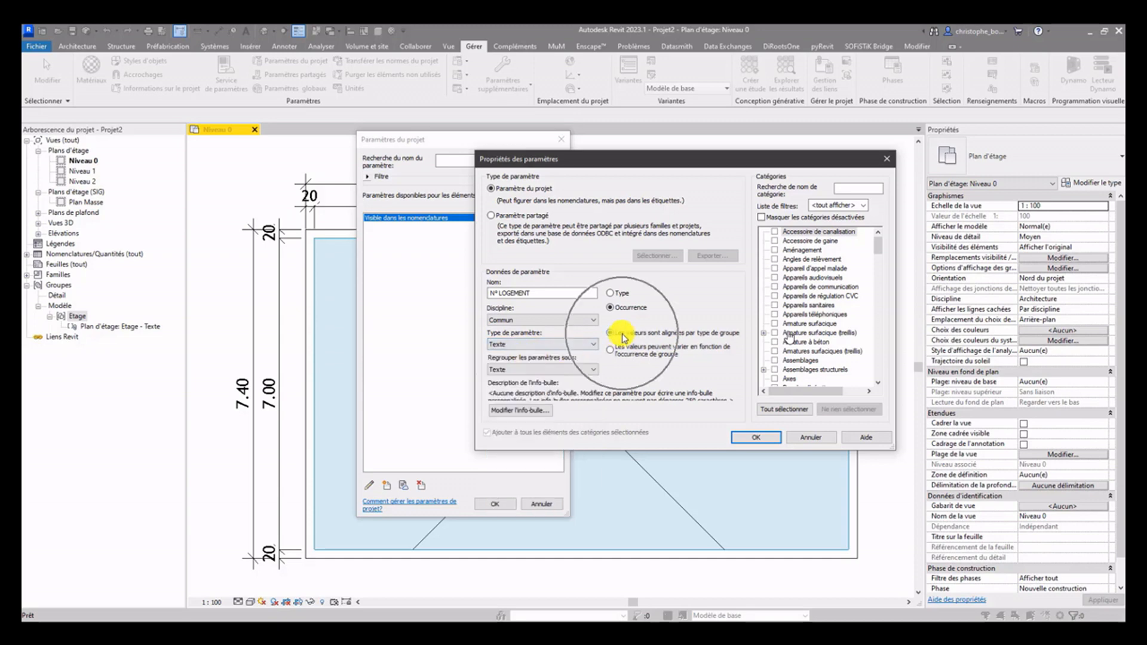
left_click(620, 353)
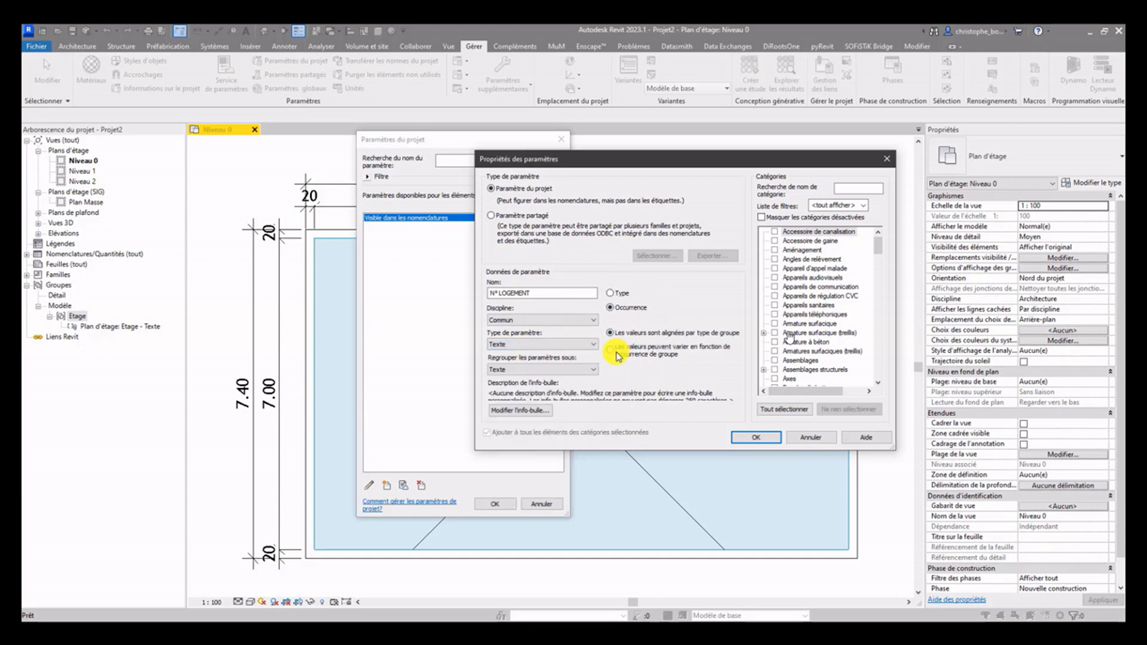
left_click(618, 357)
left_click(621, 311)
key("ctrl")
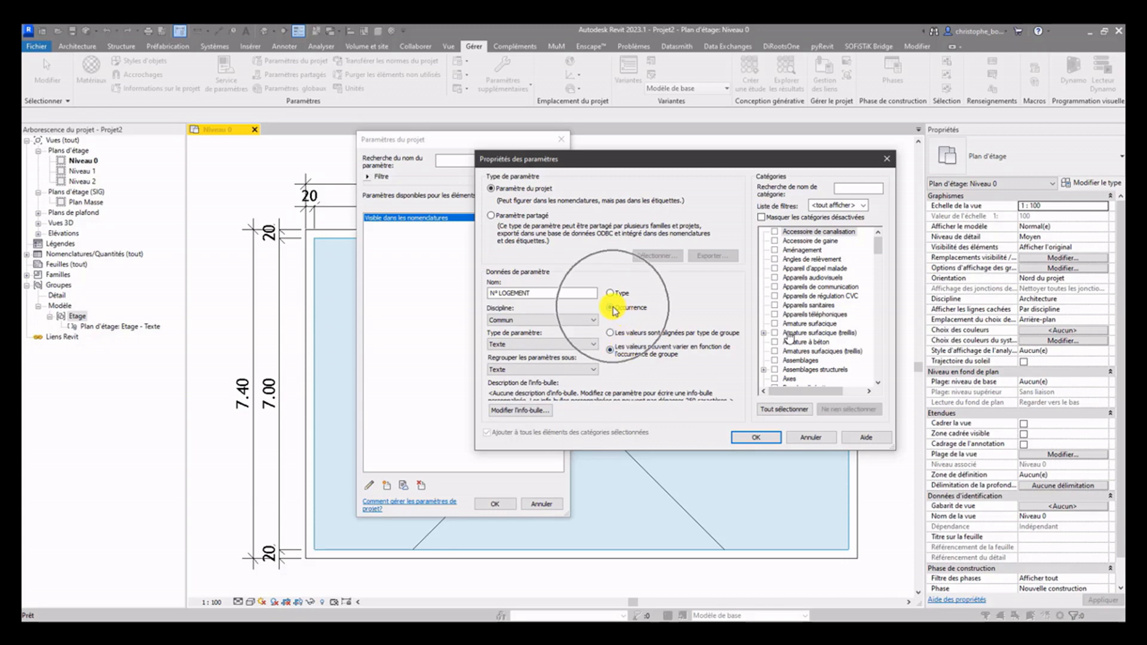
key("ctrl")
key("ctrl")
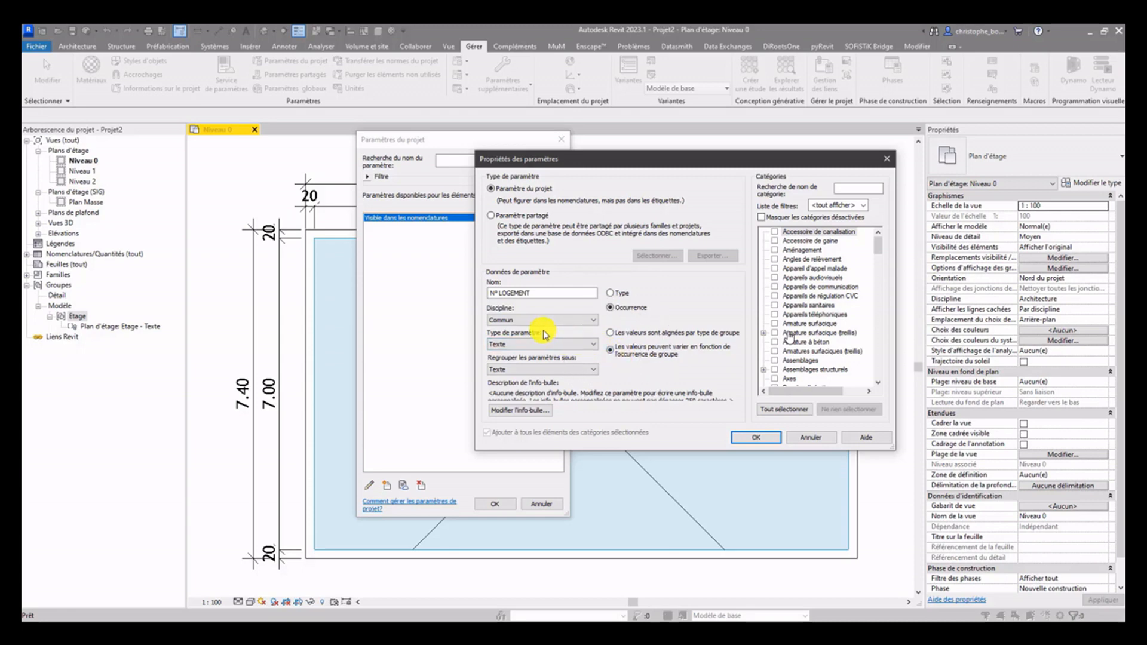
Switch the N° LOGEMENT parameter type to Nombre entier and back to Texte, with instance values varying by group instance
left_click(518, 346)
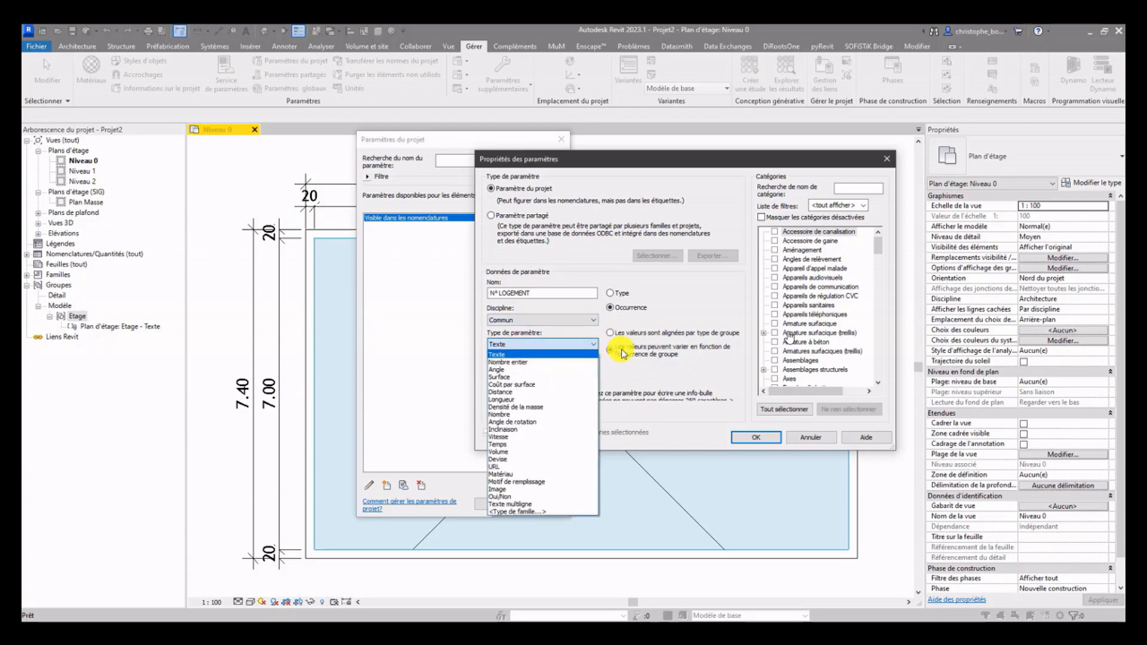
left_click(580, 363)
left_click(560, 345)
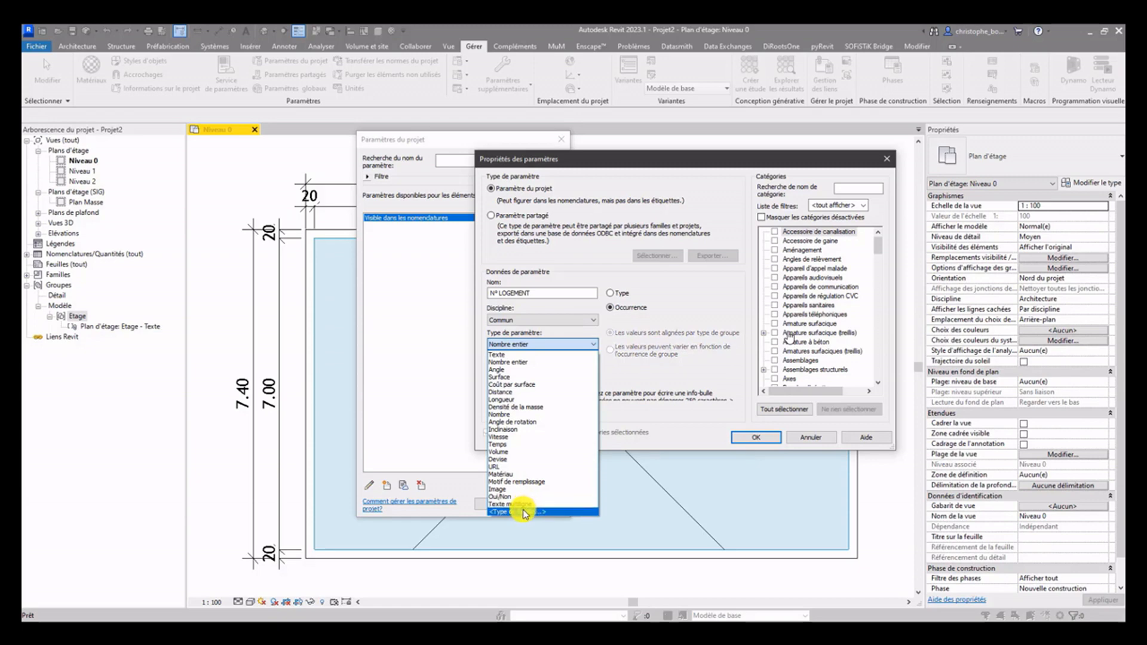
left_click(506, 355)
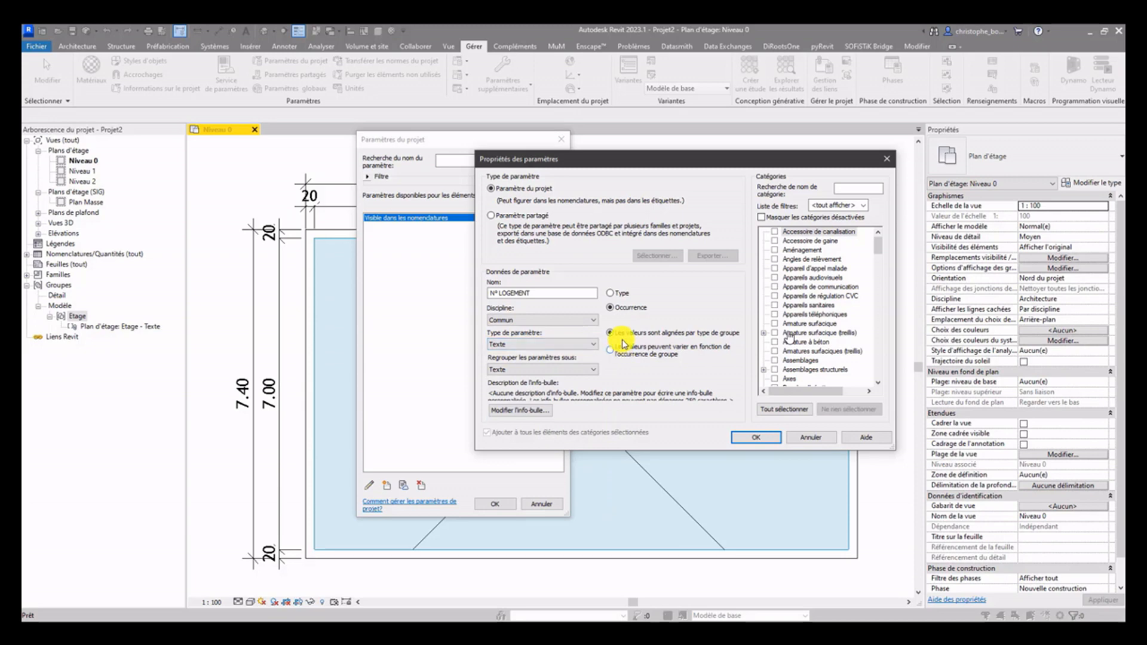
left_click(615, 310)
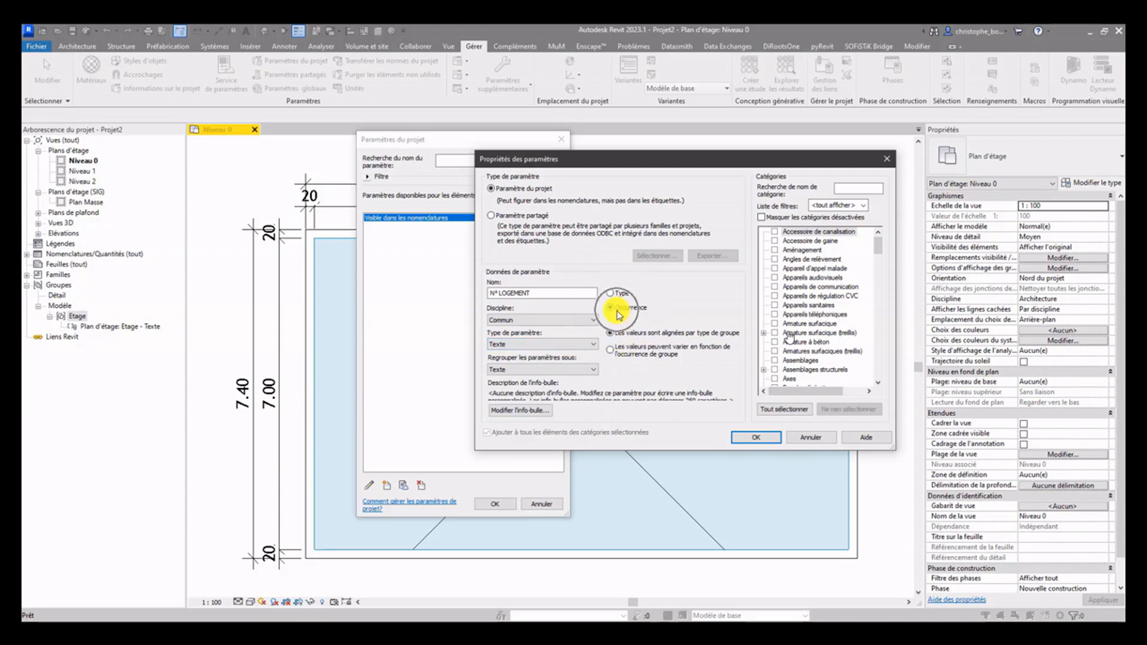
left_click(611, 352)
Assign the N° LOGEMENT parameter to the Pièces category and create the project parameter
left_click(801, 287)
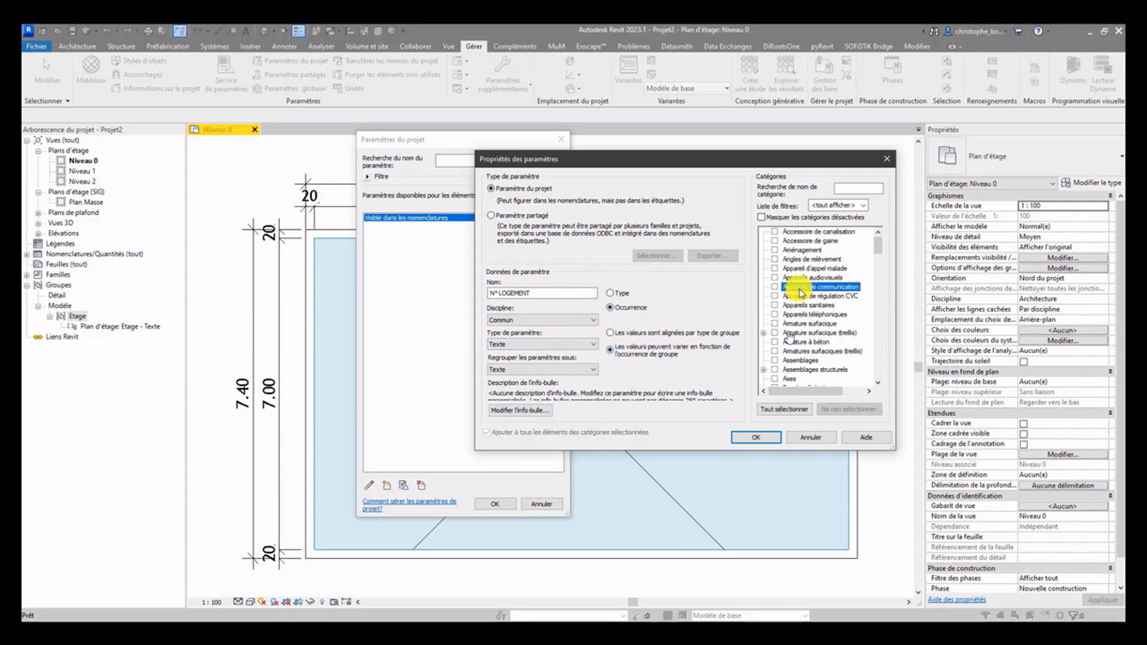
key("p")
scroll(771, 360, "down", 4)
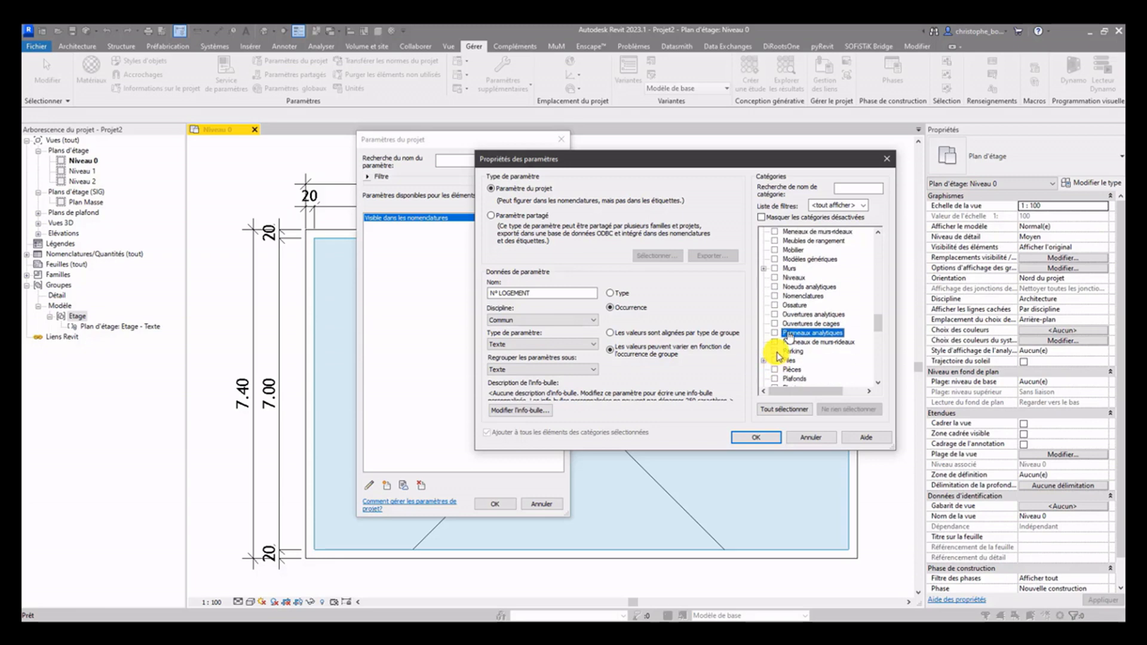
left_click(775, 370)
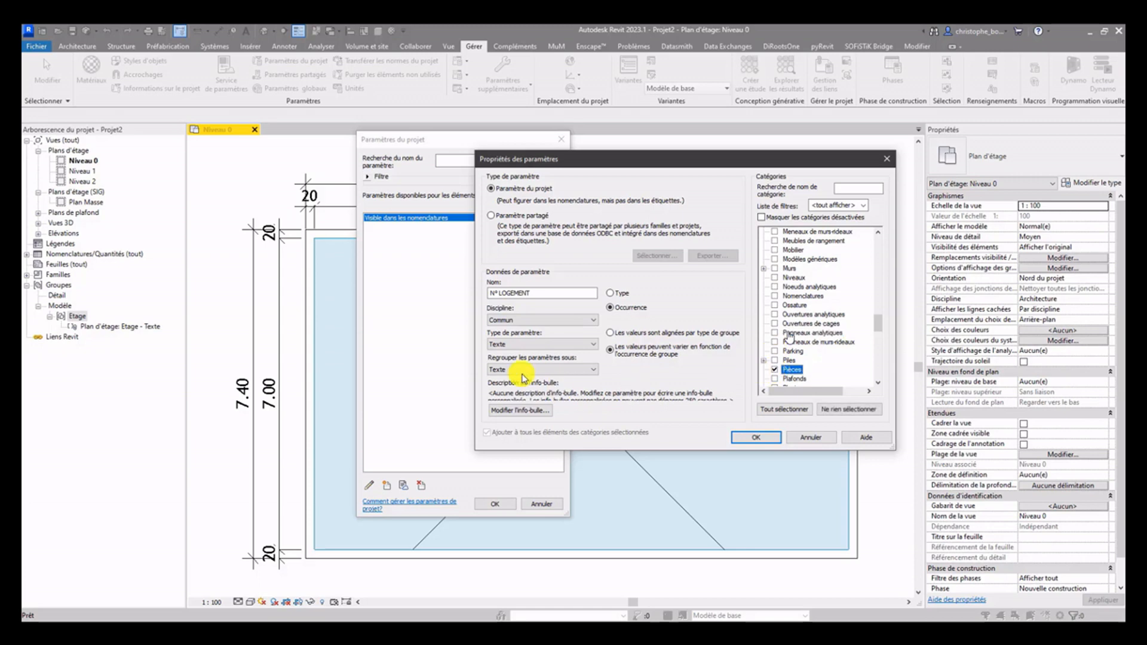
left_click(757, 438)
left_click(493, 505)
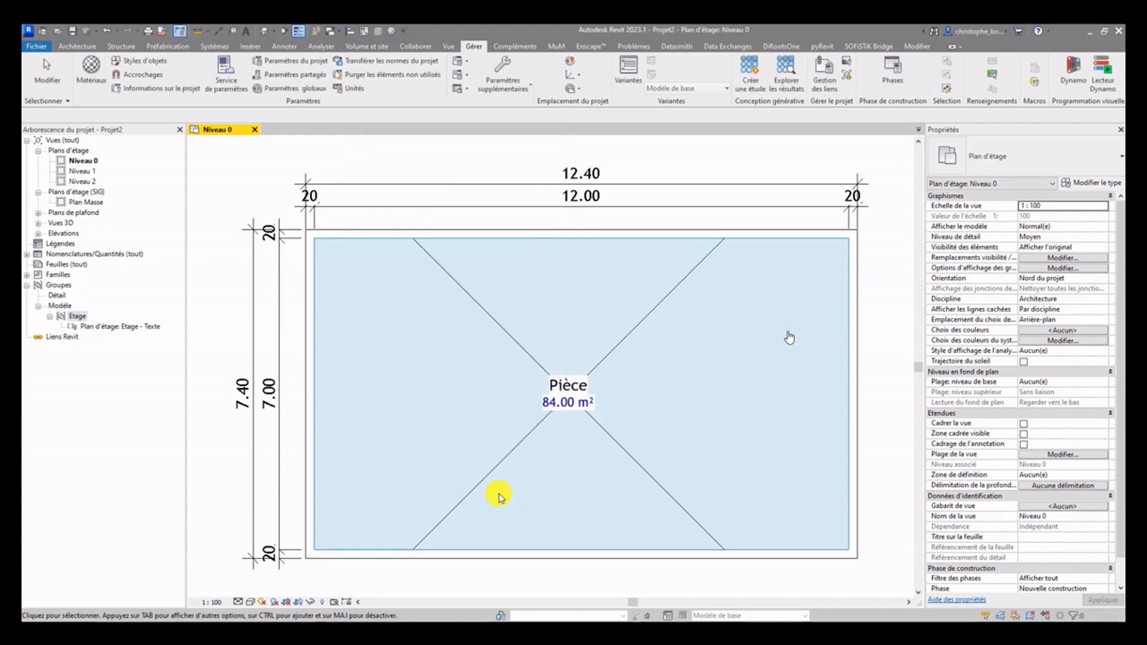
Edit the Etage group on Niveau 0, set its room's N° LOGEMENT to 1 and finish the group
left_click(652, 324)
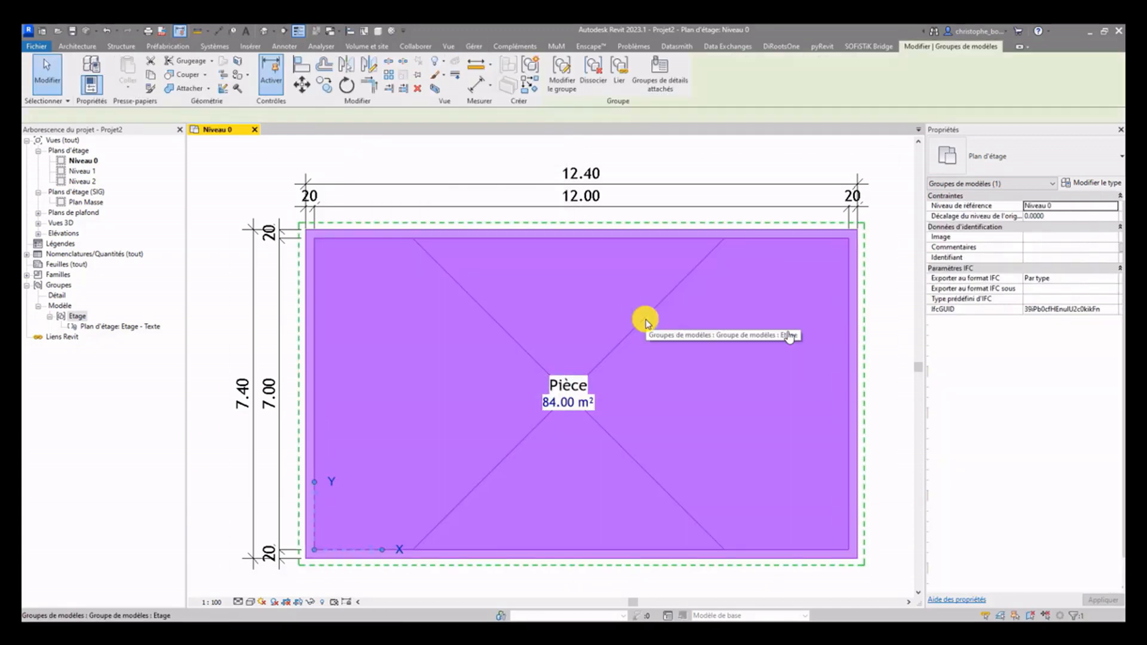
left_click(565, 73)
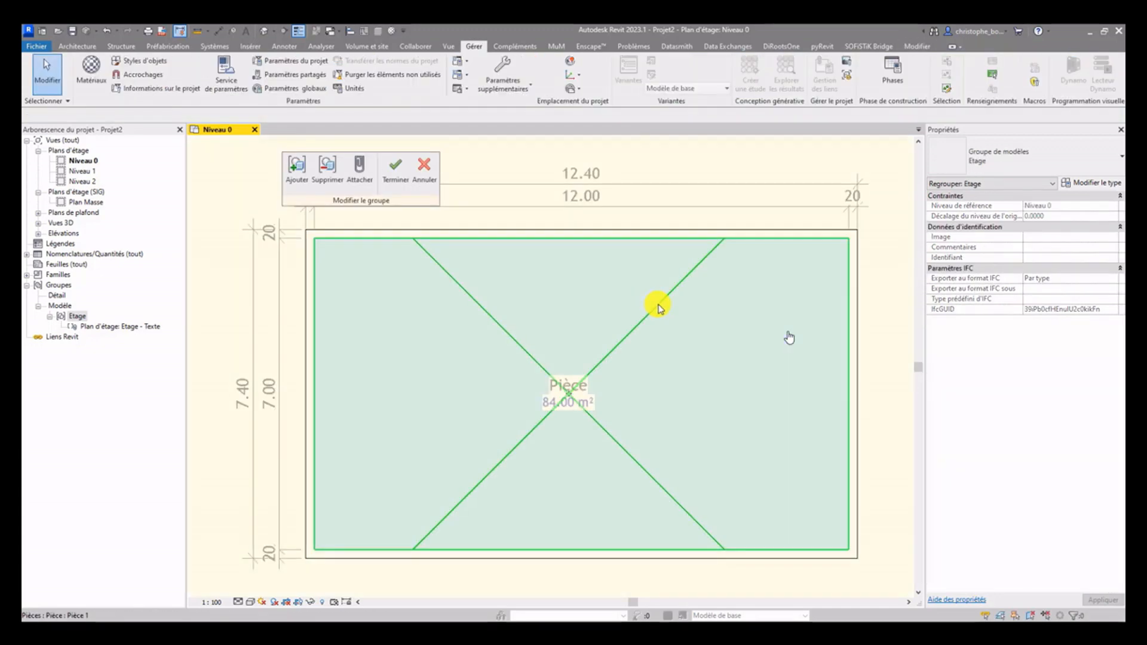
left_click(658, 306)
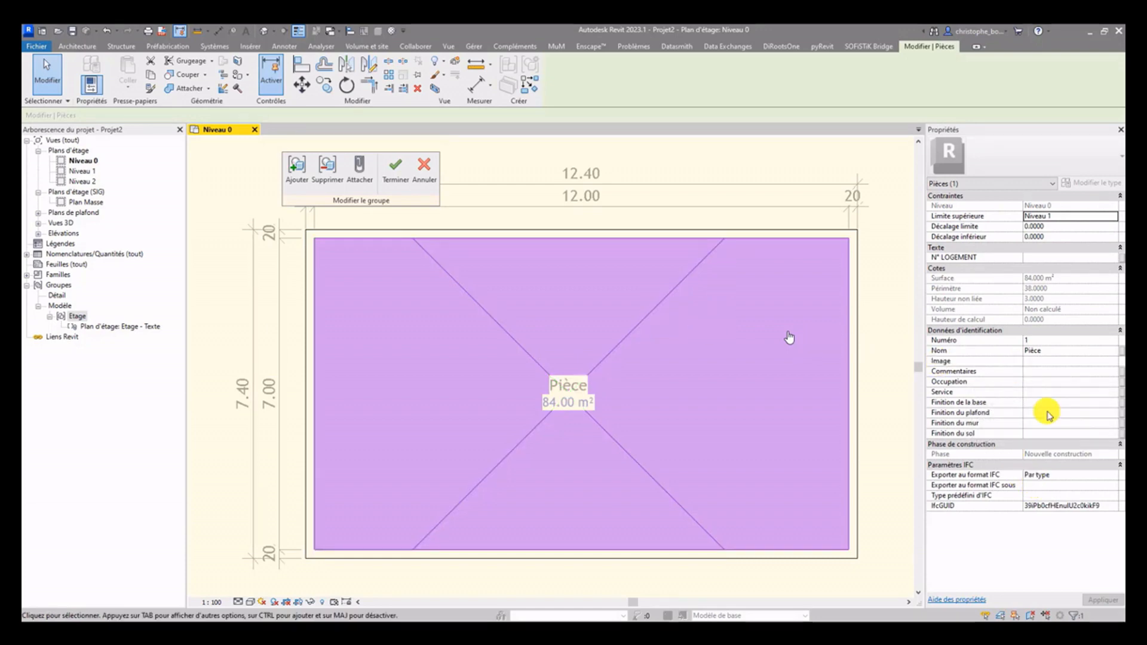
left_click(1037, 258)
type("1")
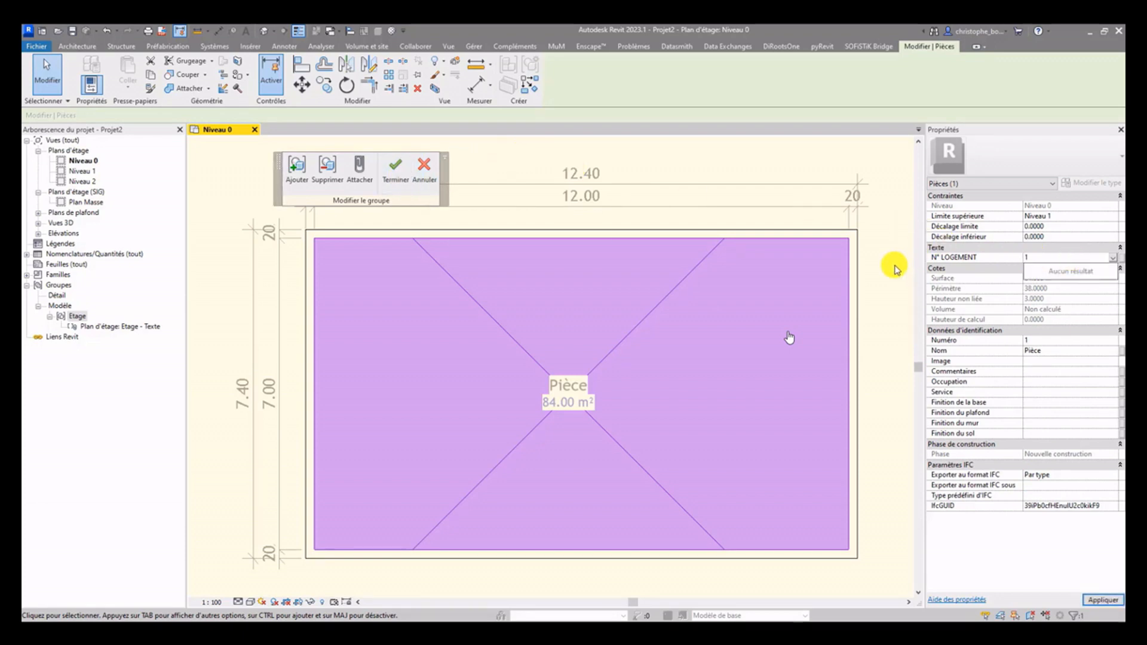
left_click(1106, 603)
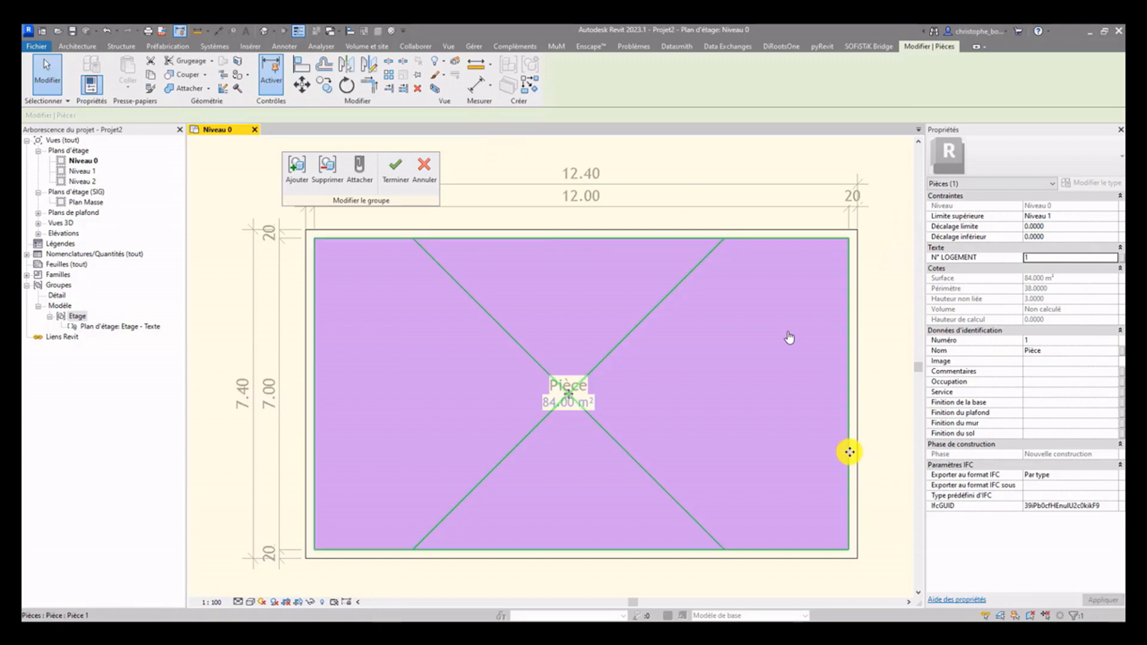
left_click(394, 173)
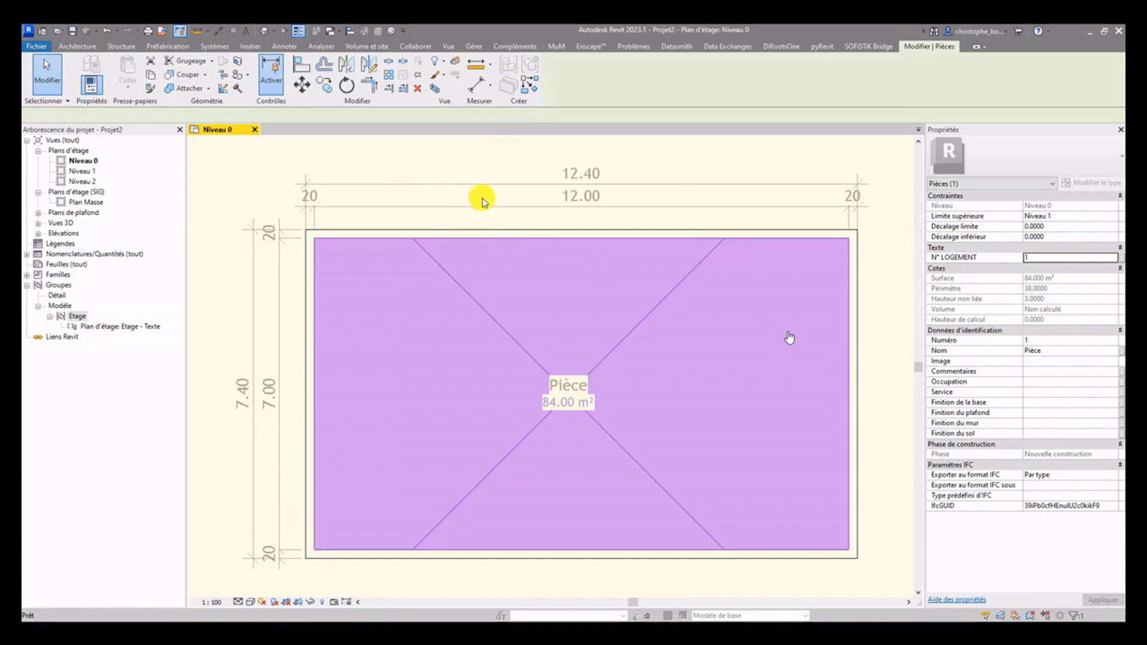
Copy the Etage group horizontally about 15.2 m to the right of the original in the Niveau 0 plan
scroll(502, 205, "down", 2)
middle_click_drag(771, 229, 603, 326)
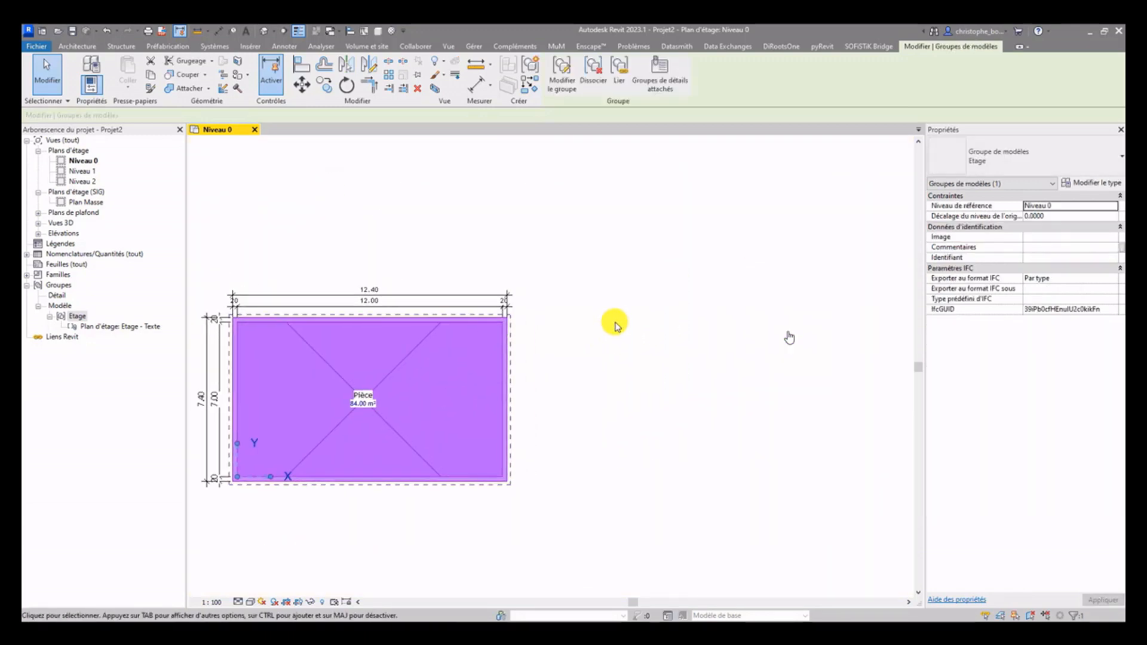
left_click(323, 88)
left_click(430, 193)
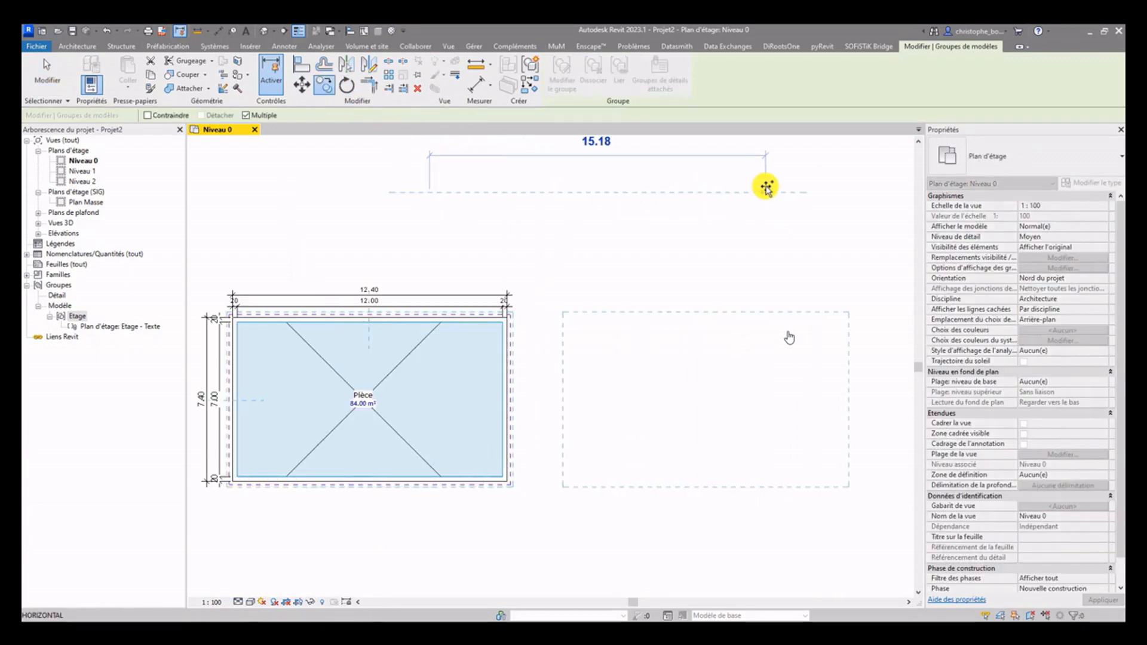
left_click(767, 187)
key("Escape")
key("Escape")
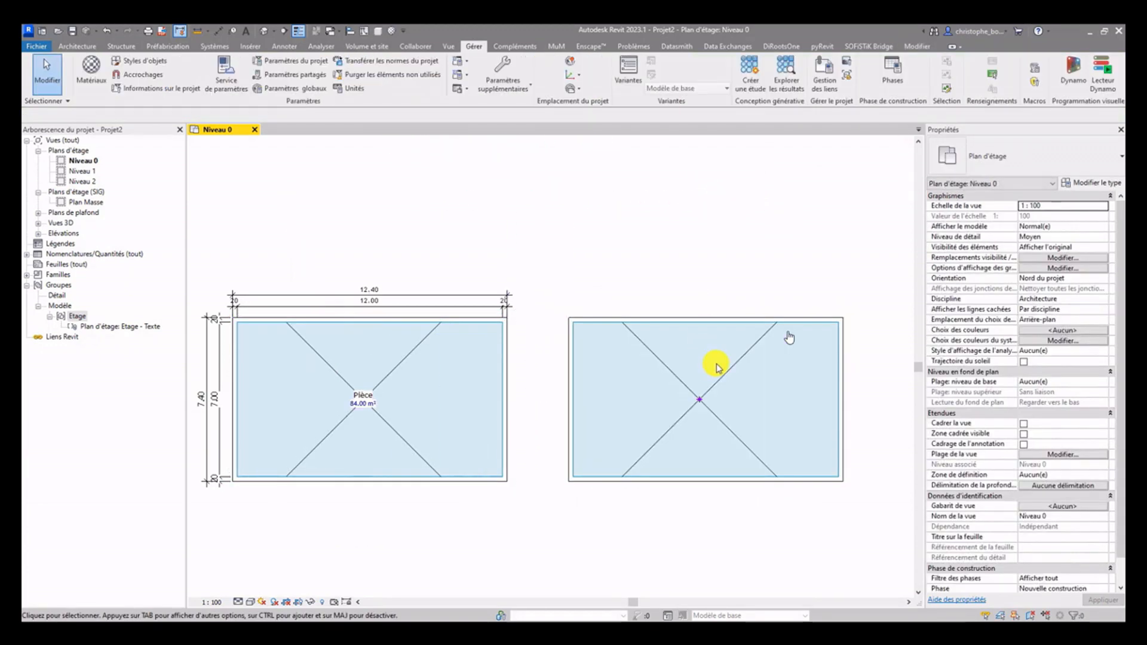
Turn on the attached detail group Etage - Texte for the copied Etage group
left_click(737, 356)
left_click(660, 75)
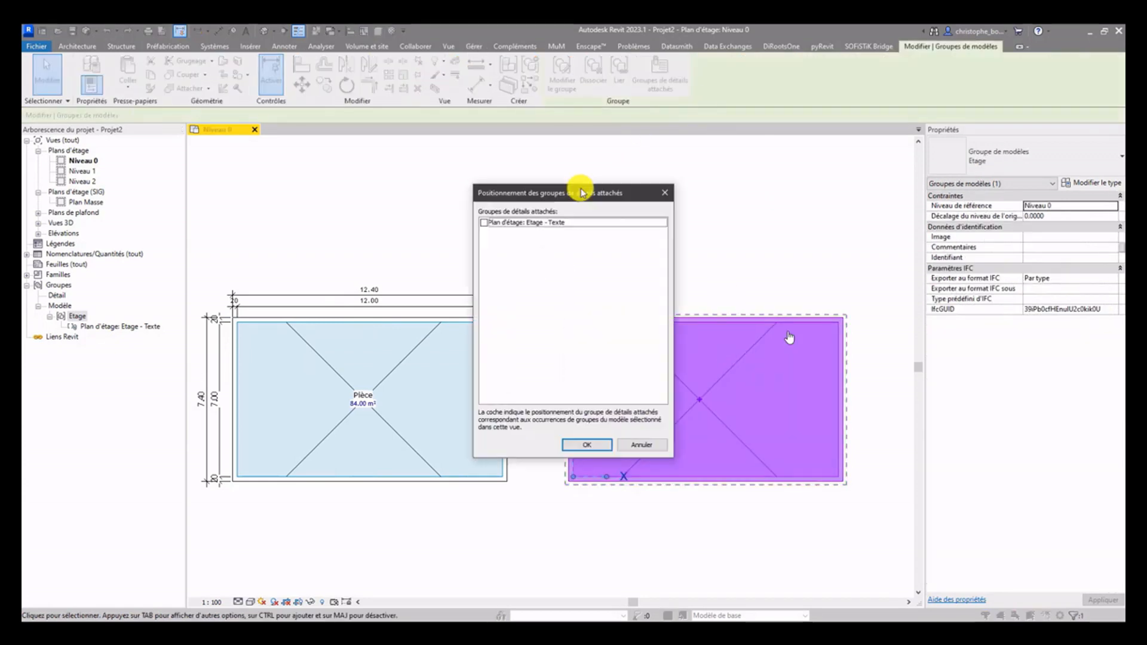
left_click(484, 222)
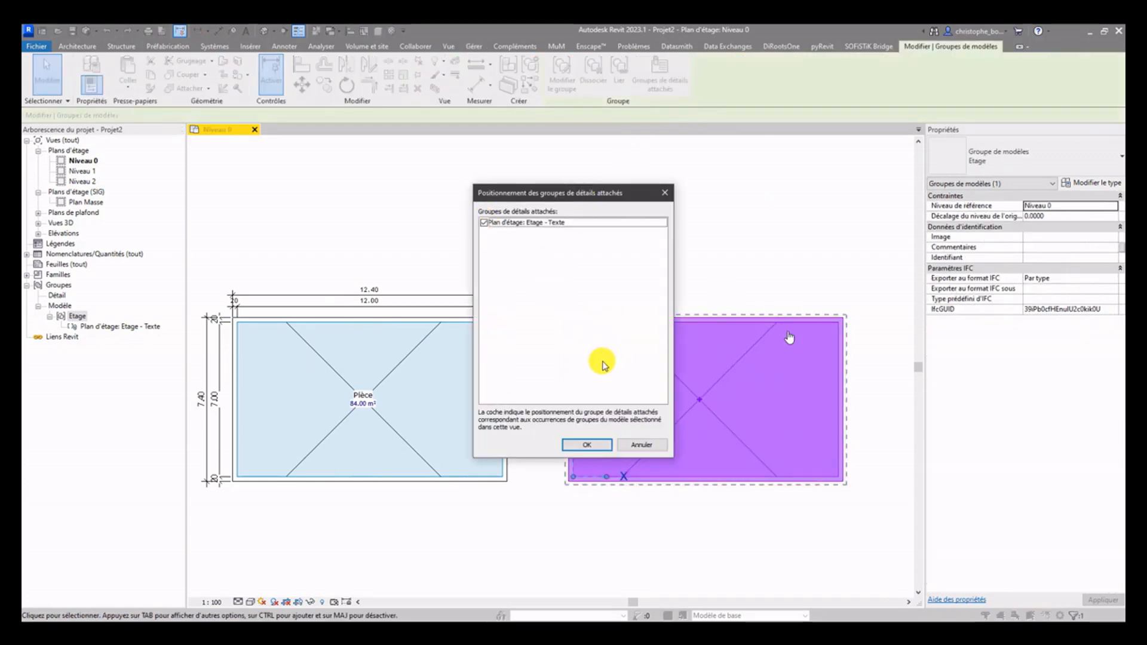
left_click(586, 445)
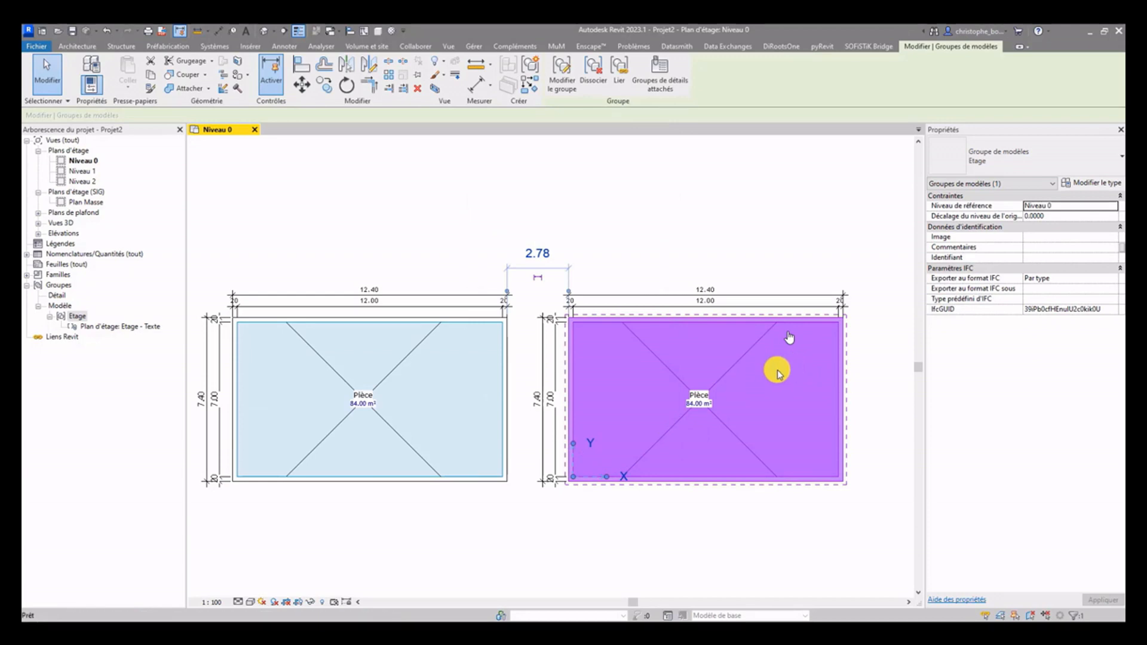
Edit the copied Etage group, set its room's N° LOGEMENT to 2 and finish the group
left_click(779, 374)
left_click(738, 367)
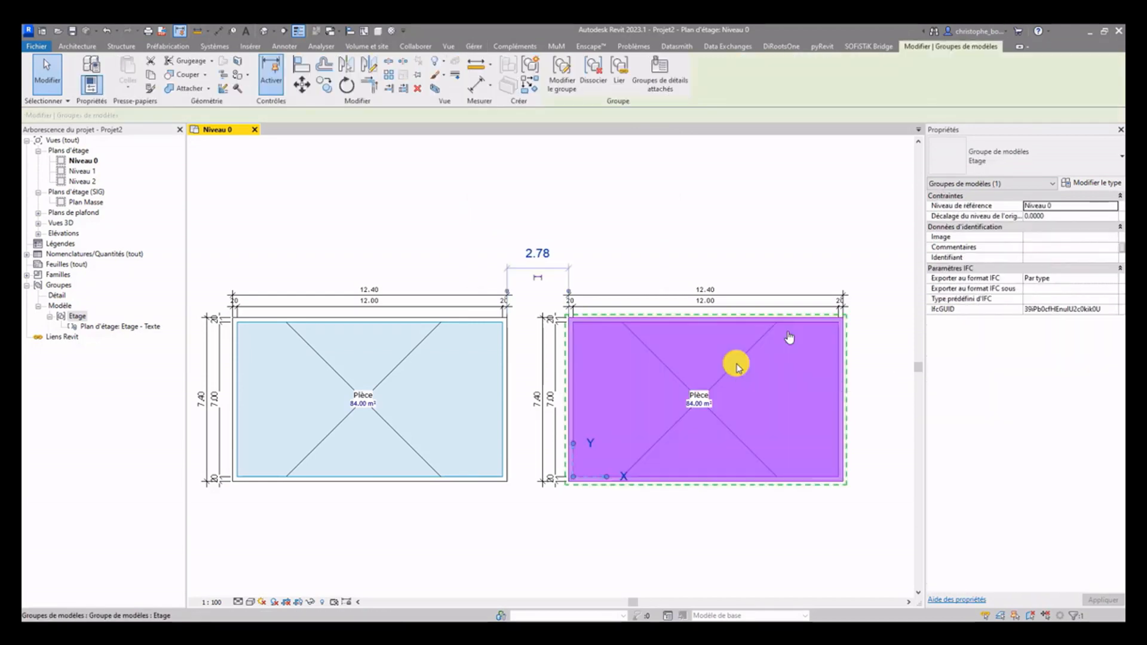
double_click(739, 366)
left_click(738, 366)
left_click(1028, 258)
type("2")
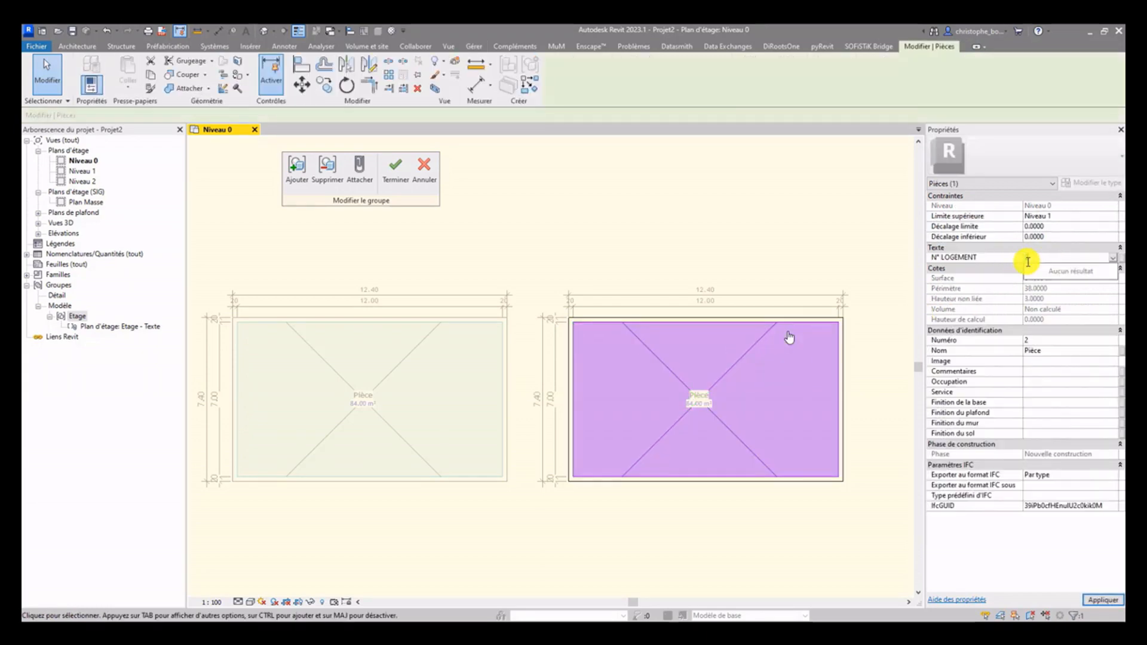
left_click(399, 173)
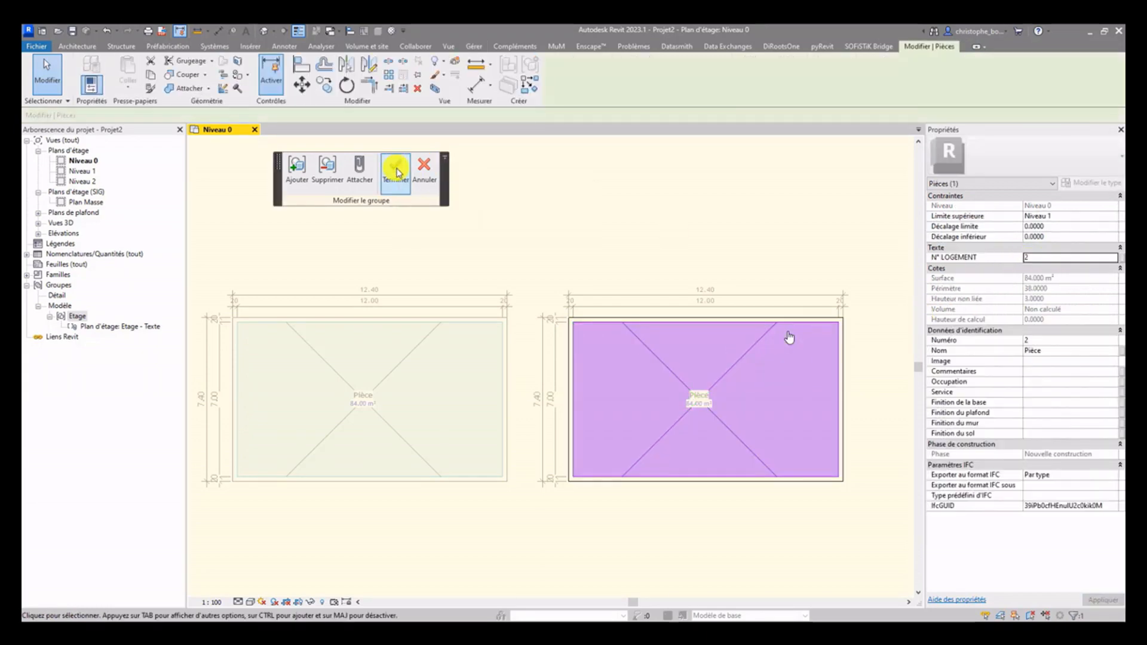
left_click(398, 172)
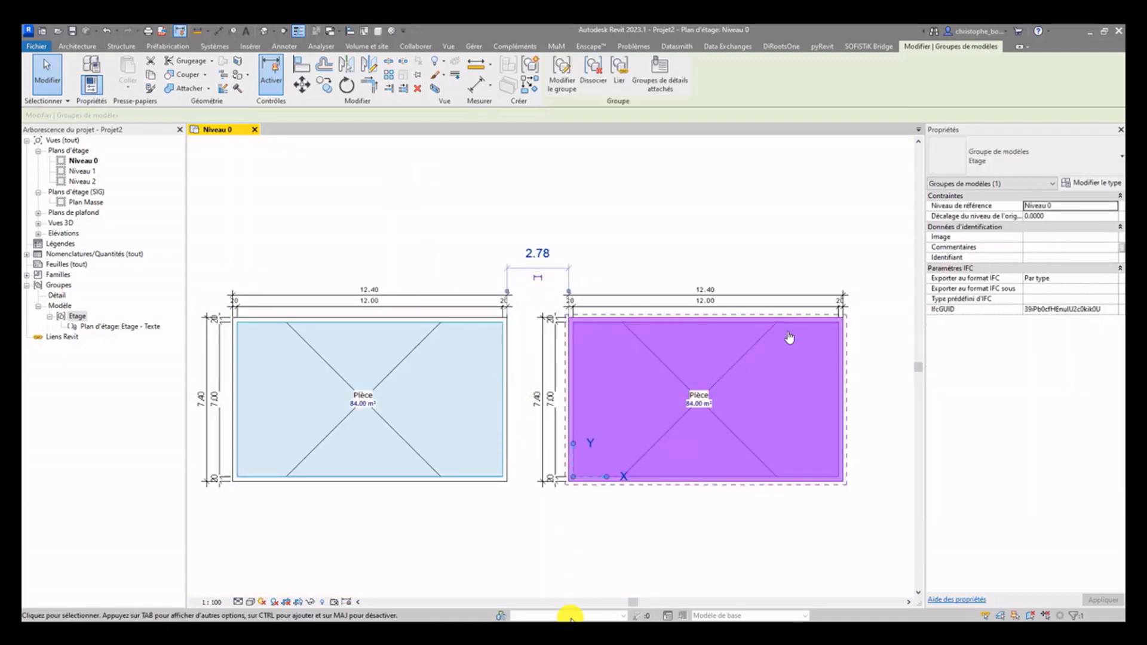
key("Escape")
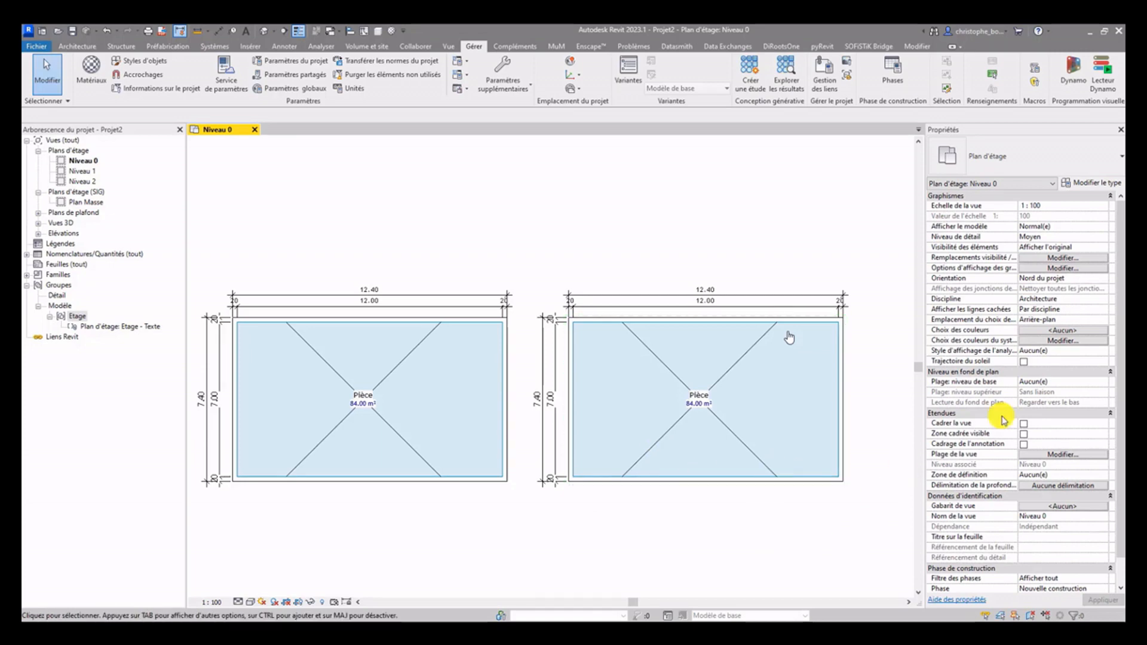
Duplicate the Par nom colour scheme of the Pièces category under the name N° LOGEMENT for the Niveau 0 view
left_click(1063, 341)
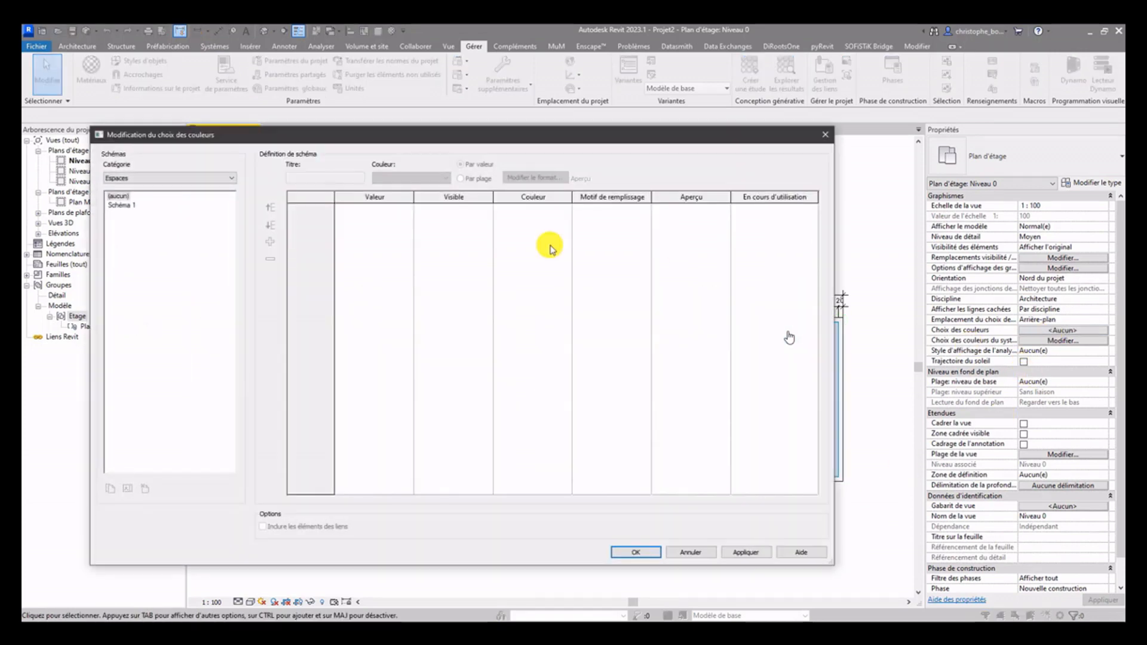
left_click(131, 178)
left_click(144, 201)
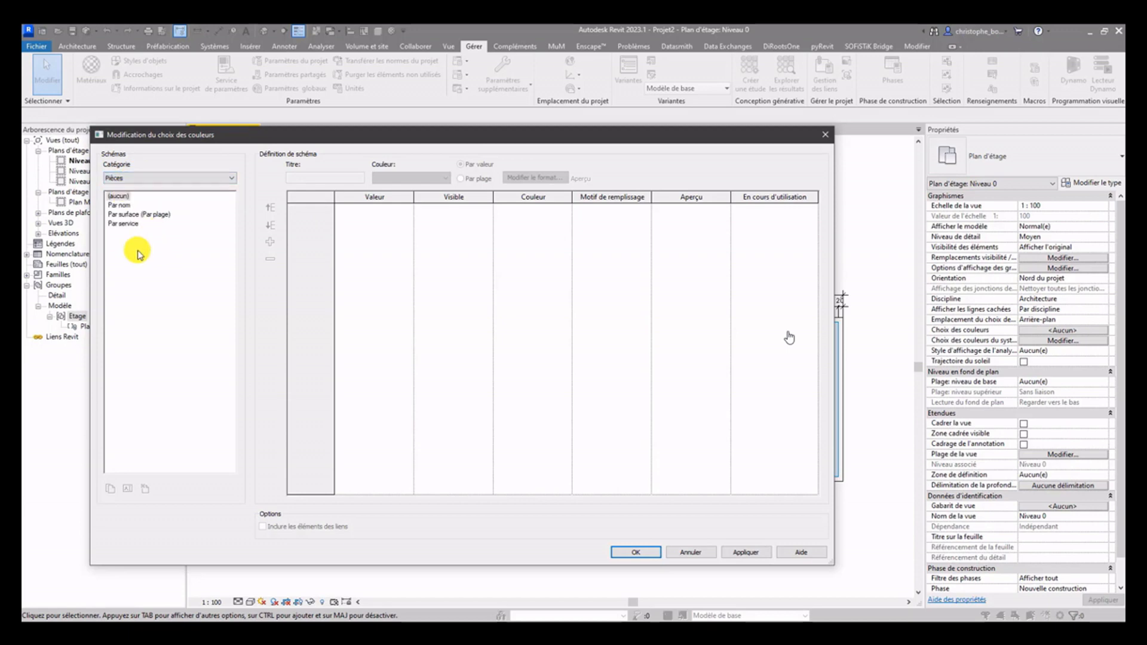
left_click(119, 205)
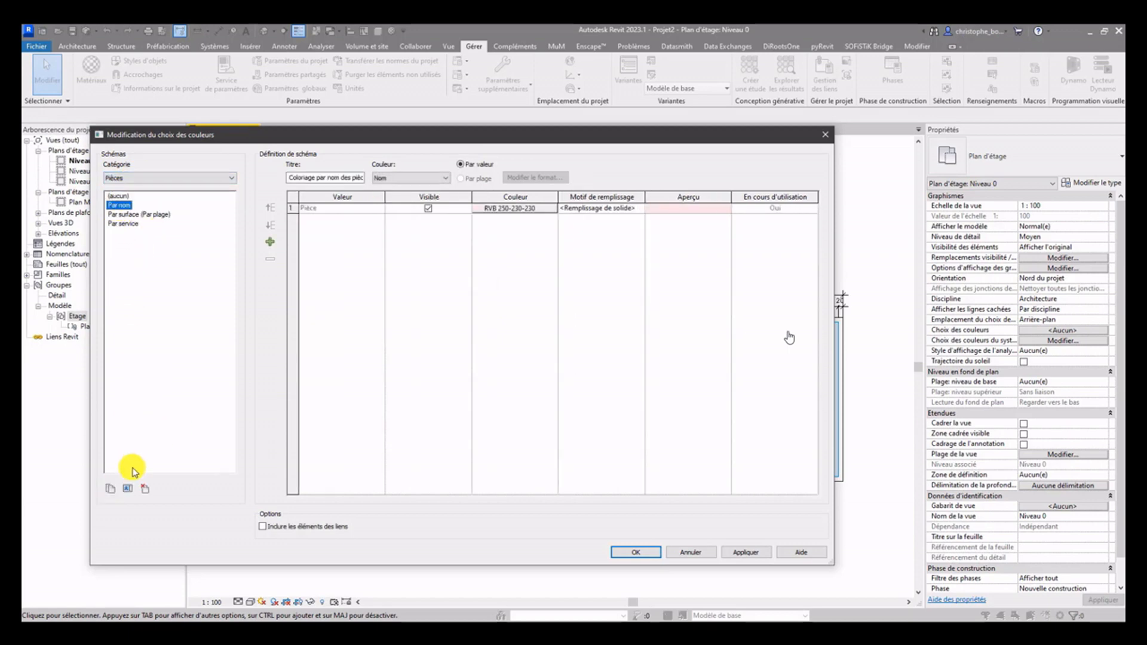
left_click(111, 491)
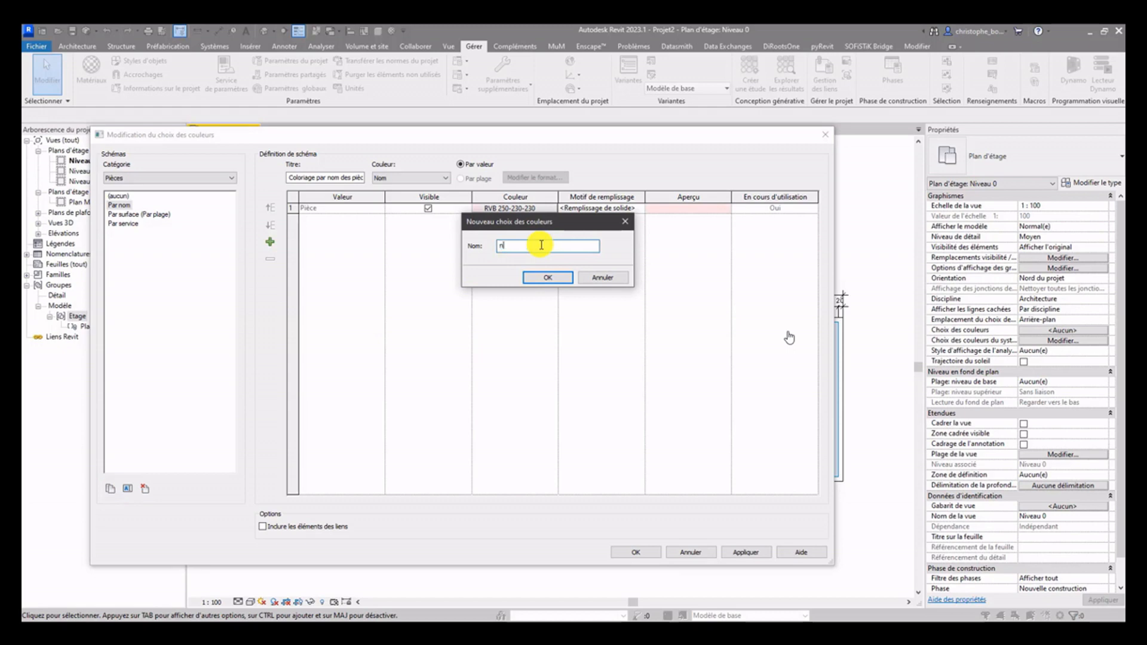
type("n")
key("BackSpace")
type("N° LOGEMENT")
left_click(548, 277)
Colour the new scheme by the N° LOGEMENT parameter, title it N° LOGEMENT and apply it to the view
left_click(389, 179)
left_click(394, 228)
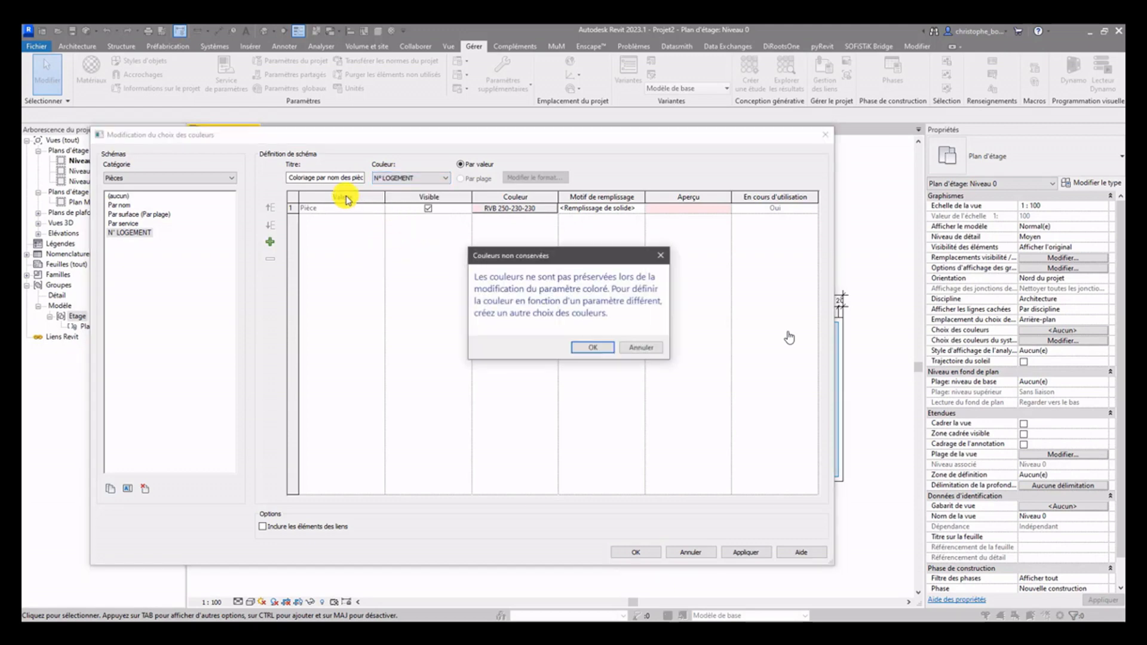
left_click(591, 347)
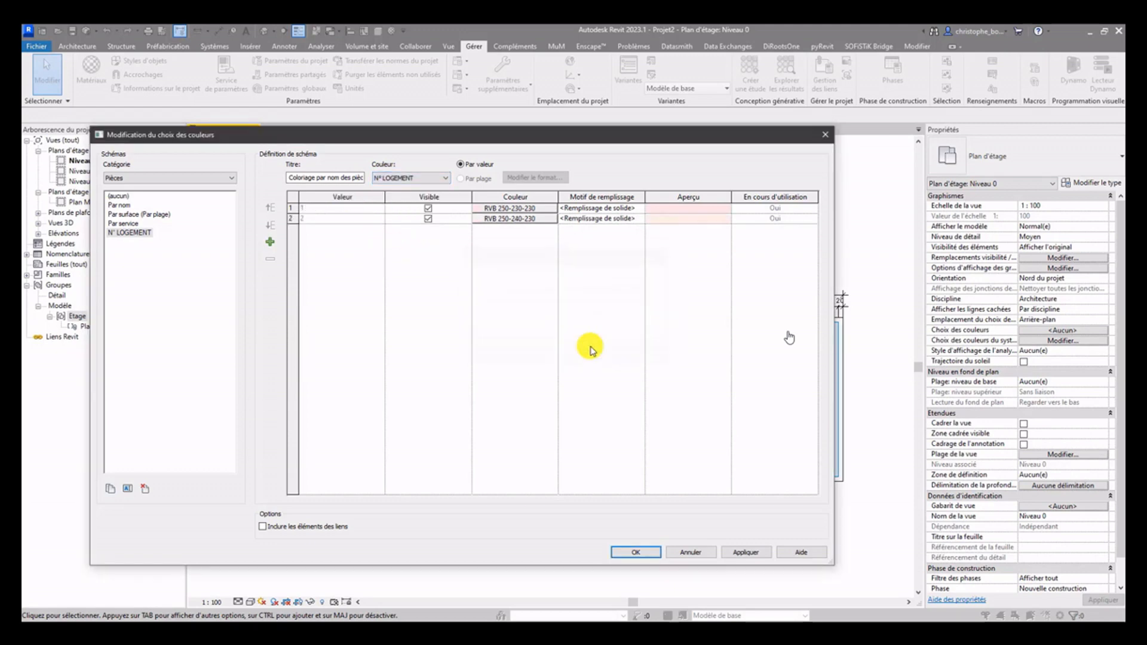
left_click(304, 217)
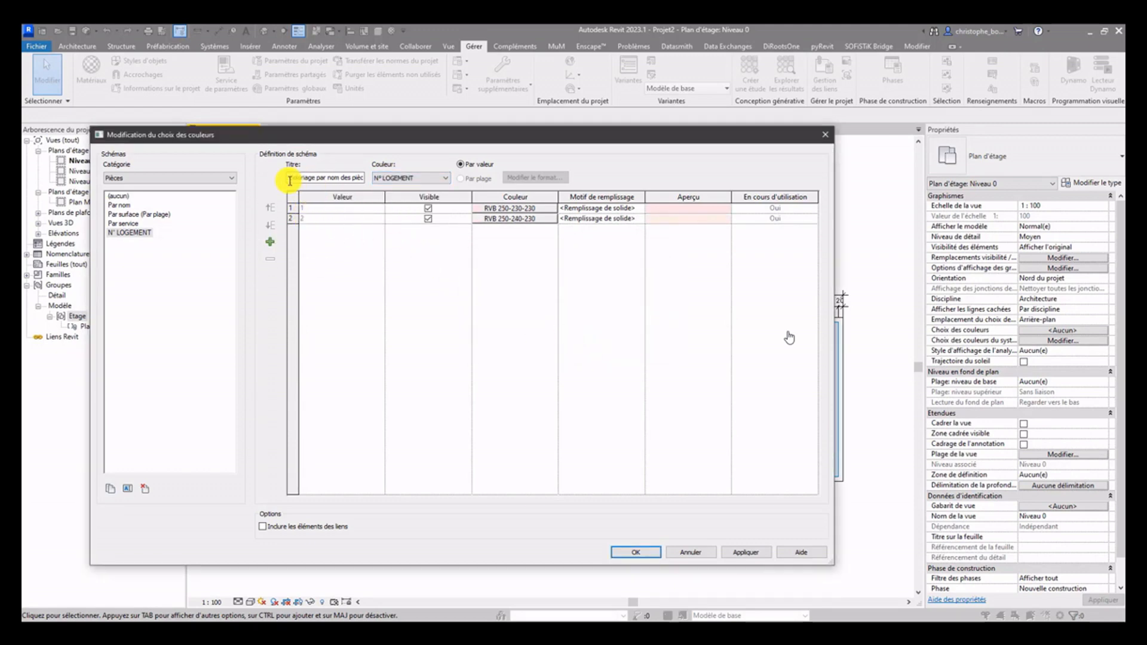
left_click_drag(289, 179, 375, 182)
type("N° LOGEME")
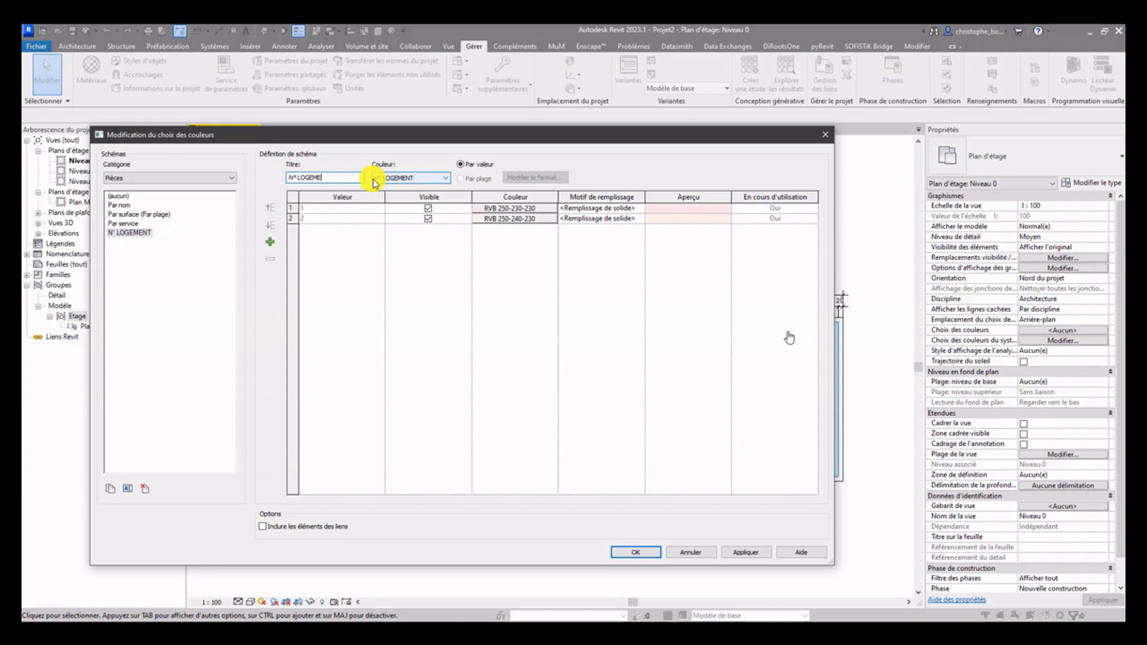
type("NT")
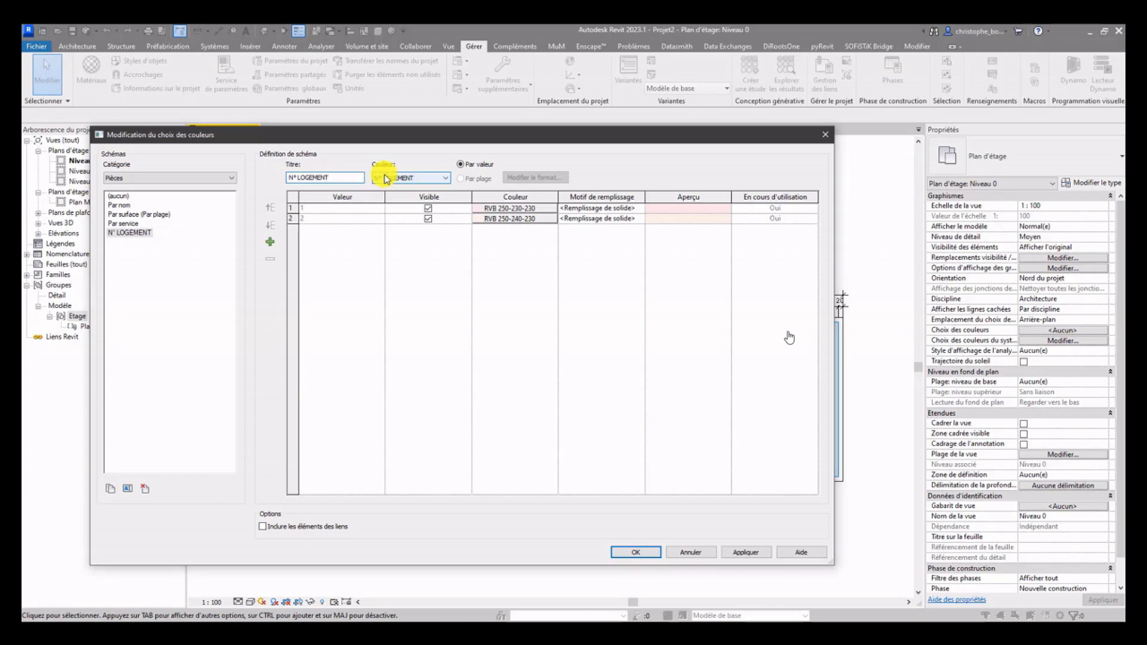
left_click(640, 553)
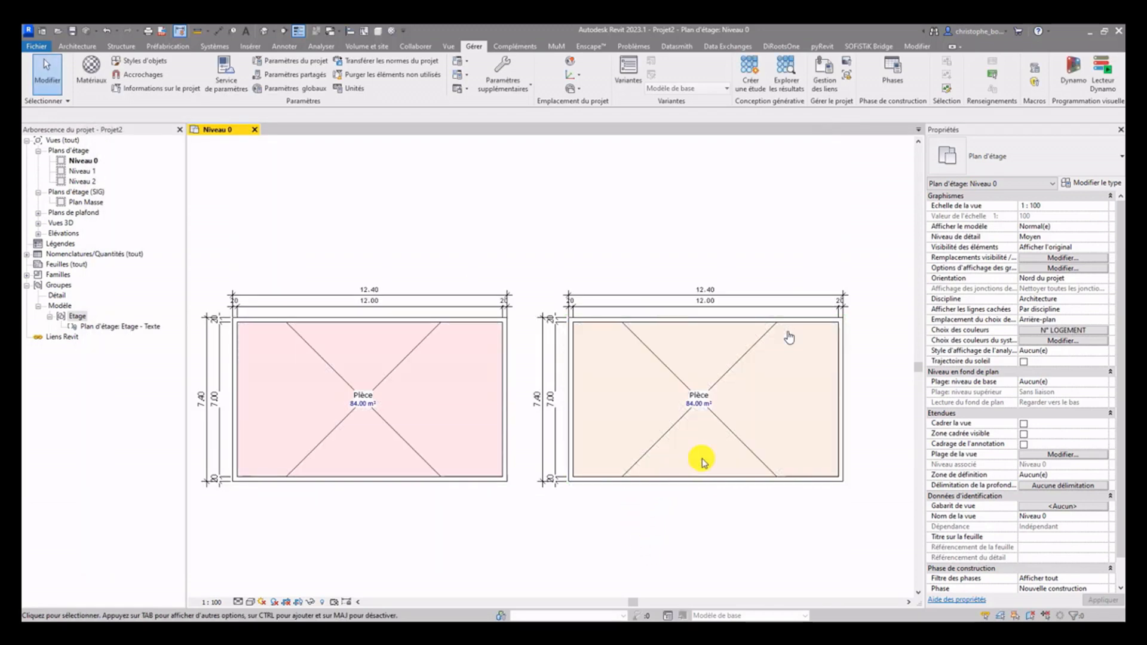
Copy the second Etage group straight down below itself, leaving a gap of about 1.8 m
middle_click_drag(614, 501, 603, 394)
scroll(601, 388, "down", 3)
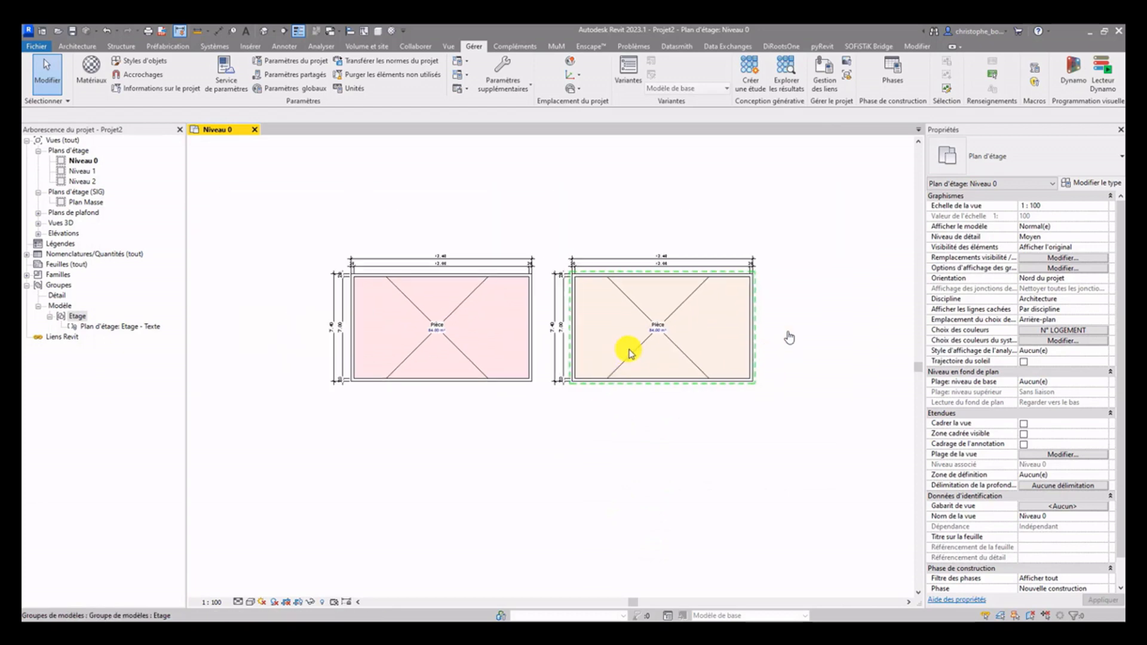
left_click(632, 353)
left_click(324, 85)
left_click(820, 217)
left_click(824, 356)
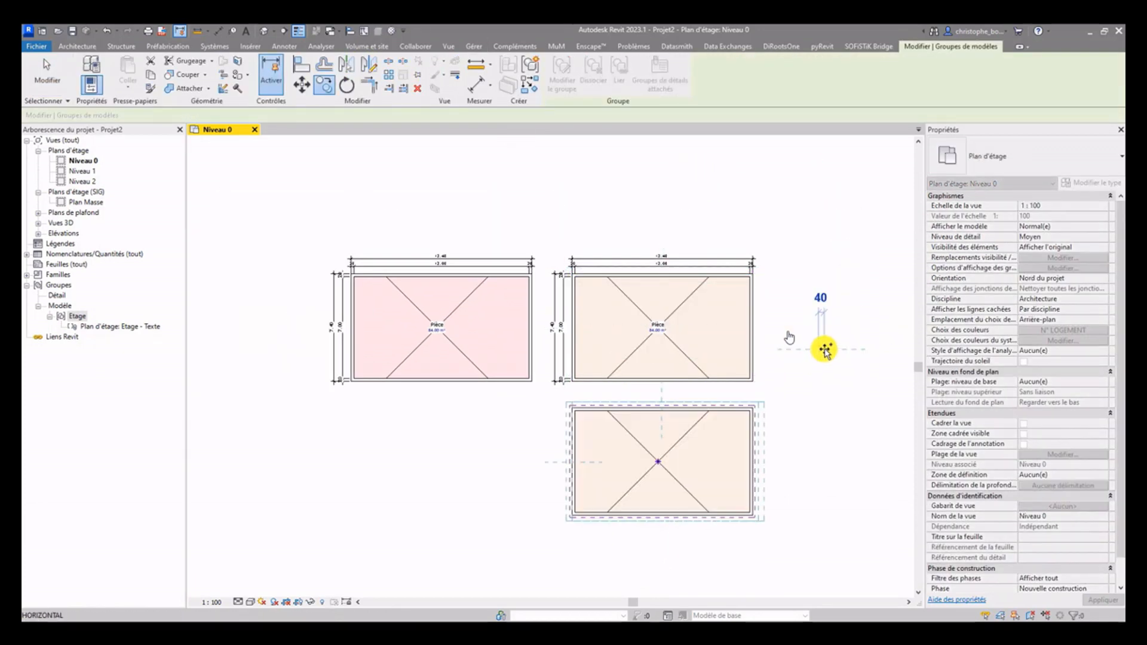
key("Escape")
Edit the new Etage group copy, set its room's N° LOGEMENT to 3 and finish the group
left_click(696, 438)
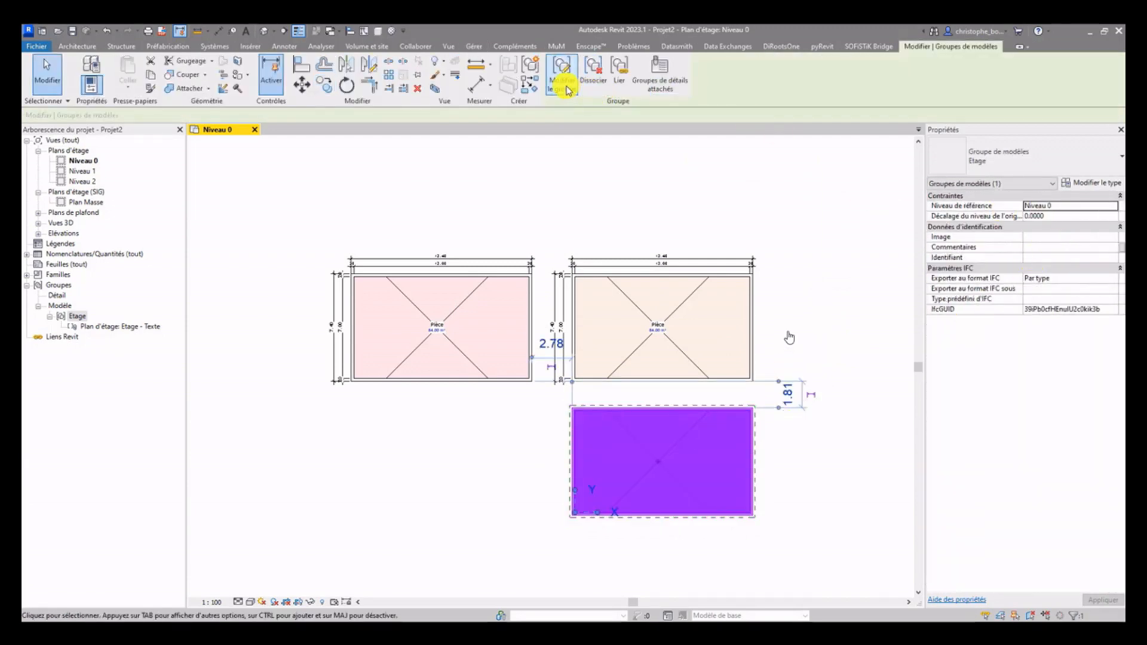
left_click(566, 86)
left_click(686, 436)
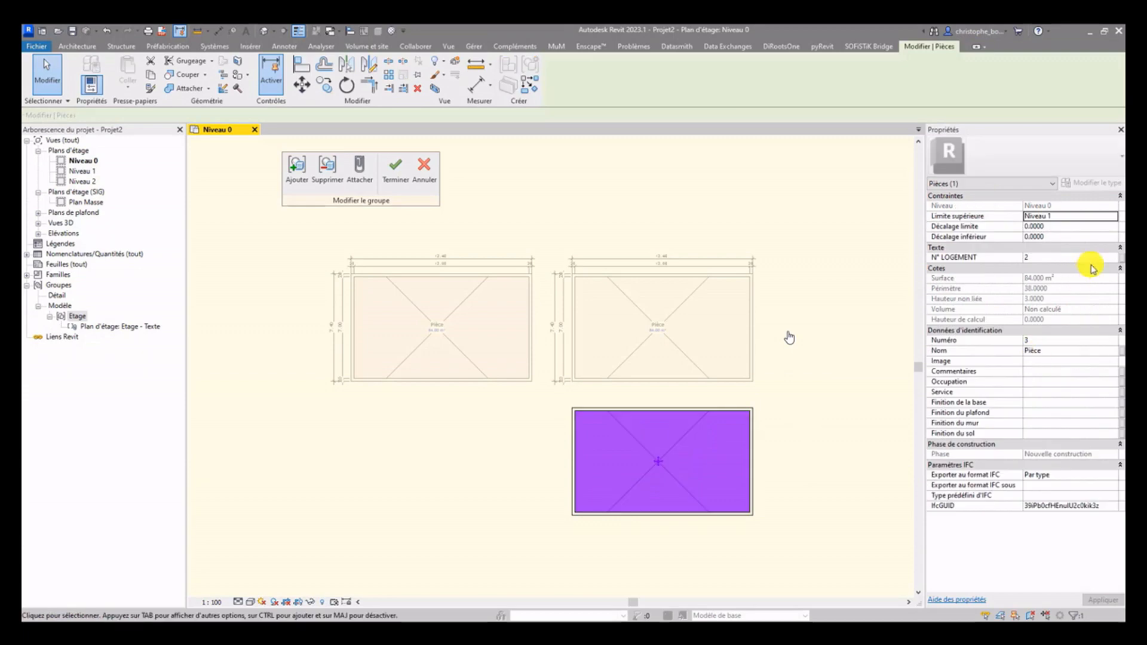
left_click(1049, 261)
type("3")
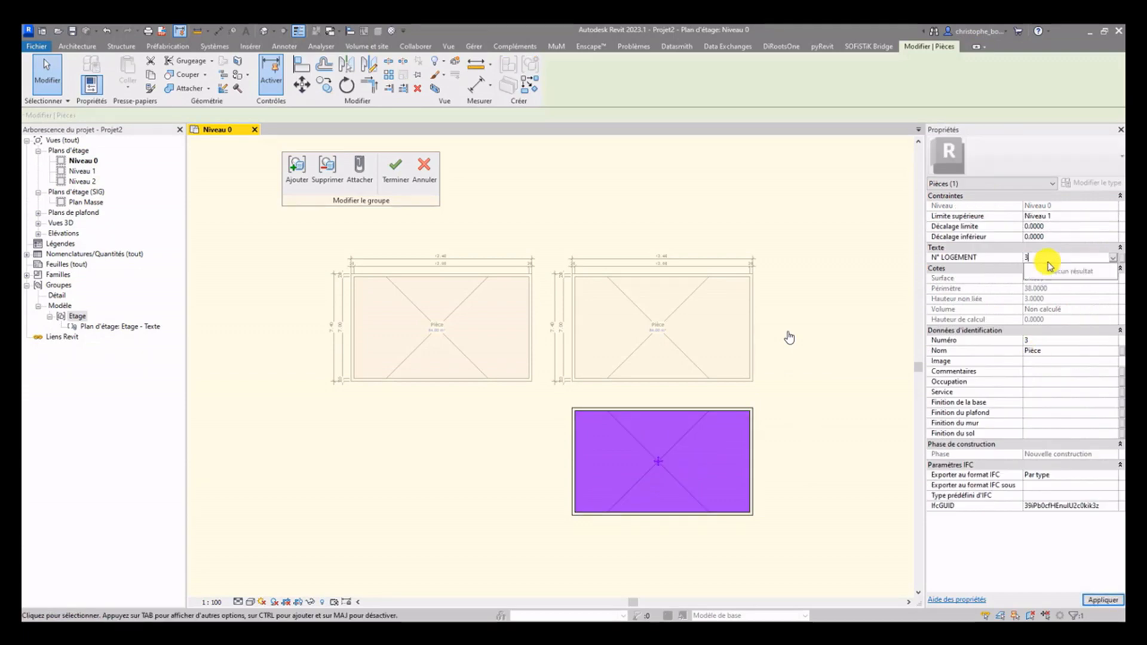
left_click(396, 169)
left_click(509, 187)
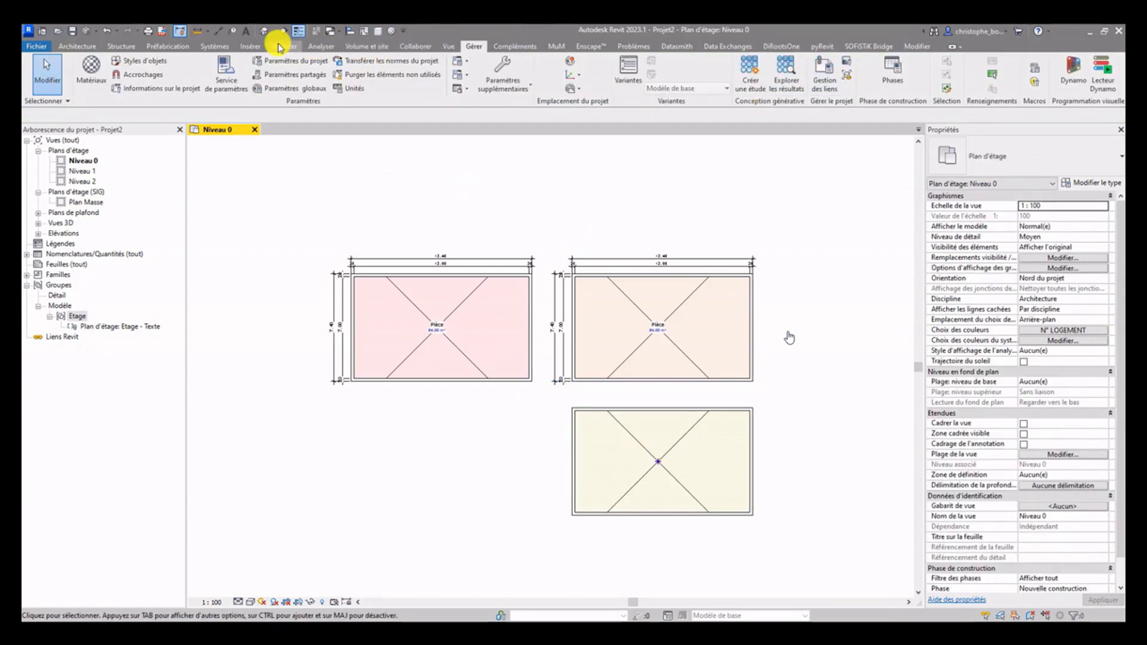
Place the N° LOGEMENT colour fill legend beneath the first Etage group in the Niveau 0 plan
left_click(285, 46)
left_click(874, 96)
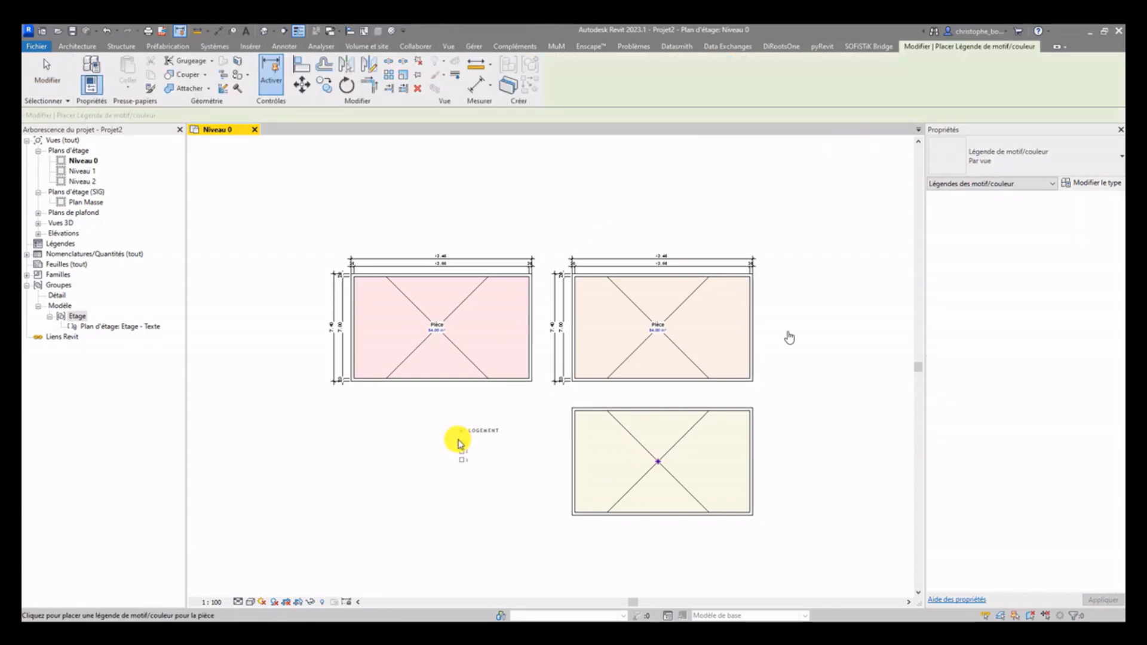
left_click(452, 449)
scroll(473, 472, "up", 5)
scroll(474, 459, "down", 5)
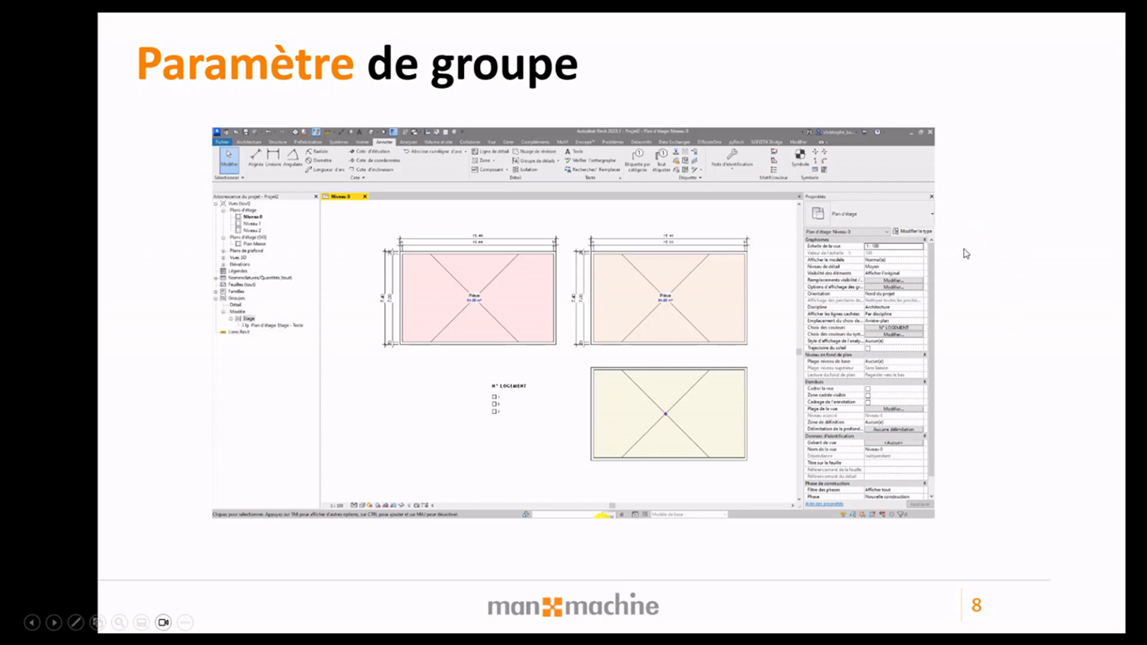
key("Right")
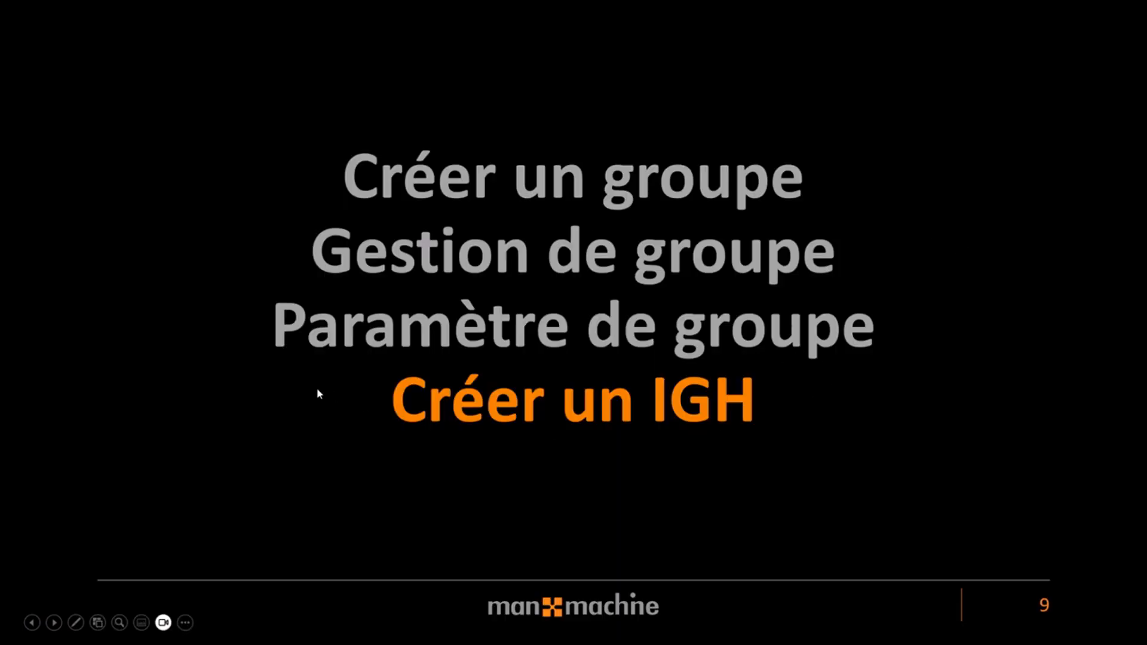
key("Right")
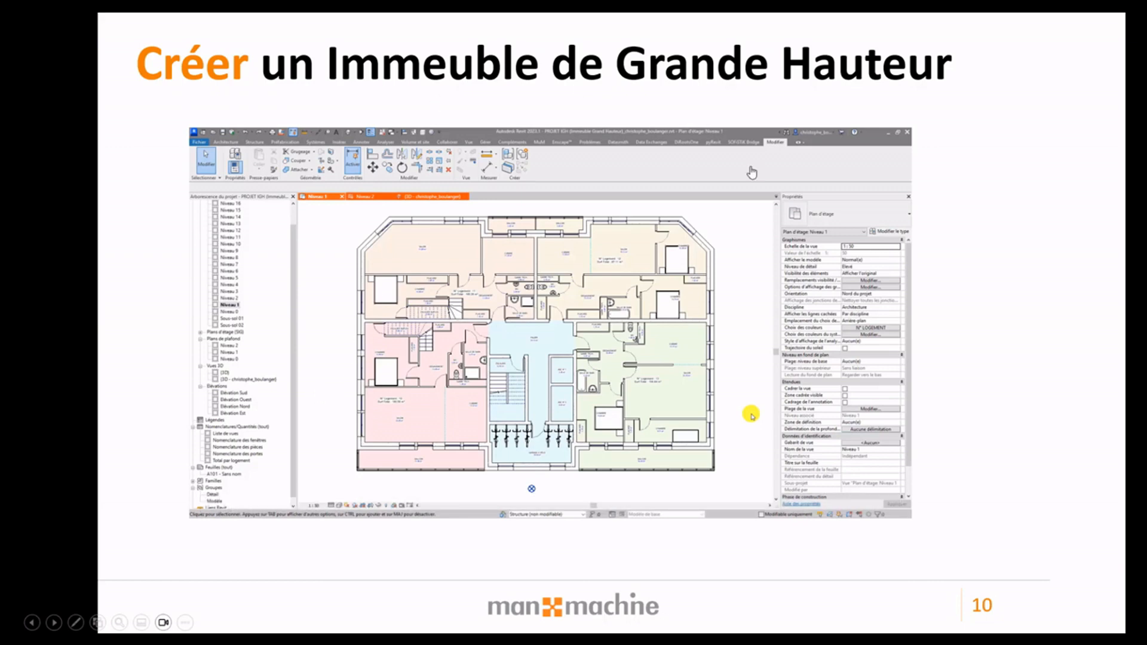
left_click(745, 234)
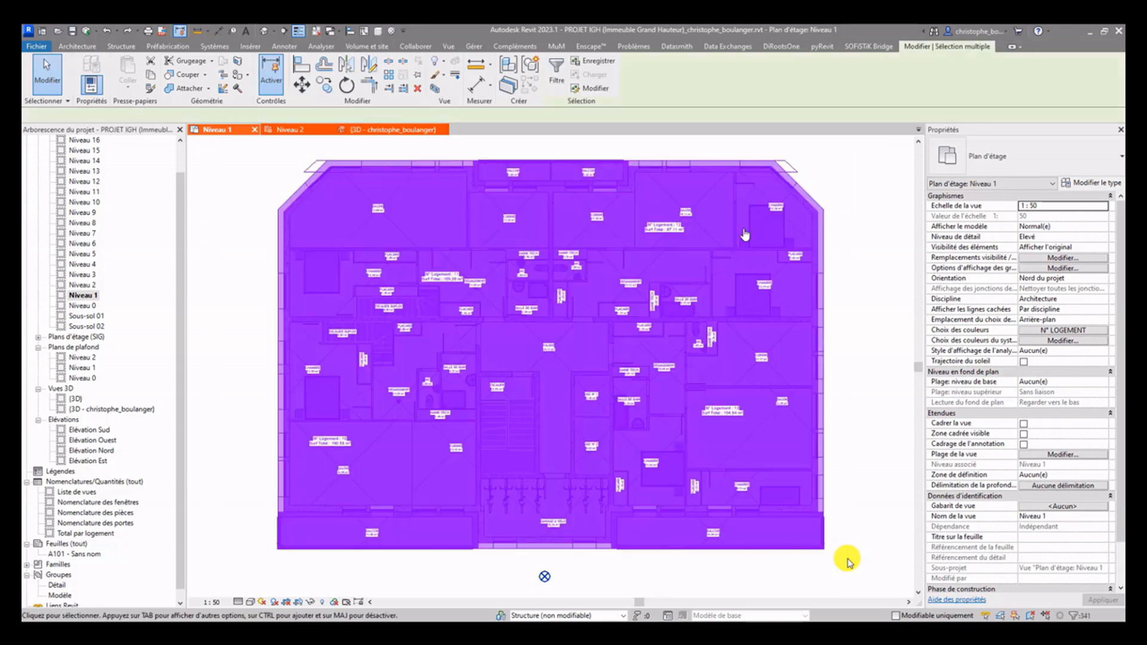
Inspect the selected Niveau 1 elements in 3D and filter the Ouvertures de cages category out of the selection
left_click(392, 132)
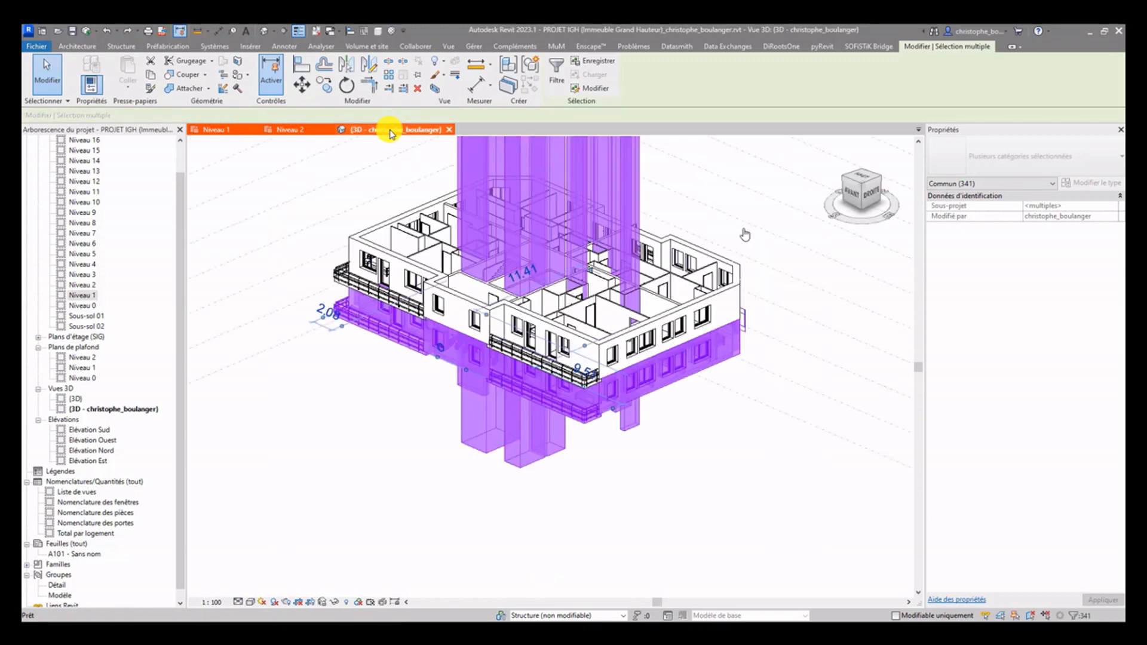
scroll(337, 198, "down", 4)
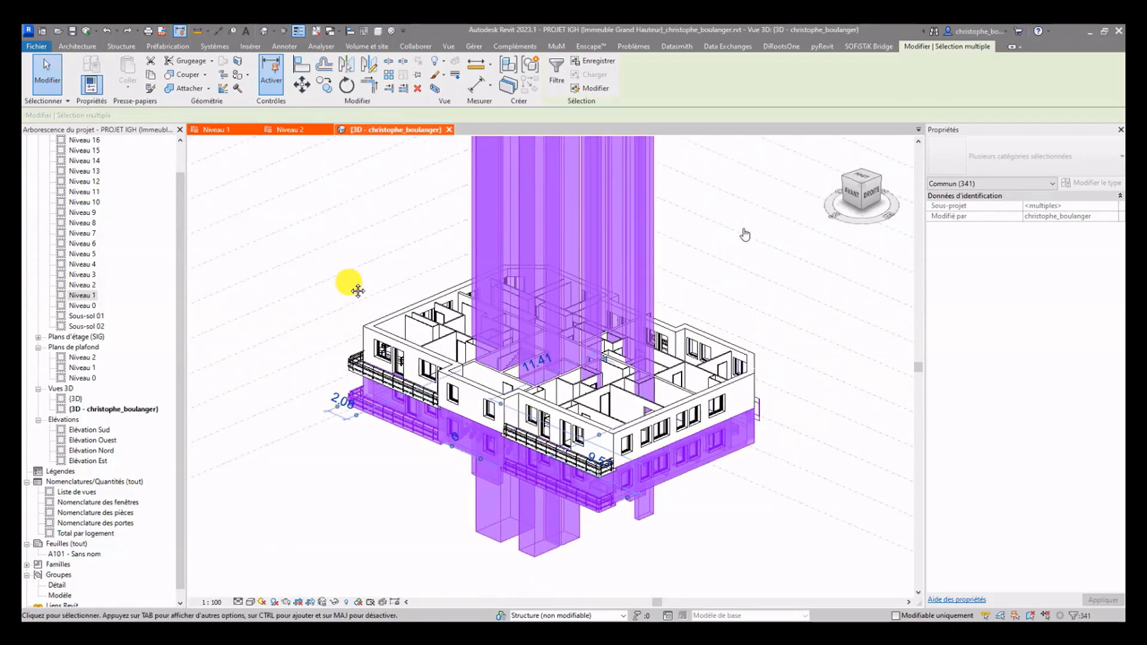
middle_click_drag(404, 270, 408, 374)
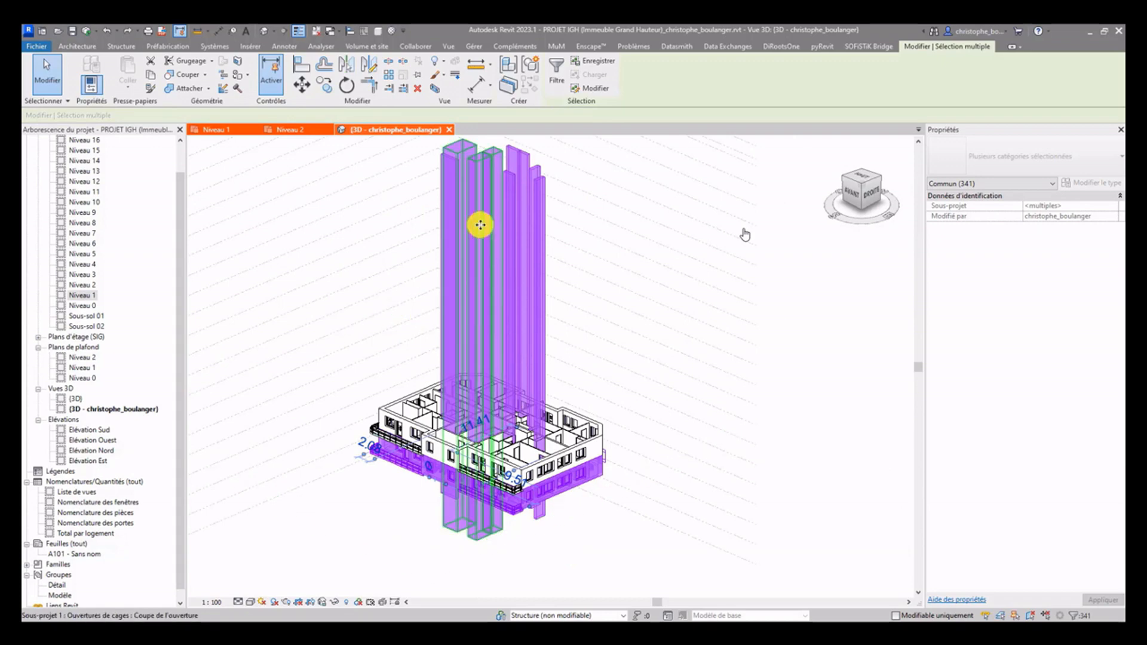
left_click(556, 77)
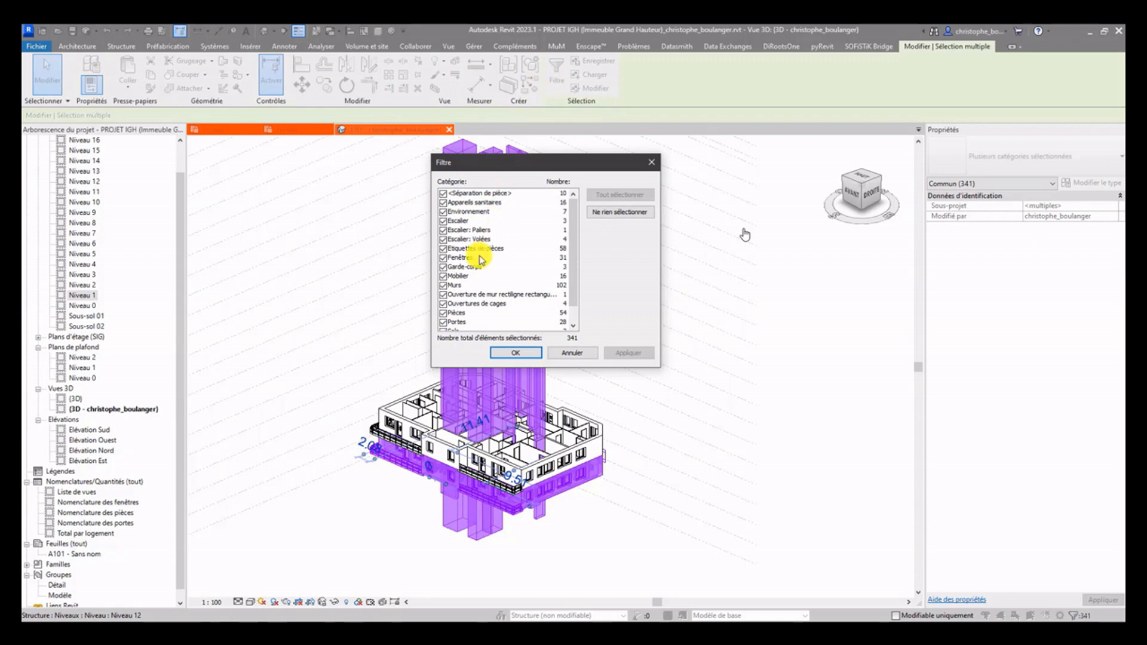
left_click(444, 305)
left_click(514, 354)
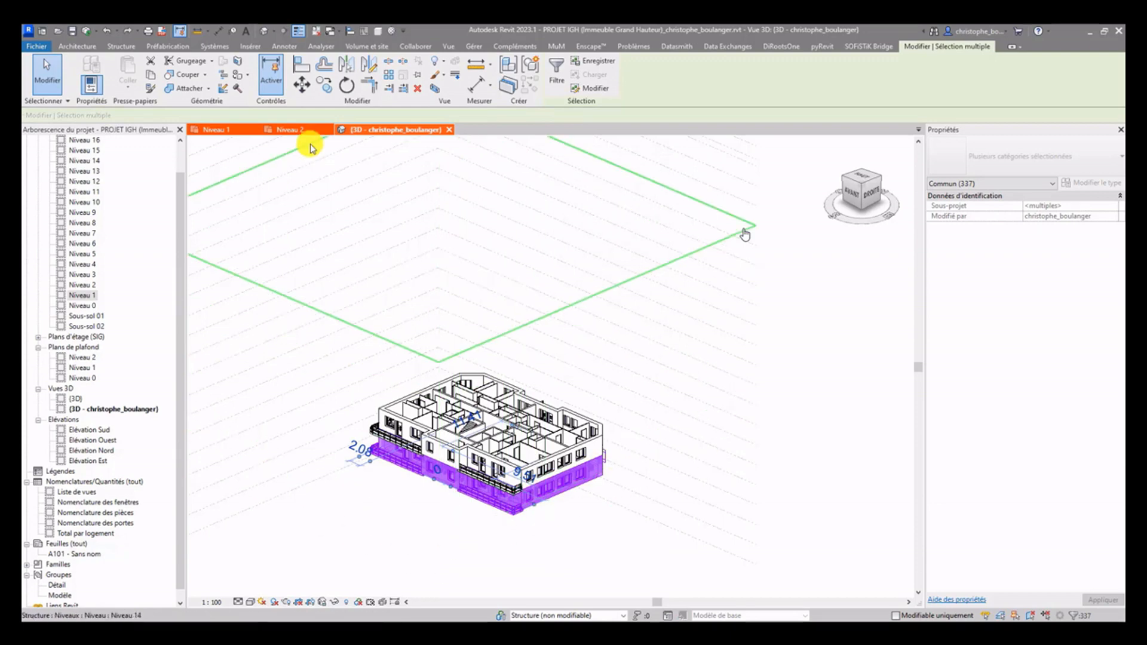
Group the selection in the Niveau 1 plan as ETAGE IMPAIR, with attached detail group ETAGE IMPAIR - ANNOTATION
left_click(218, 129)
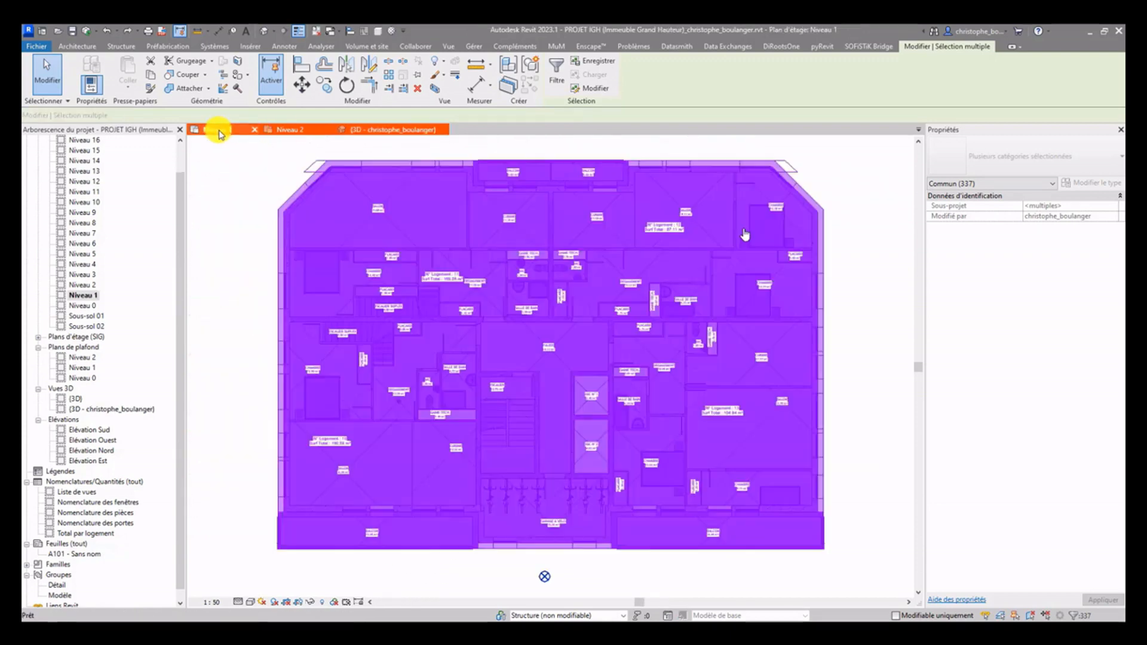
left_click(531, 65)
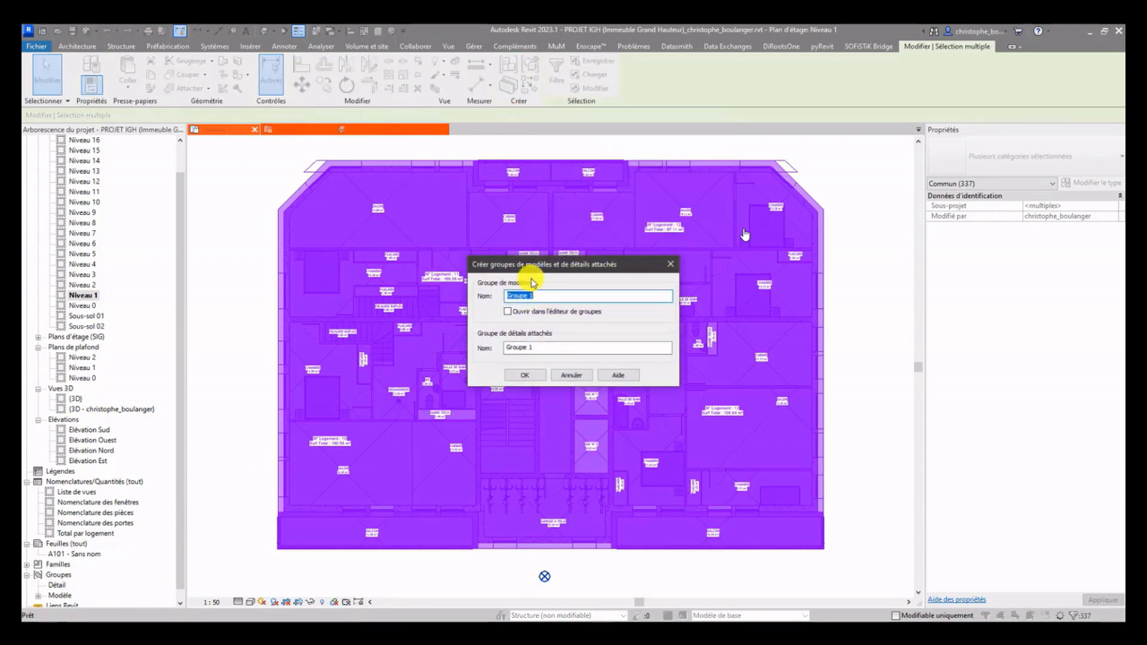
type("ETAGE IMPAIR")
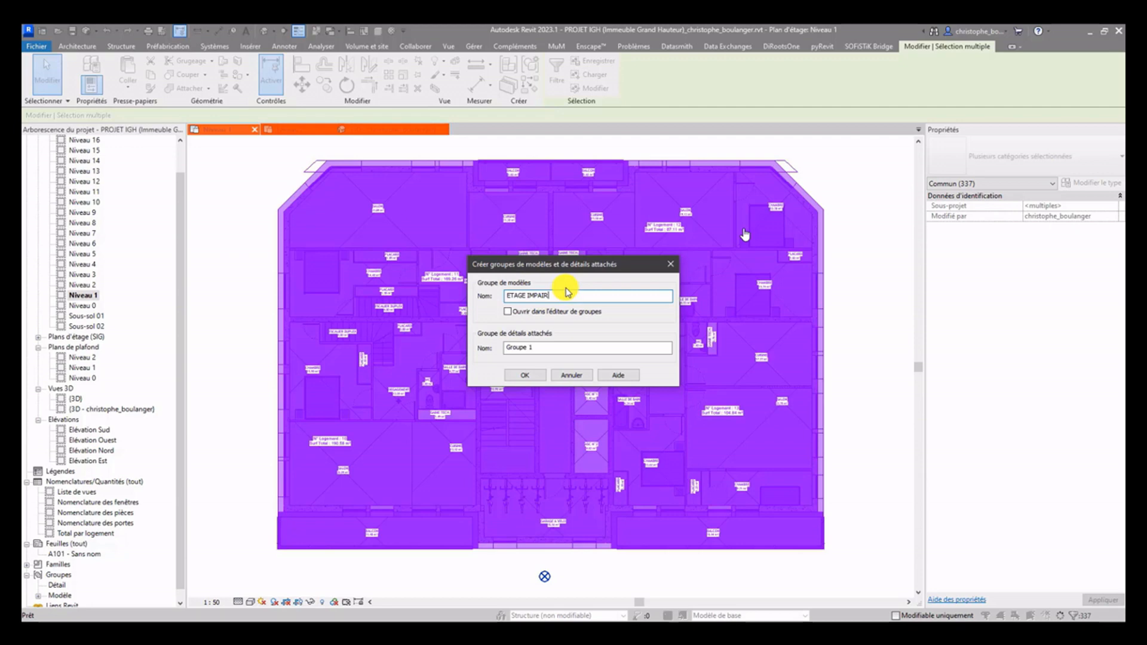
left_click(575, 348)
key("BackSpace")
key("BackSpace")
key("BackSpace")
key("BackSpace")
key("BackSpace")
key("BackSpace")
key("BackSpace")
key("BackSpace")
key("ctrl+z")
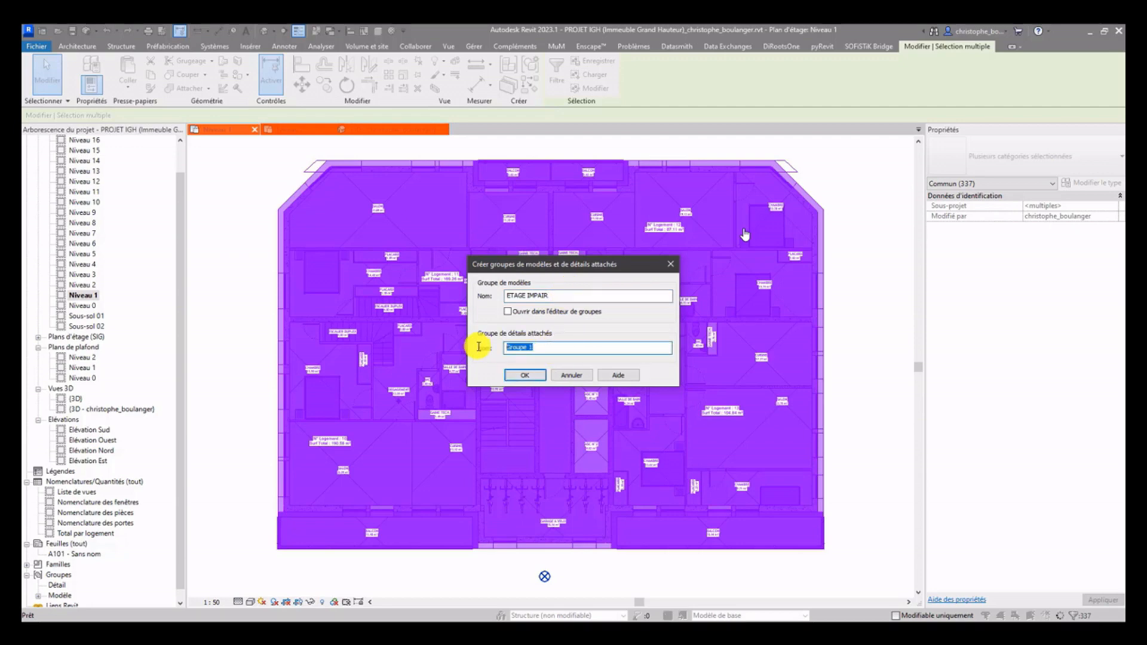
type("ETAGE IMPAIR")
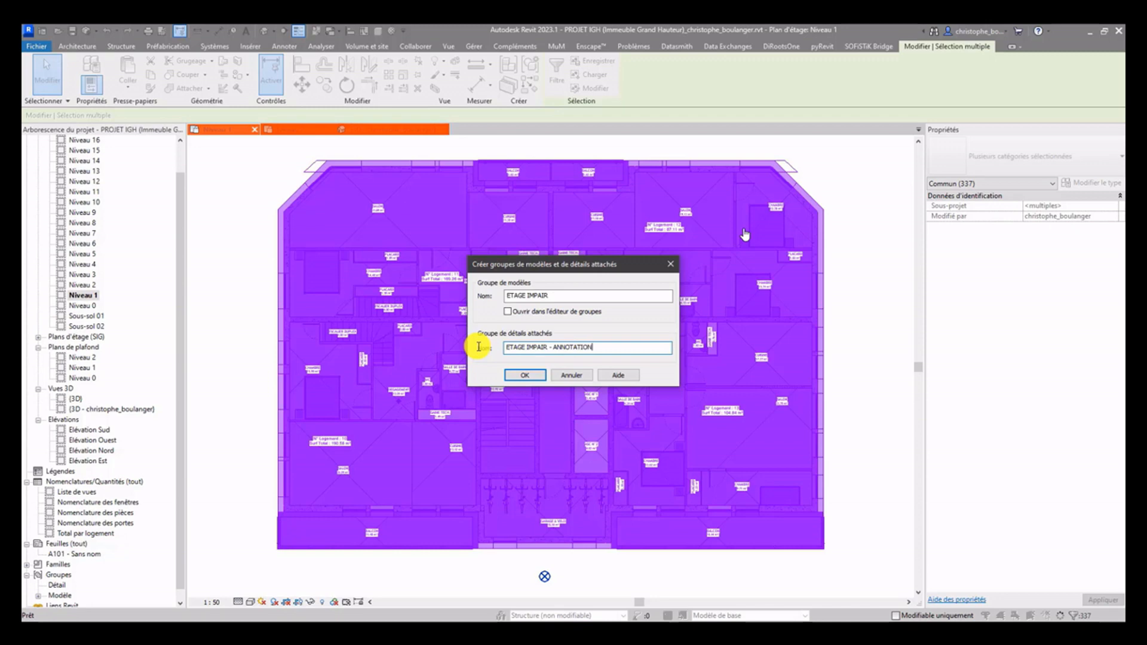
left_click(525, 374)
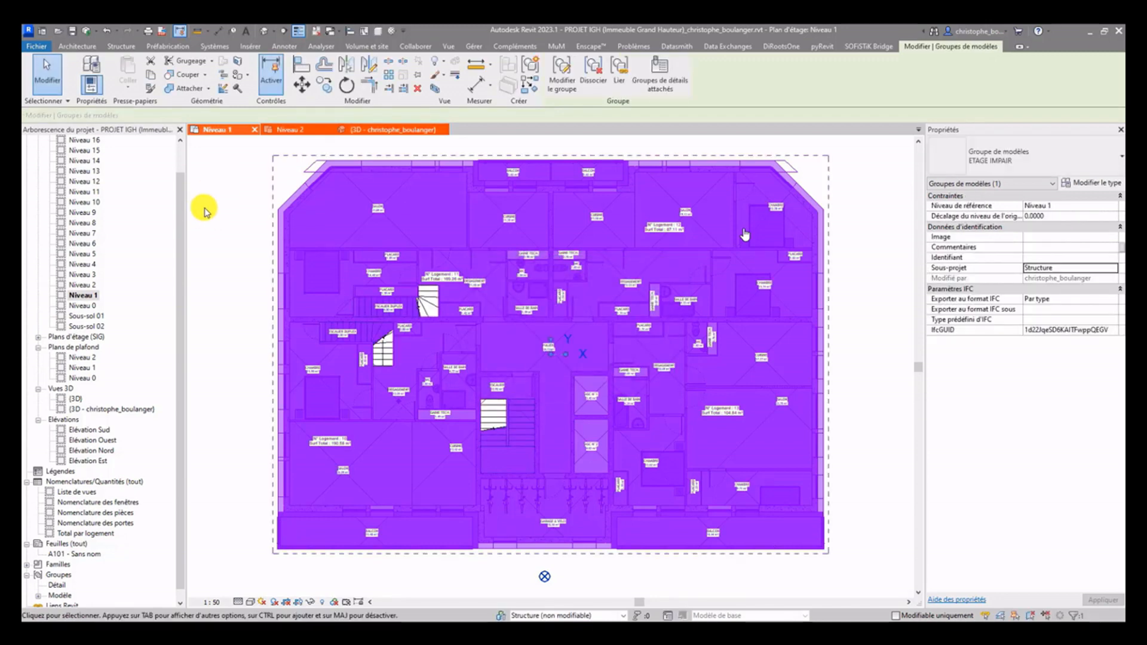
Move the ETAGE IMPAIR group's origin to the circled cross marker below the building and deselect the group
left_click(551, 355)
left_click_drag(550, 355, 544, 577)
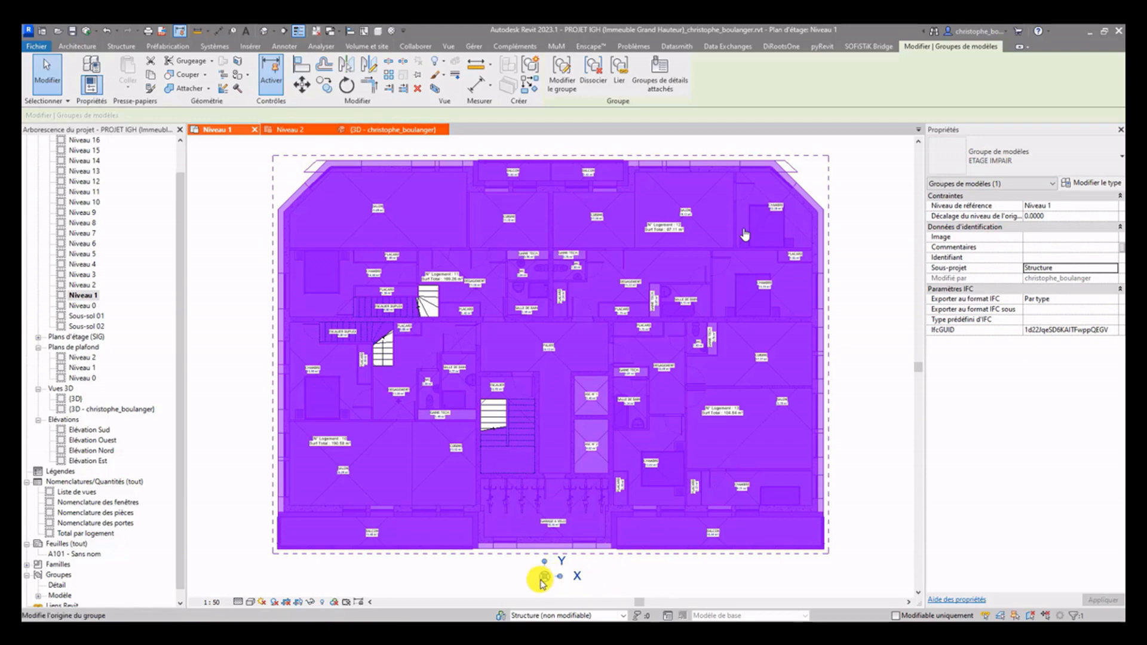
left_click(287, 144)
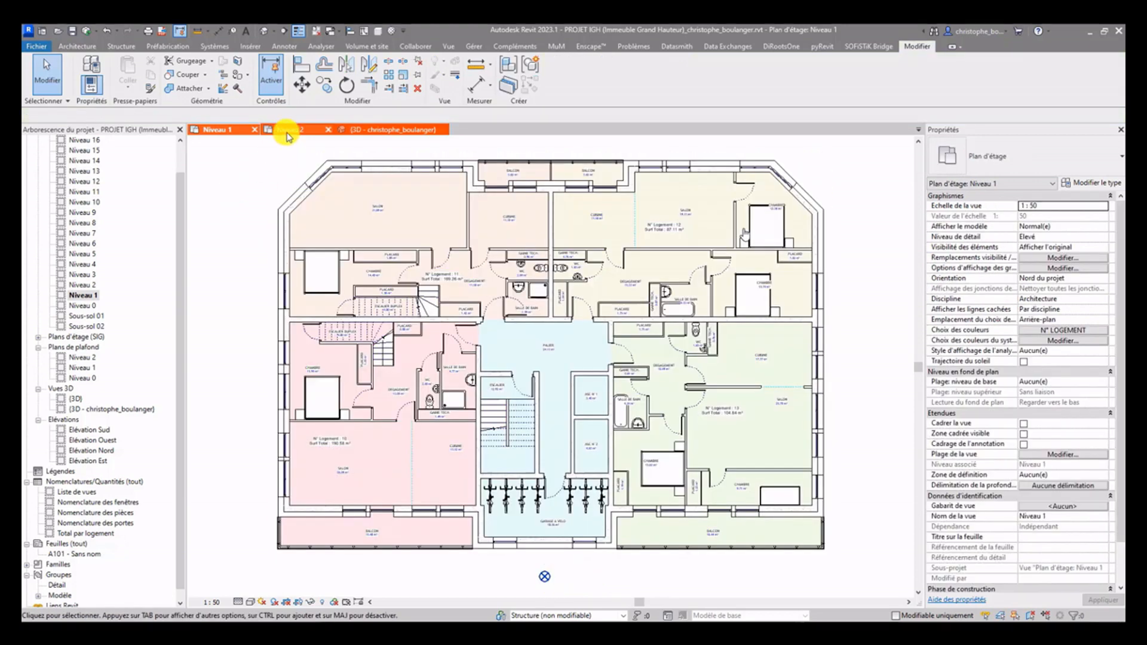
Select the whole storey in the Niveau 2 plan and filter the Groupes de modèles category out of the selection
left_click(287, 129)
left_click_drag(264, 171, 579, 373)
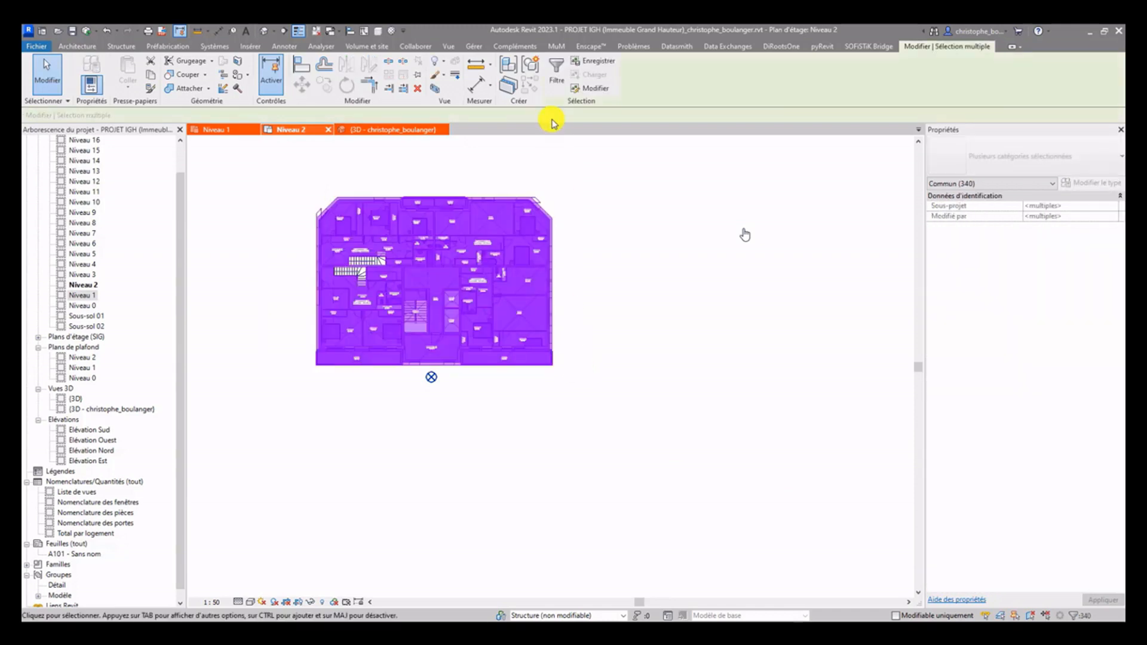
left_click(373, 130)
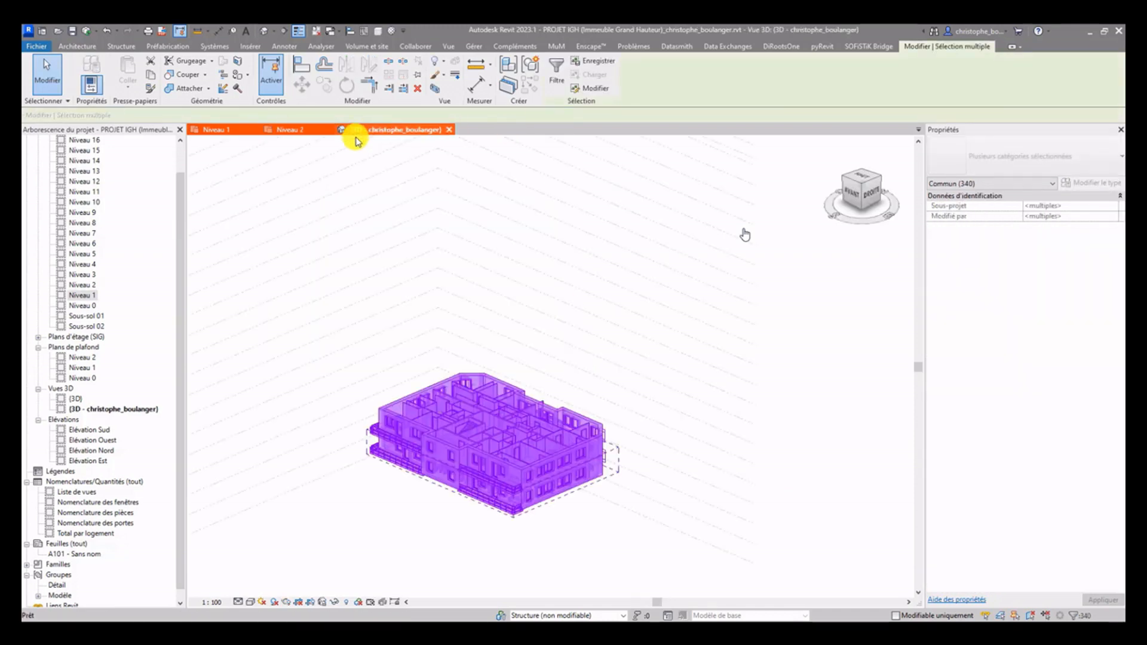
left_click(559, 81)
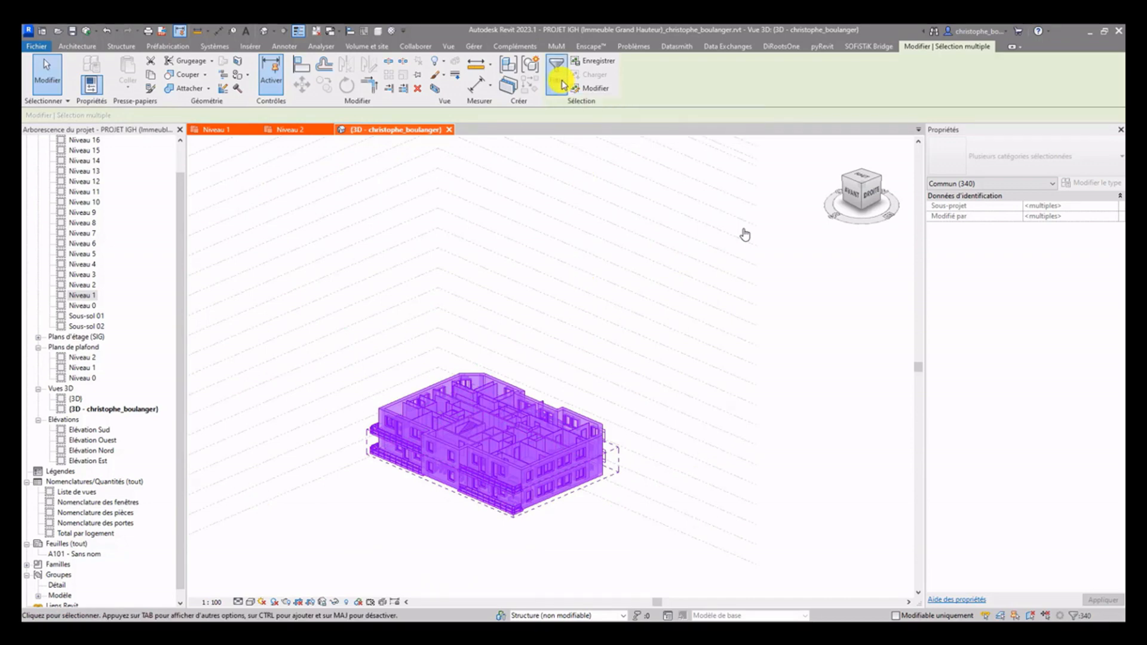
left_click(444, 267)
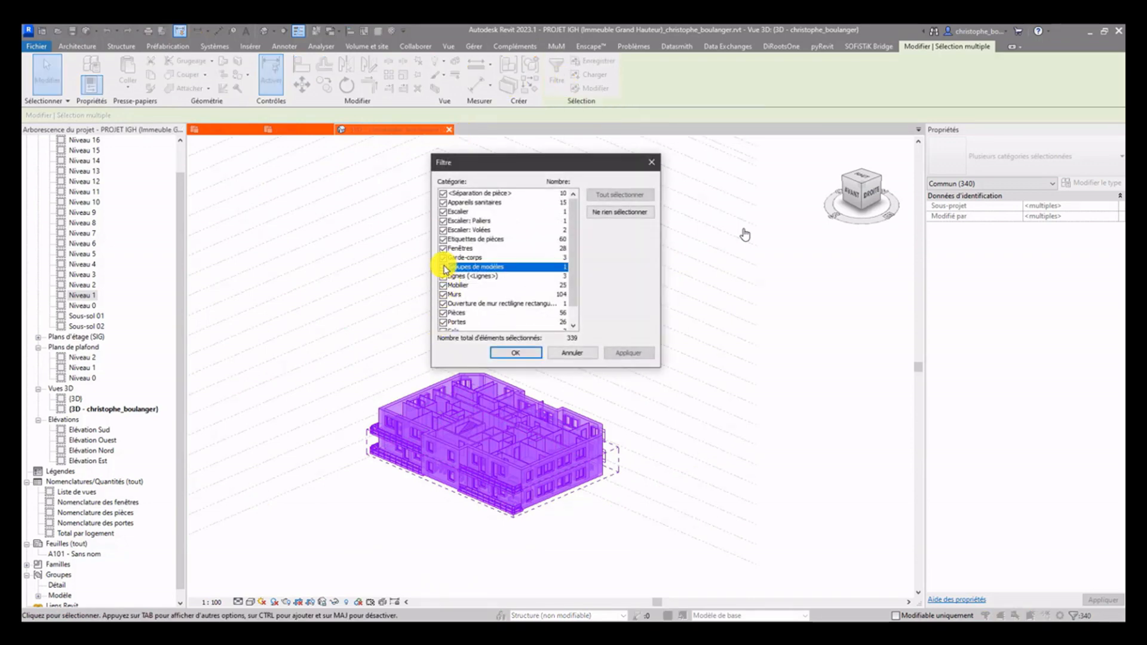
left_click(508, 353)
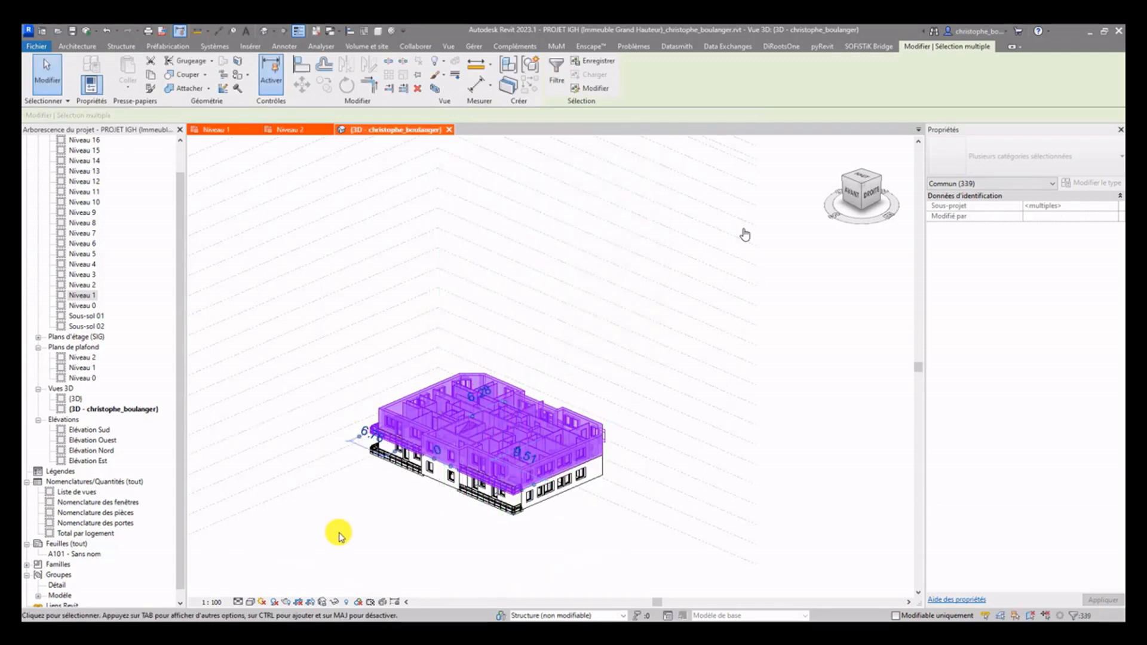
Group the Niveau 2 selection as ETAGE PAIR with attached detail group ETAGE PAIR - ANNOTATION, and move its origin to the circled cross marker
left_click(286, 133)
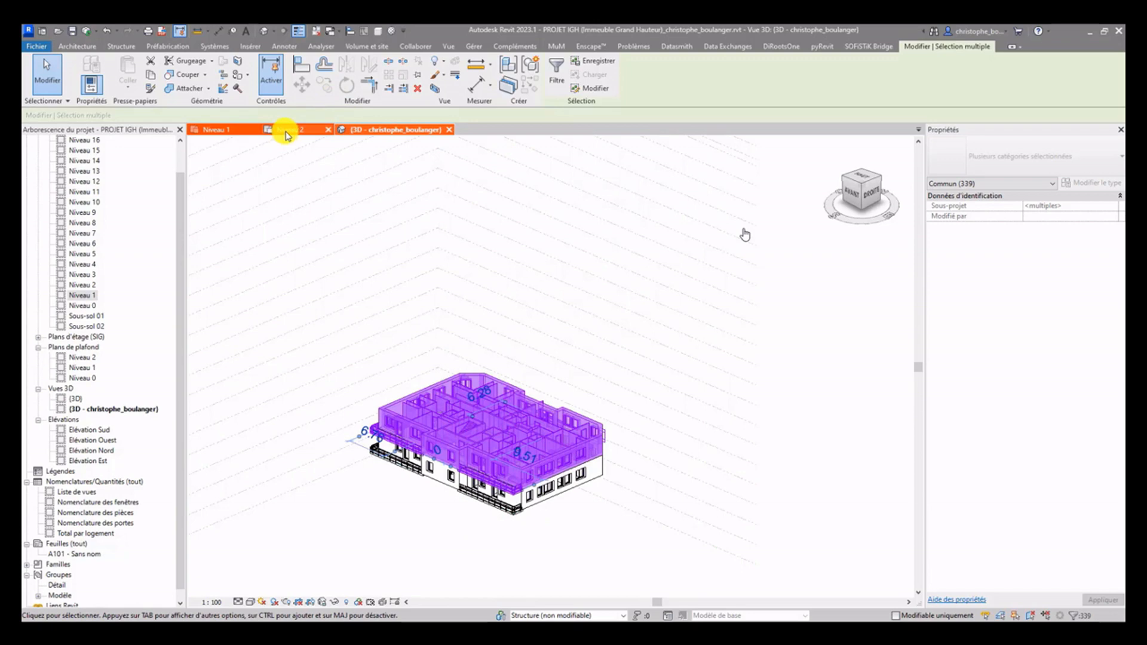
left_click(532, 67)
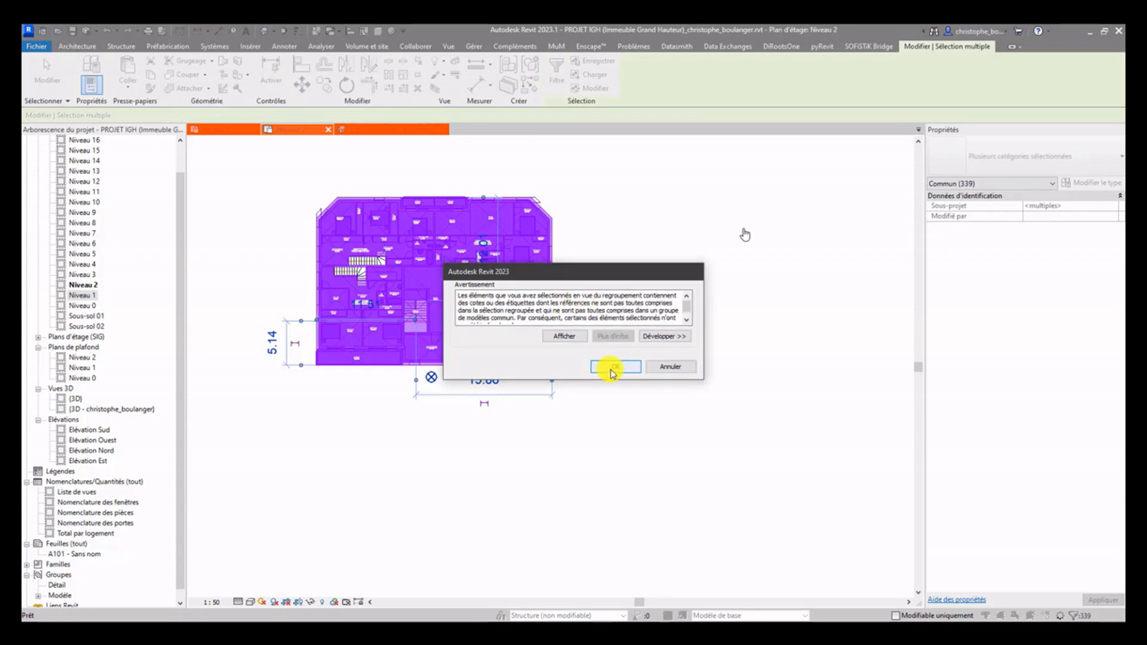
left_click(609, 367)
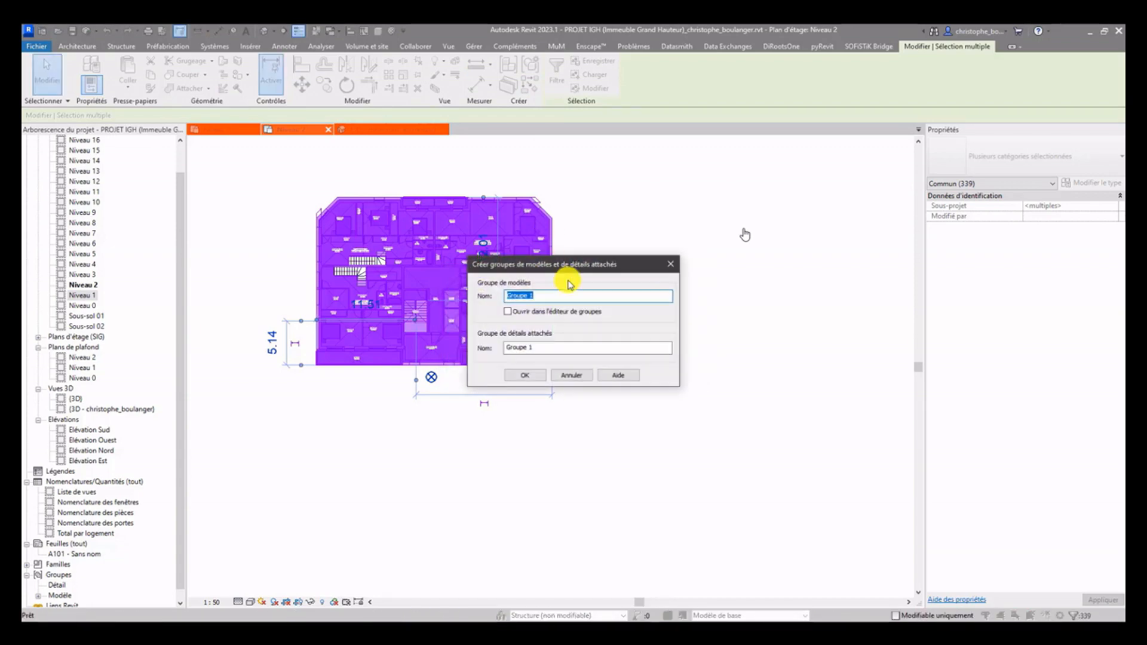
type("ETAGE IMPAIR")
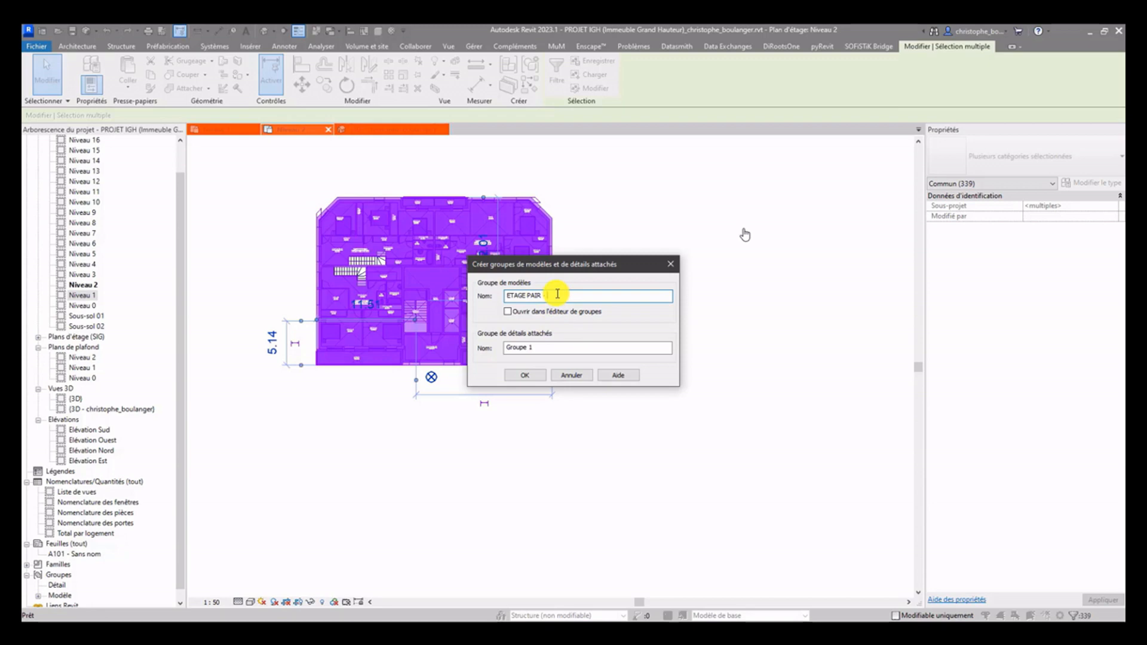
left_click_drag(602, 351, 446, 363)
type("ETAGE IMPAIR")
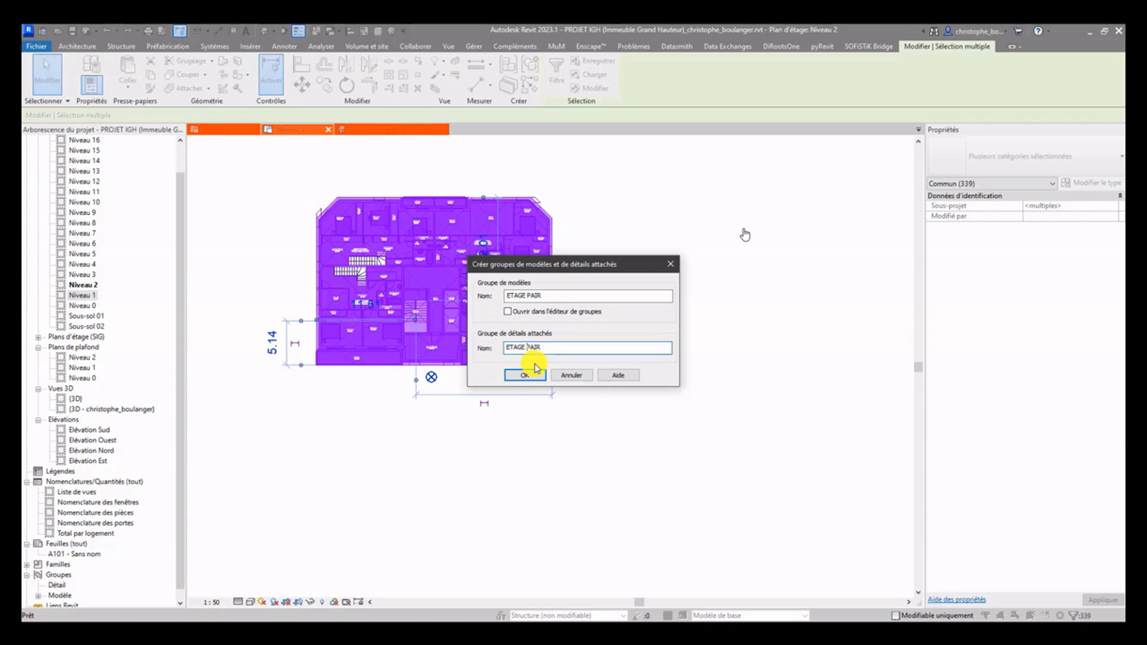
left_click(565, 346)
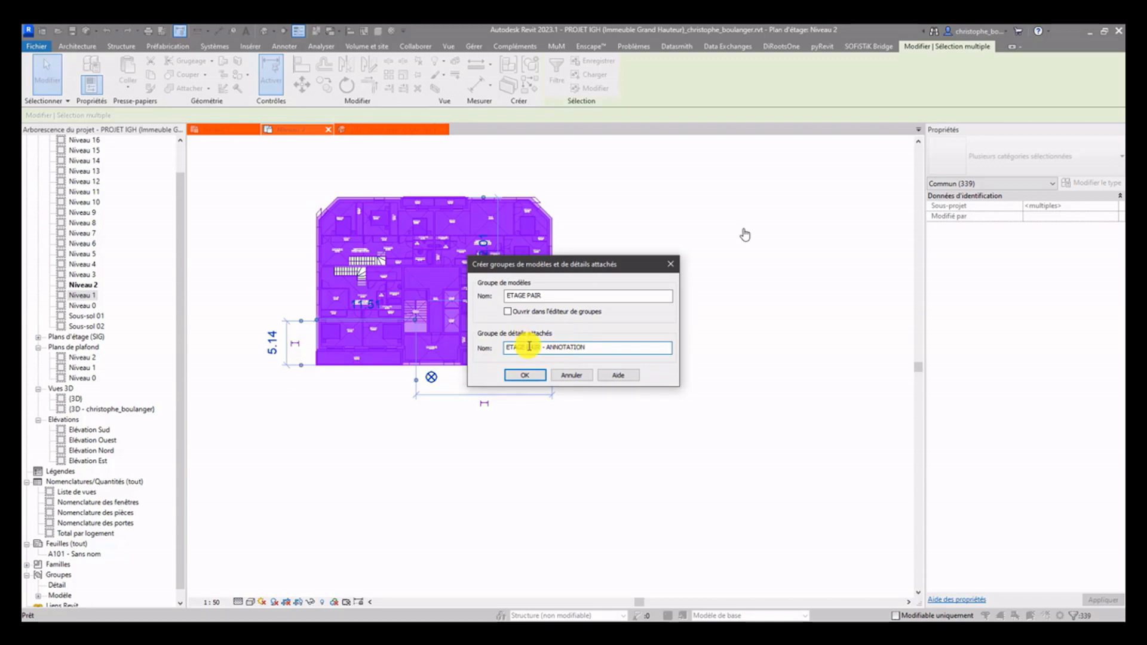
left_click(529, 375)
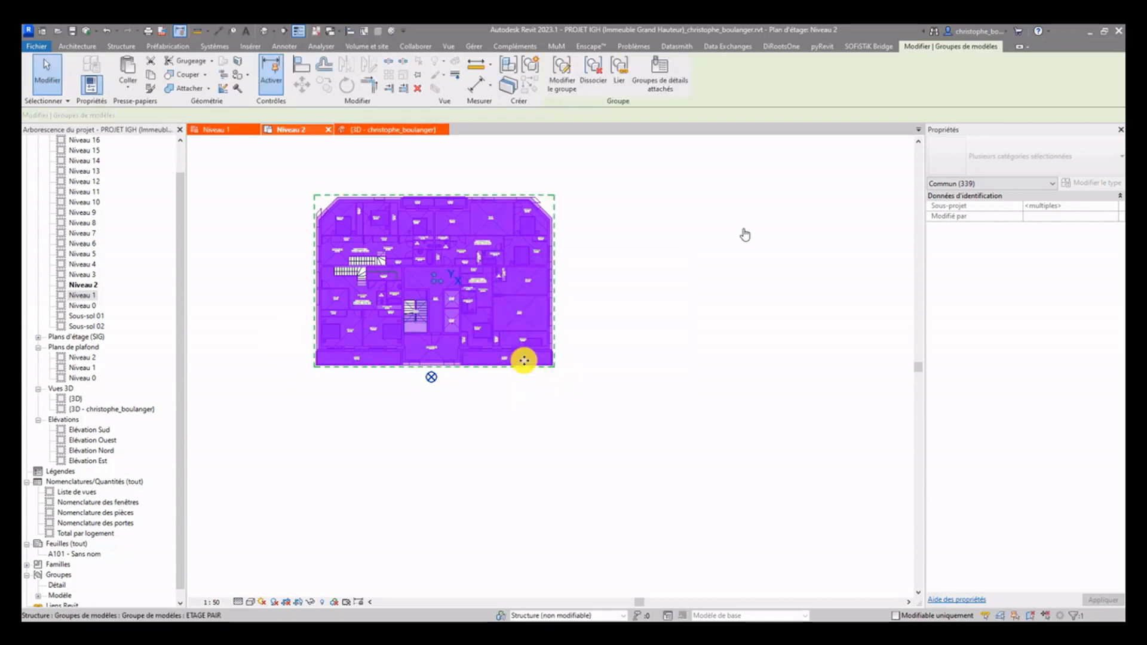
left_click_drag(434, 287, 436, 379)
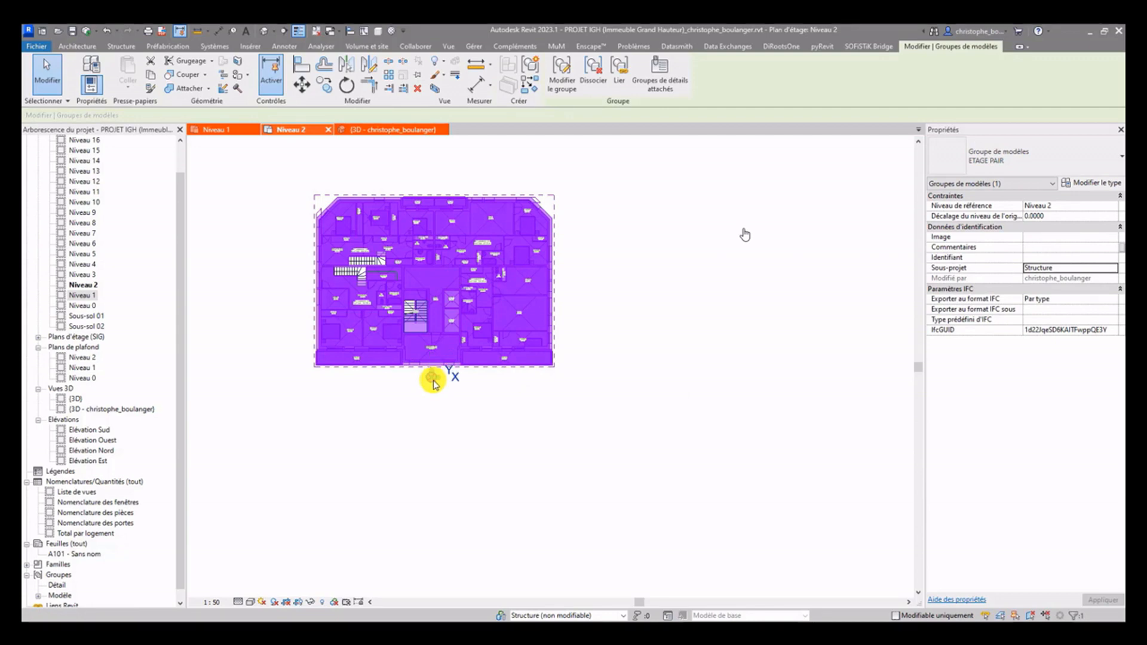
left_click(495, 408)
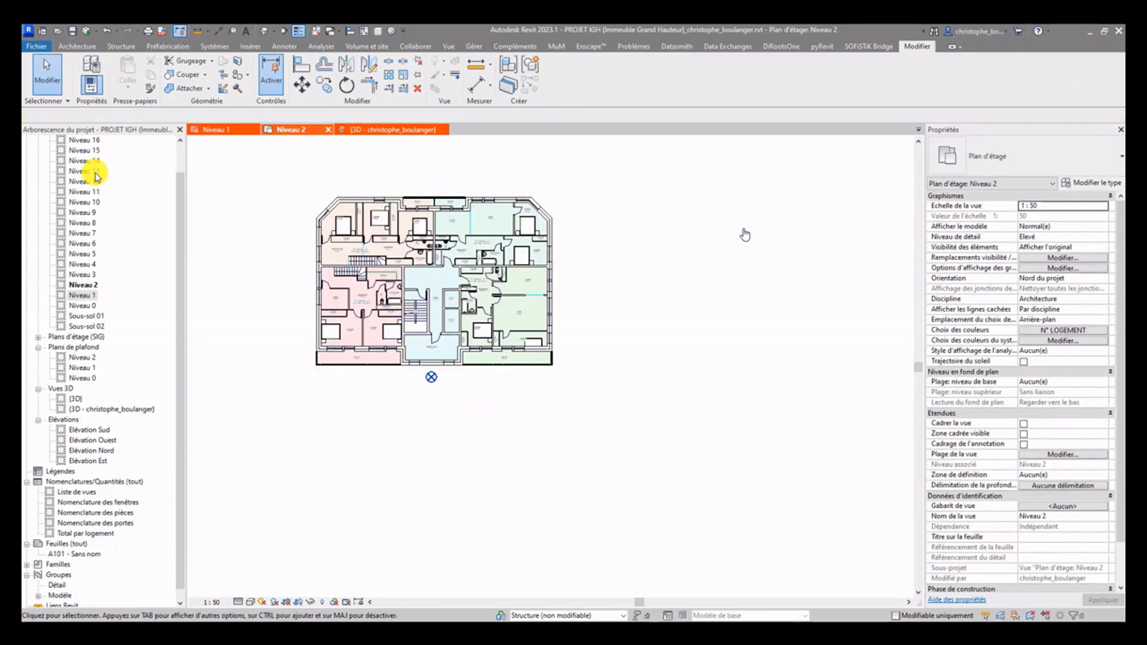
Place the ETAGE IMPAIR model group in the Niveau 3 plan with its origin on the circled cross marker
double_click(87, 275)
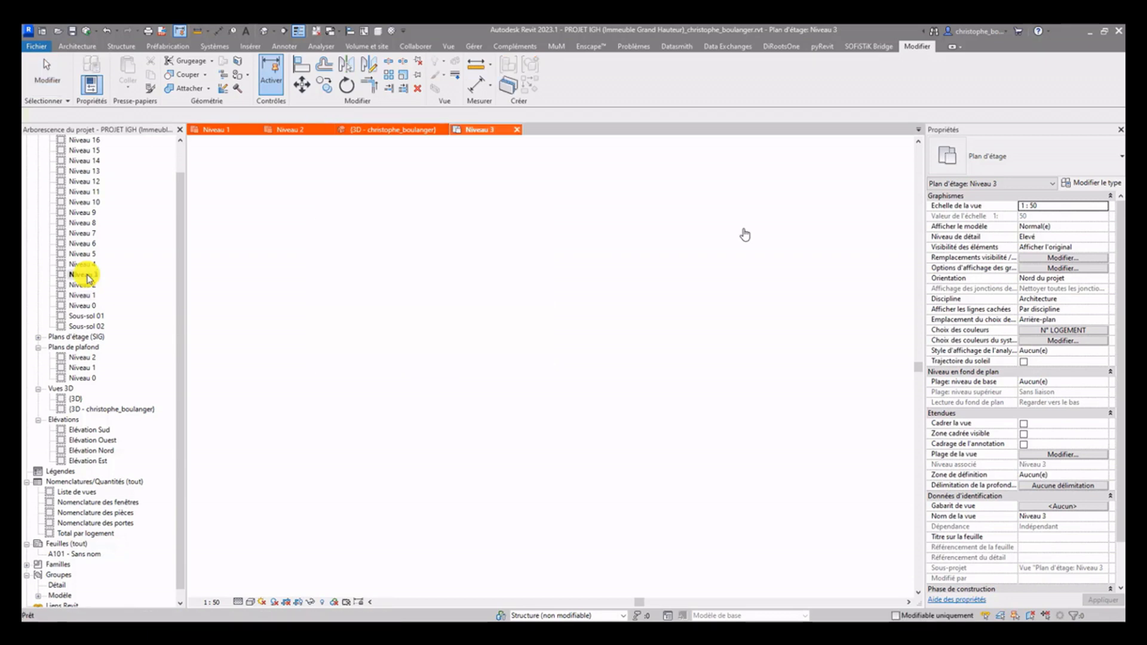
scroll(464, 362, "up", 2)
middle_click_drag(340, 353, 411, 414)
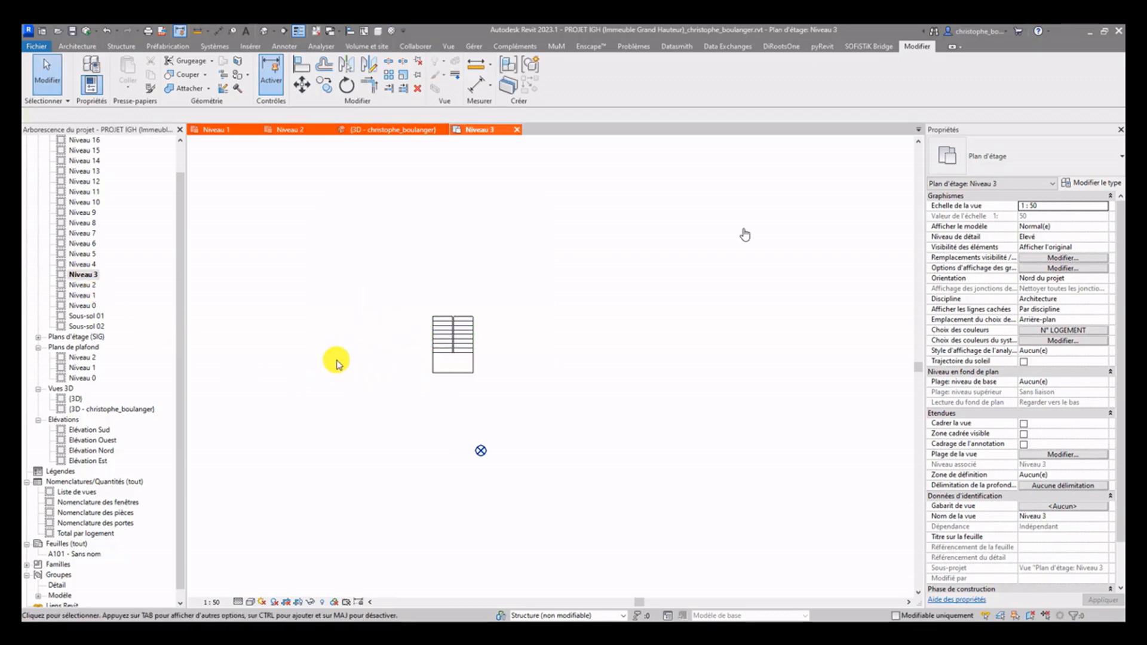
scroll(89, 475, "down", 1)
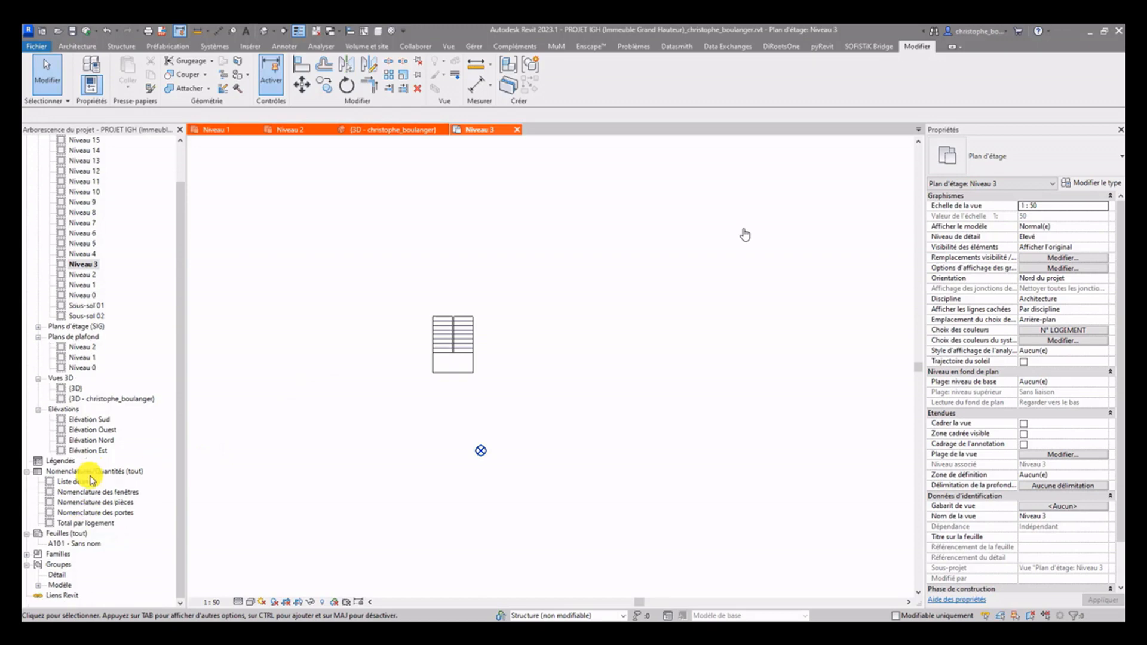
left_click(39, 586)
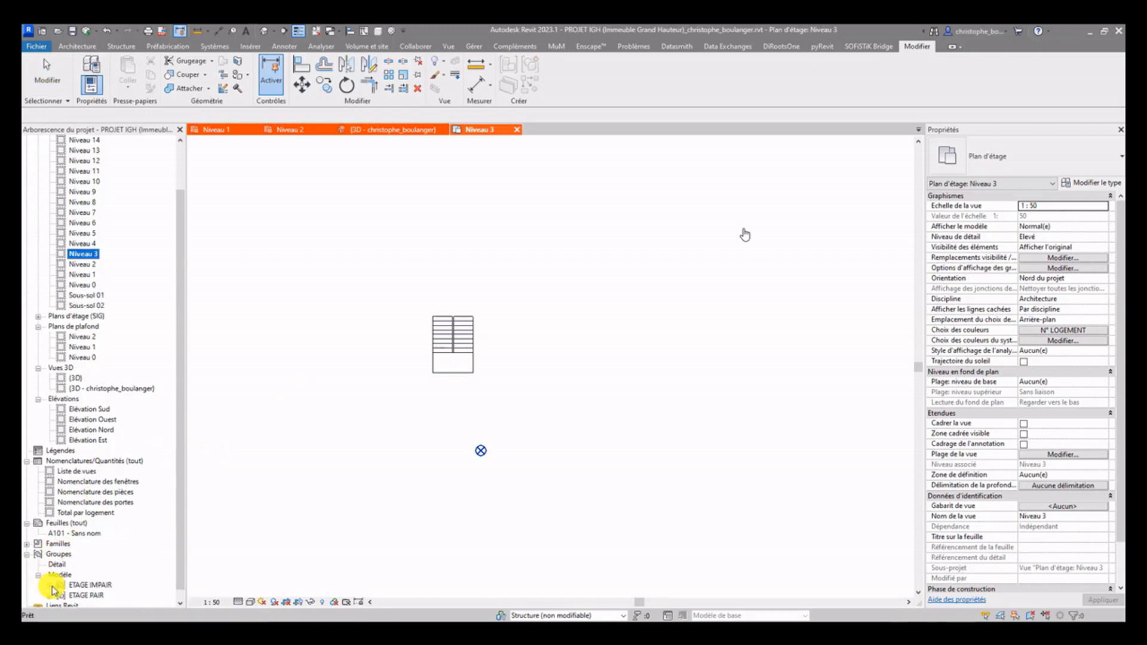
left_click(51, 586)
left_click(84, 585)
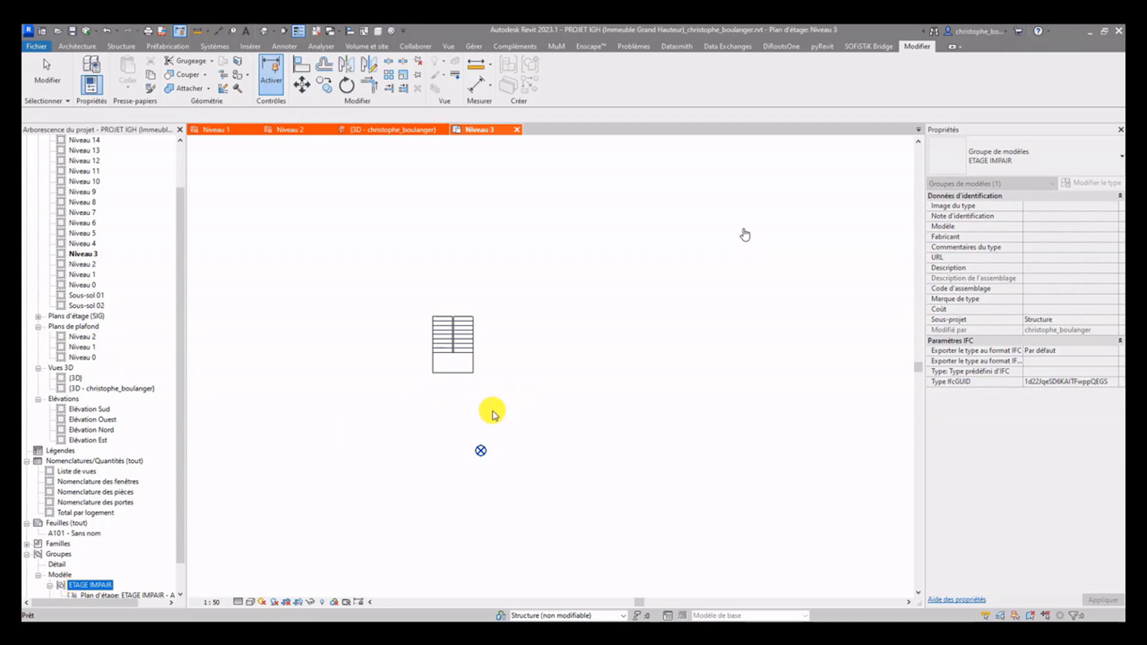
left_click_drag(482, 426, 482, 427)
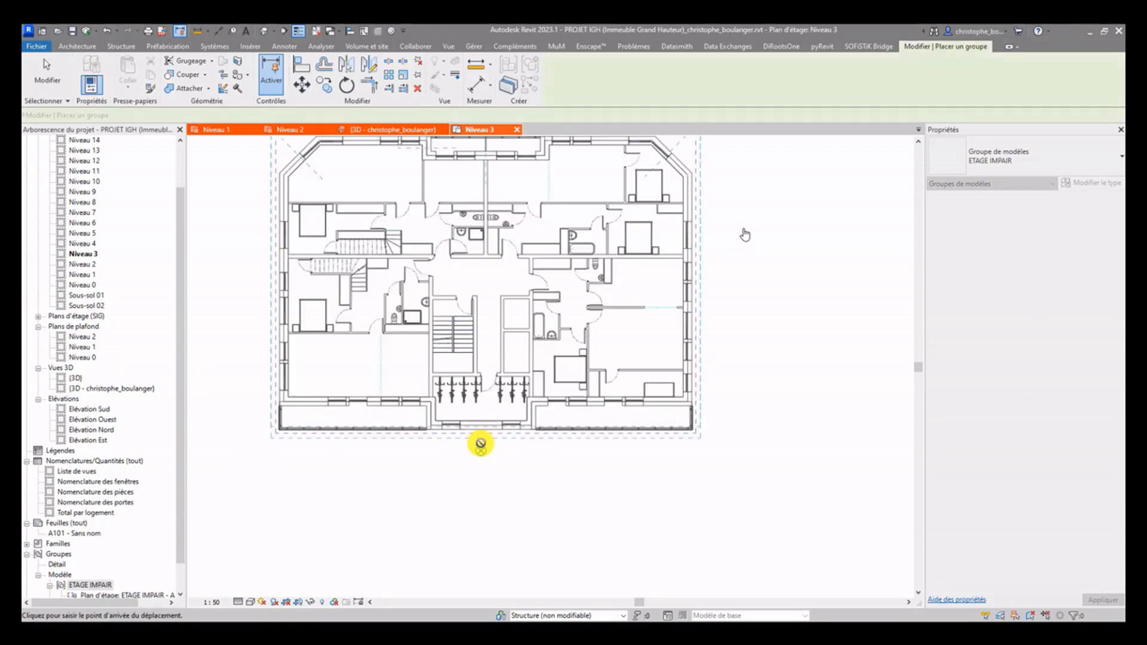
left_click(481, 451)
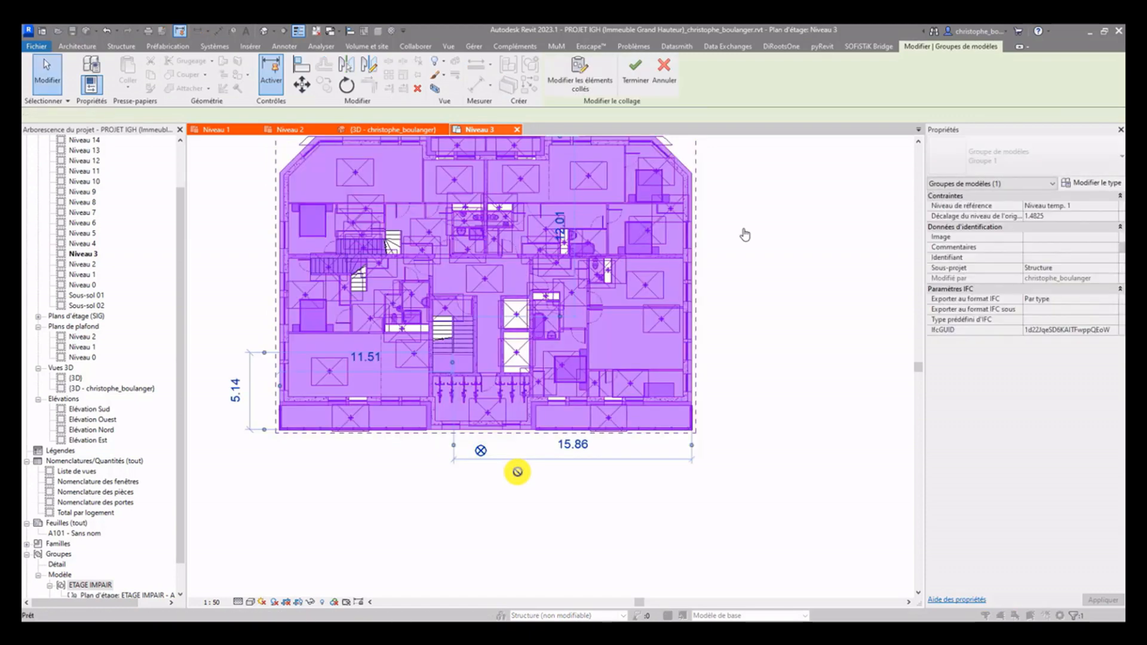
left_click(518, 472)
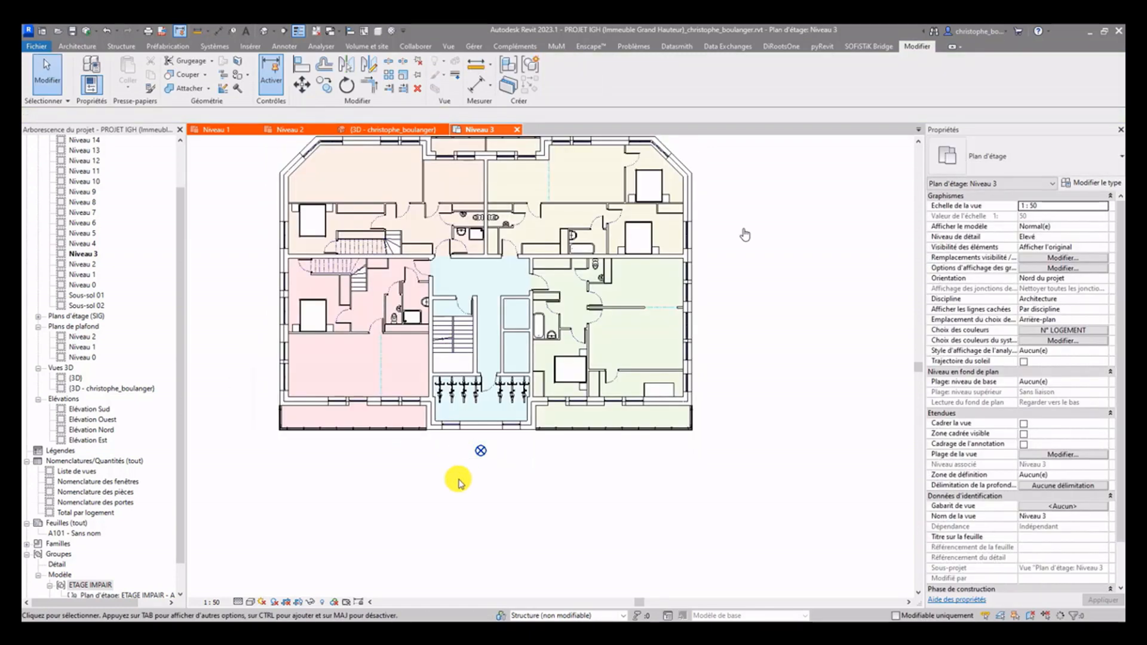
Enable the attached detail group ETAGE IMPAIR - ANNOTATION for the storey group in the Niveau 3 plan and deselect the group
left_click(603, 260)
left_click(659, 72)
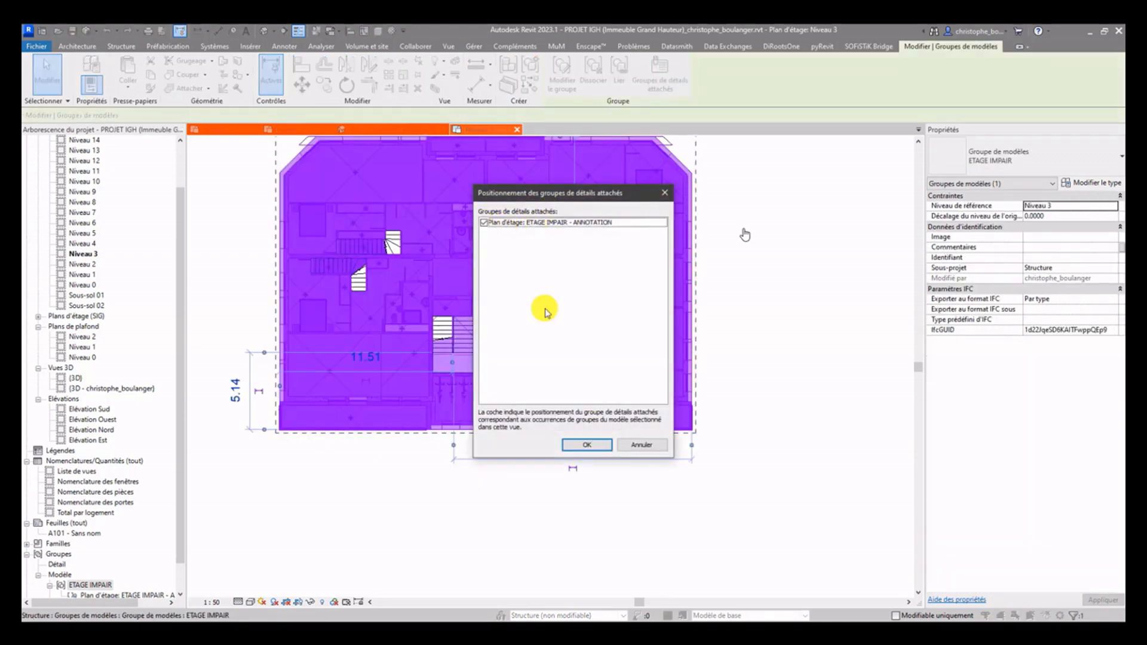
left_click(586, 445)
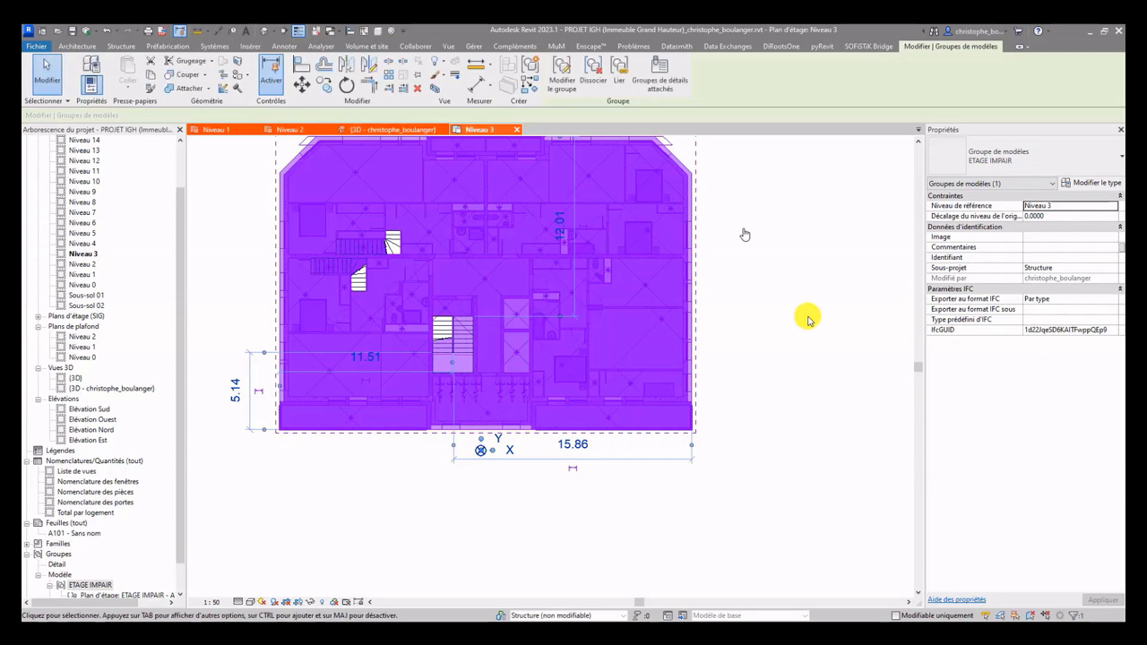
left_click(808, 315)
middle_click_drag(761, 303, 757, 341)
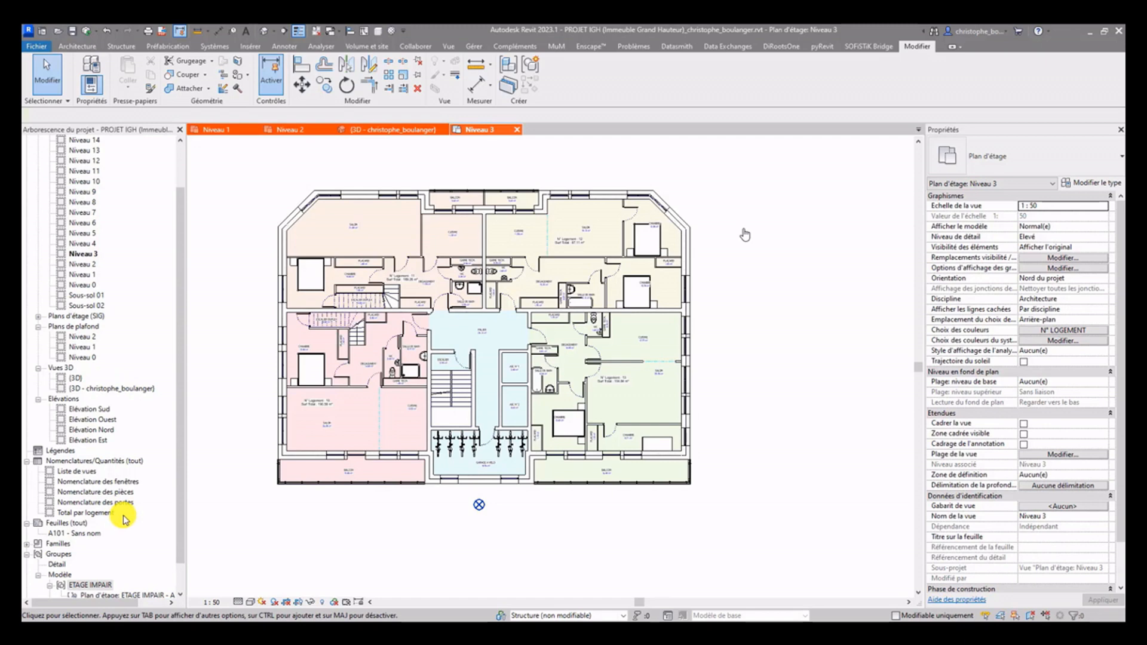
Place the ETAGE PAIR model group in the Niveau 4 plan with its origin on the circled cross marker
scroll(123, 520, "down", 1)
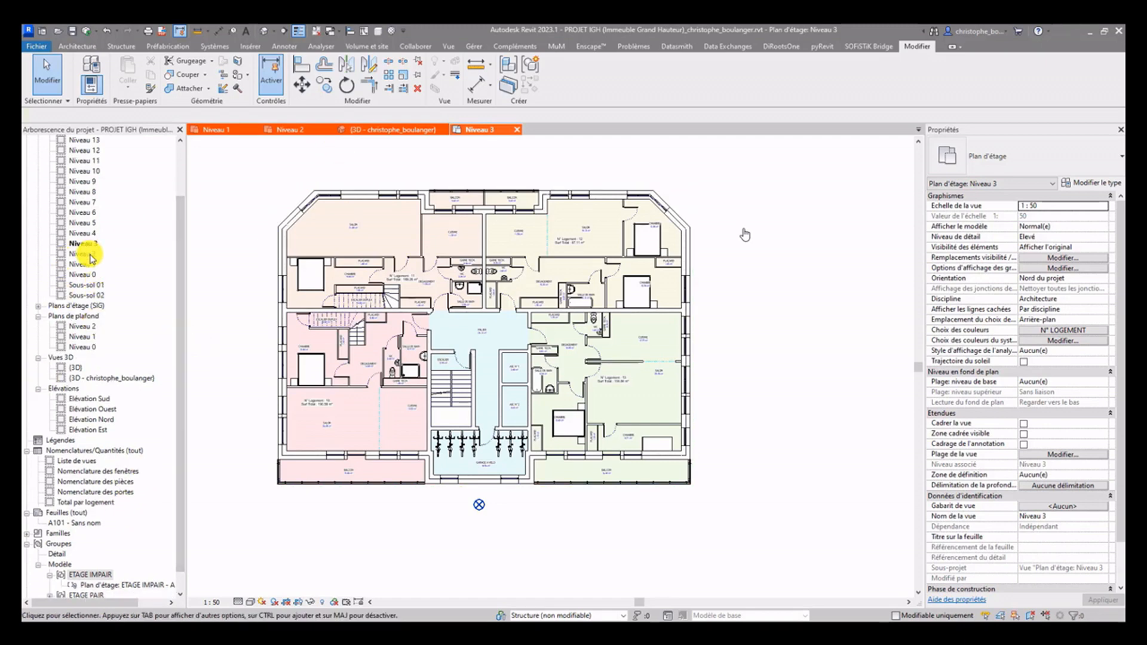
double_click(84, 233)
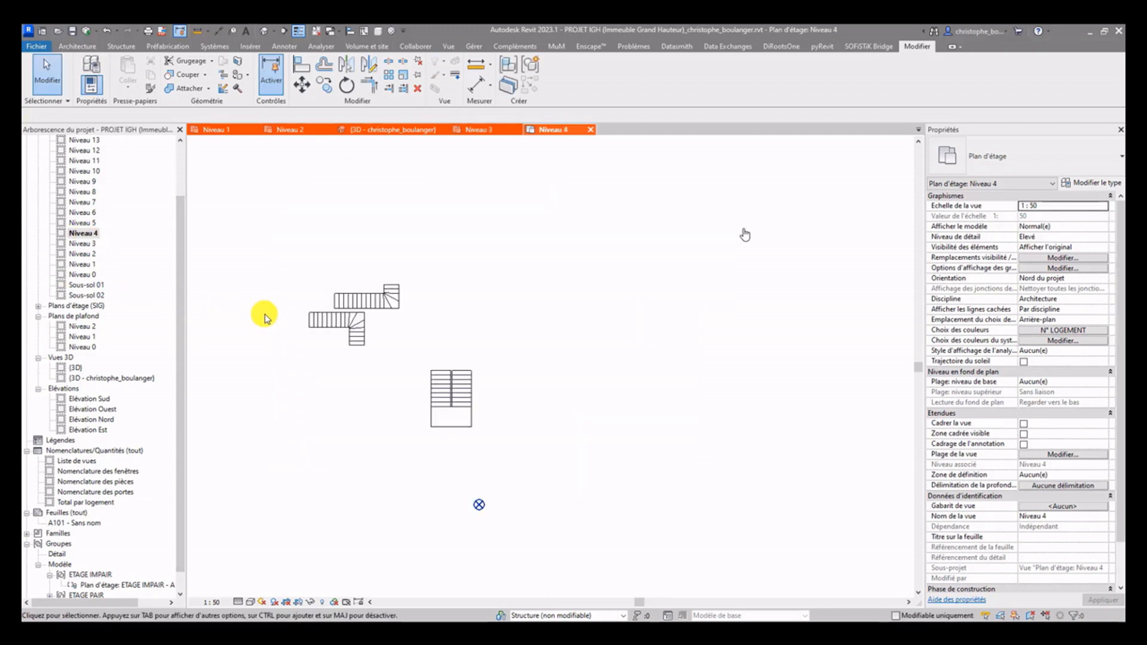
scroll(73, 540, "down", 2)
left_click(75, 575)
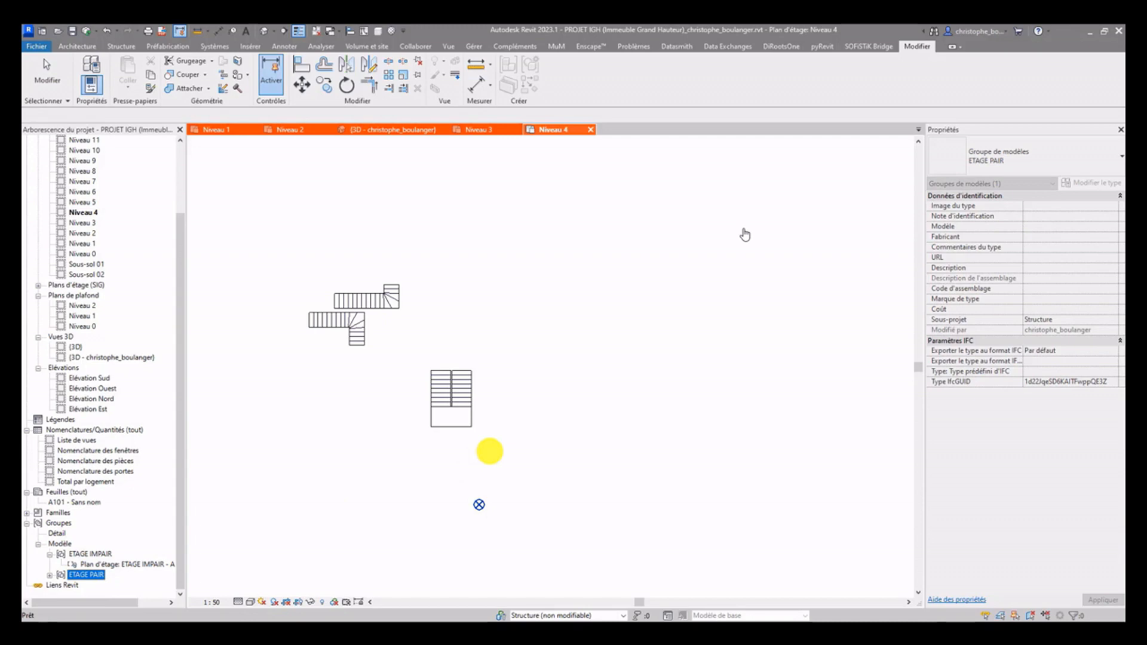
left_click_drag(490, 452, 480, 508)
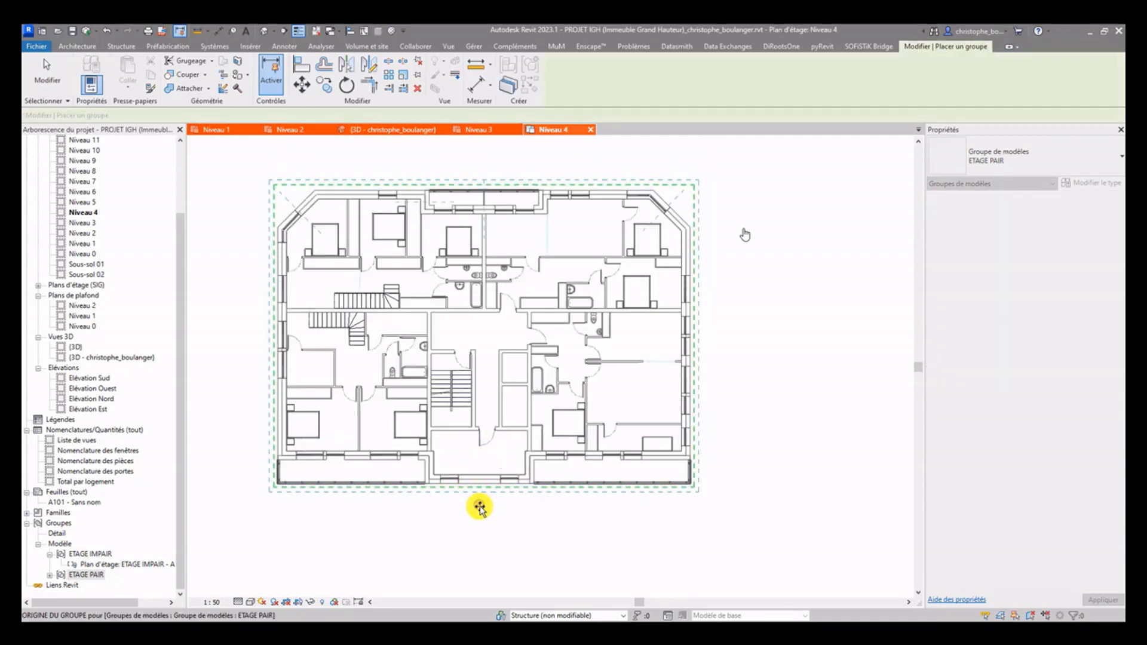
left_click(479, 506)
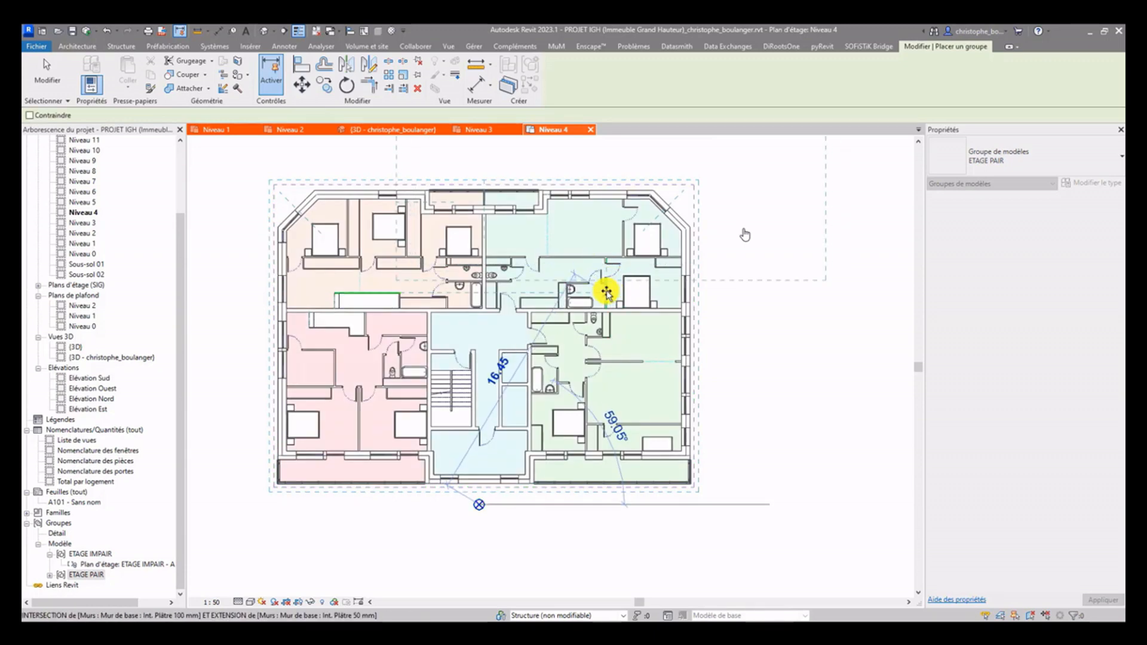
key("Escape")
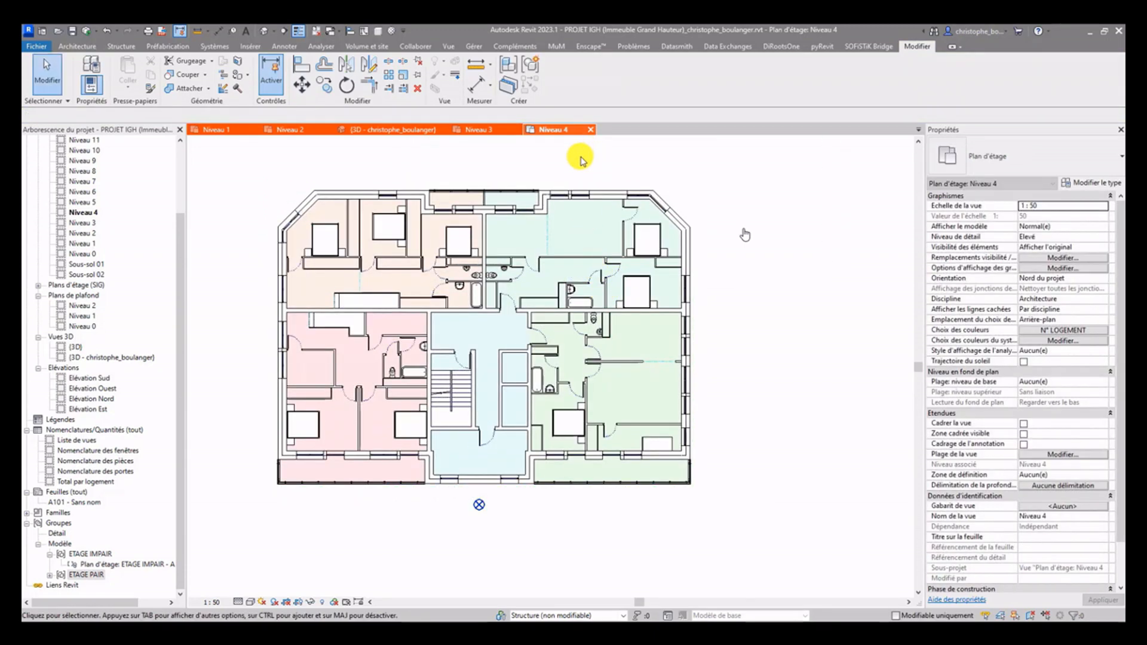
Enable the attached detail group ETAGE PAIR - ANNOTATION for the storey group in the Niveau 4 plan and deselect the group
left_click(596, 190)
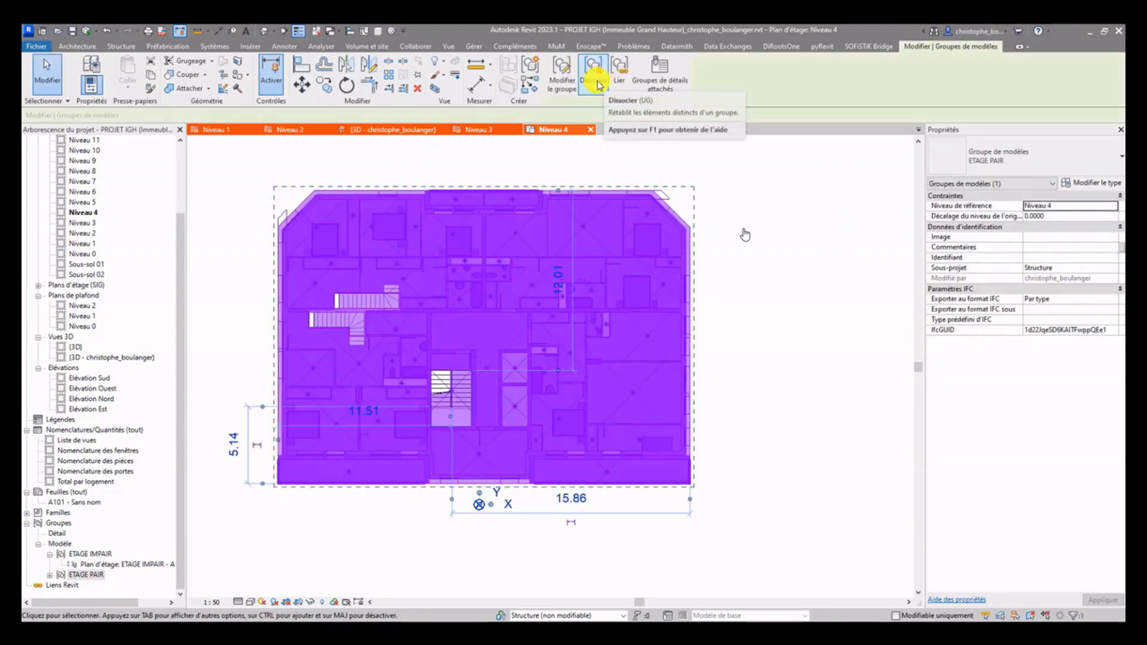
left_click(656, 76)
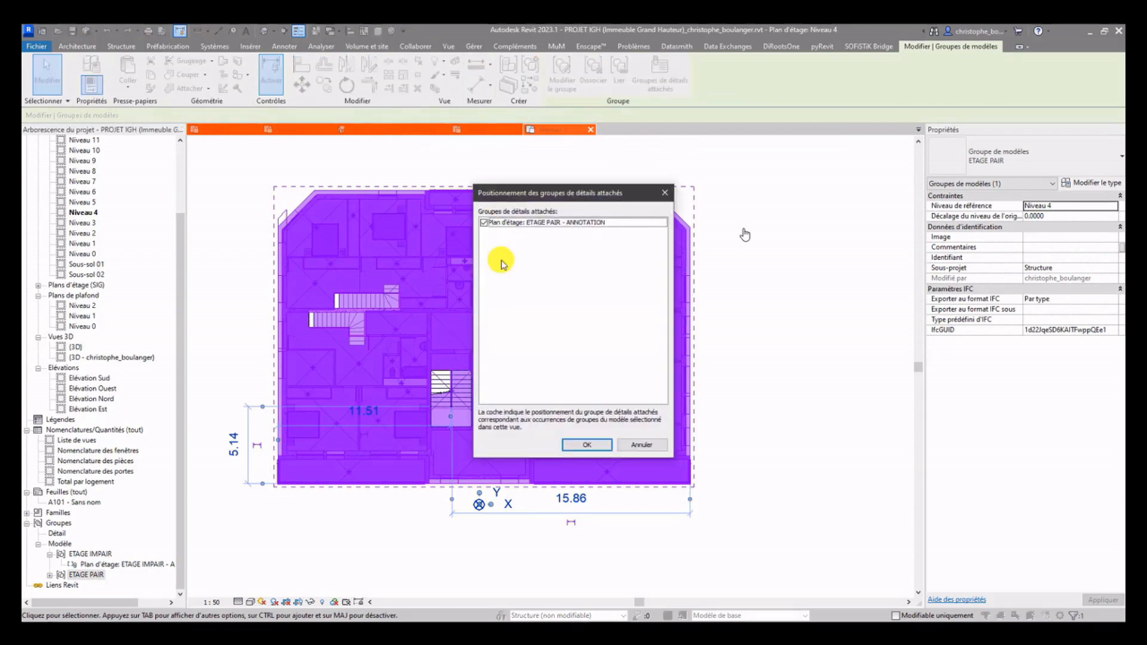
left_click(587, 445)
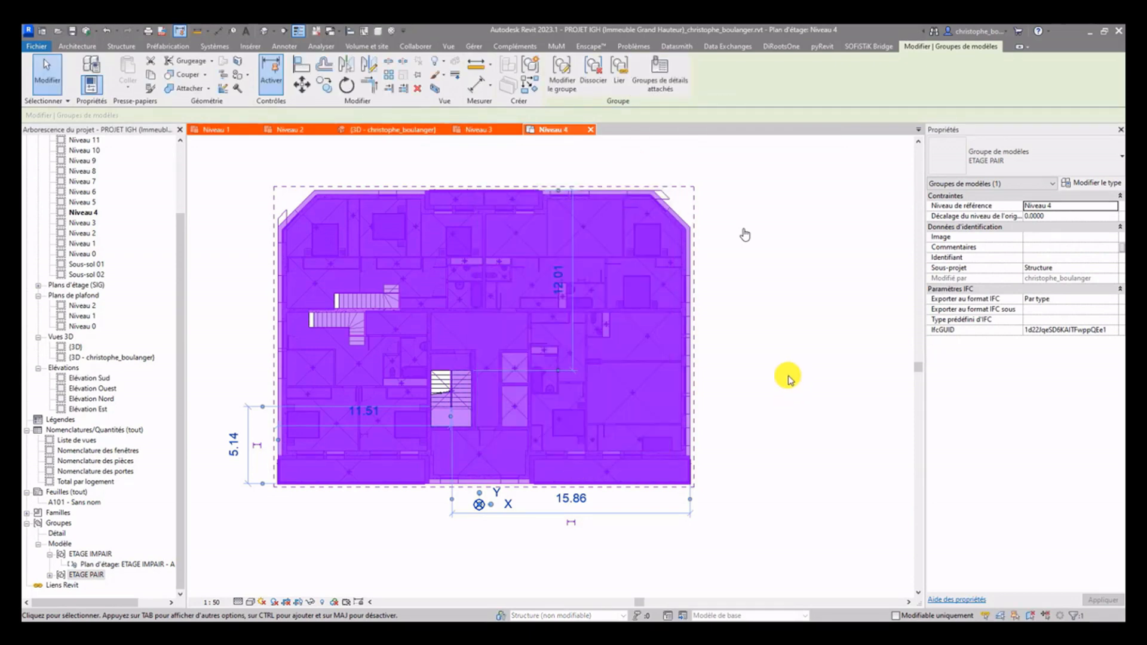
left_click(789, 379)
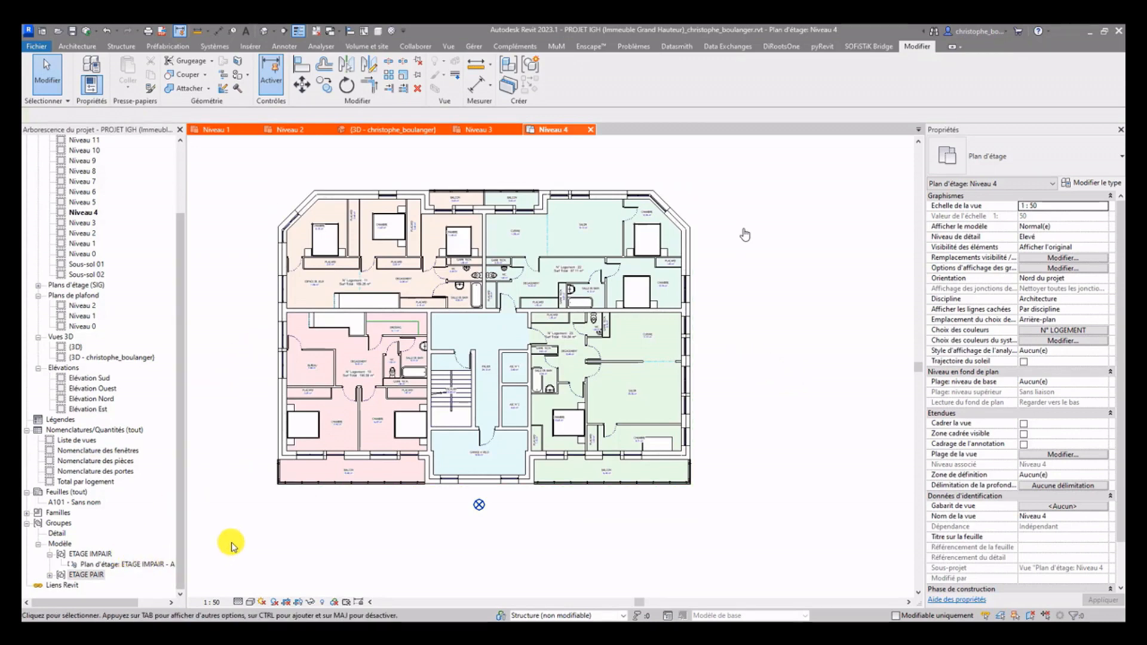
Duplicate the ETAGE PAIR model group and name the copy TOITURE
right_click(86, 575)
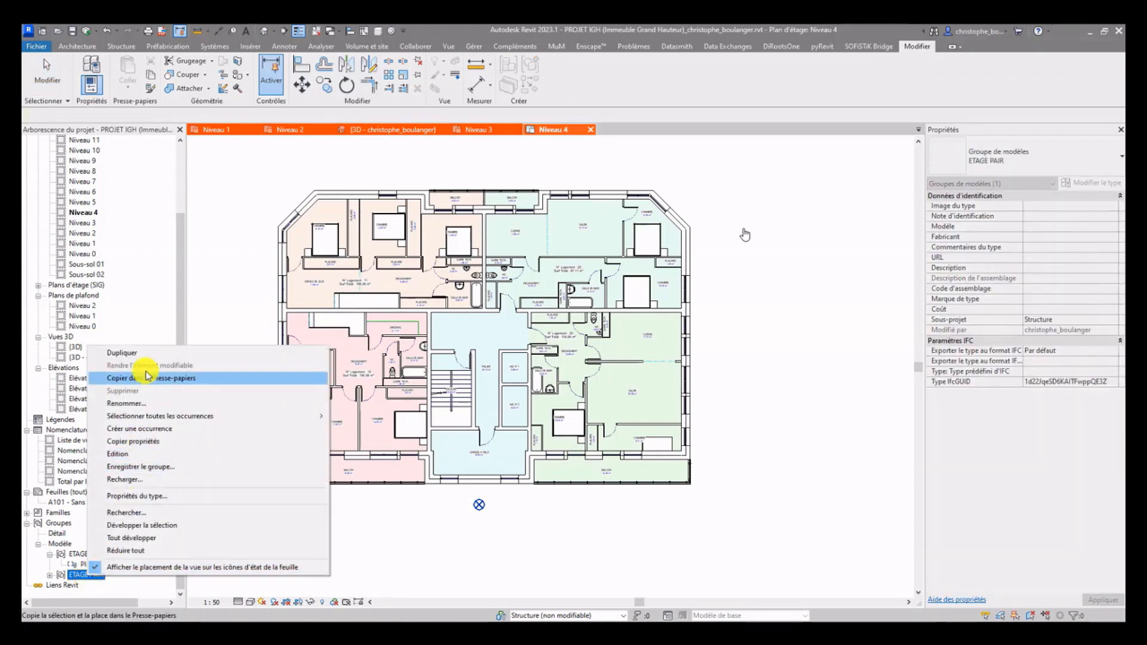
left_click(138, 354)
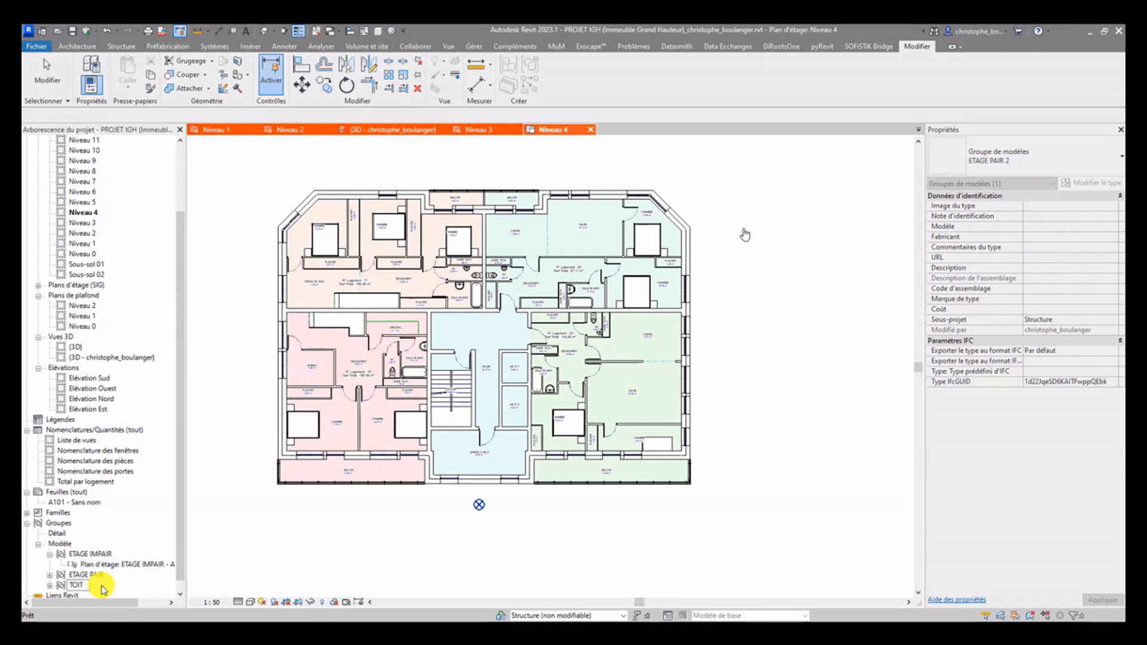
left_click(276, 526)
Open the Toiture floor plan and place the TOITURE model group in it
scroll(90, 224, "up", 5)
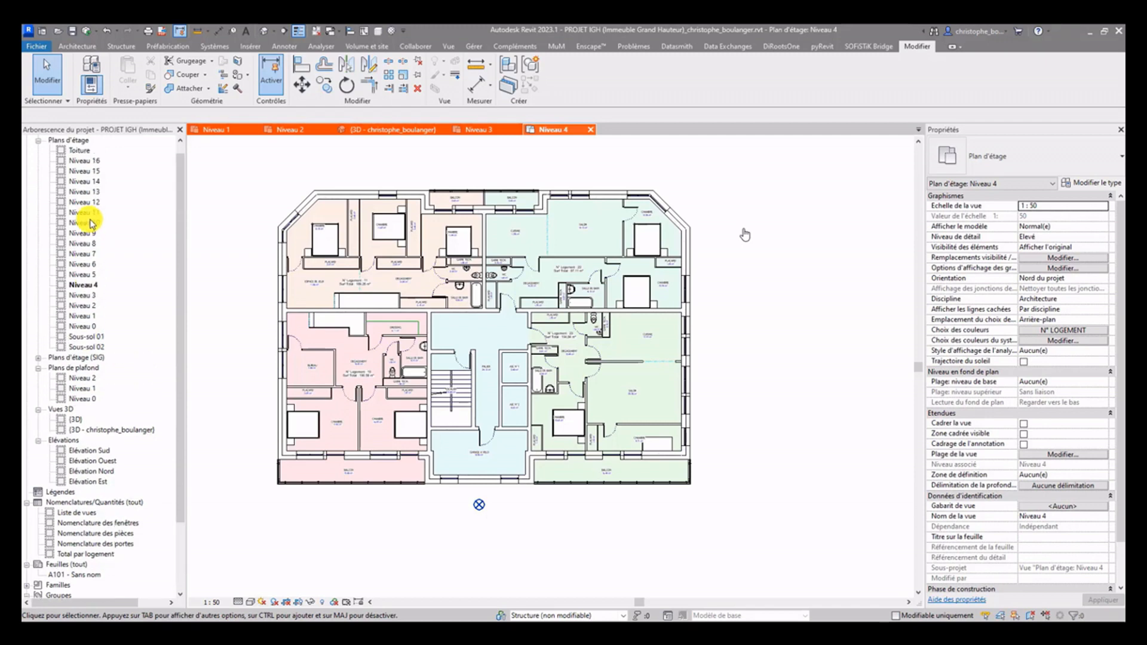
double_click(81, 161)
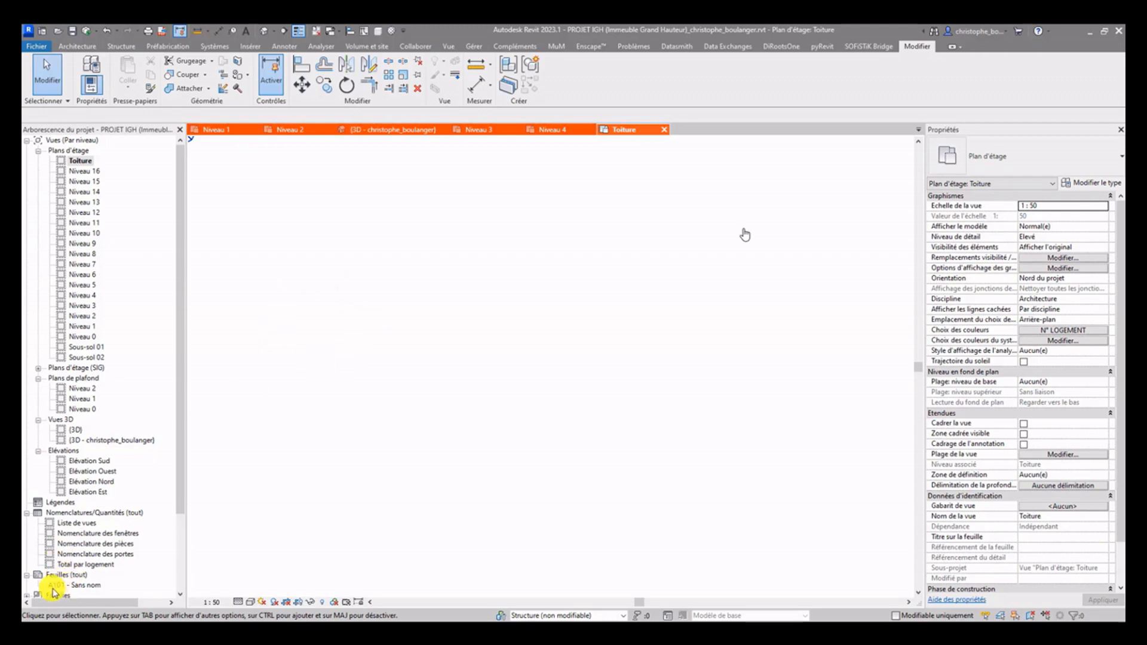
scroll(69, 512, "down", 3)
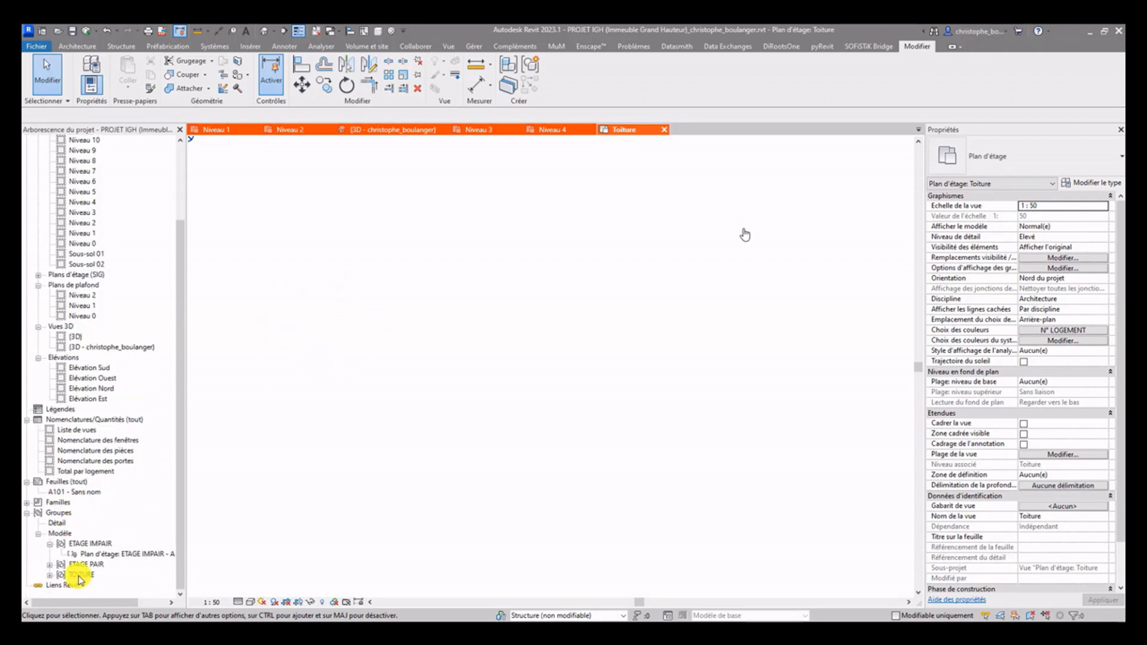
left_click(81, 575)
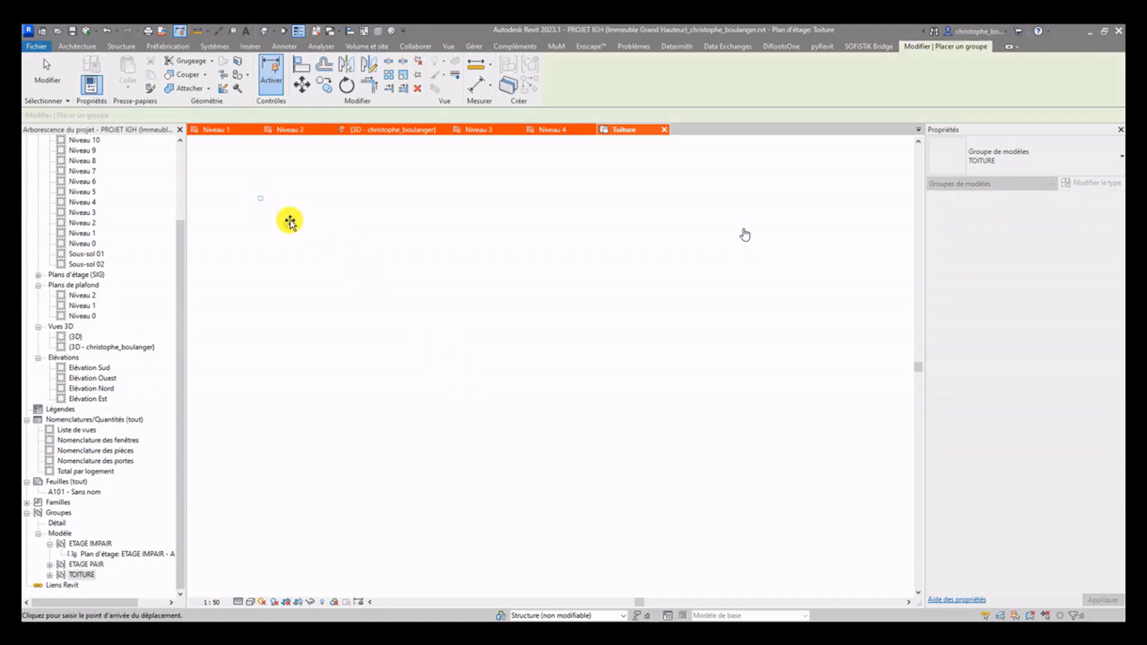
scroll(415, 320, "up", 6)
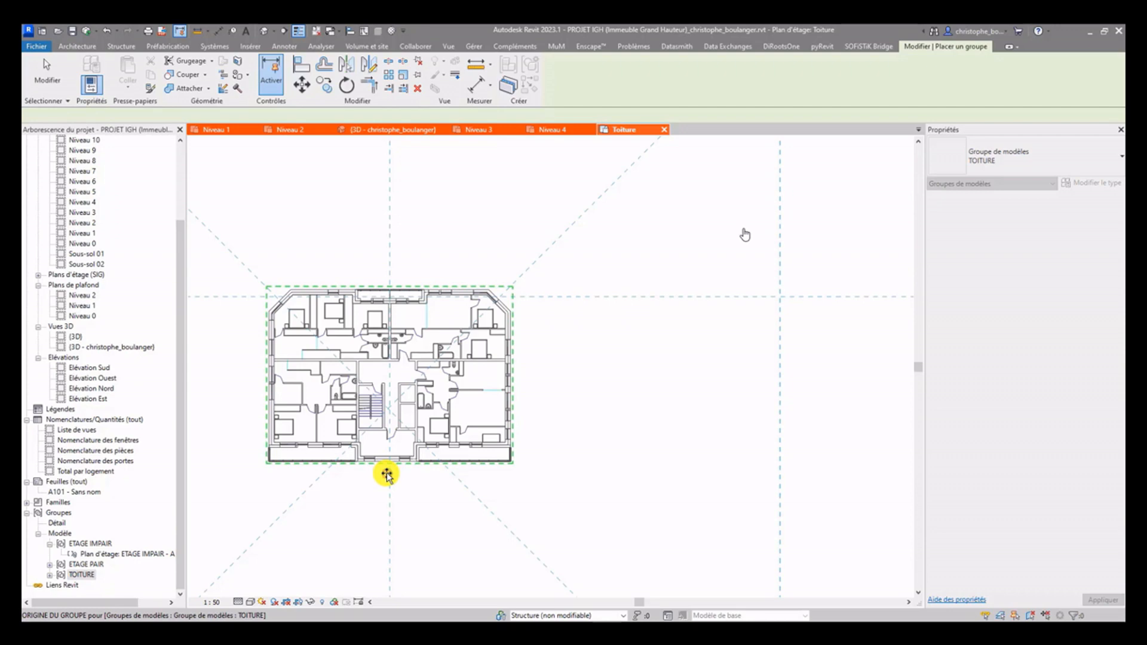
left_click(387, 475)
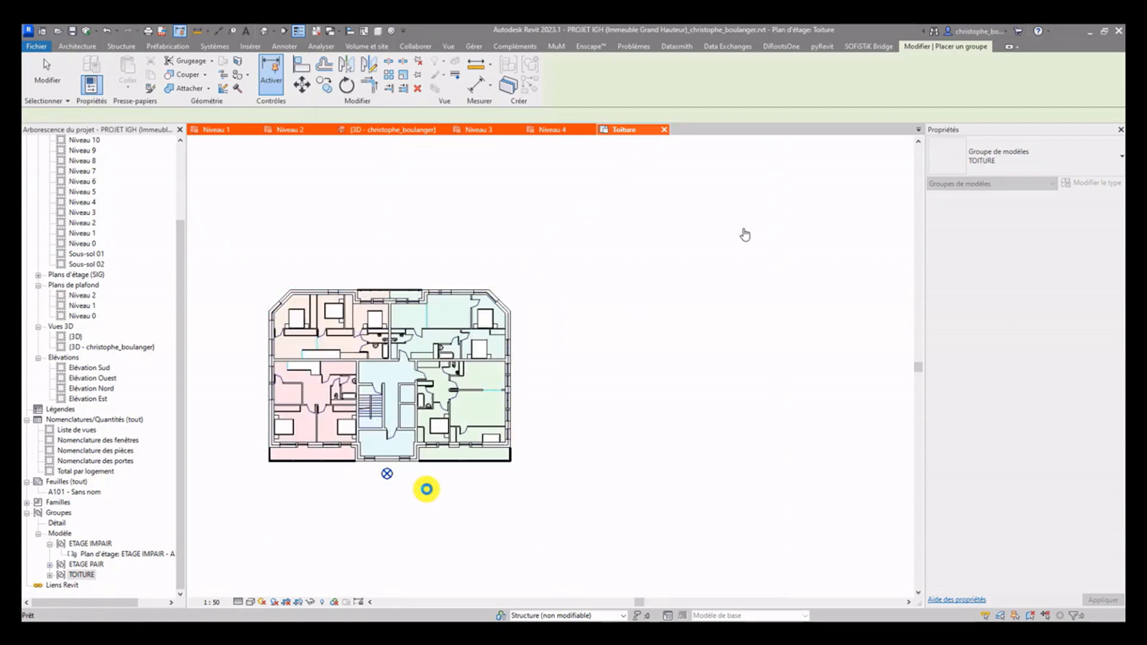
key("Escape")
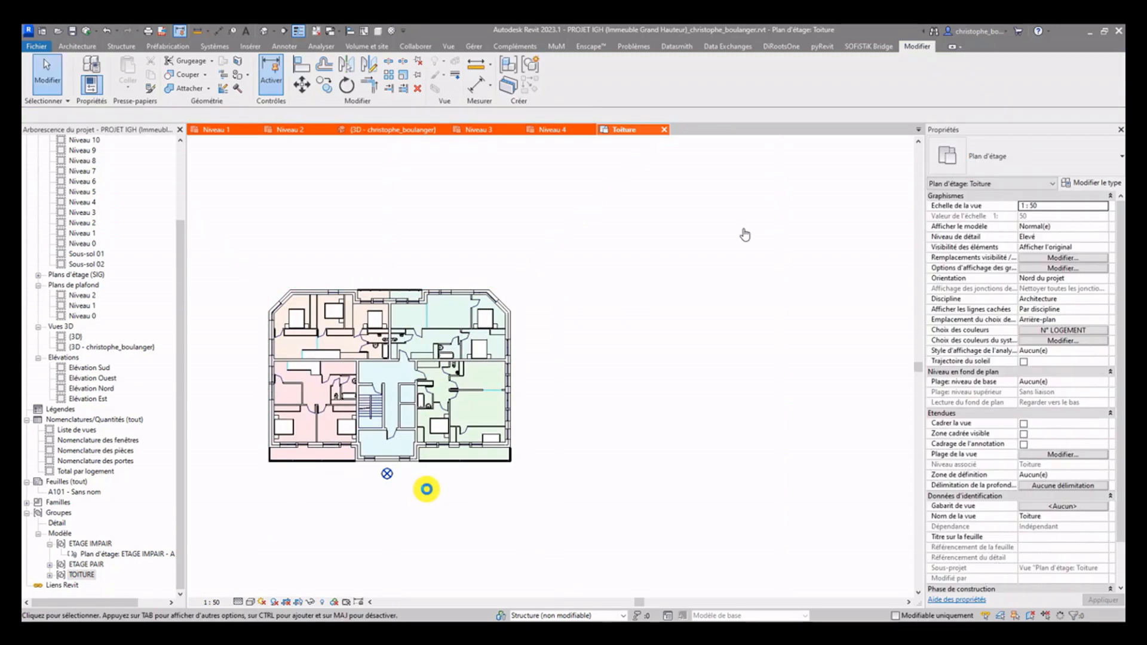
Enable the attached annotation detail group for the TOITURE group in the Toiture plan and deselect the group
left_click(453, 297)
middle_click_drag(426, 237, 633, 226)
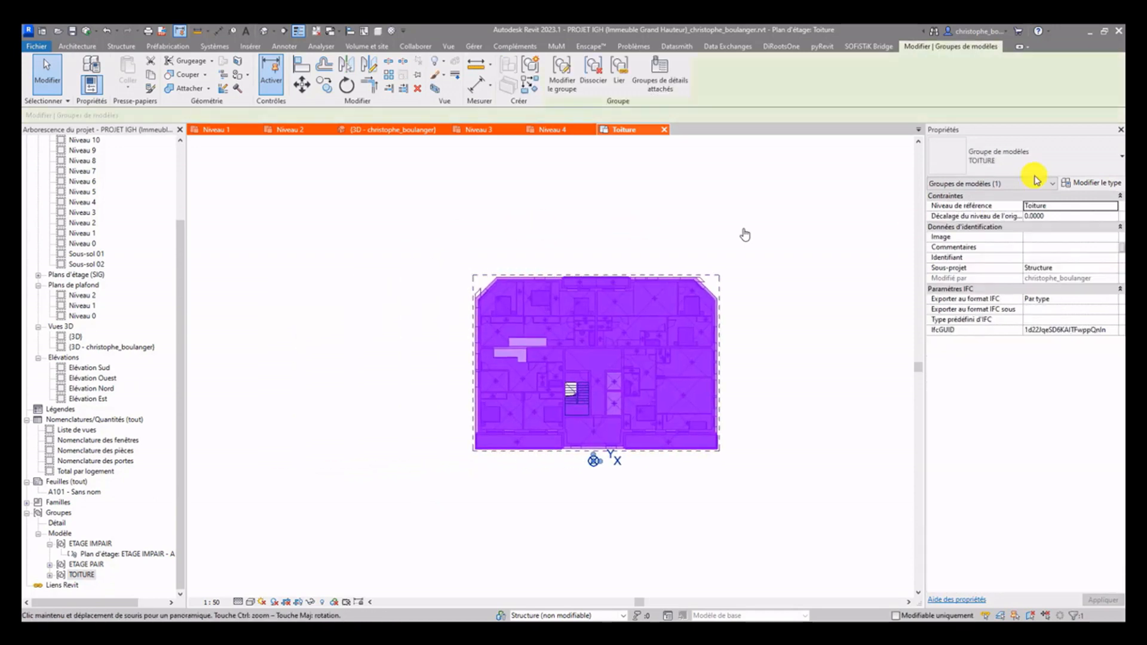
key("ctrl")
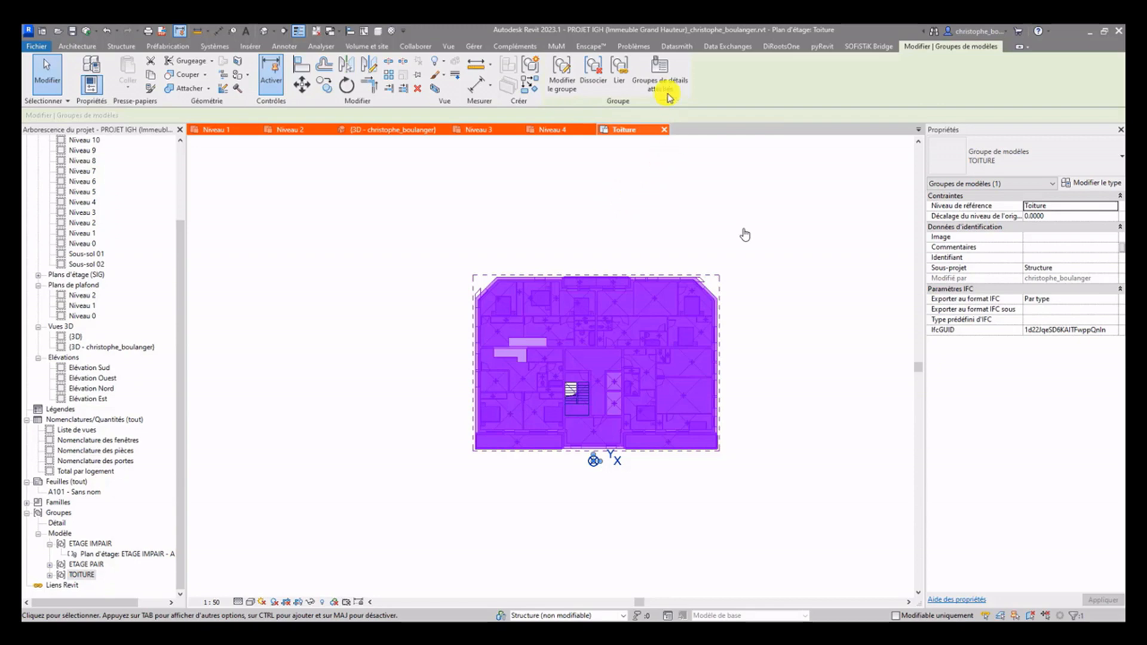
left_click(661, 76)
left_click(484, 222)
left_click(578, 444)
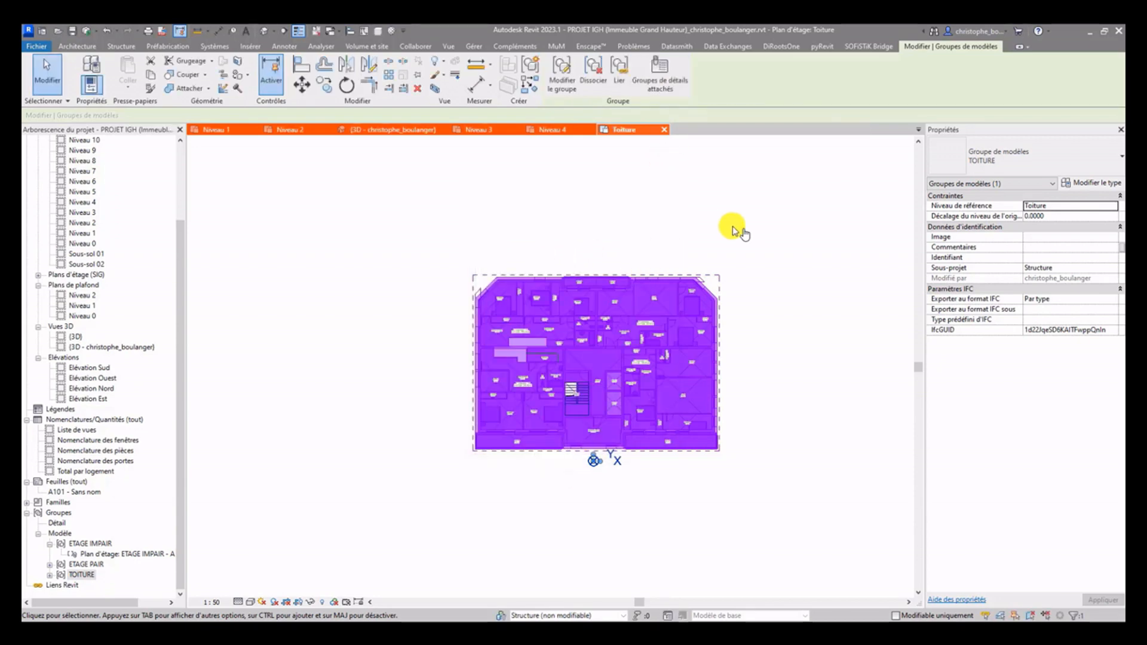
left_click(732, 229)
Start editing the TOITURE group and delete the partitions, rooms, doors and furniture of the two northern apartments inside the facade
scroll(672, 399, "up", 3)
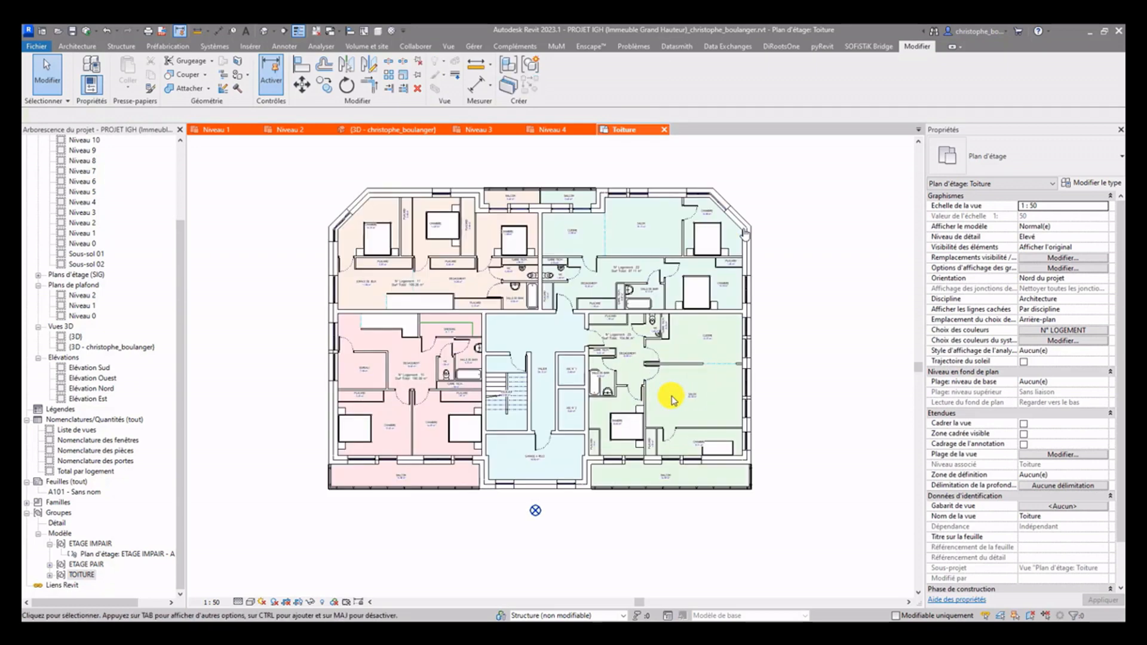
left_click(697, 315)
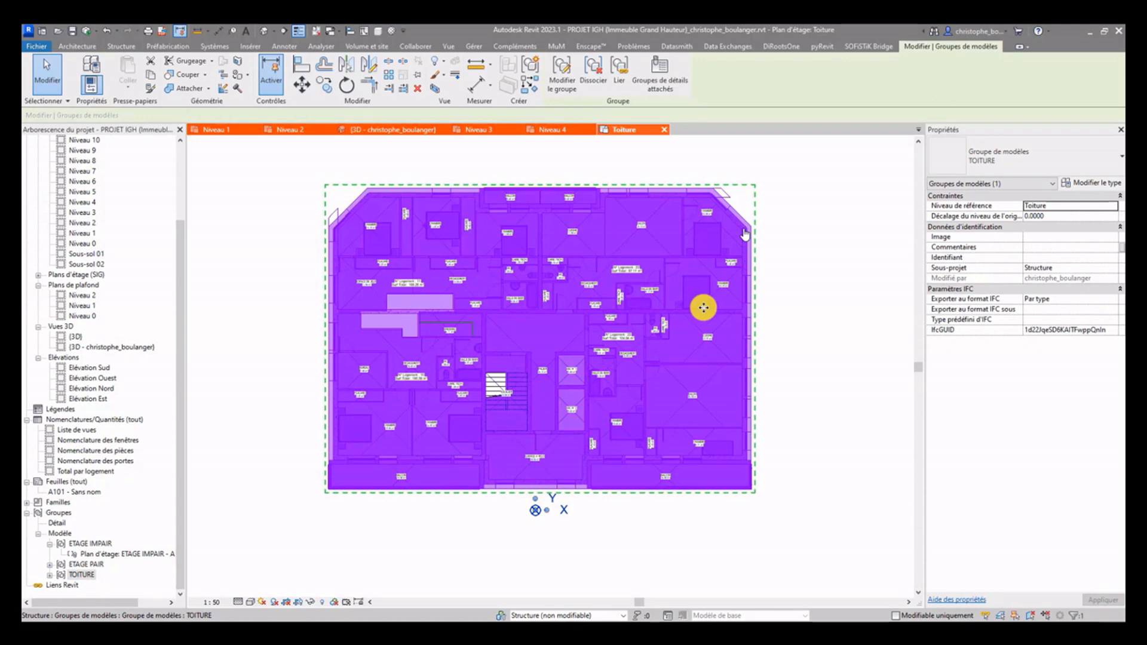
left_click(566, 84)
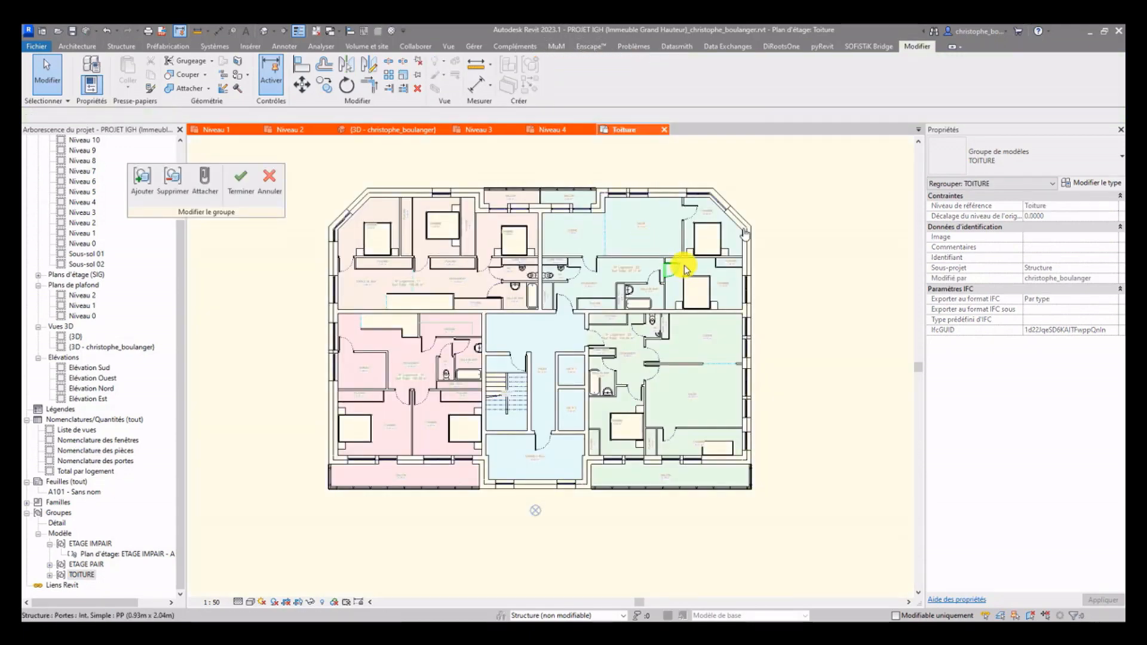
scroll(686, 263, "up", 4)
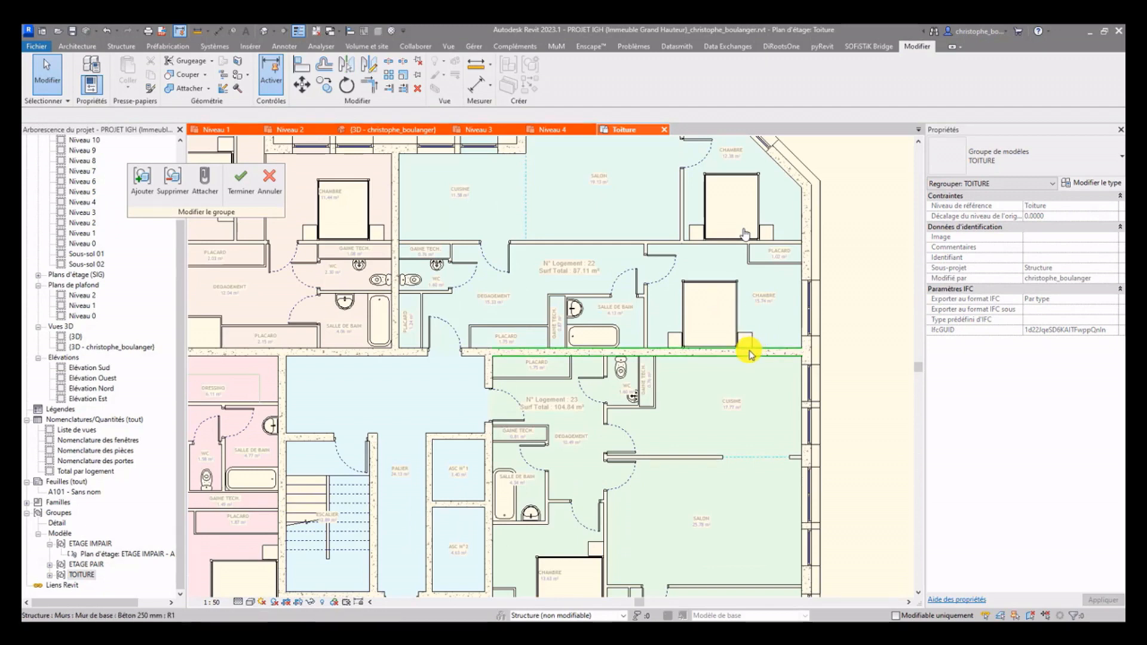
left_click_drag(776, 343, 380, 206)
scroll(418, 167, "down", 4)
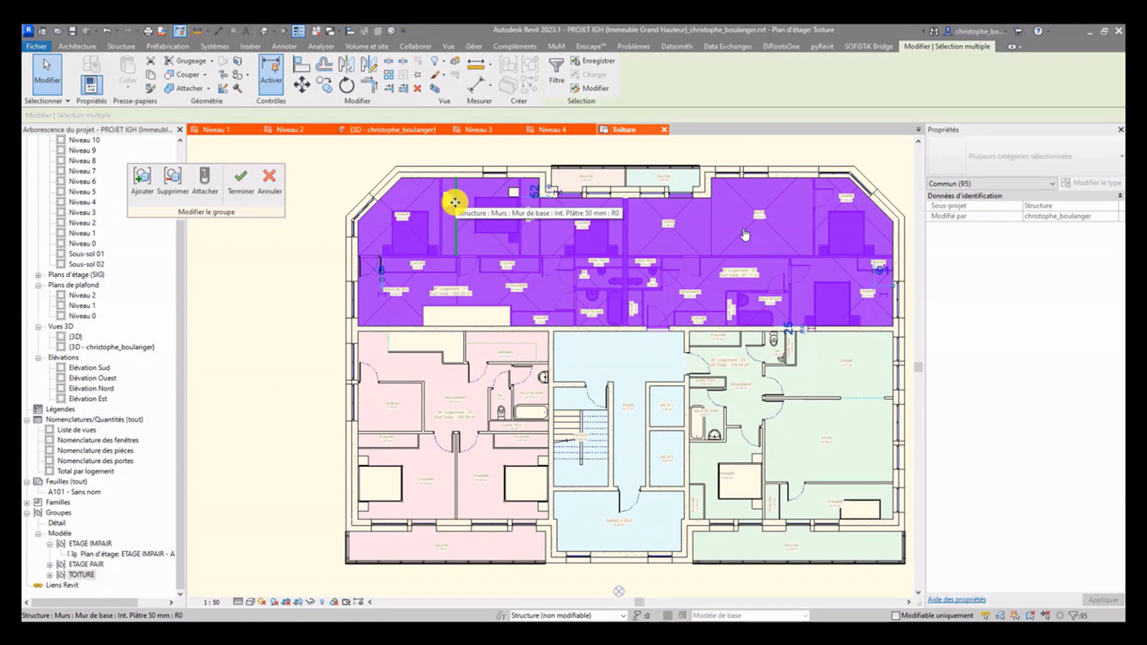
key("Delete")
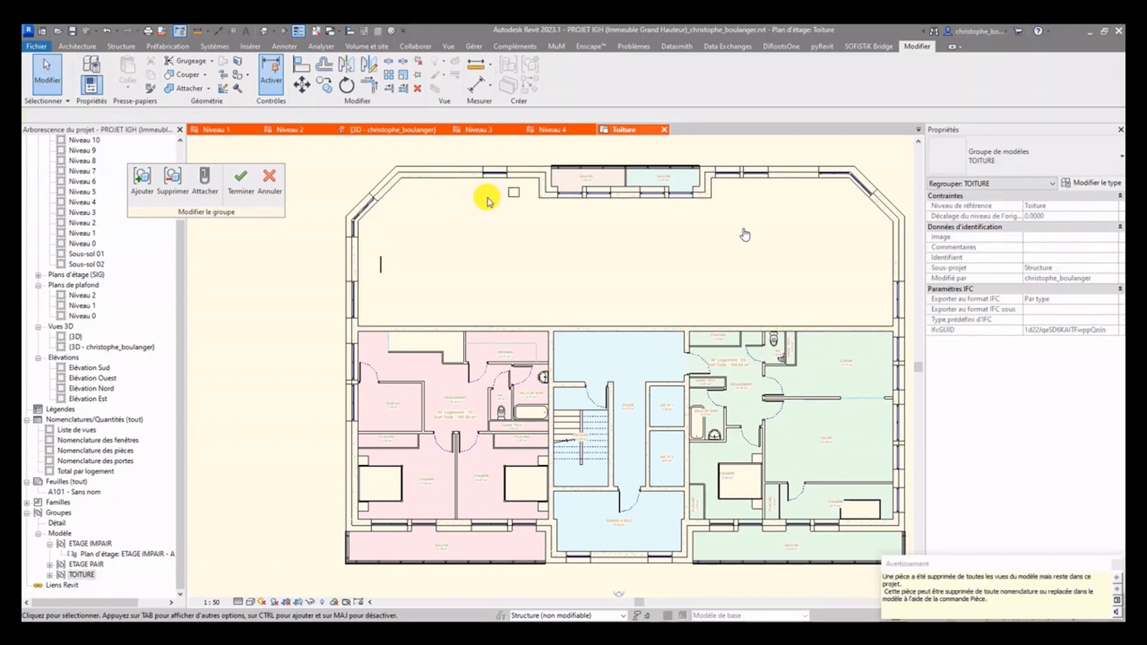
Delete the leftover square furniture piece and the short 50 mm plaster wall in the cleared northern area
left_click(518, 201)
key("Escape")
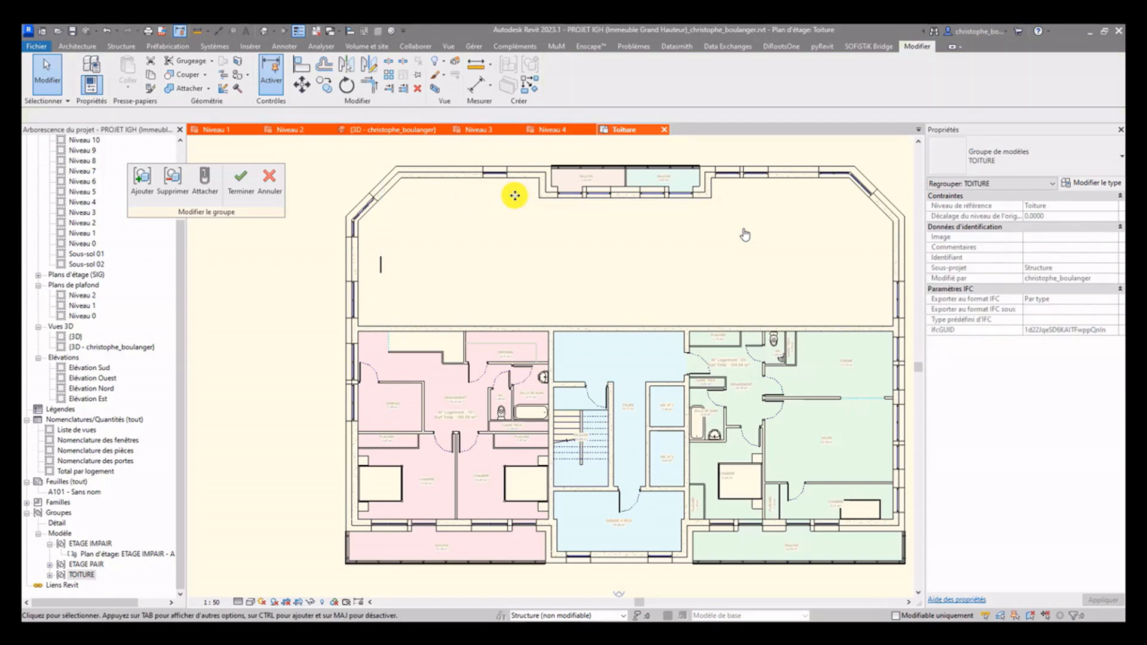
left_click(381, 257)
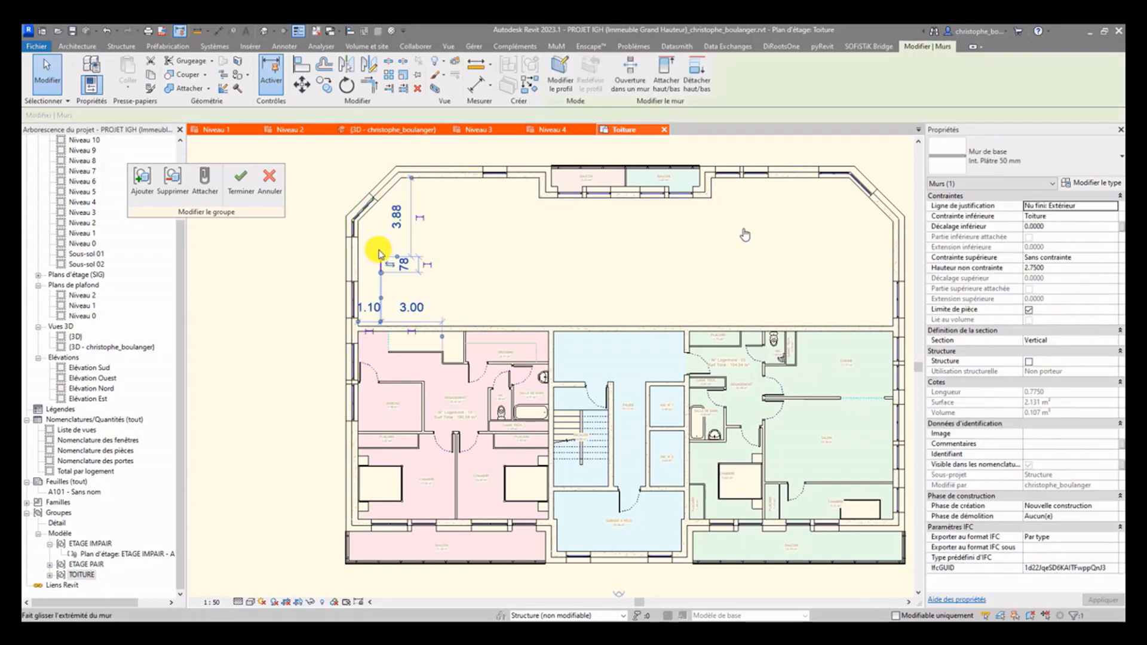
key("Delete")
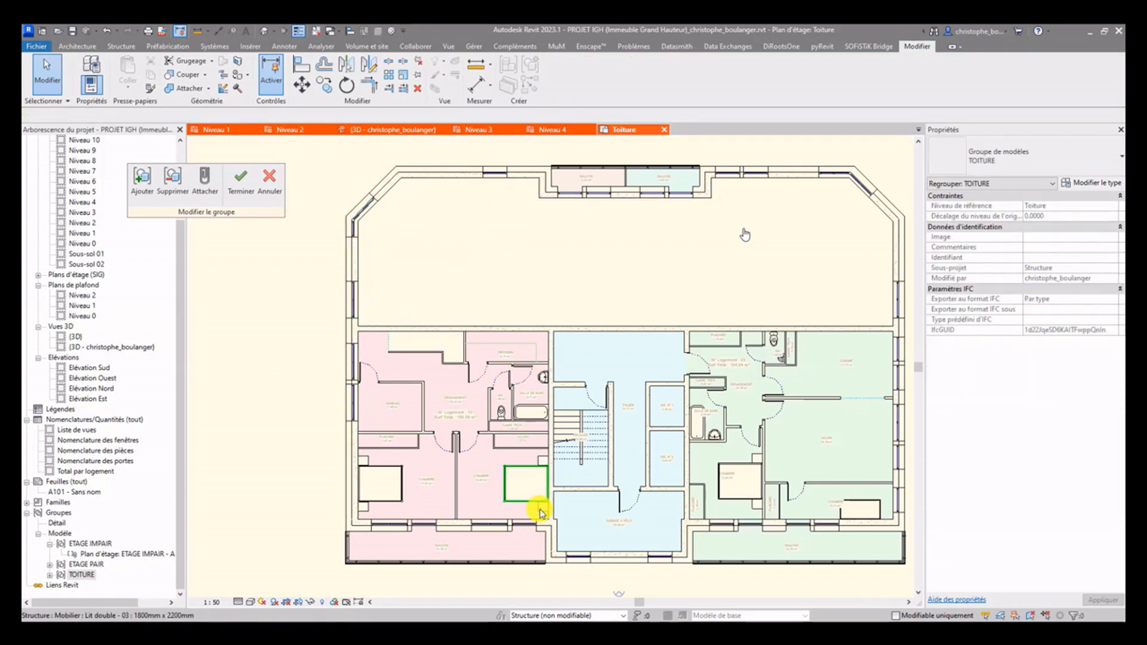
Delete the interior of apartment N° 10 west of the stairwell, including its northern separating wall
scroll(534, 518, "up", 3)
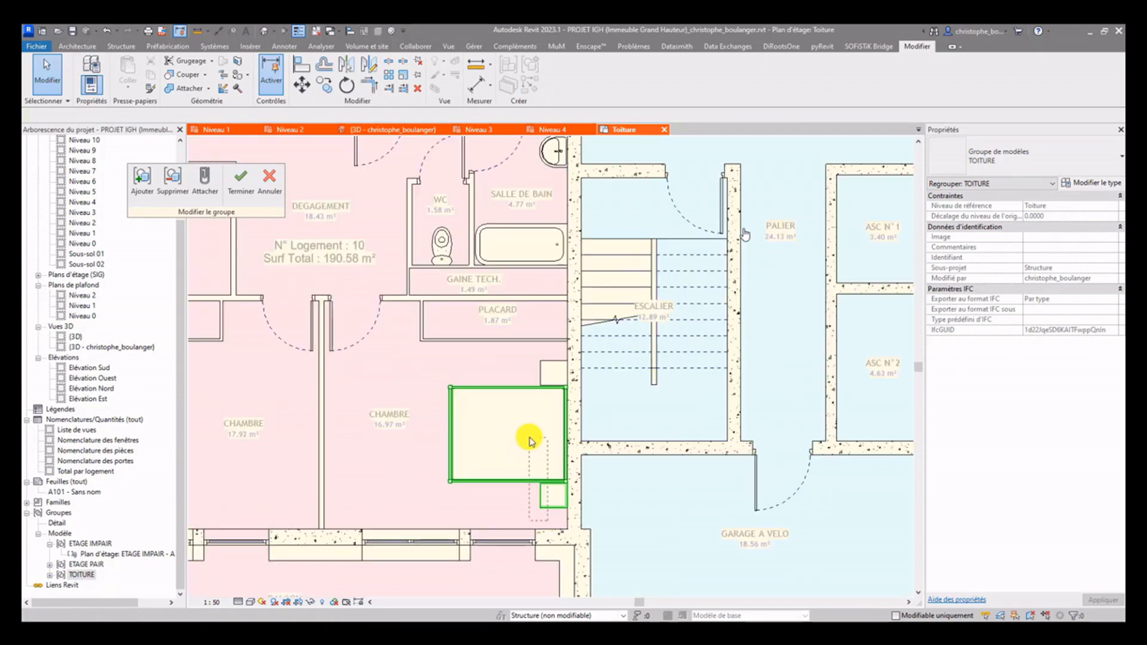
scroll(524, 435, "down", 1)
left_click_drag(523, 427, 305, 170)
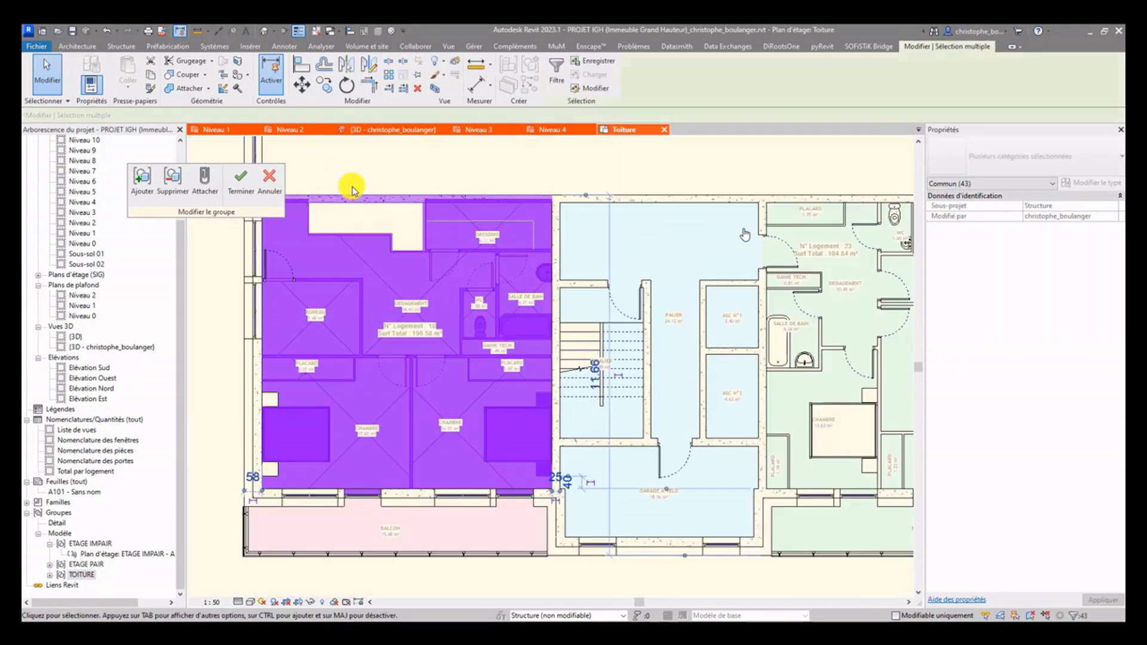
middle_click_drag(366, 192, 478, 258)
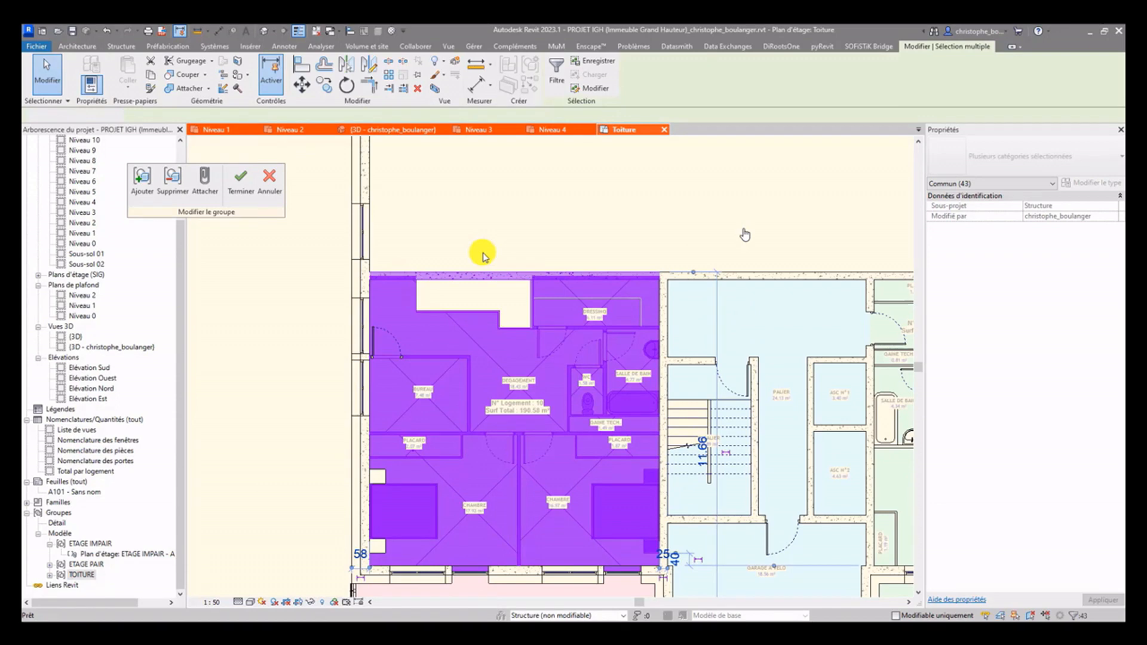
key("Delete")
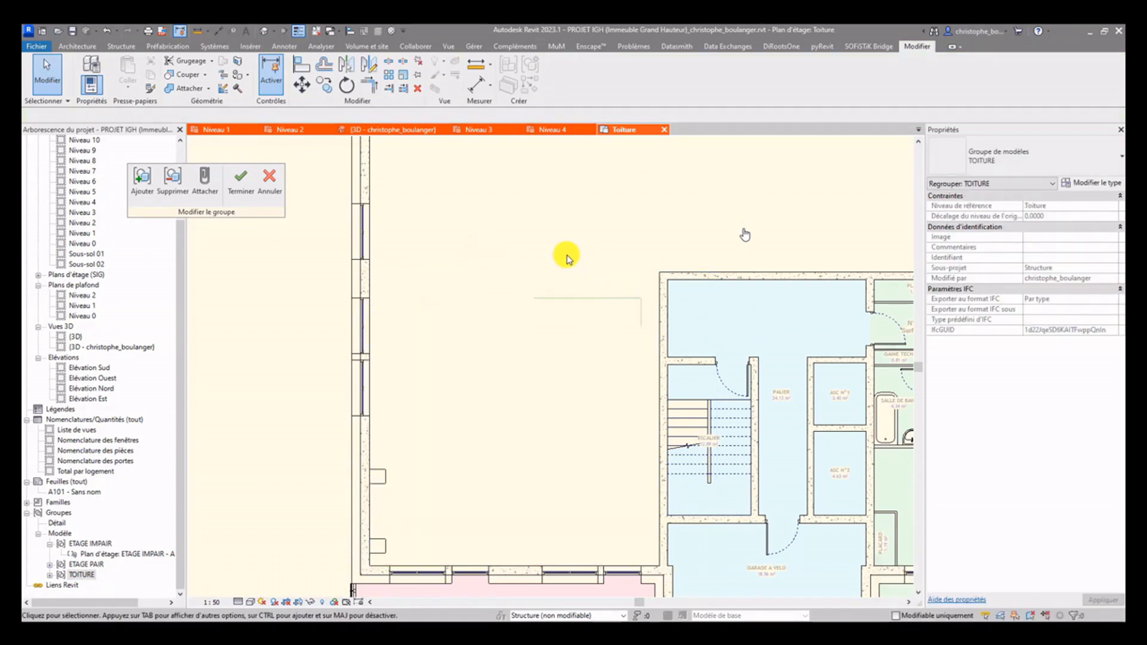
Delete the interior of apartment N° 23 east of the elevator shafts, including its northern separating wall
scroll(456, 187, "down", 3)
middle_click_drag(448, 192, 625, 193)
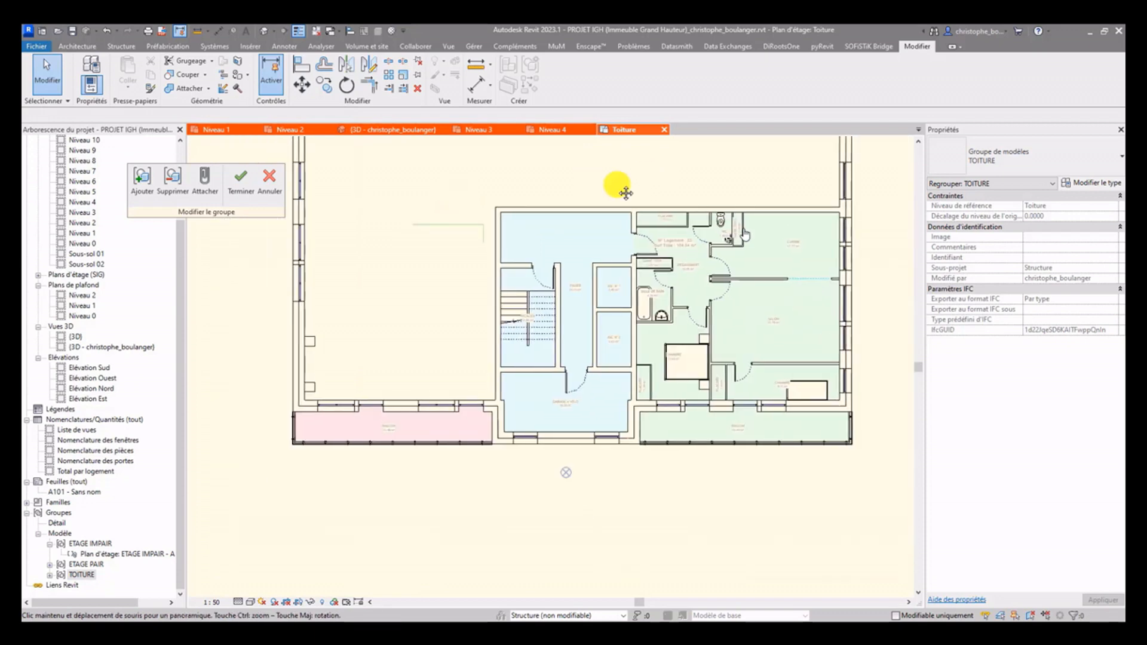
scroll(678, 428, "up", 4)
left_click_drag(580, 223, 468, 149)
scroll(544, 223, "down", 1)
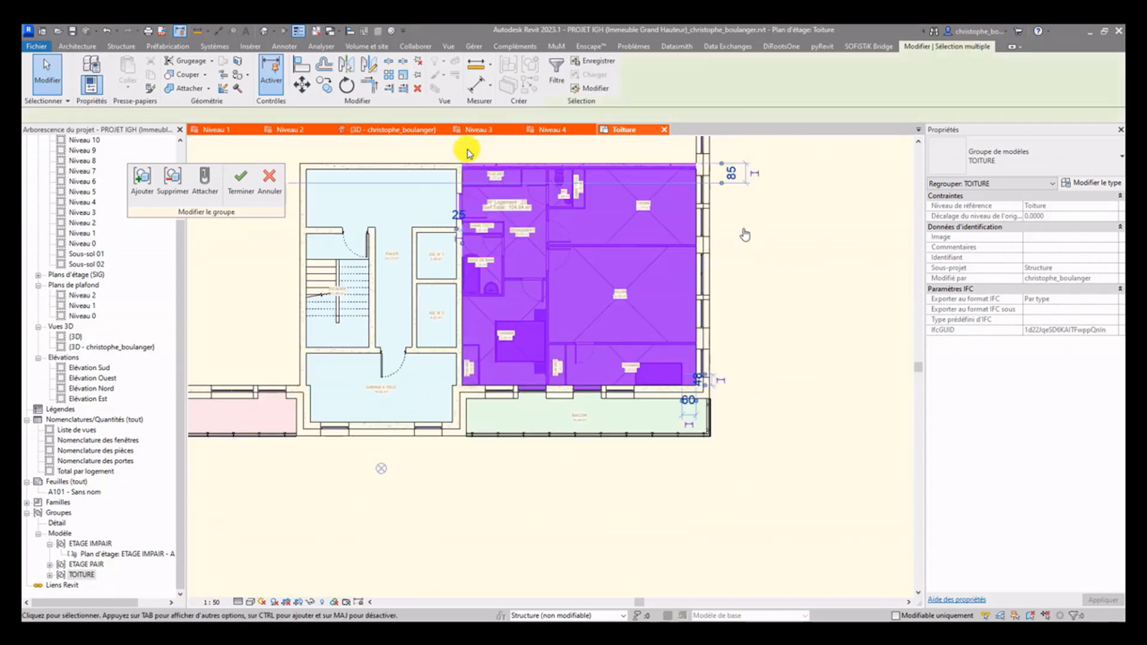
key("Delete")
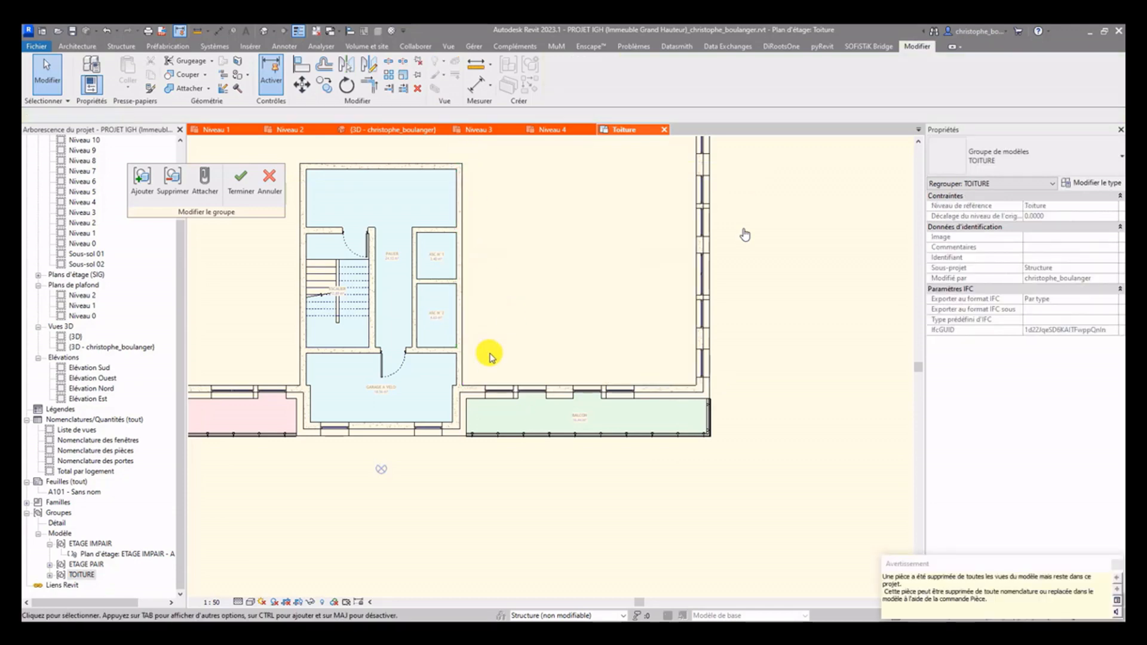
Delete the GARAGE A VELO room and the two short concrete walls on its east and west sides
scroll(657, 323, "up", 4)
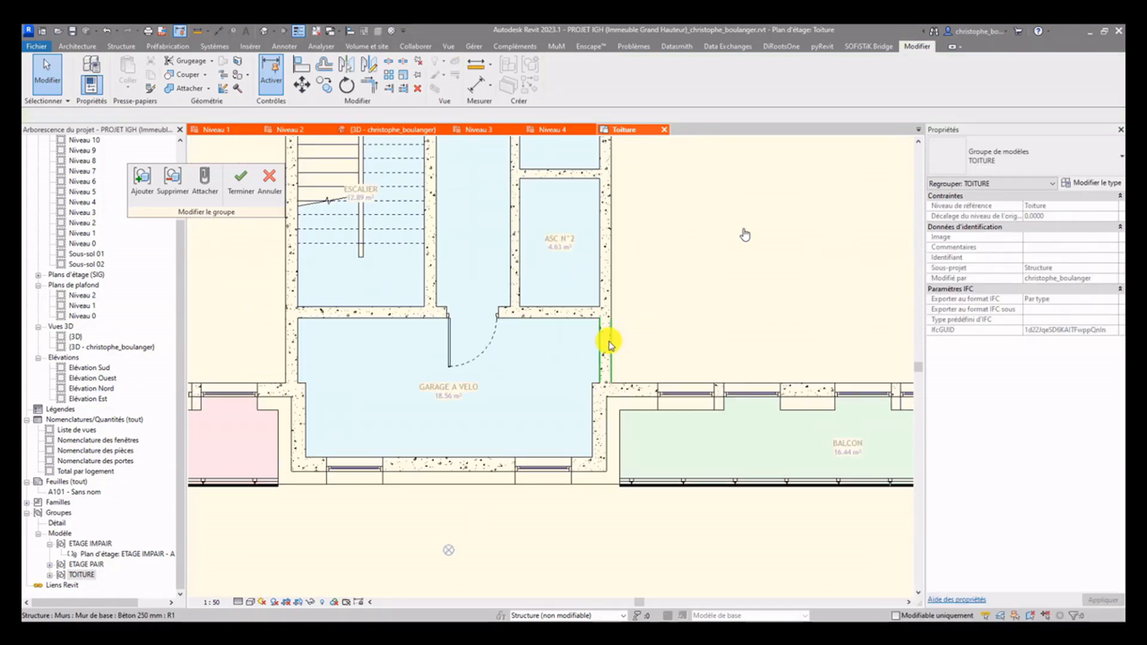
left_click(610, 346)
left_click(650, 352)
middle_click_drag(650, 353, 588, 345)
left_click_drag(589, 346, 467, 342)
middle_click_drag(328, 353, 525, 358)
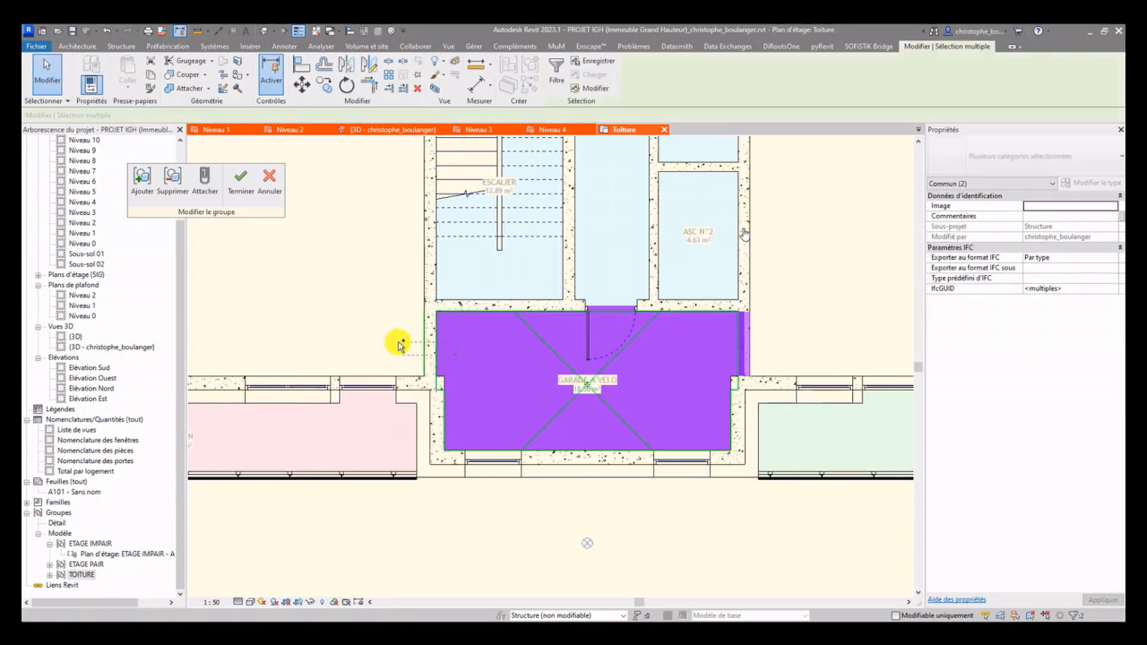
left_click_drag(400, 346, 400, 346)
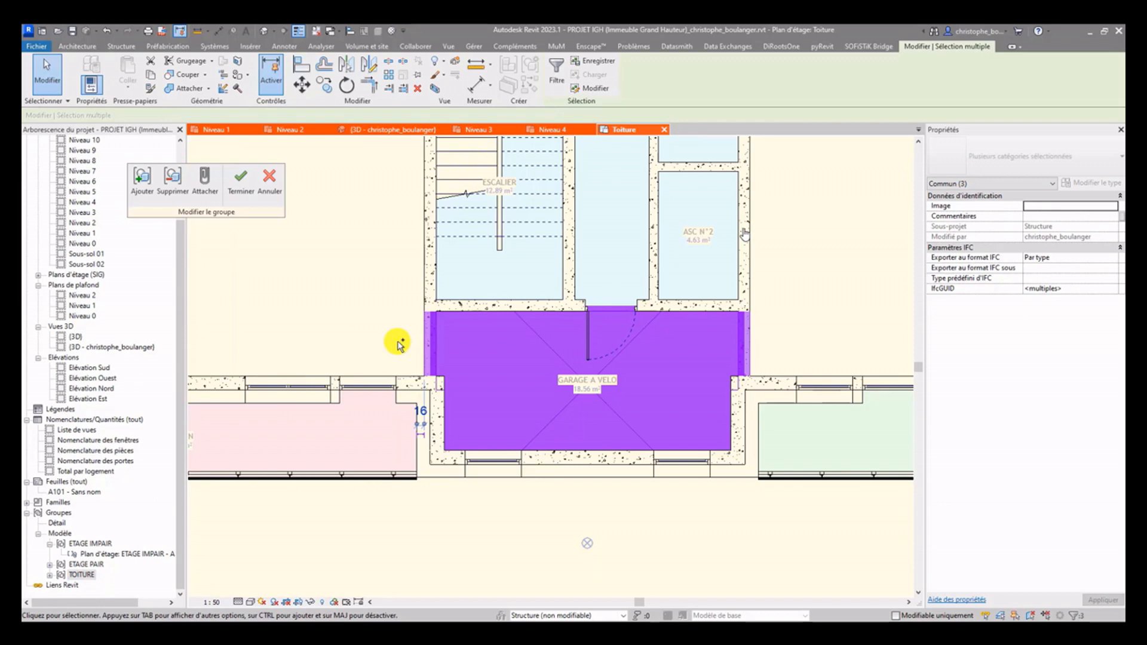
key("Delete")
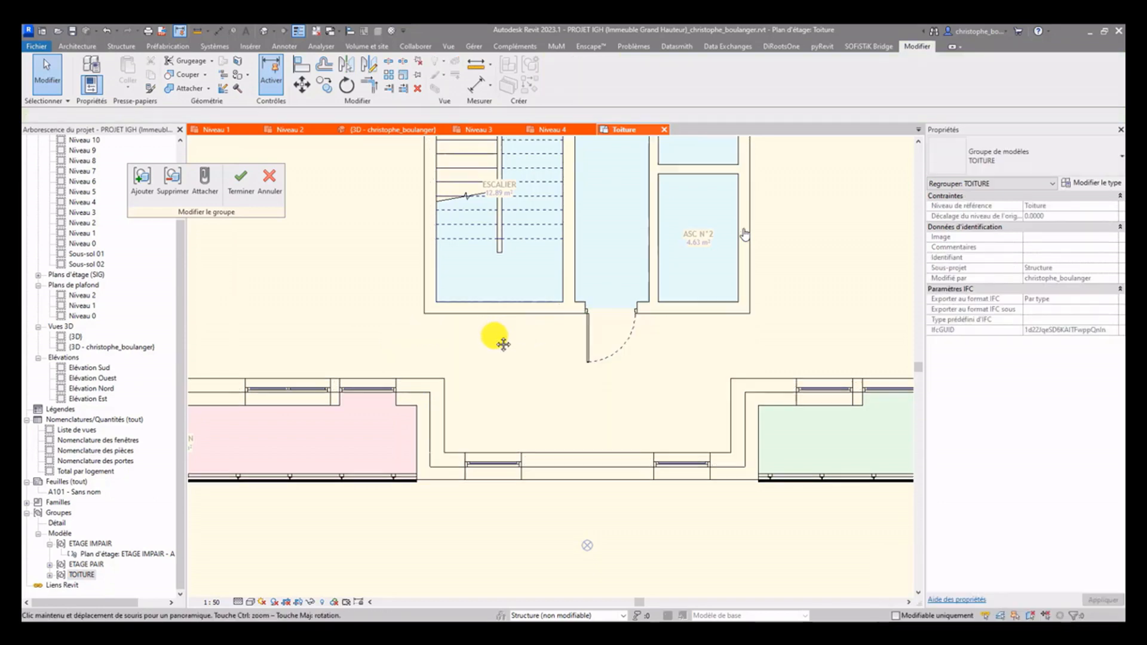
Delete the guardrail and the BALCON room of the southwest balcony
middle_click_drag(500, 342, 566, 384)
scroll(564, 382, "down", 2)
middle_click_drag(403, 398, 472, 401)
scroll(414, 456, "up", 1)
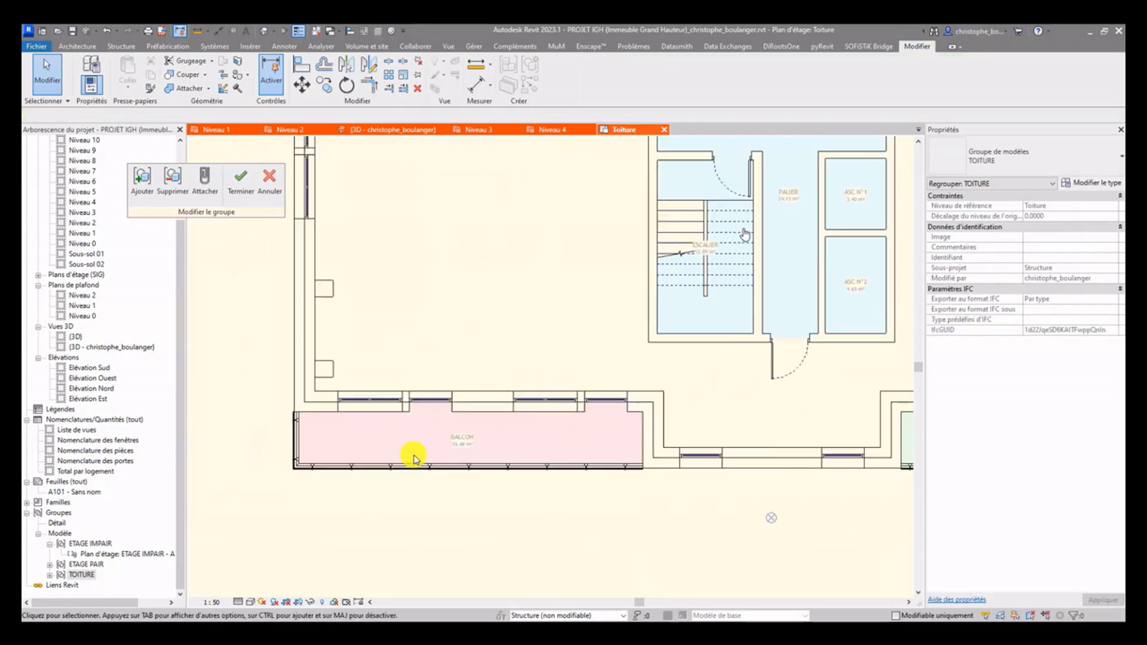
scroll(413, 459, "up", 1)
left_click(440, 470)
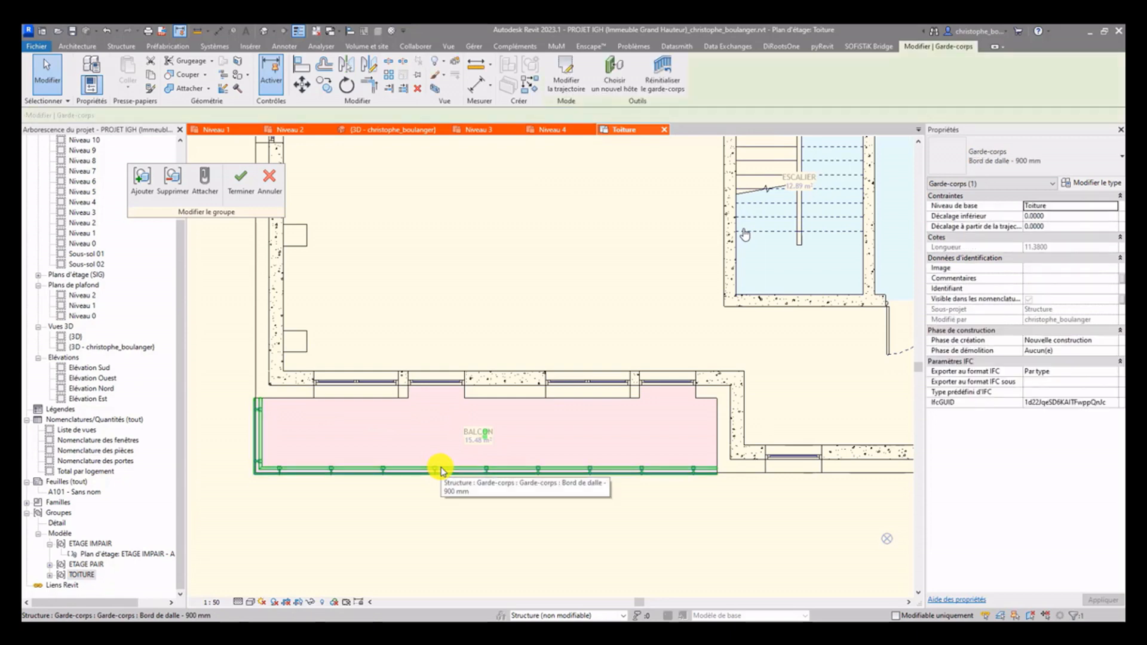
key("Escape")
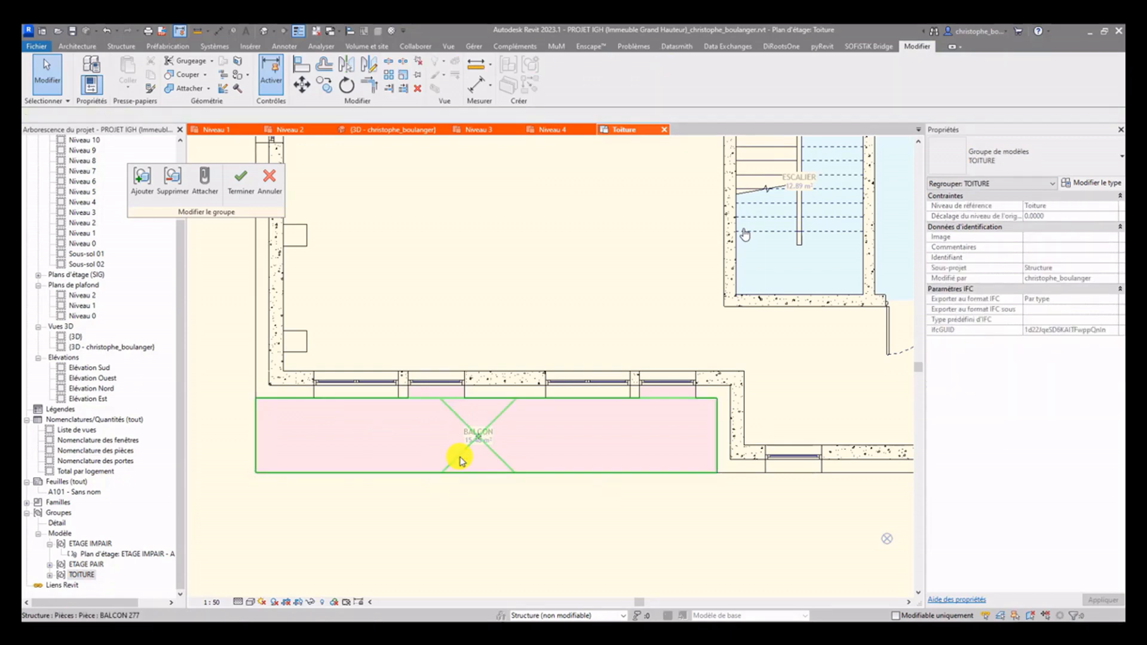
left_click(462, 461)
key("Delete")
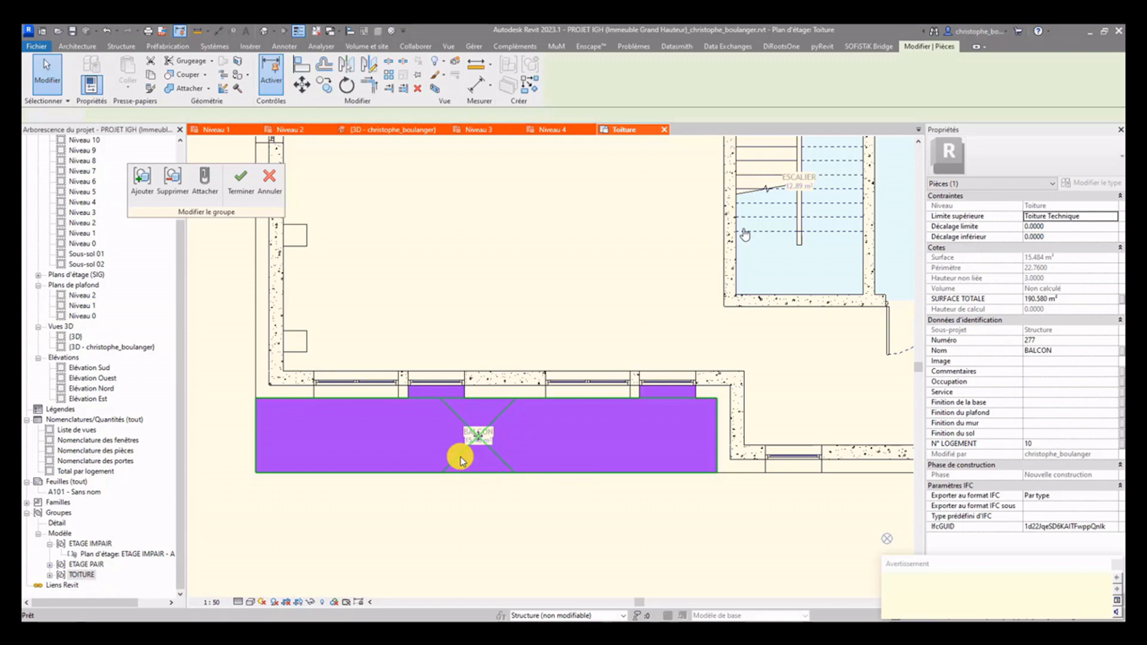
Delete the BALCON room and the guardrail of the southeast balcony
scroll(527, 456, "down", 2)
middle_click_drag(827, 421, 563, 420)
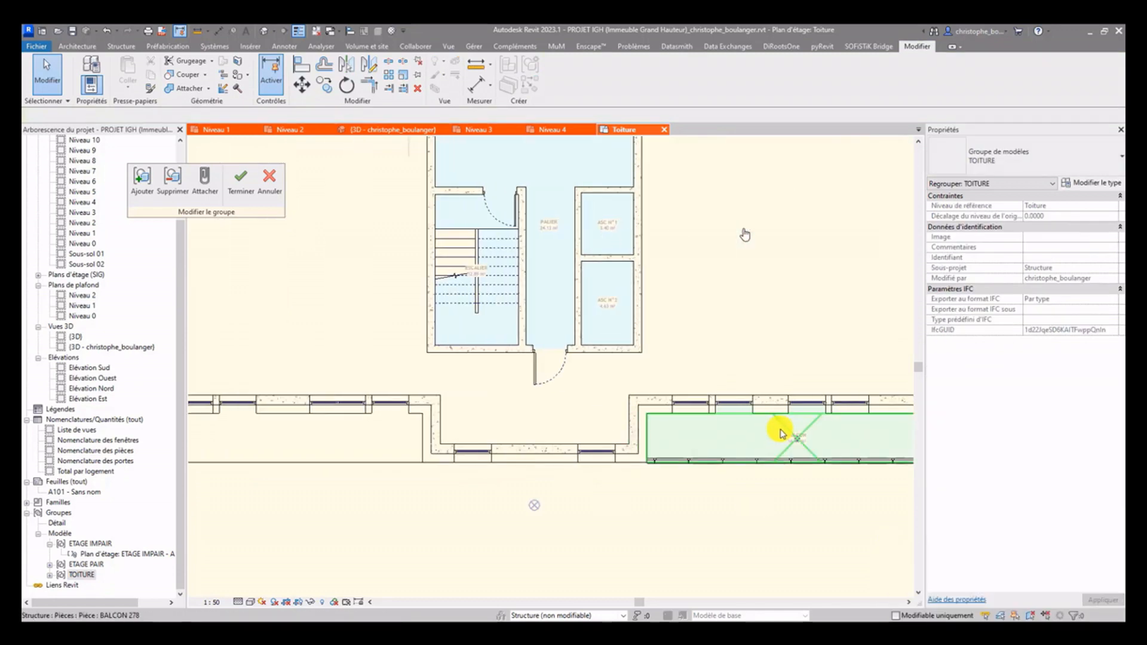
middle_click_drag(786, 435, 665, 449)
left_click(666, 450)
key("Delete")
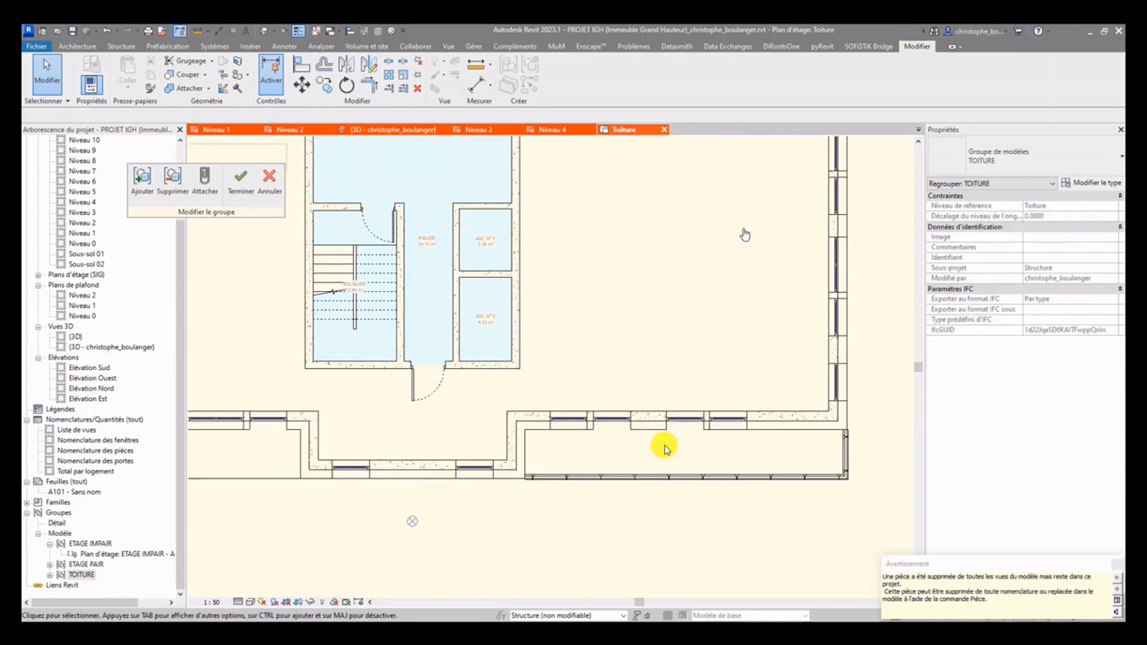
left_click(719, 477)
key("Delete")
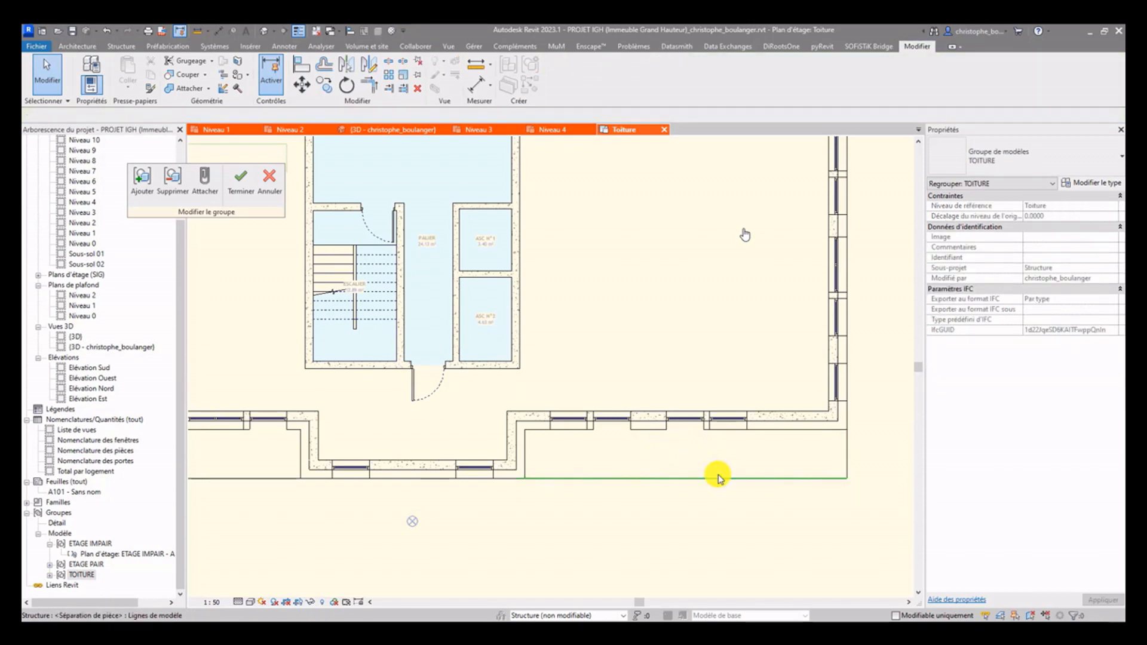
Delete the concrete slab and the room separation lines of the two south balconies
left_click(705, 479)
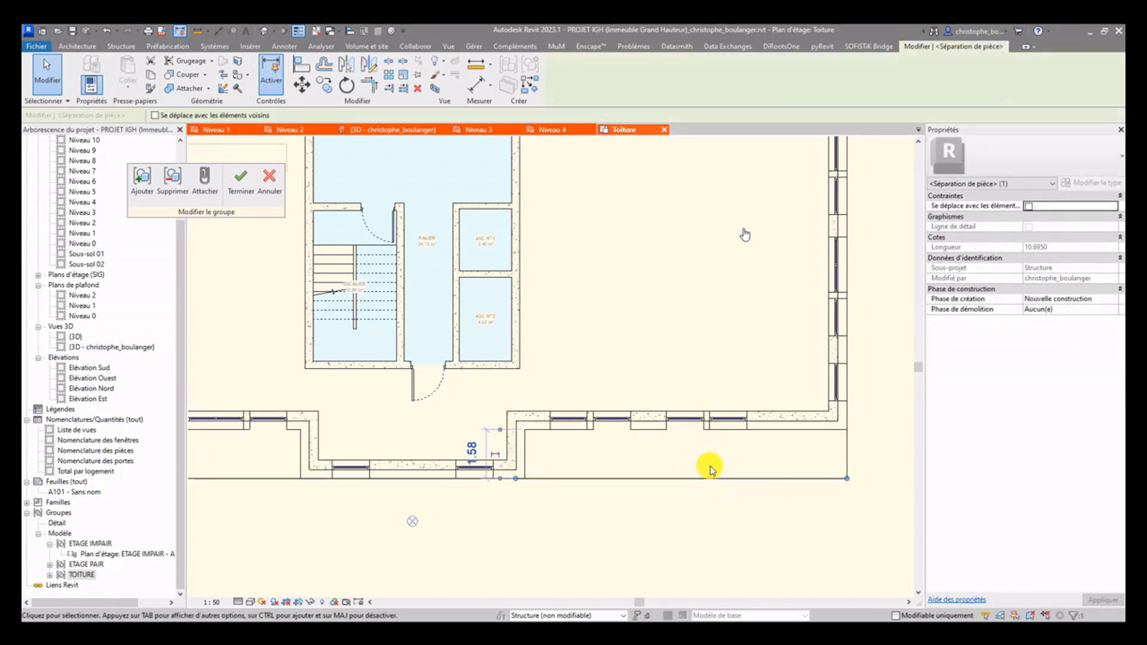
key("Escape")
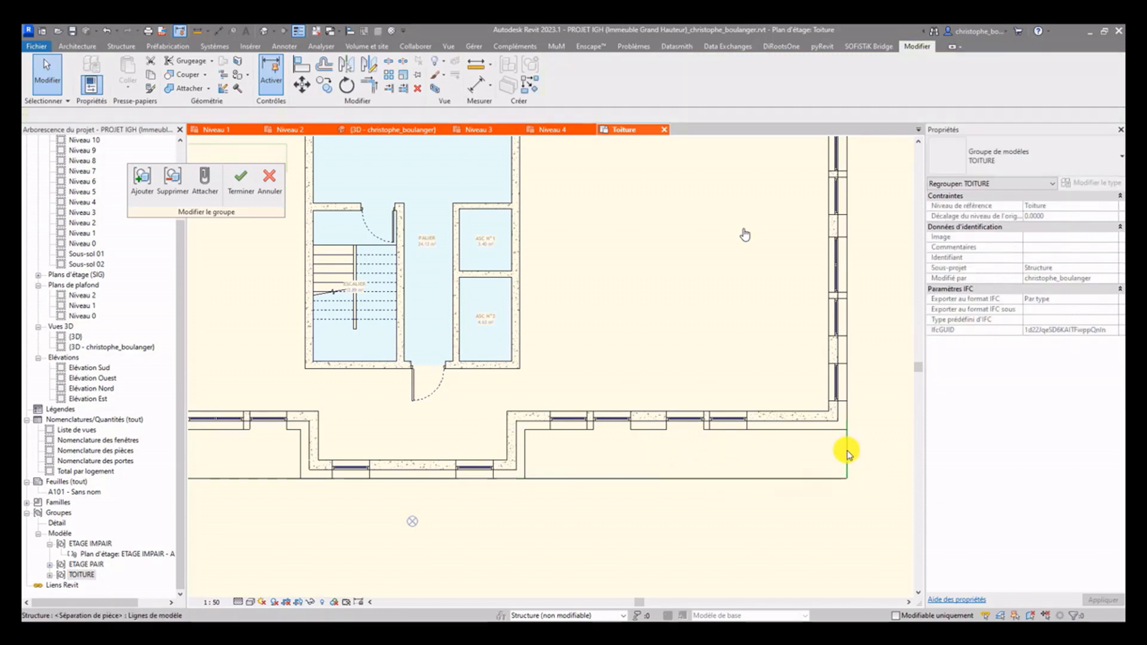
left_click_drag(848, 498, 820, 463)
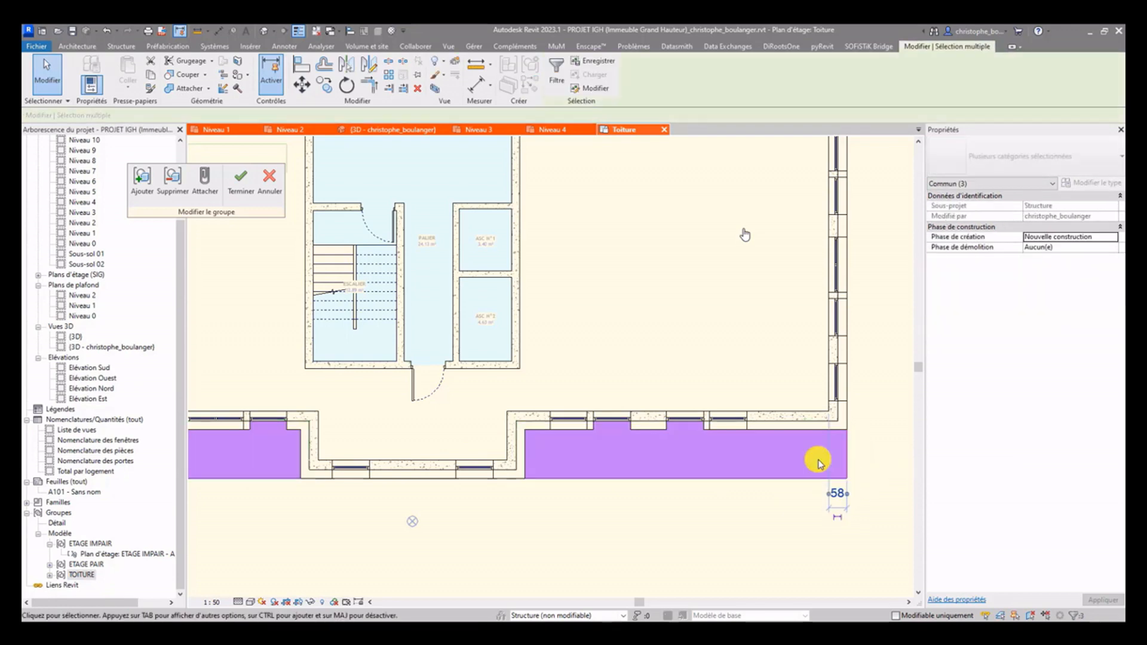
scroll(725, 448, "down", 3)
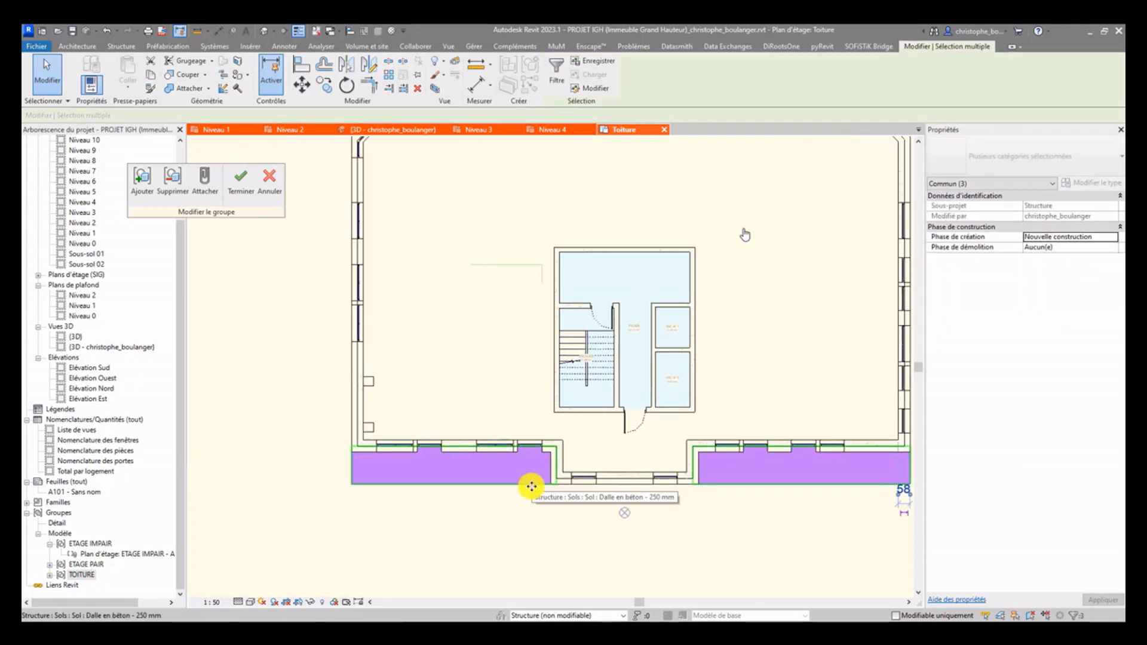
left_click(527, 486)
left_click_drag(401, 504, 336, 485)
key("Delete")
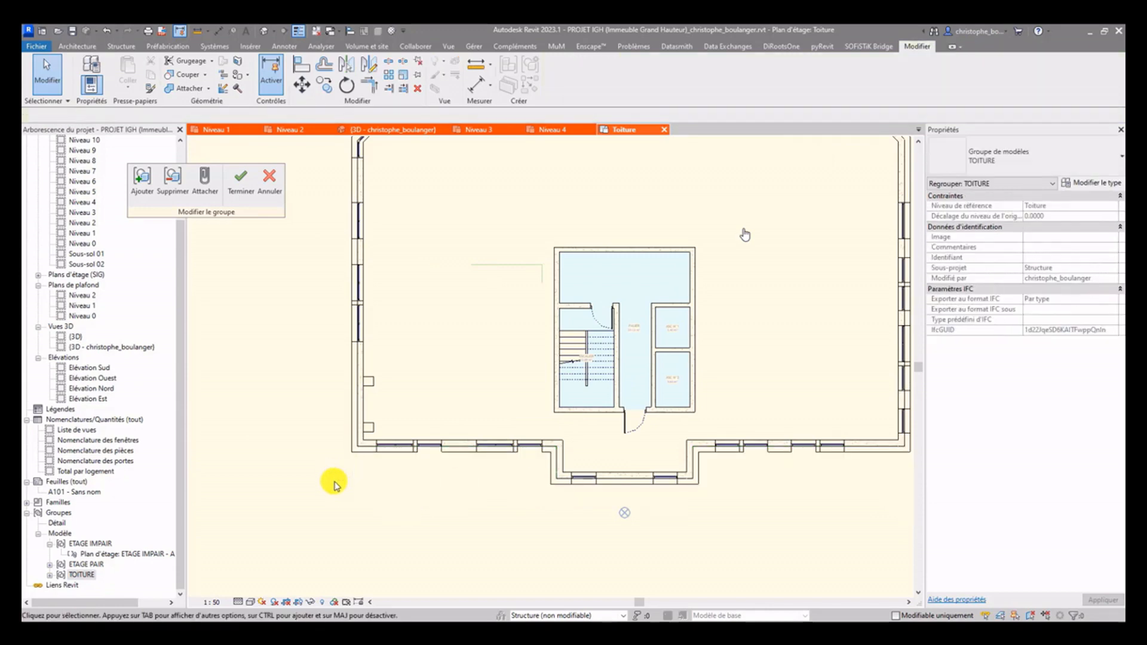
Delete the two adjoining north balconies, including their BALCON rooms, guardrails and slab
scroll(413, 452, "down", 3)
middle_click_drag(492, 288, 486, 373)
scroll(560, 279, "up", 4)
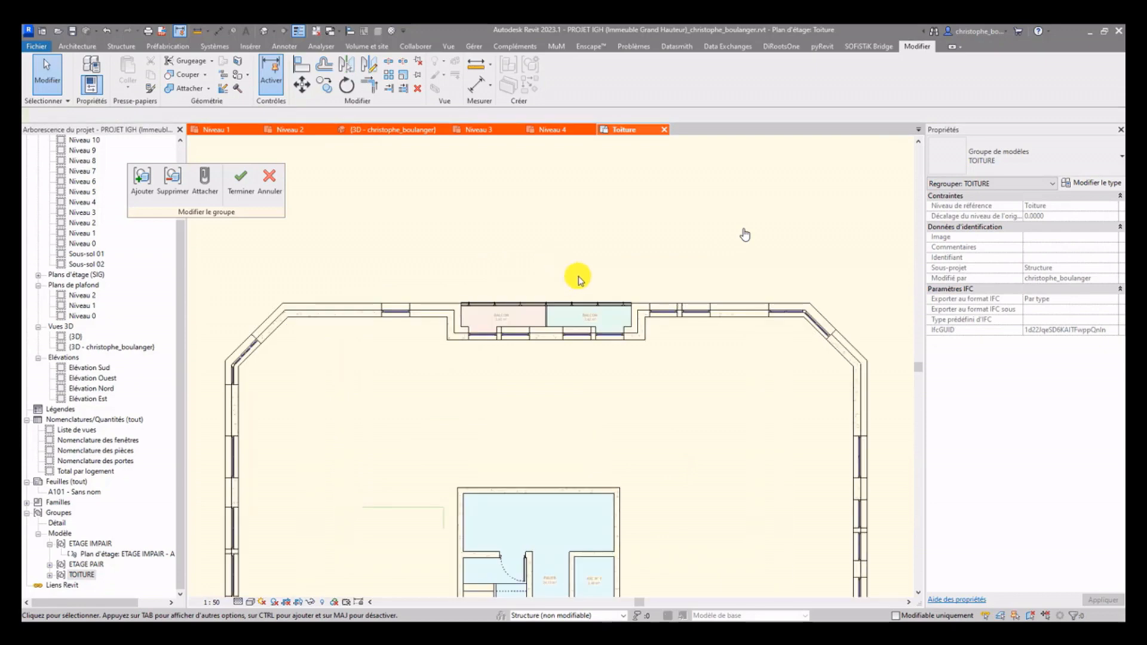
scroll(579, 276, "up", 3)
left_click(486, 336)
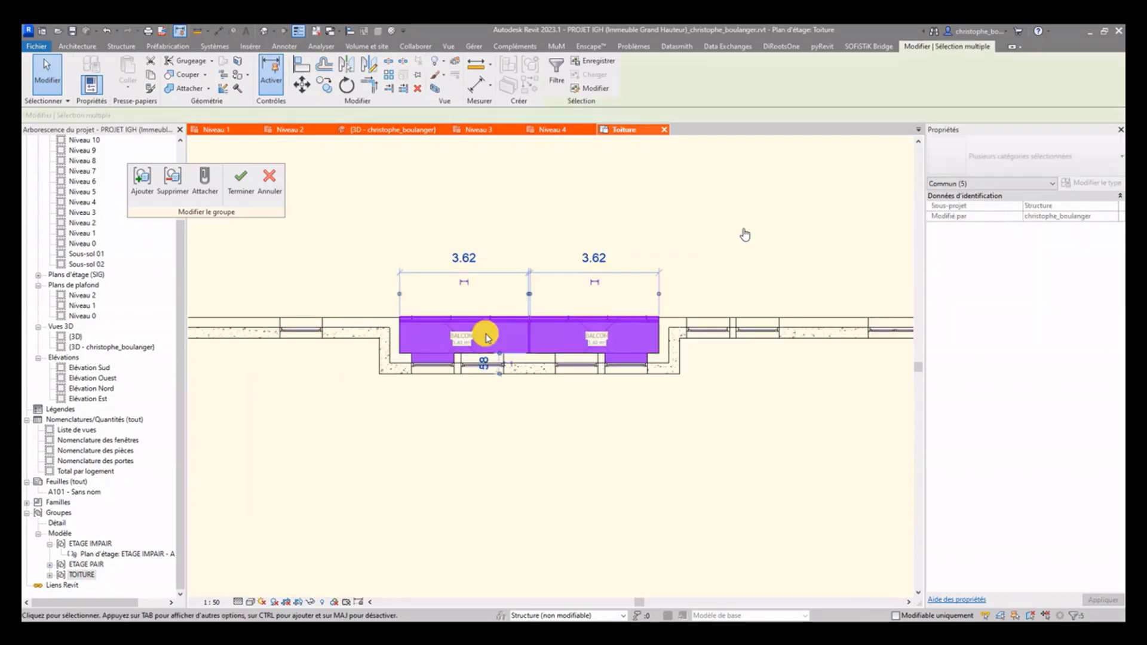
key("Delete")
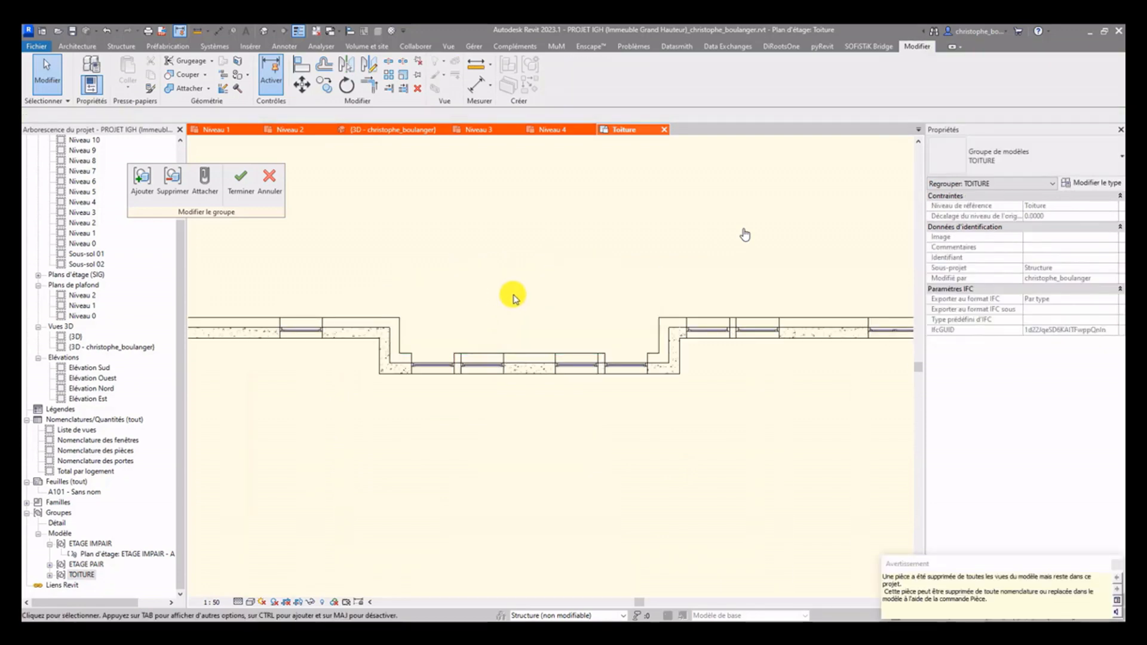
scroll(615, 271, "down", 5)
scroll(520, 295, "up", 5)
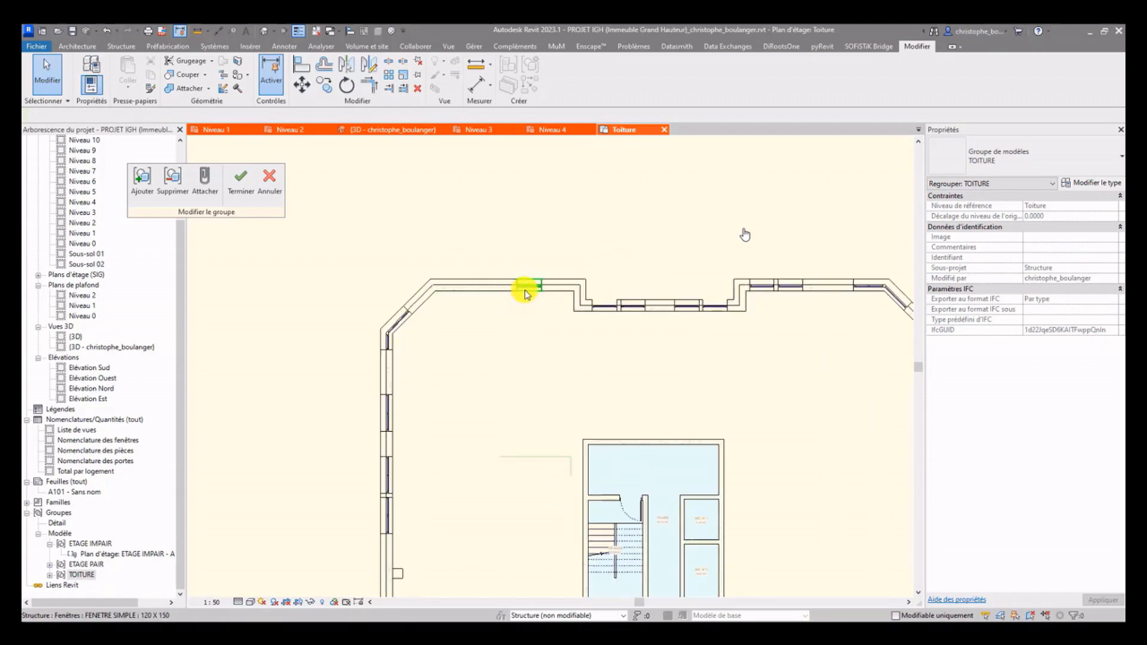
left_click(526, 294)
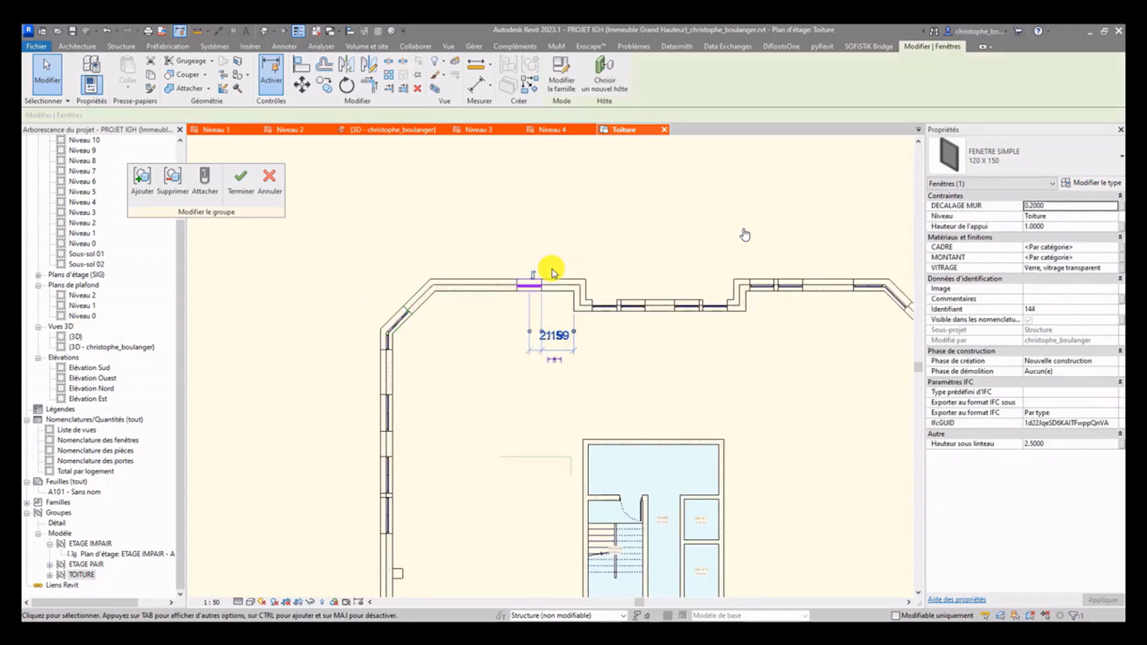
right_click(527, 282)
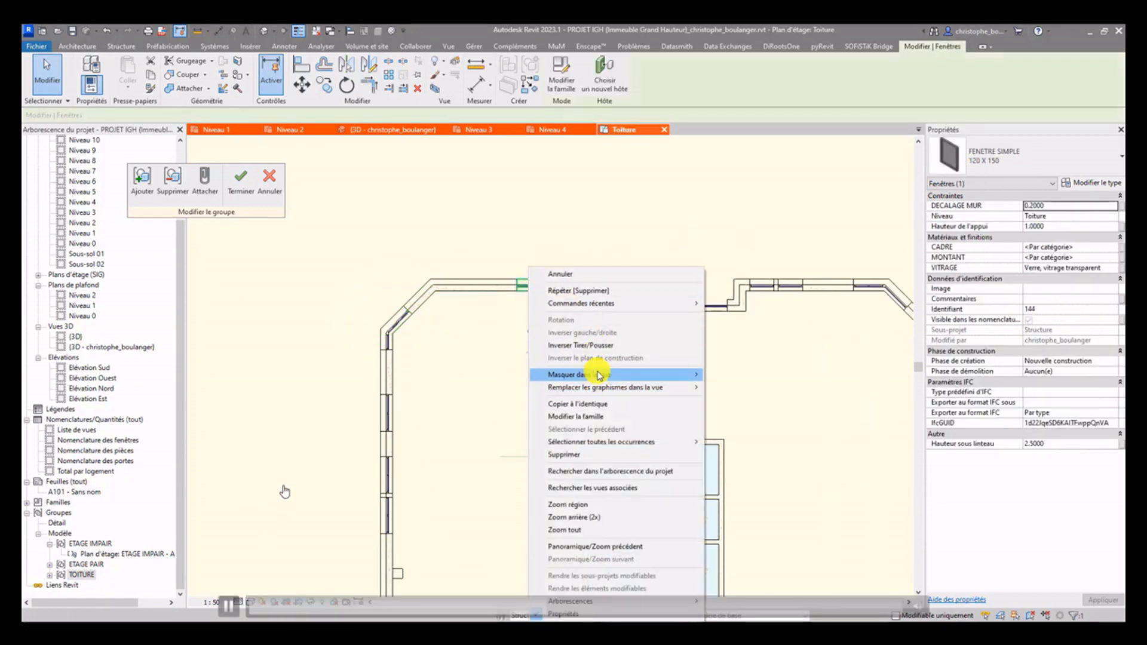
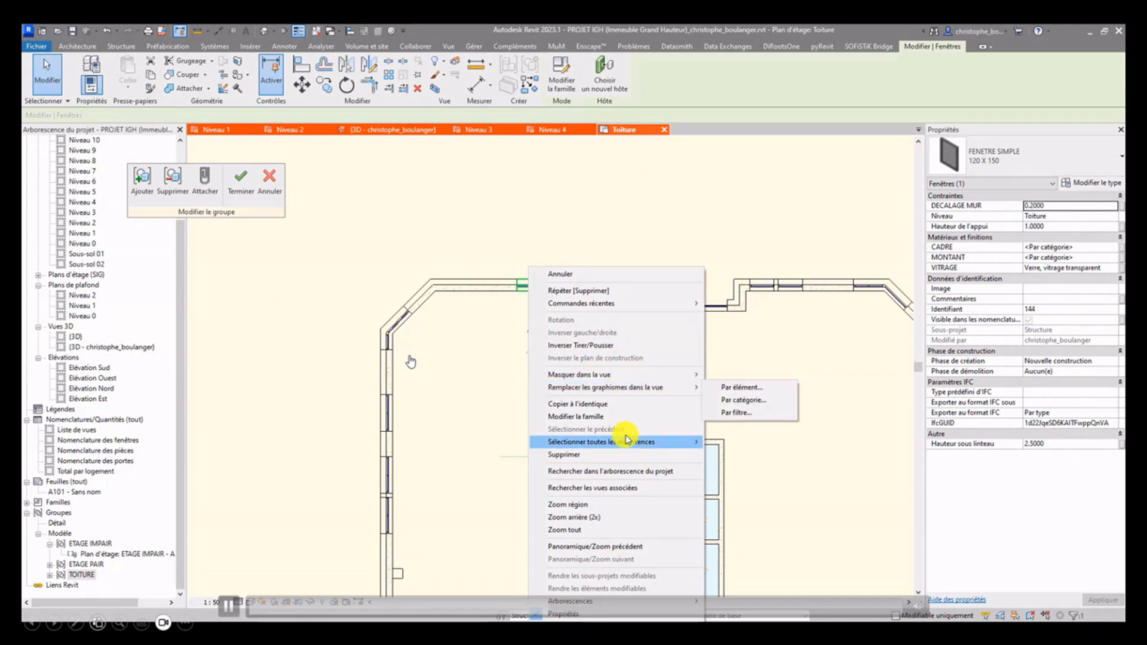
mouse_move(633, 442)
left_click(494, 205)
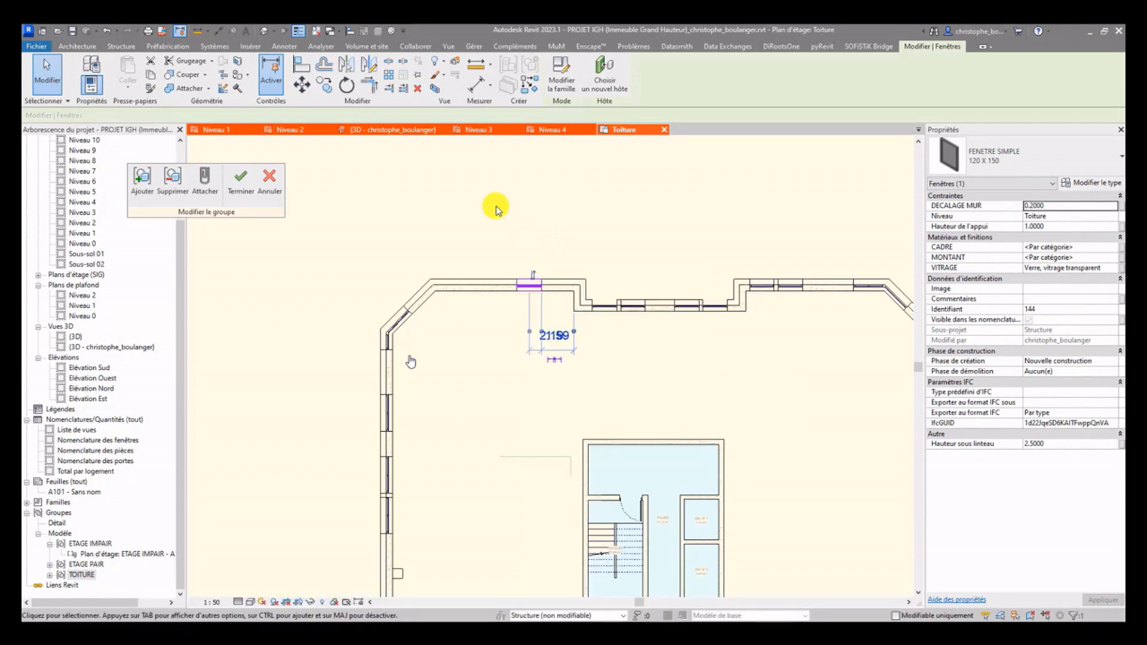
Select the whole roof storey, filter the selection to Fenêtres only, and delete all the windows
scroll(478, 205, "down", 5)
left_click_drag(407, 216, 752, 451)
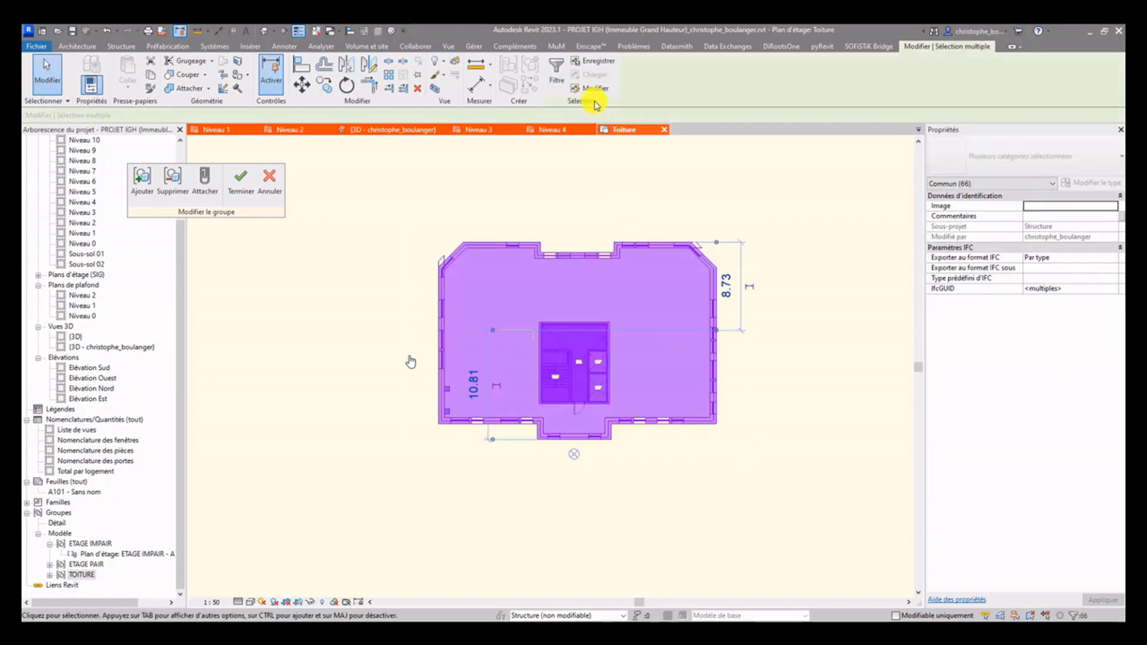
left_click(559, 76)
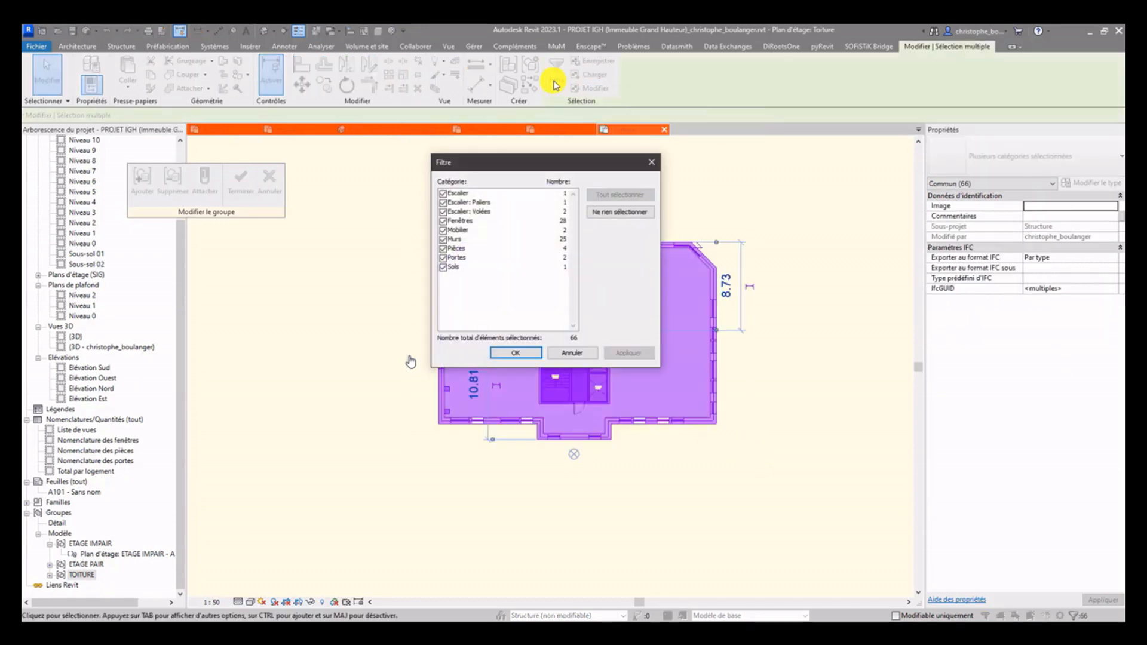
left_click(596, 213)
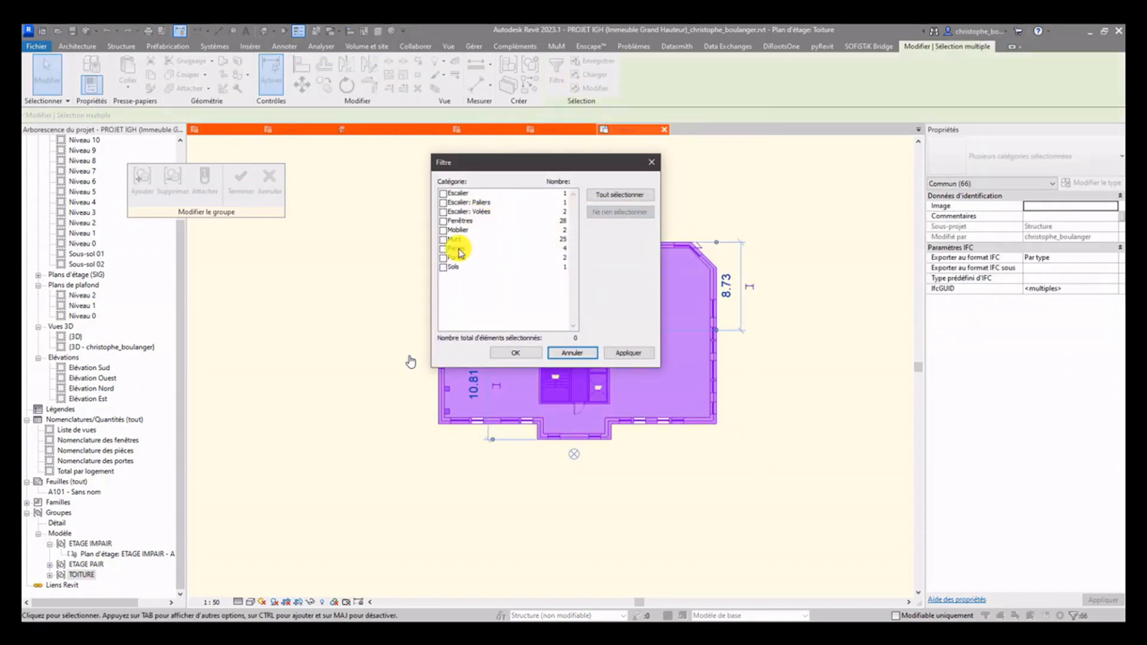
left_click(443, 222)
left_click(516, 352)
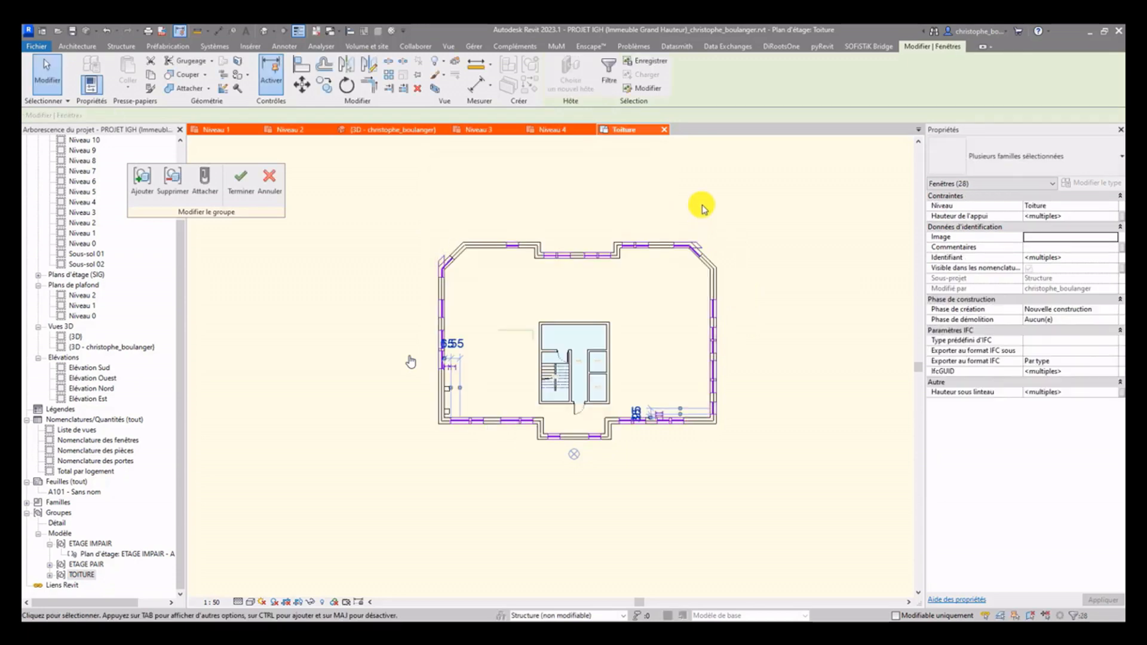
left_click(703, 206)
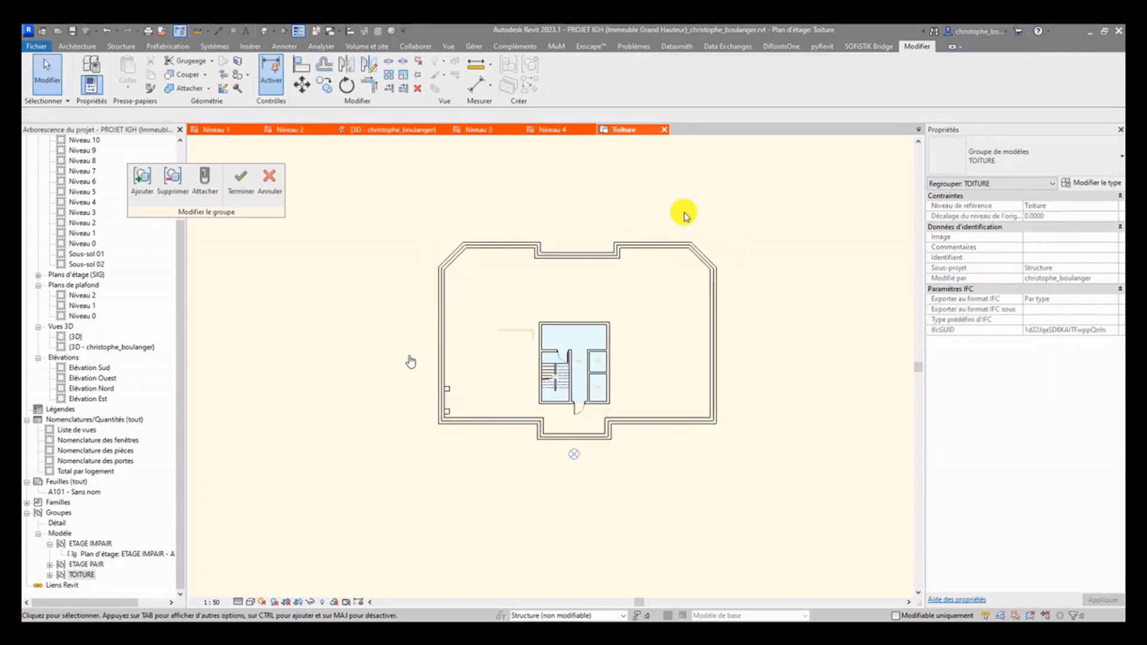
Delete the two square furniture elements along the west wall near the southwest corner
scroll(474, 384, "up", 5)
left_click(407, 465)
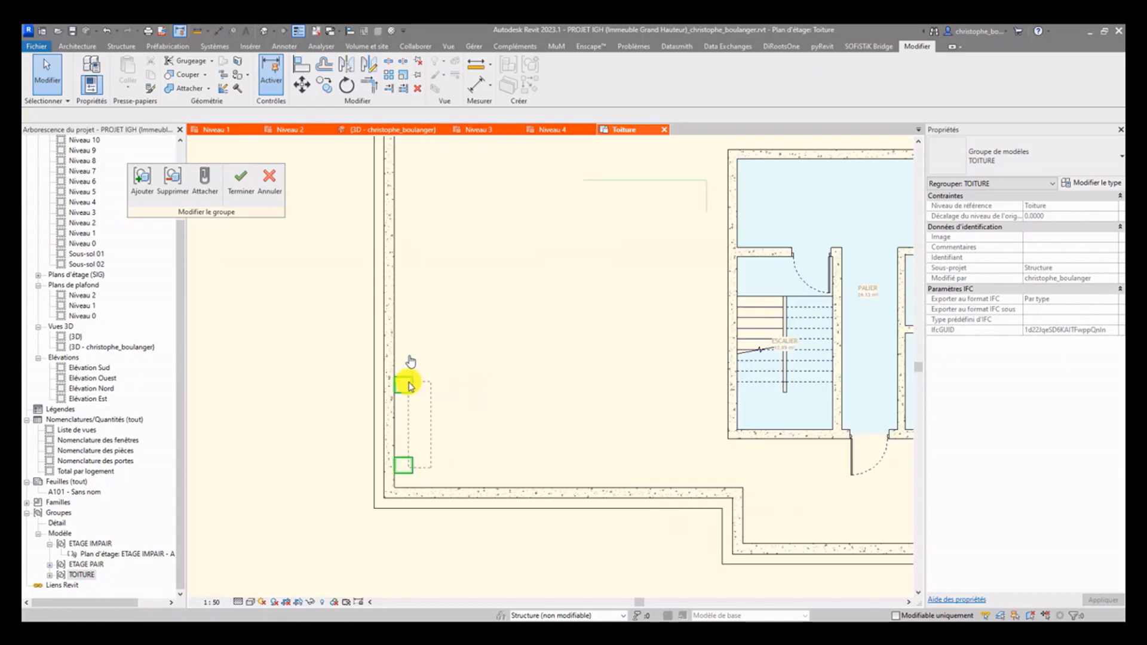
left_click(411, 384, "ctrl")
key("Escape")
scroll(513, 257, "down", 5)
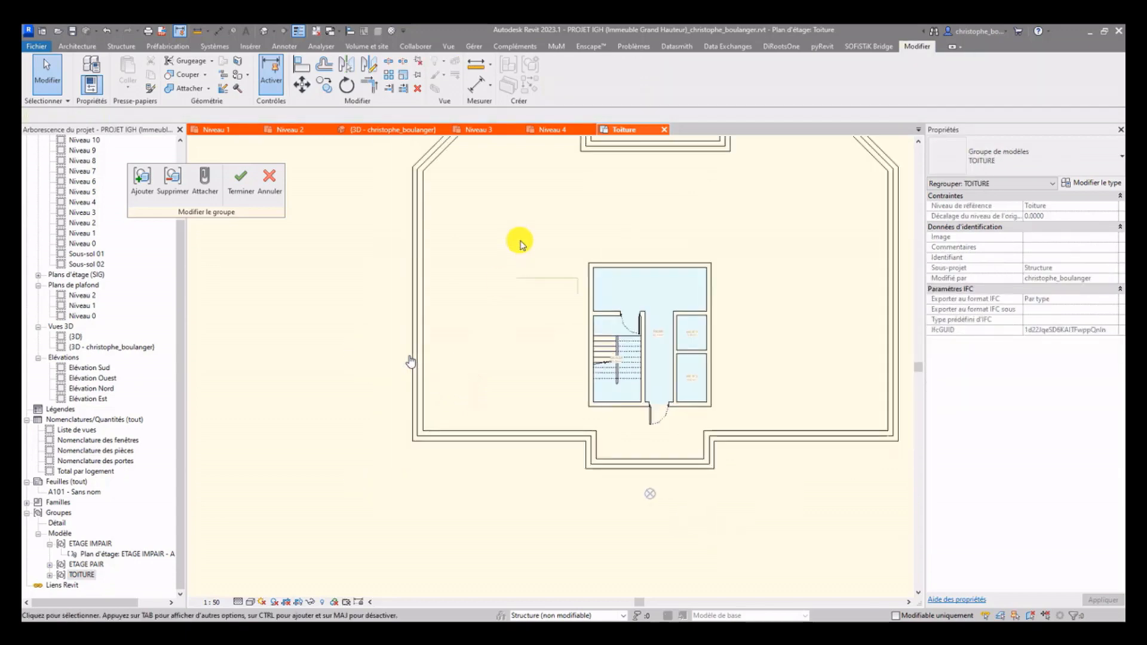
Set the upper constraint of the whole chain of exterior walls to the Accrotère level
key("Tab")
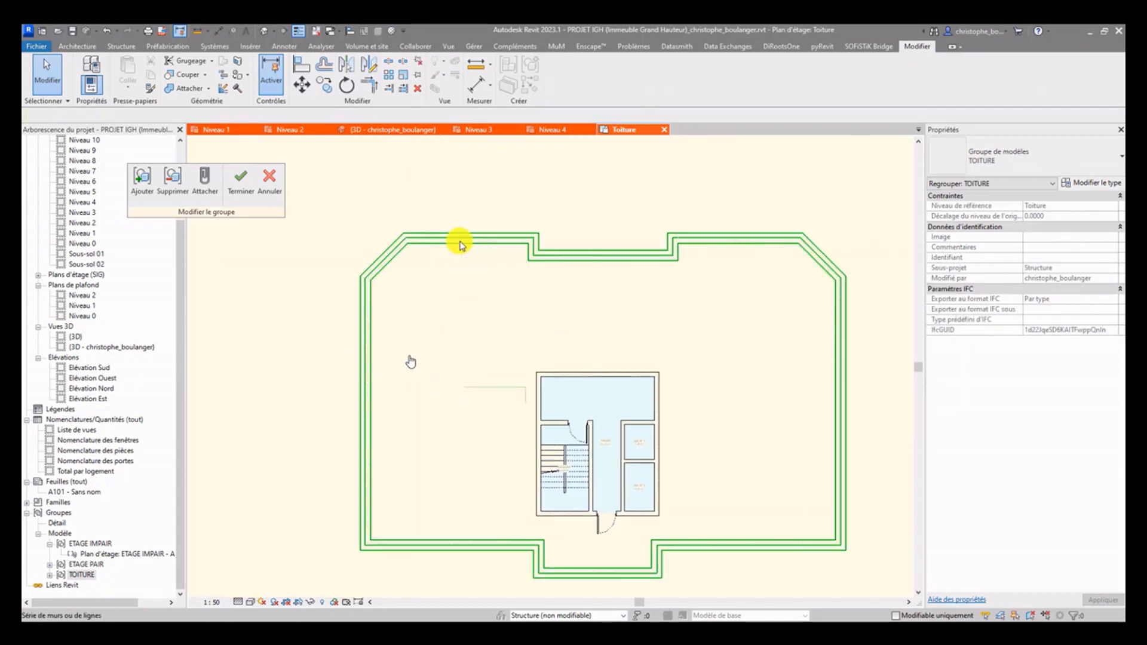
left_click(461, 245)
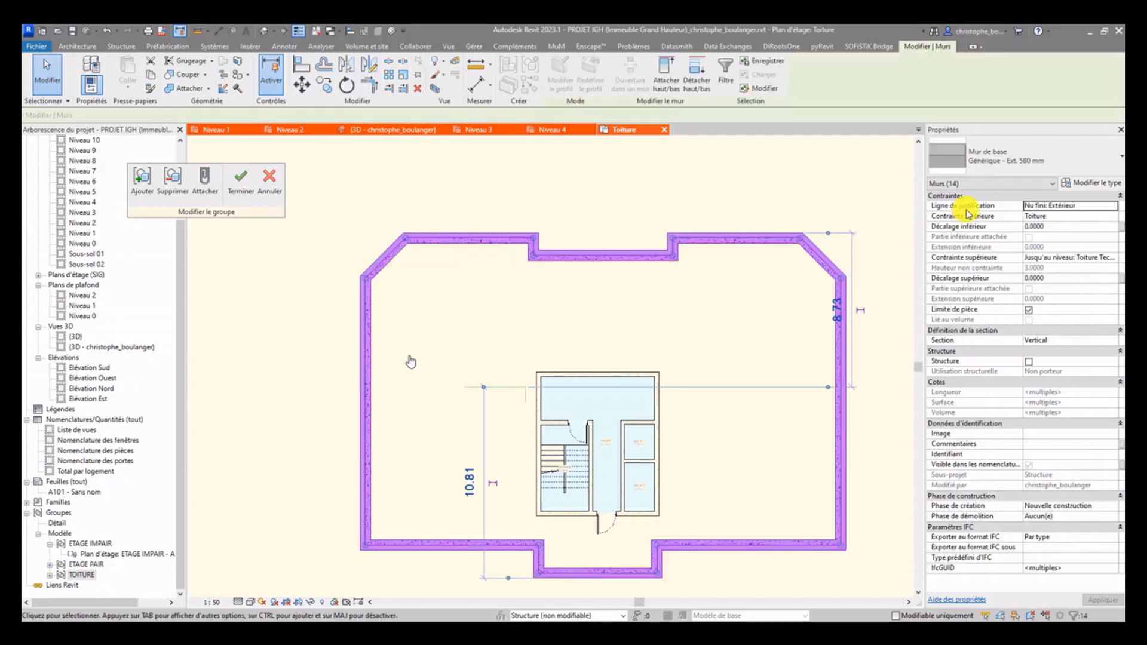
left_click(1115, 260)
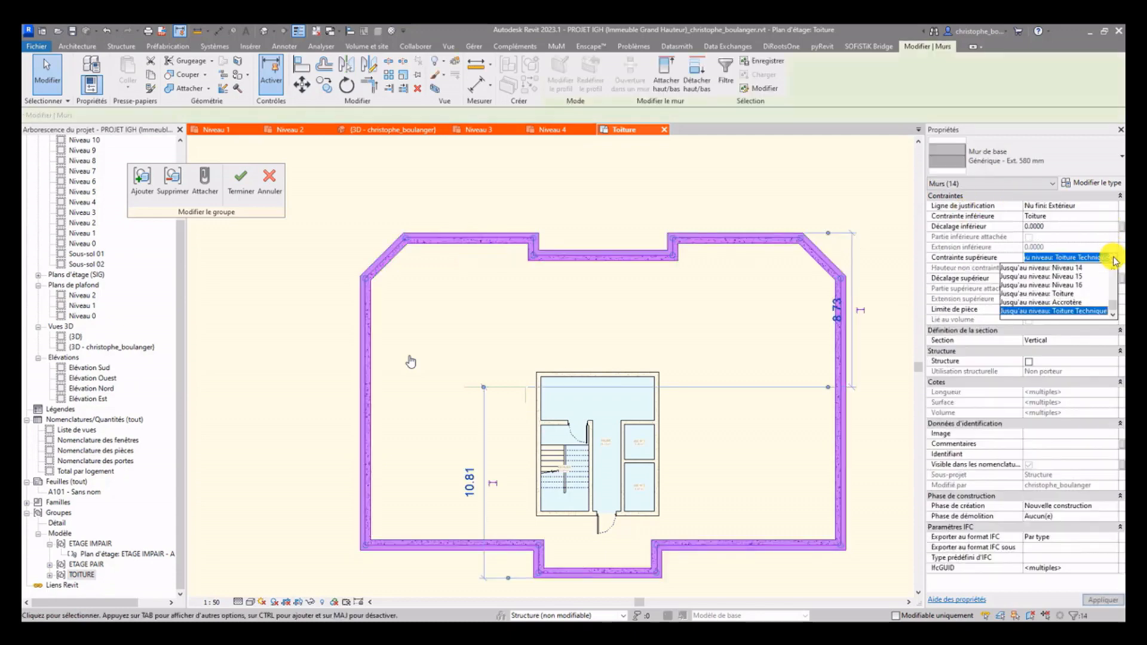
left_click(1082, 303)
left_click(657, 204)
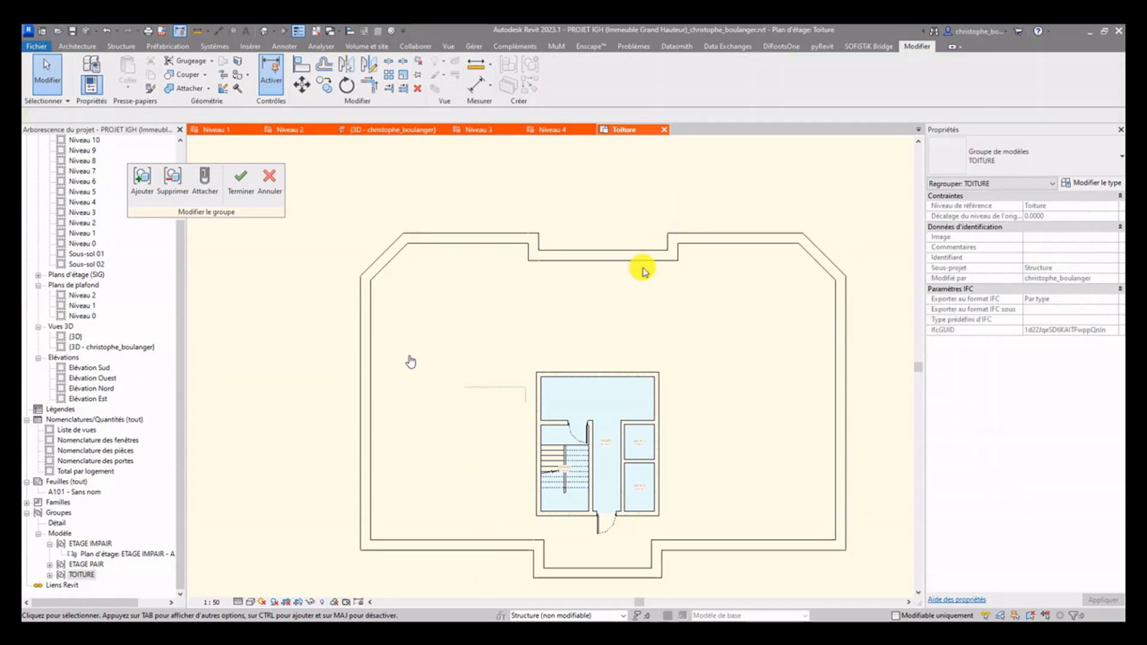
Constrain the tops of the stair and elevator core's perimeter walls to the Toiture Technique level with a 0.5 upper offset
key("Tab")
left_click(585, 378)
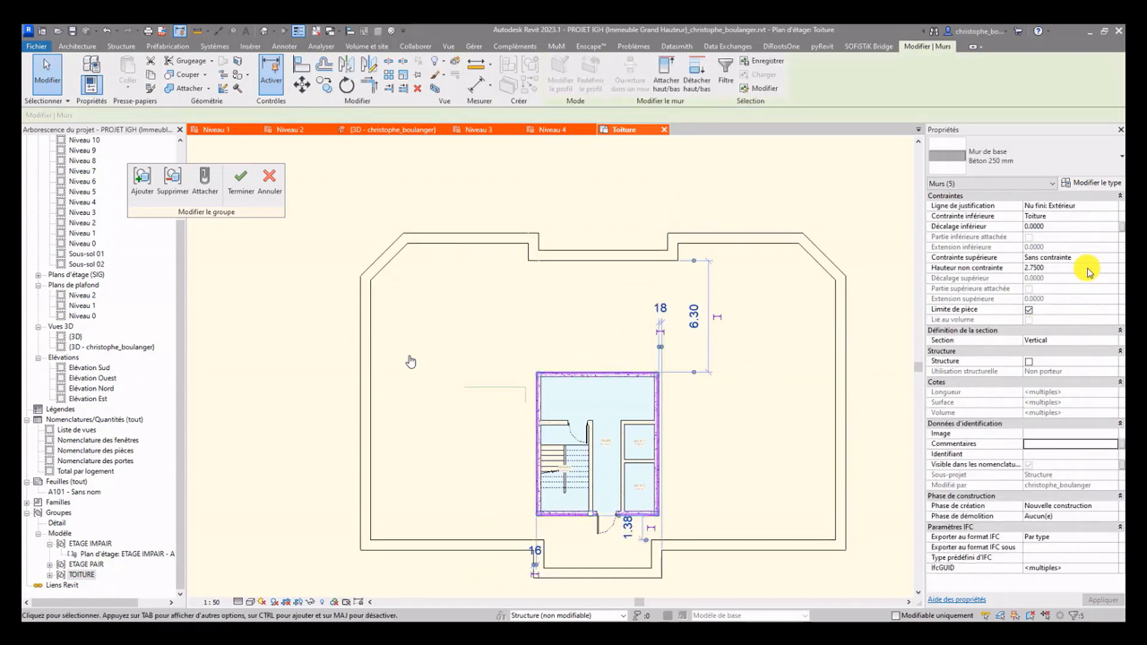
left_click(1109, 257)
left_click(1112, 257)
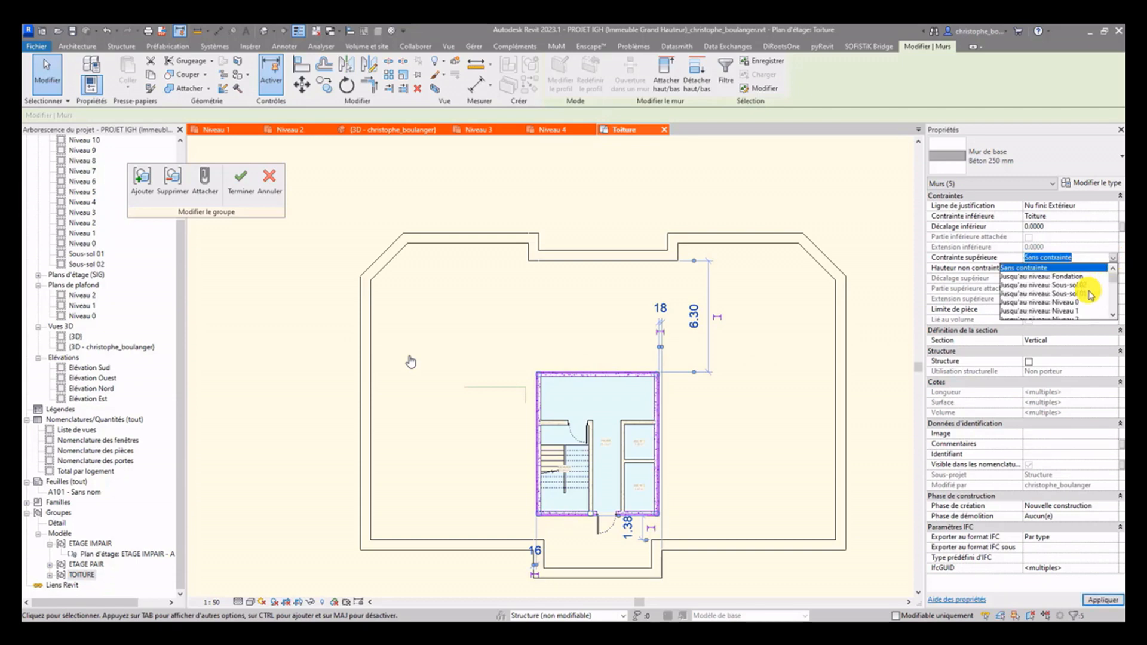
scroll(1088, 291, "down", 6)
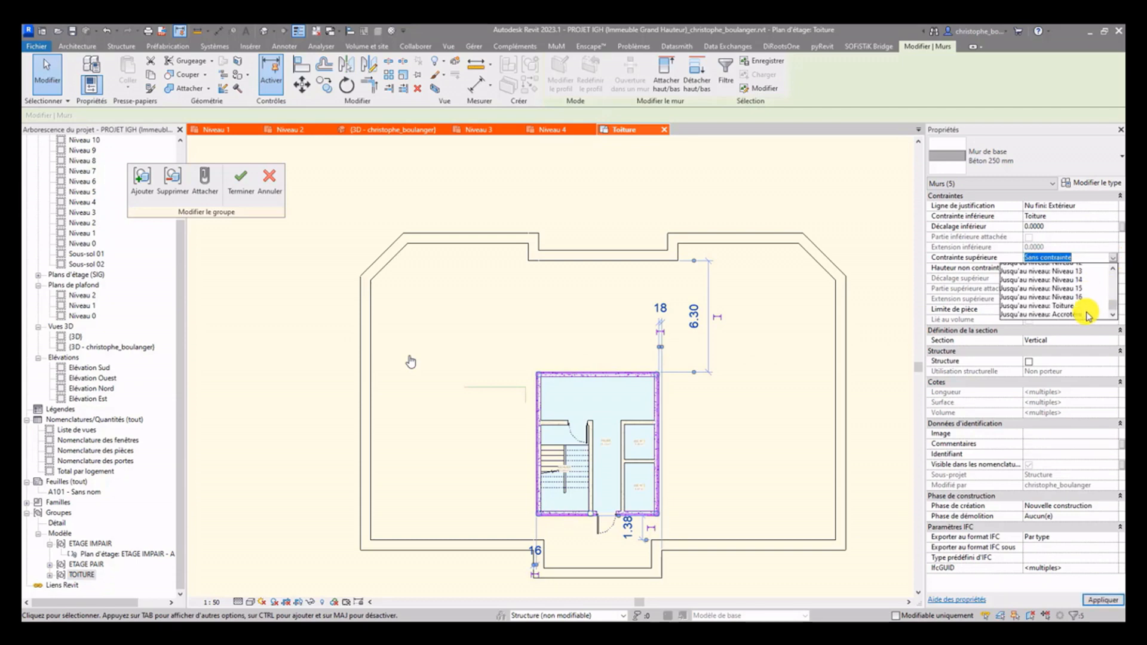
left_click(1076, 312)
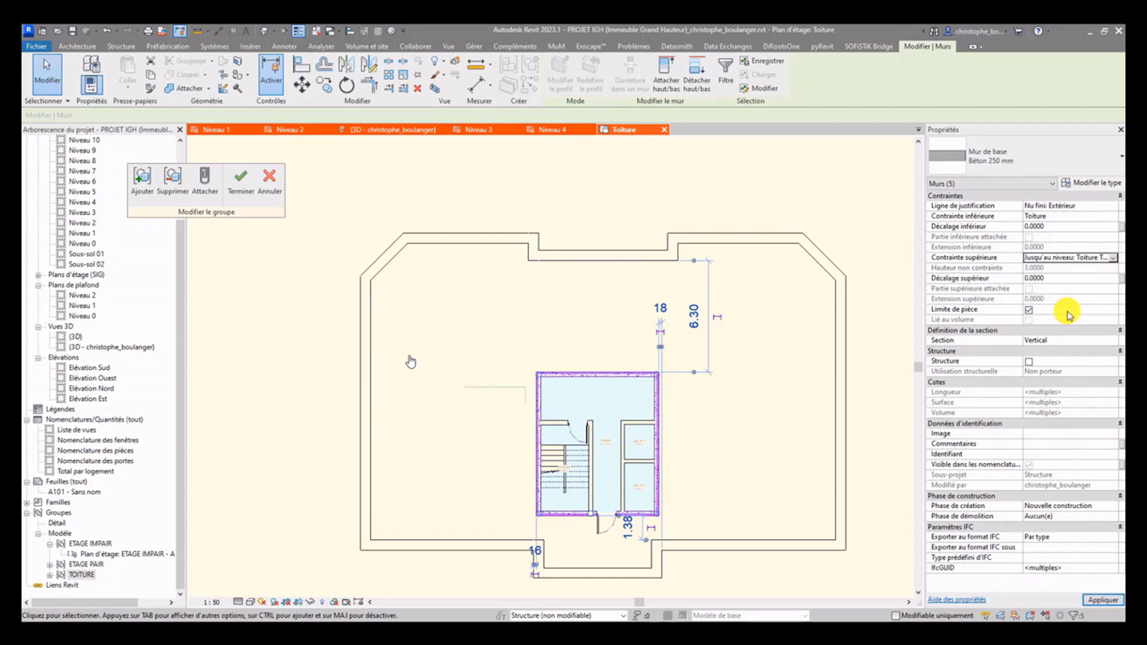
left_click(1060, 279)
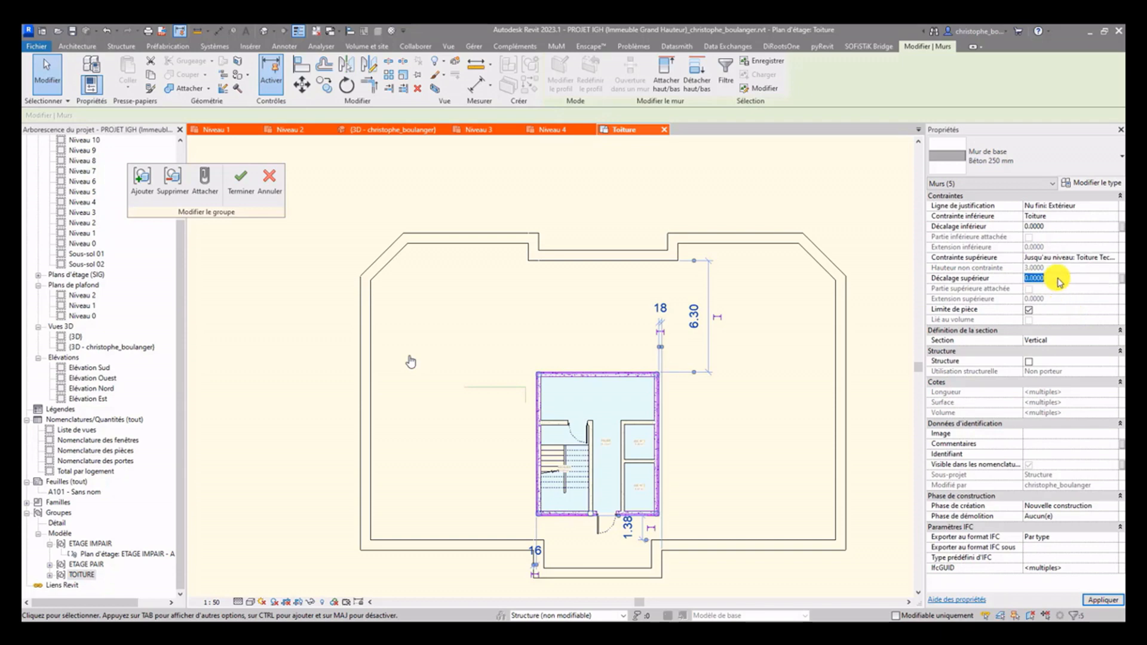
type(".5")
key("Return")
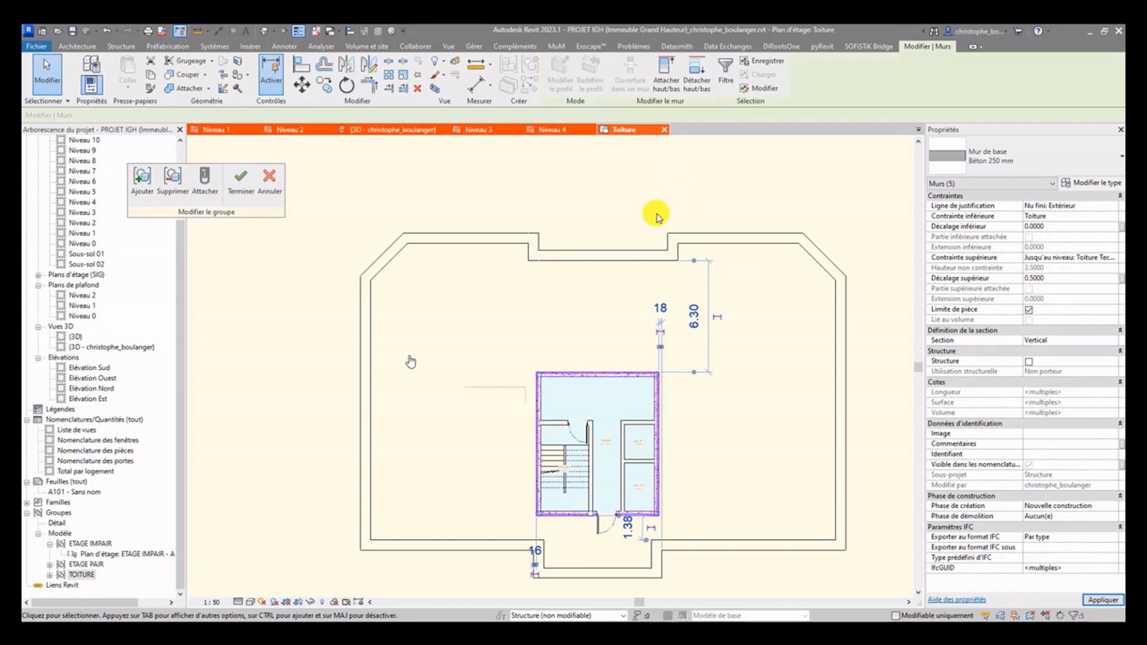
left_click(653, 212)
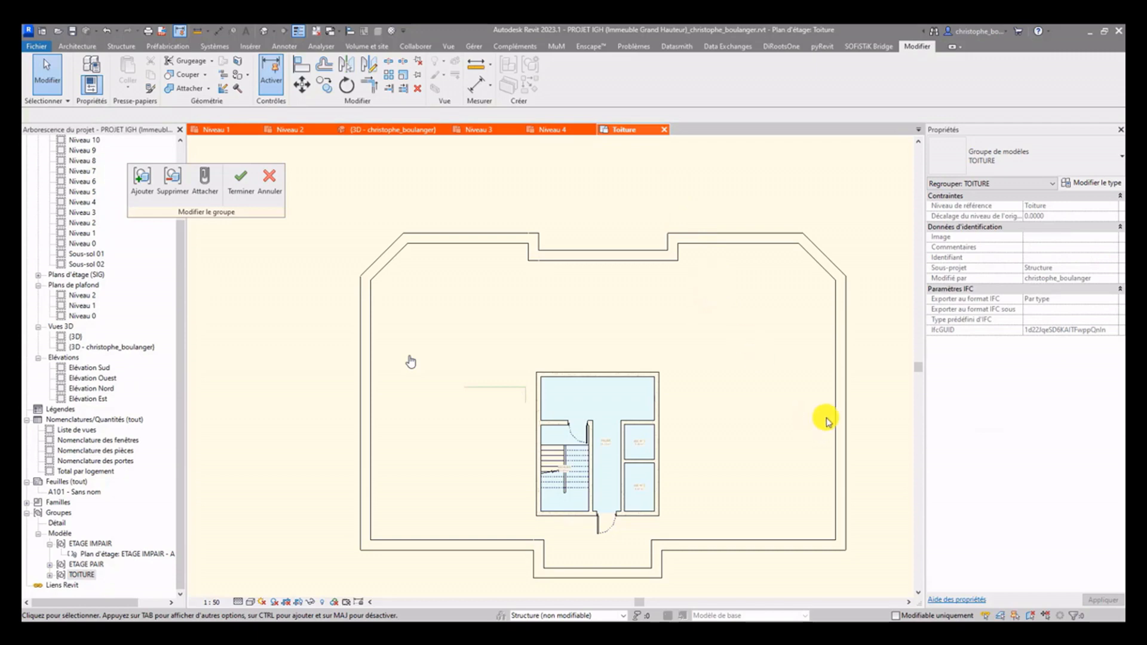
middle_click_drag(739, 375, 752, 345)
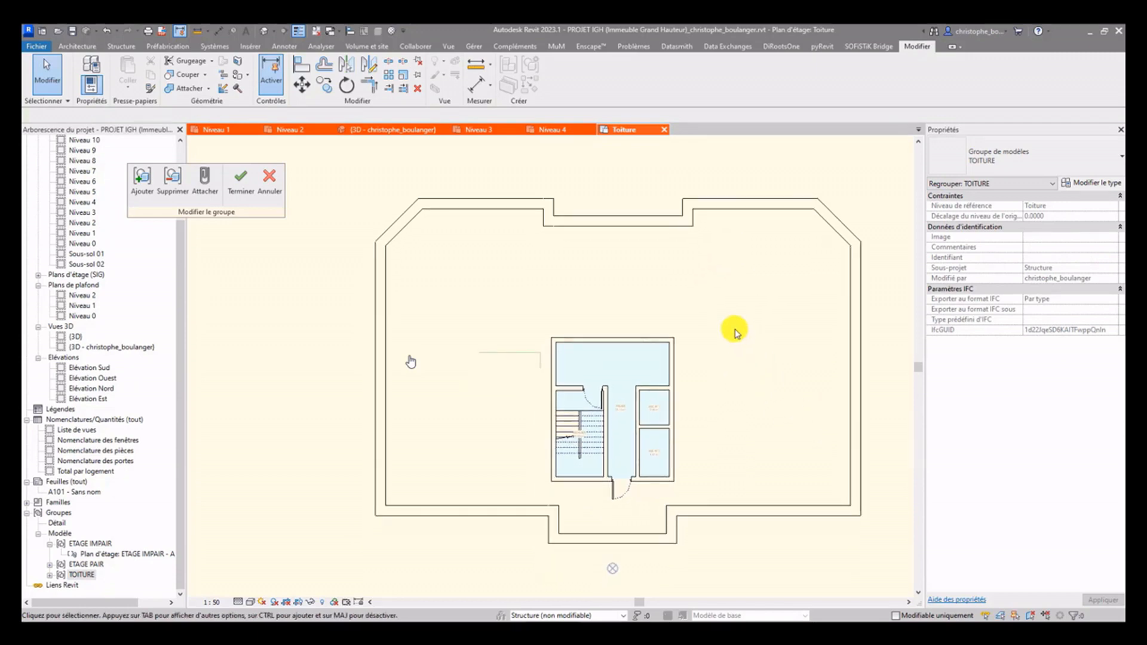
Finish editing the TOITURE group and check the parapet walls and raised core in the 3D view
left_click(237, 182)
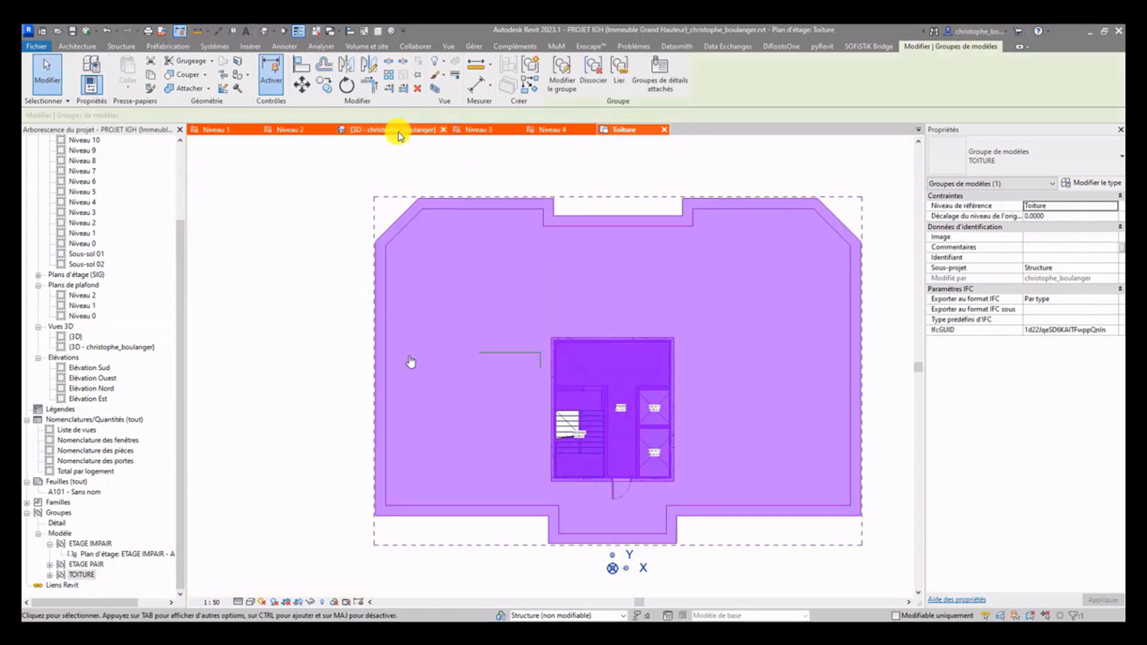
left_click(363, 131)
left_click(400, 213)
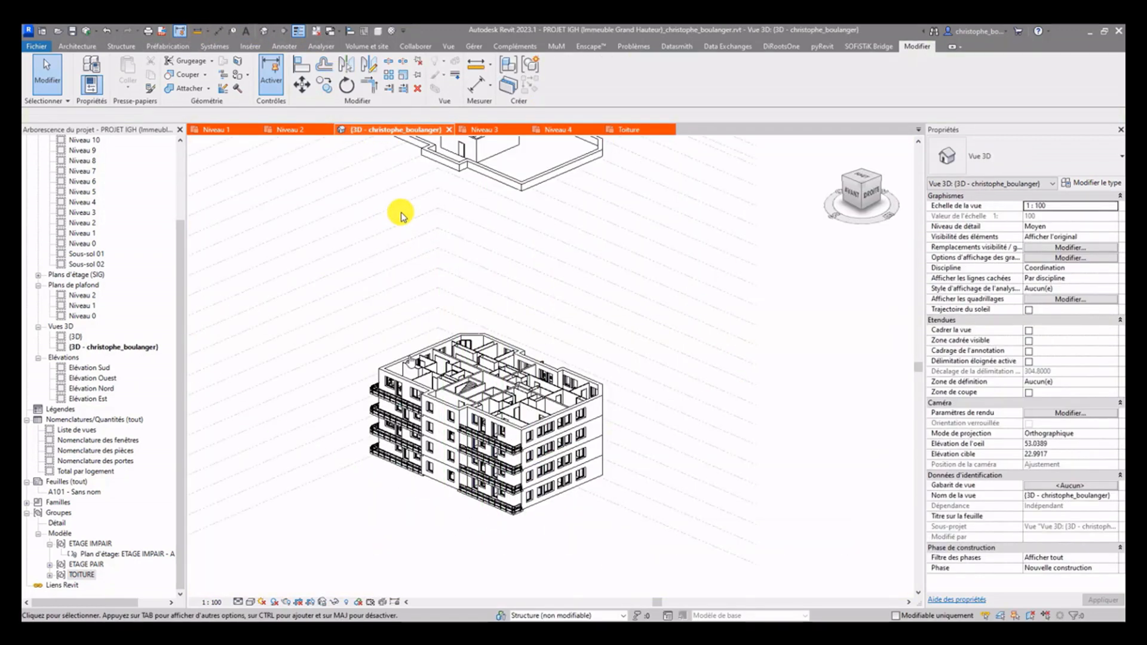
middle_click_drag(399, 212, 463, 355)
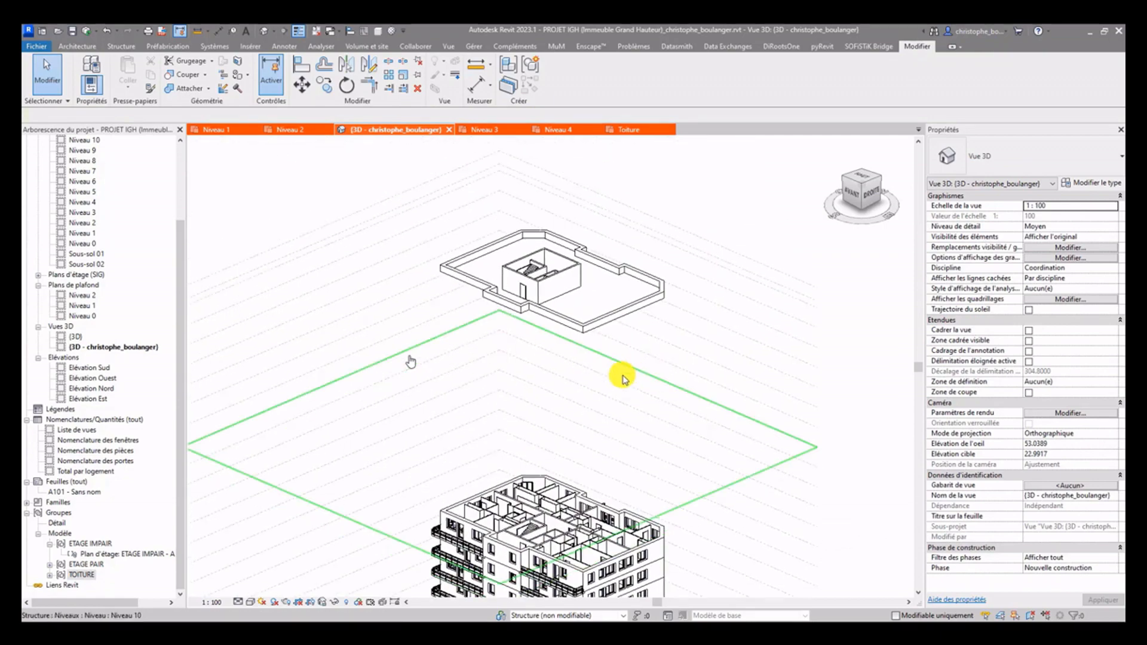
middle_click_drag(569, 358, 539, 275, "shift")
scroll(539, 275, "up", 4)
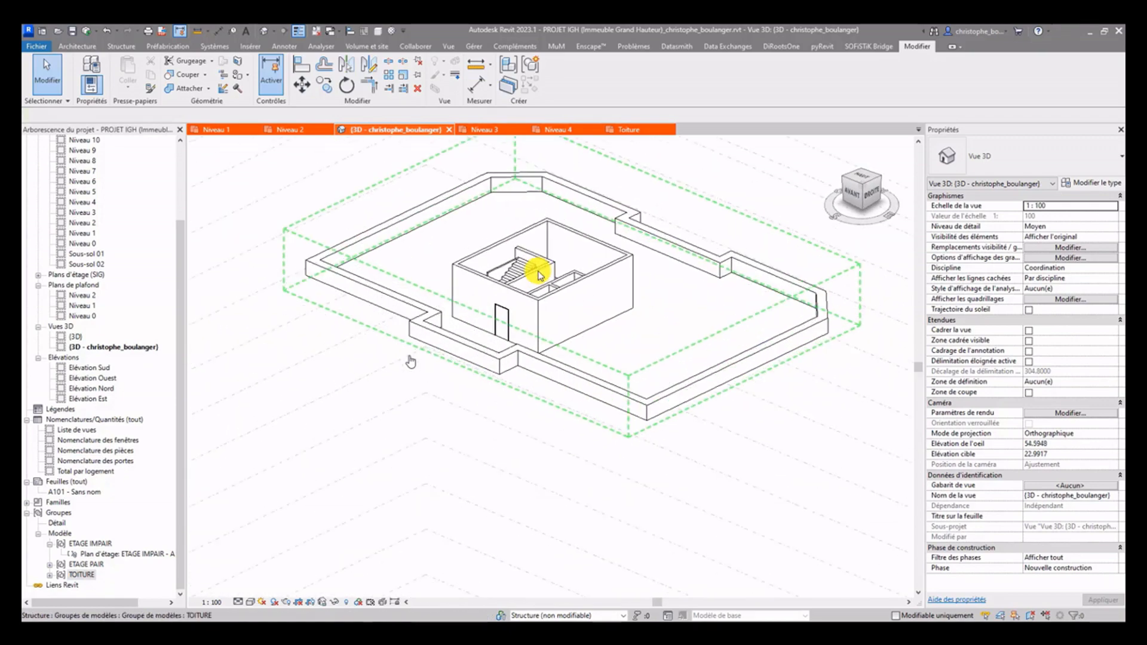
scroll(534, 267, "down", 4)
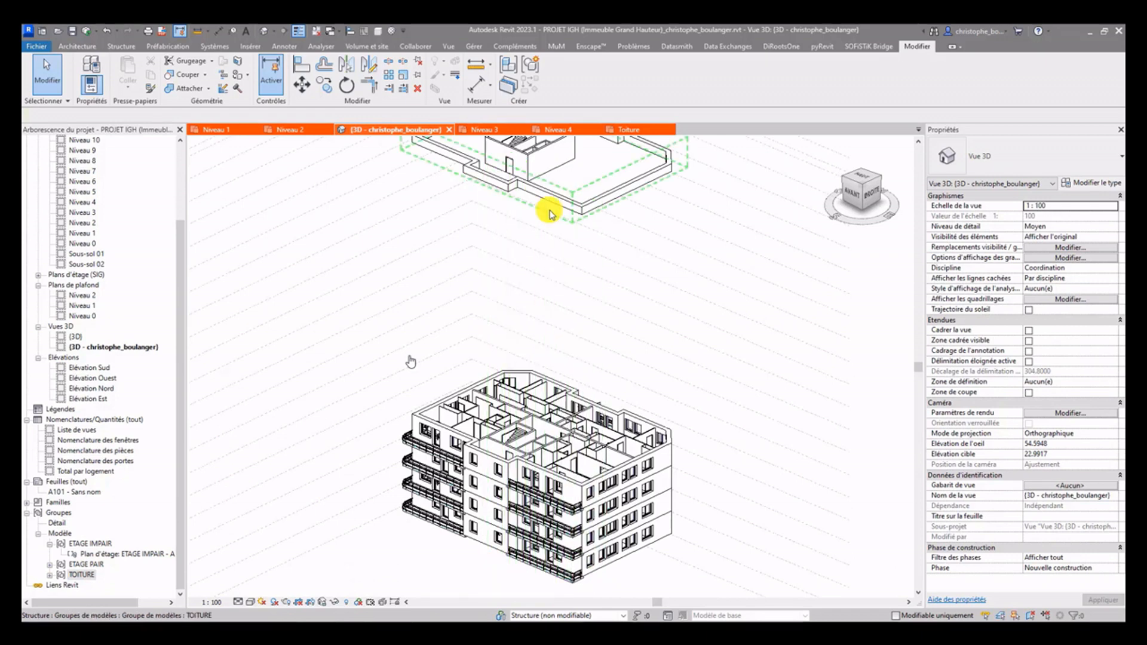
middle_click_drag(267, 346, 285, 332)
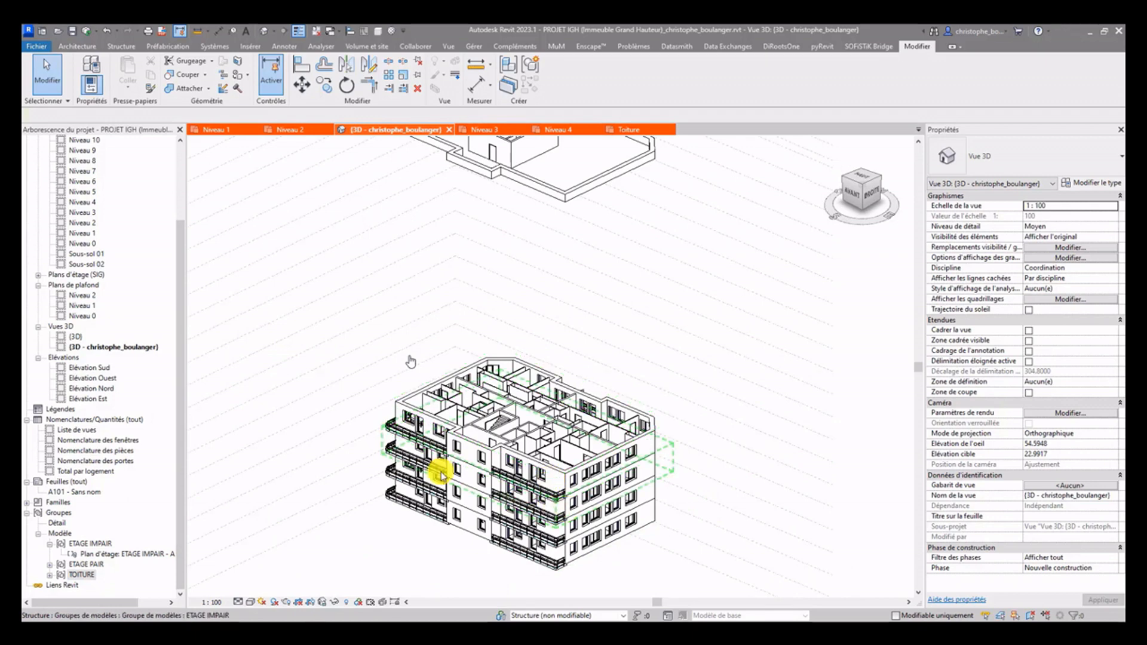
Copy the ETAGE IMPAIR group from the Niveau 3 floor plan to the clipboard
double_click(82, 212)
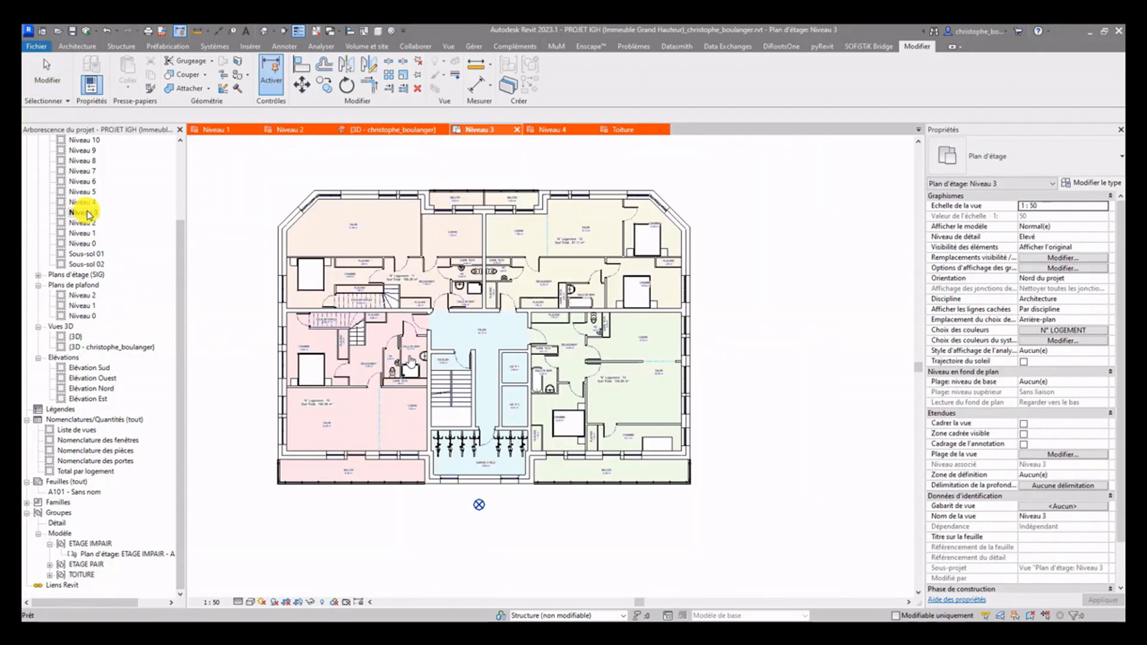
left_click(295, 220)
left_click(153, 75)
key("ctrl")
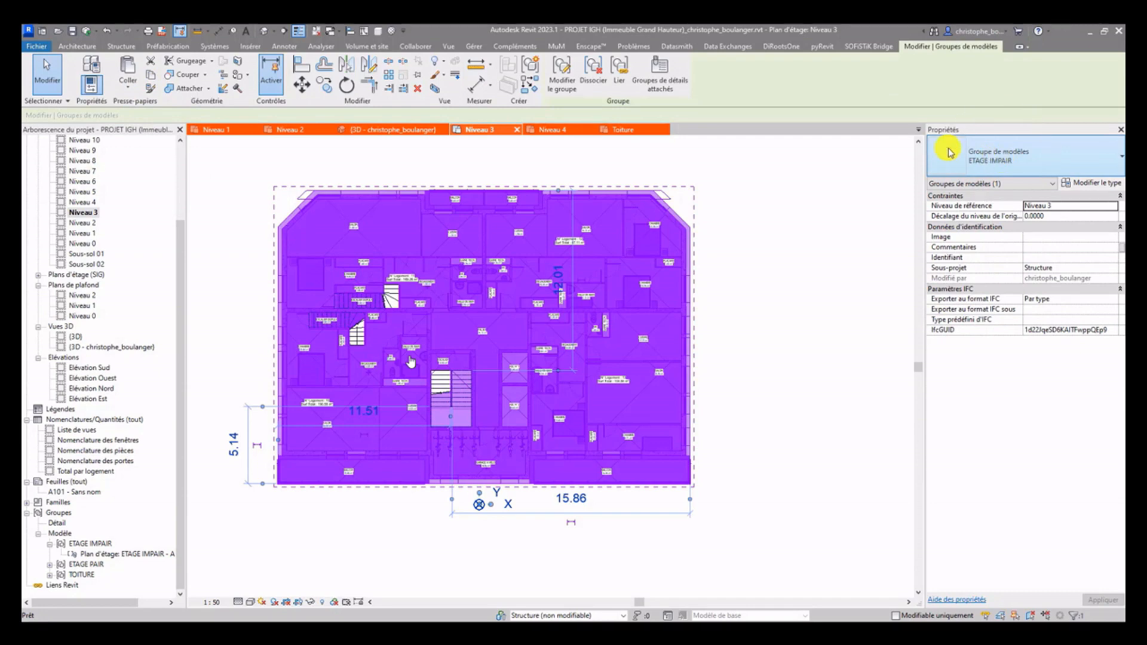
Paste the copied group aligned to Niveau 5, 7, 9, 11, 13 and 15, and check the result in 3D
left_click(126, 86)
left_click(144, 129)
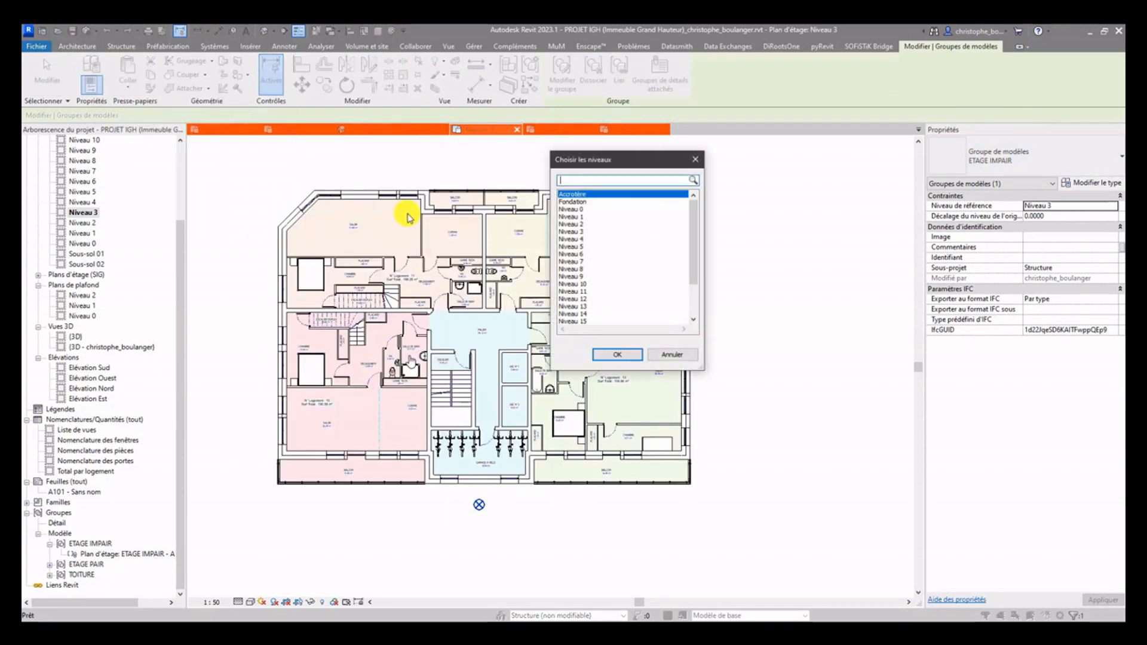
left_click(581, 246)
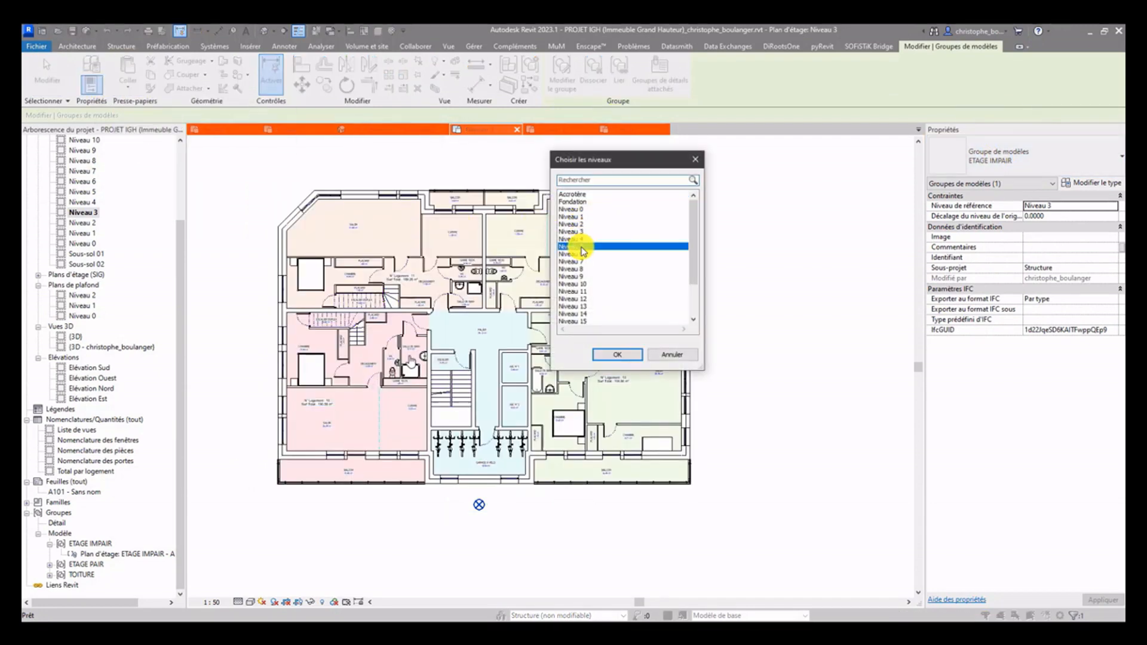
left_click(583, 261, "ctrl")
left_click(586, 276, "ctrl")
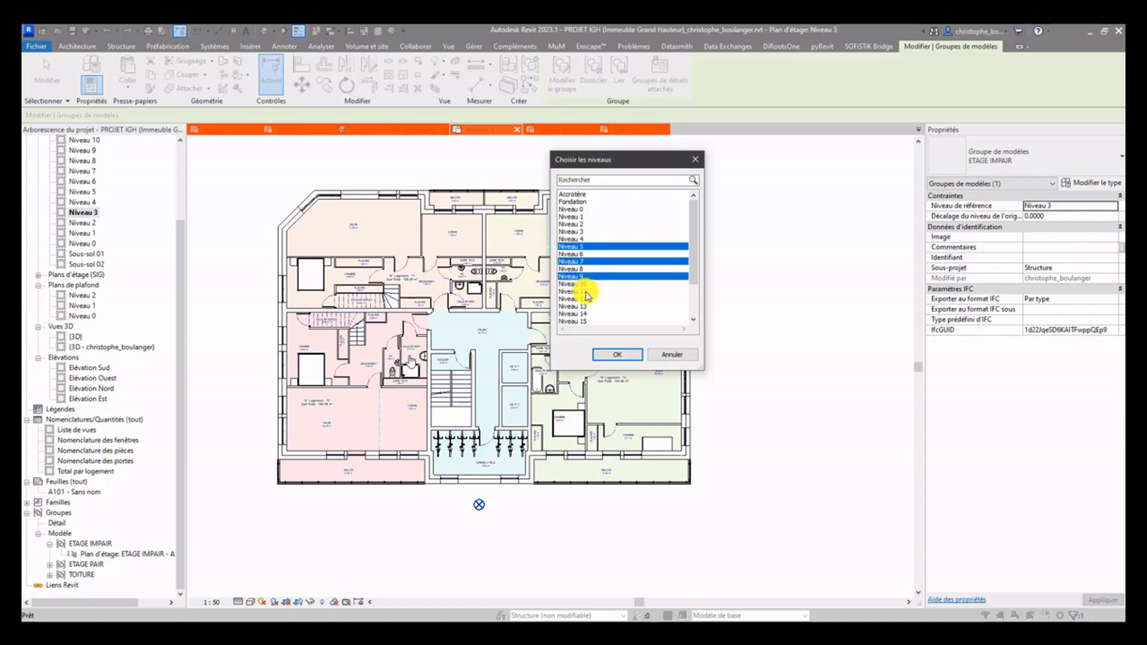
left_click(586, 291, "ctrl")
left_click(585, 306, "ctrl")
scroll(584, 302, "down", 1)
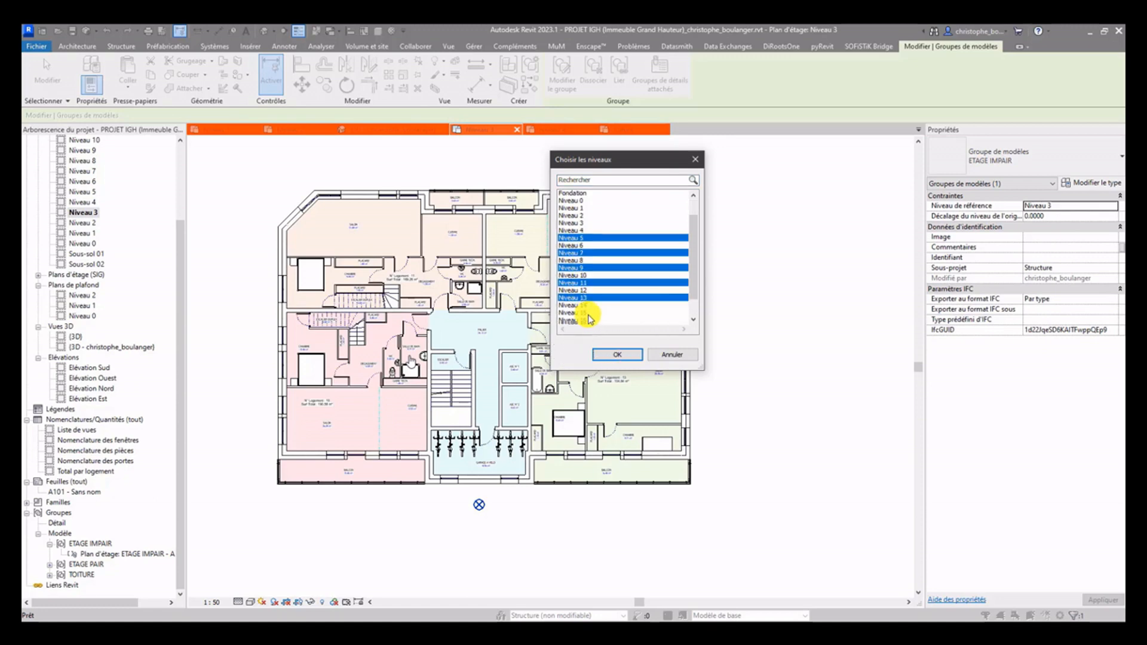
left_click(584, 299, "ctrl")
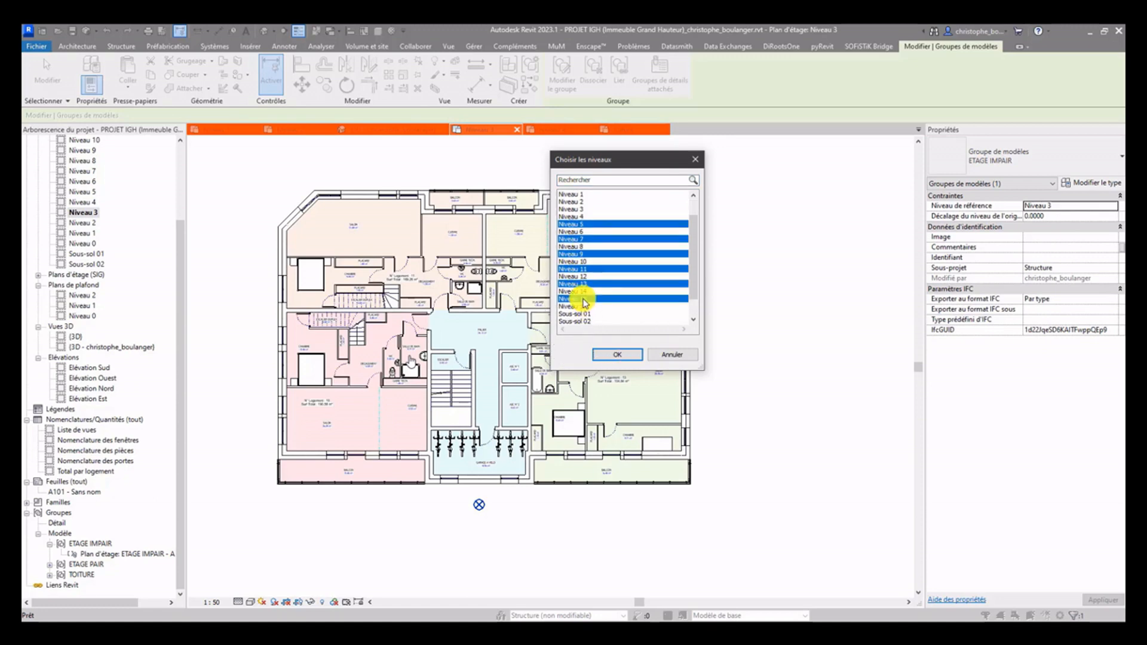
left_click(616, 356)
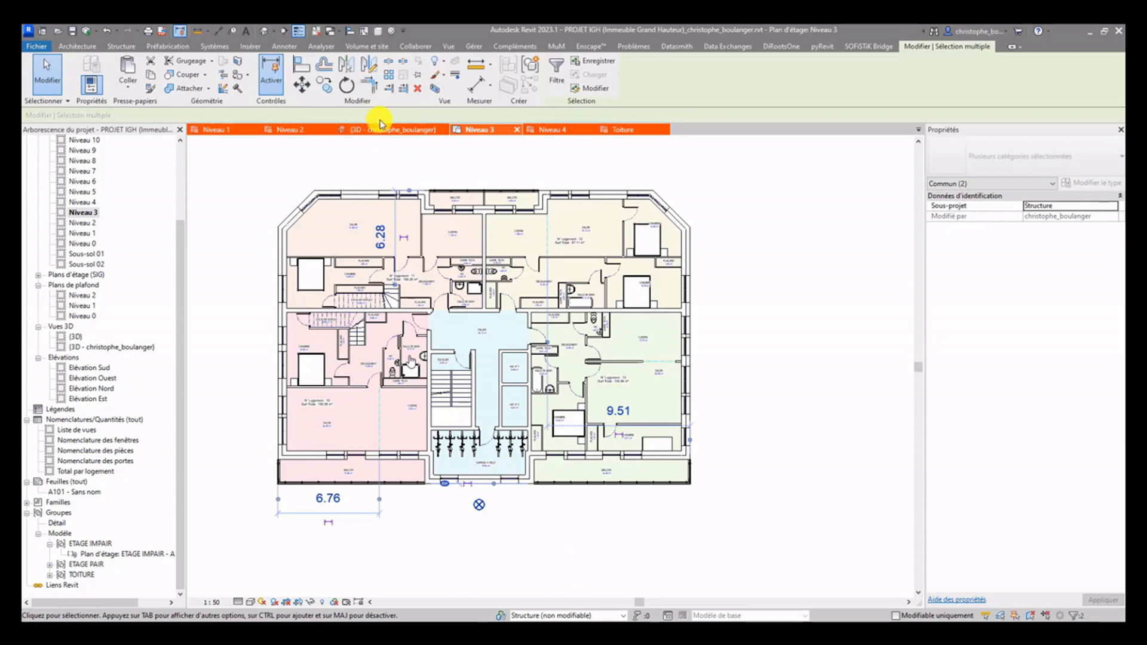
left_click(380, 131)
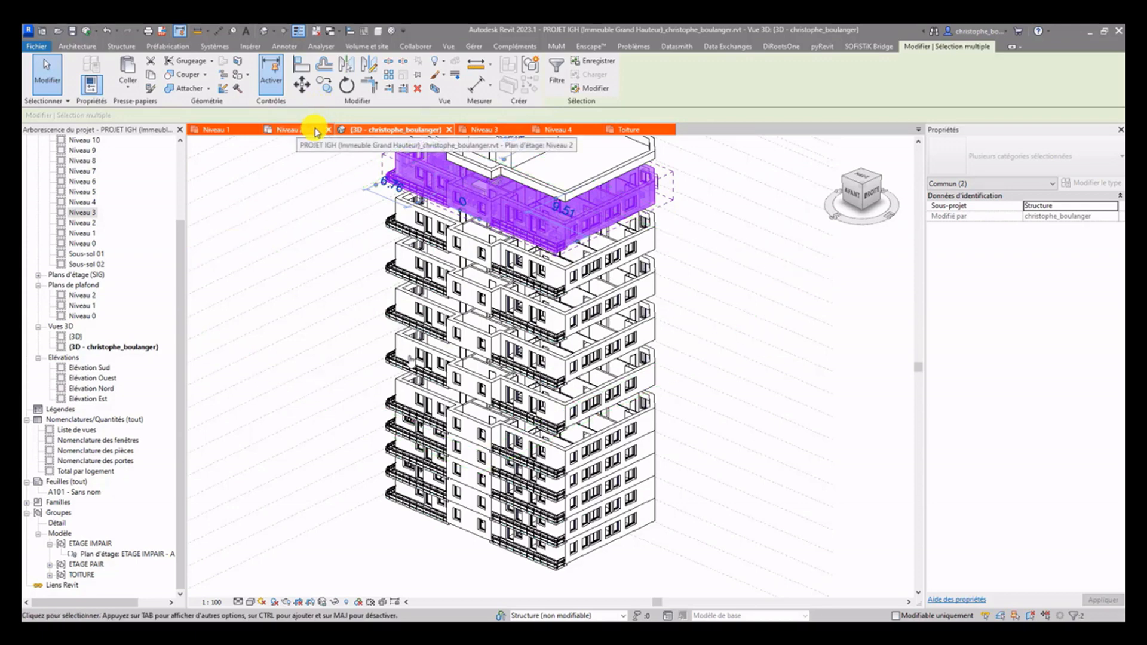
Copy the ETAGE PAIR group from the Niveau 4 plan and paste it aligned to Niveau 6, 8, 10, 12, 14 and 16
left_click(559, 129)
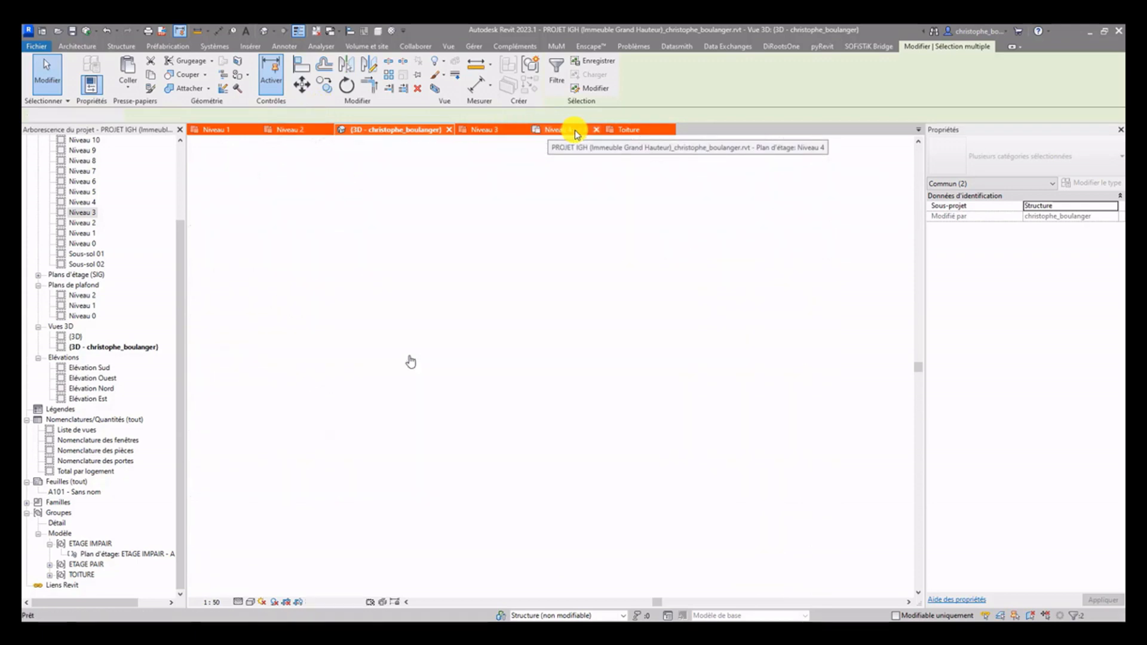
left_click(300, 214)
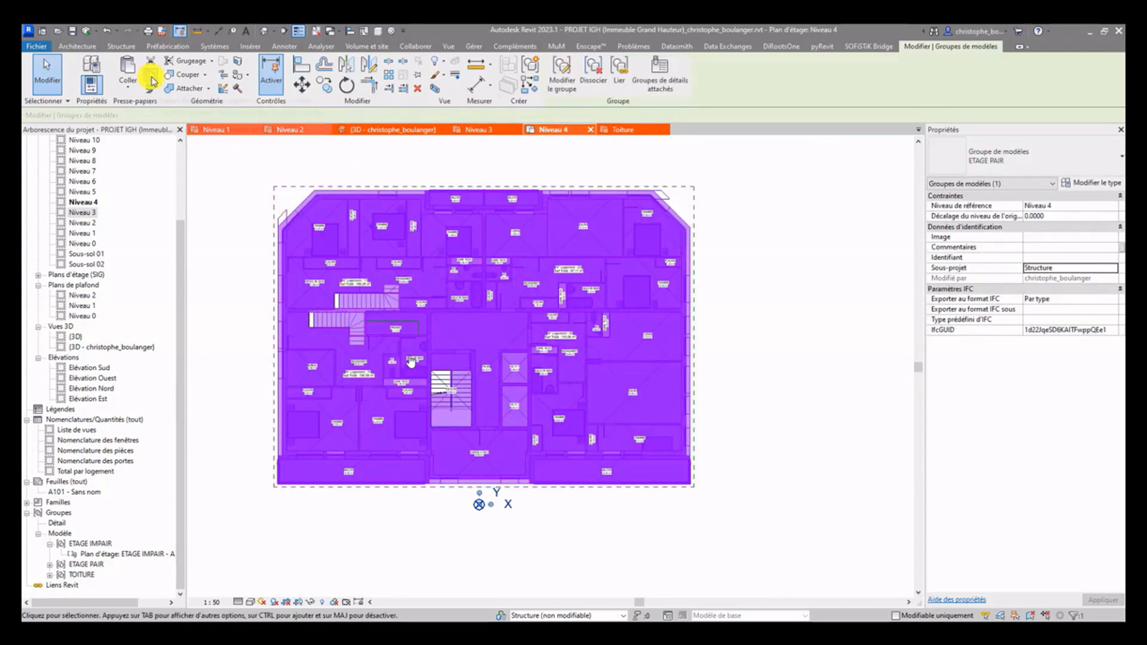
left_click(127, 93)
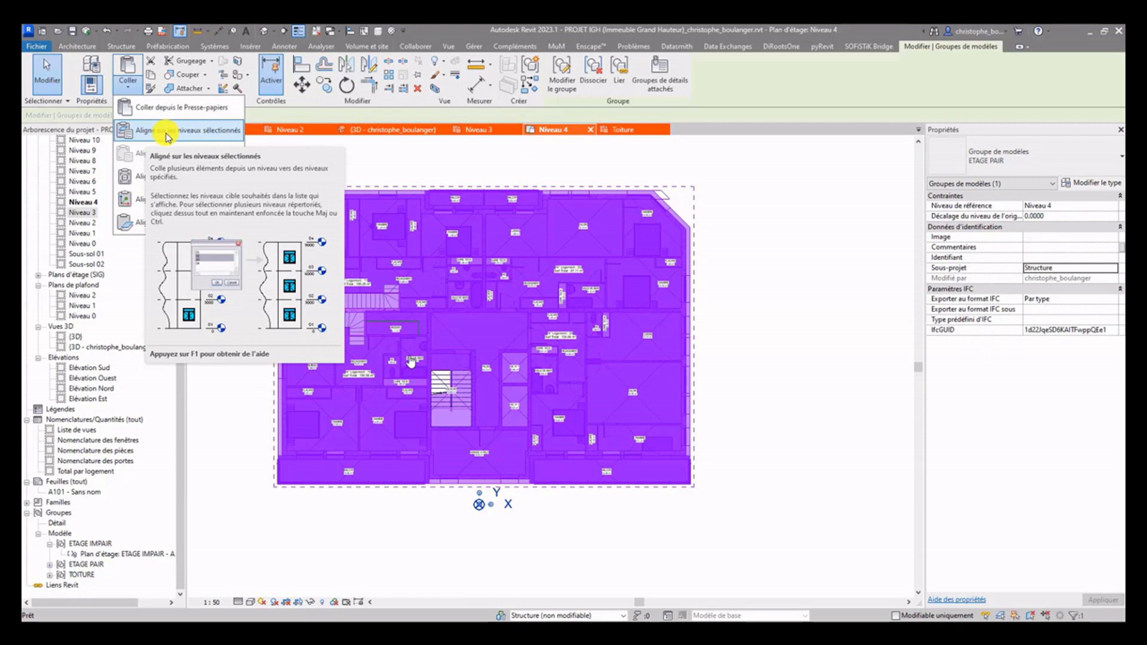
left_click(181, 131)
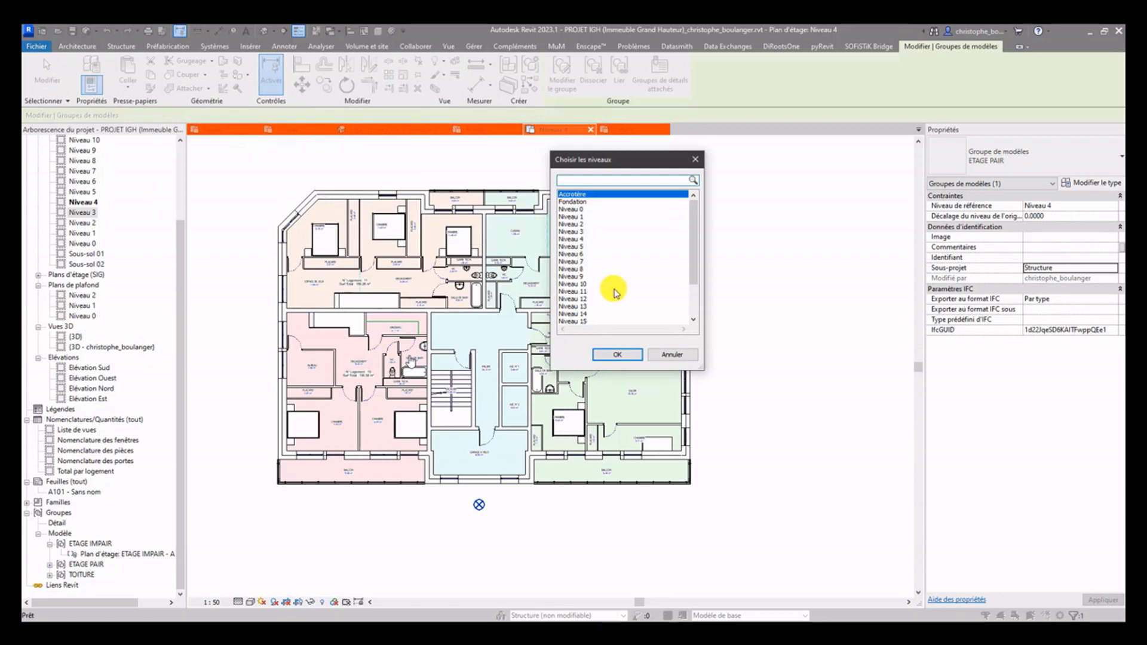
left_click(584, 254)
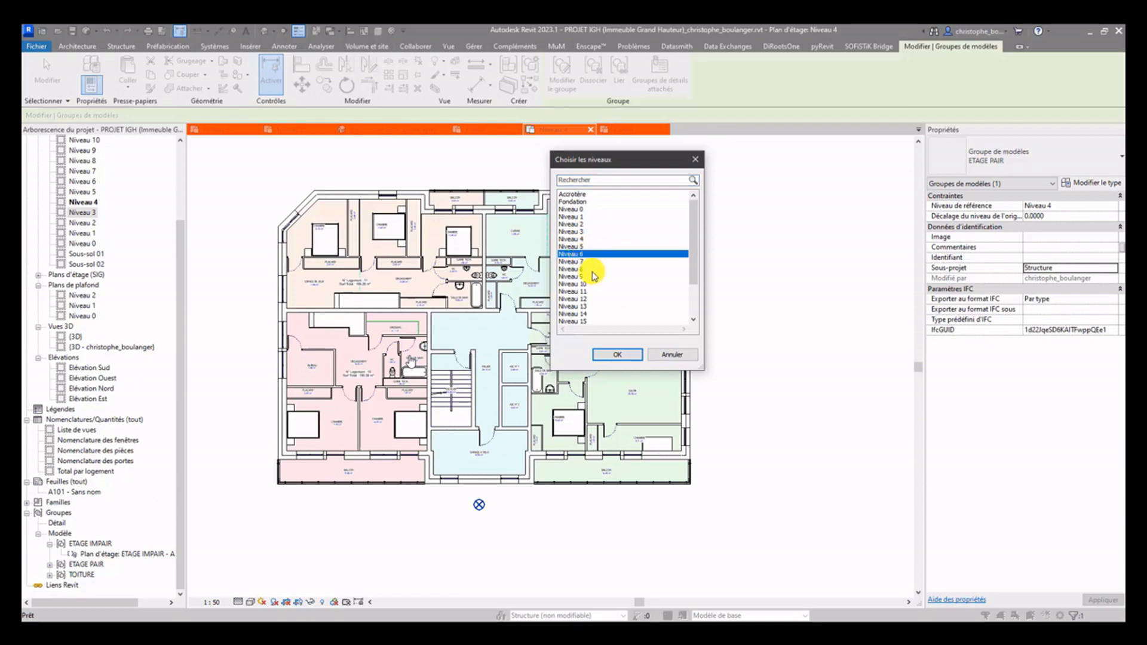
left_click(584, 269, "ctrl")
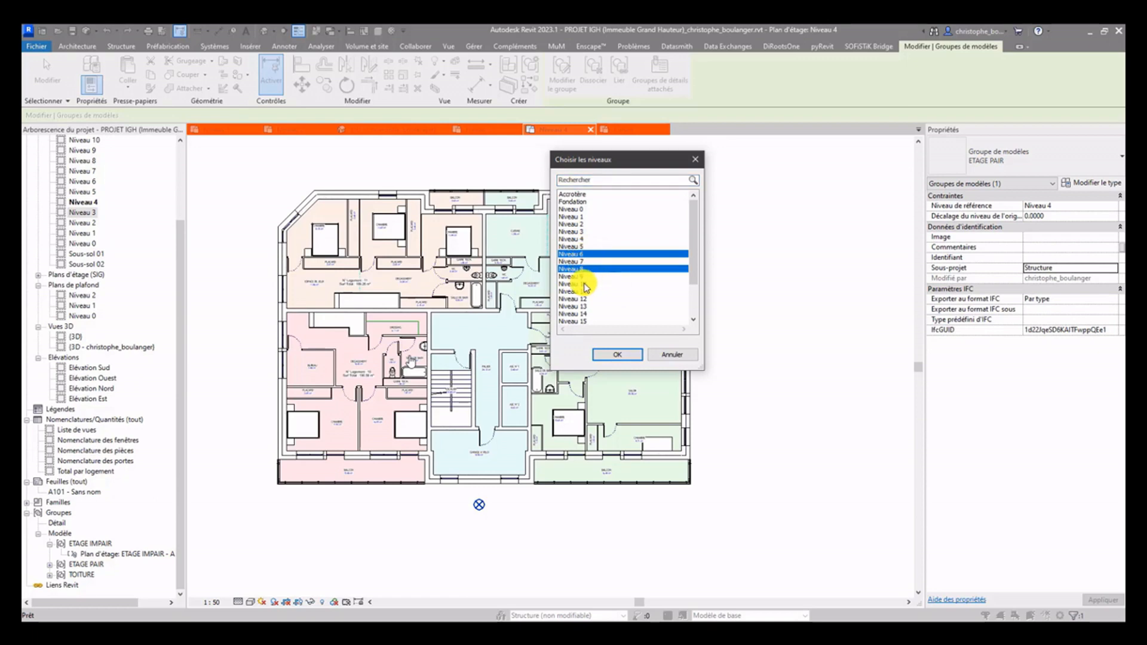
left_click(584, 284, "ctrl")
left_click(586, 299, "ctrl")
scroll(585, 313, "down", 2)
left_click(576, 269, "ctrl")
left_click(577, 284, "ctrl")
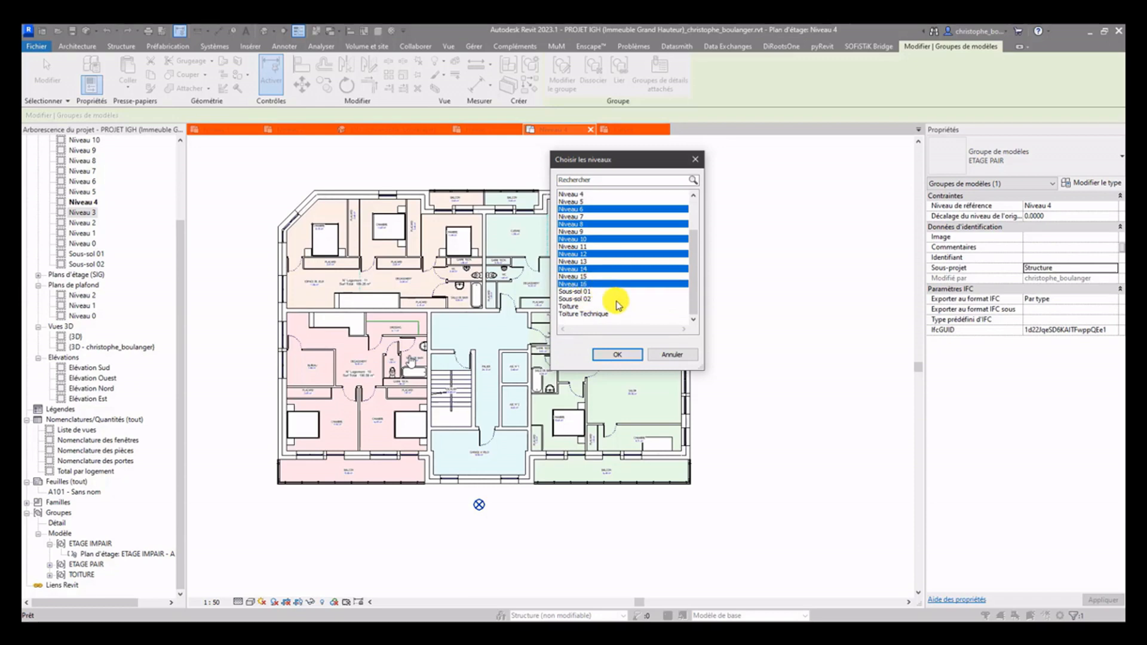
left_click(618, 355)
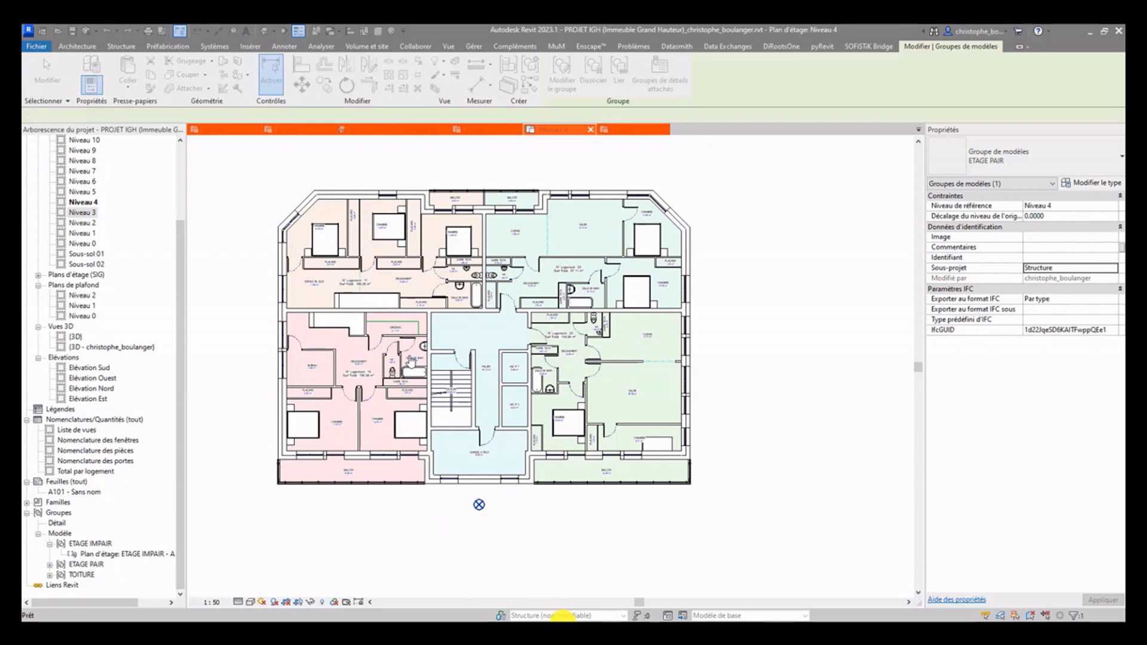
left_click(539, 533)
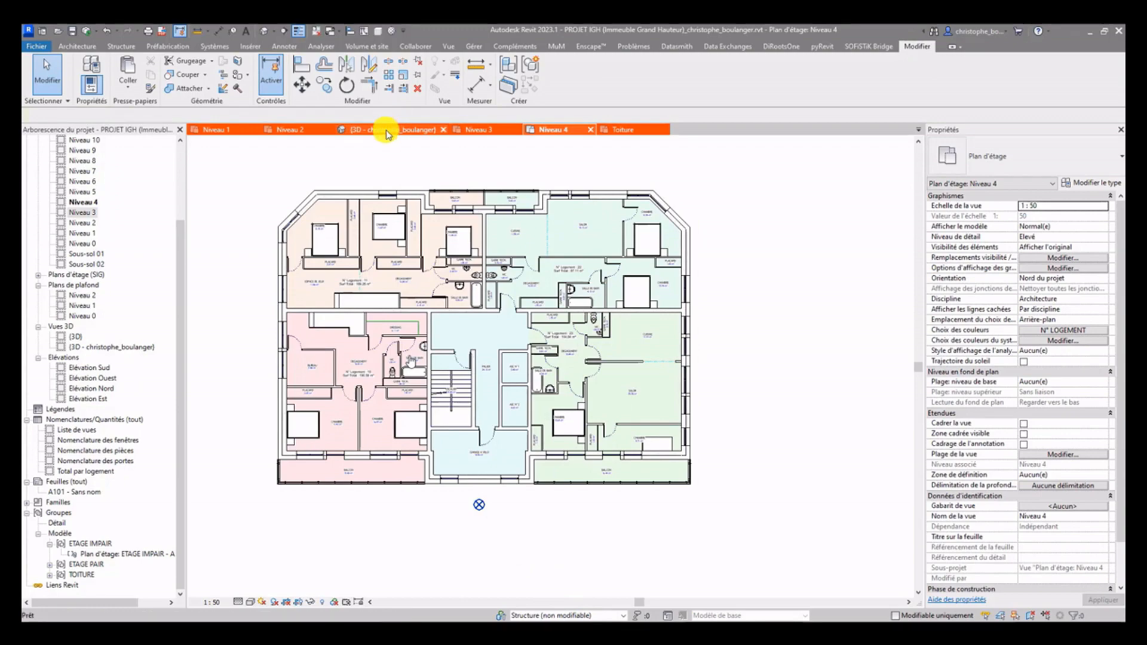
Check the tower in 3D, then duplicate the TOITURE model group and rename the copy SOUS SOL
left_click(386, 129)
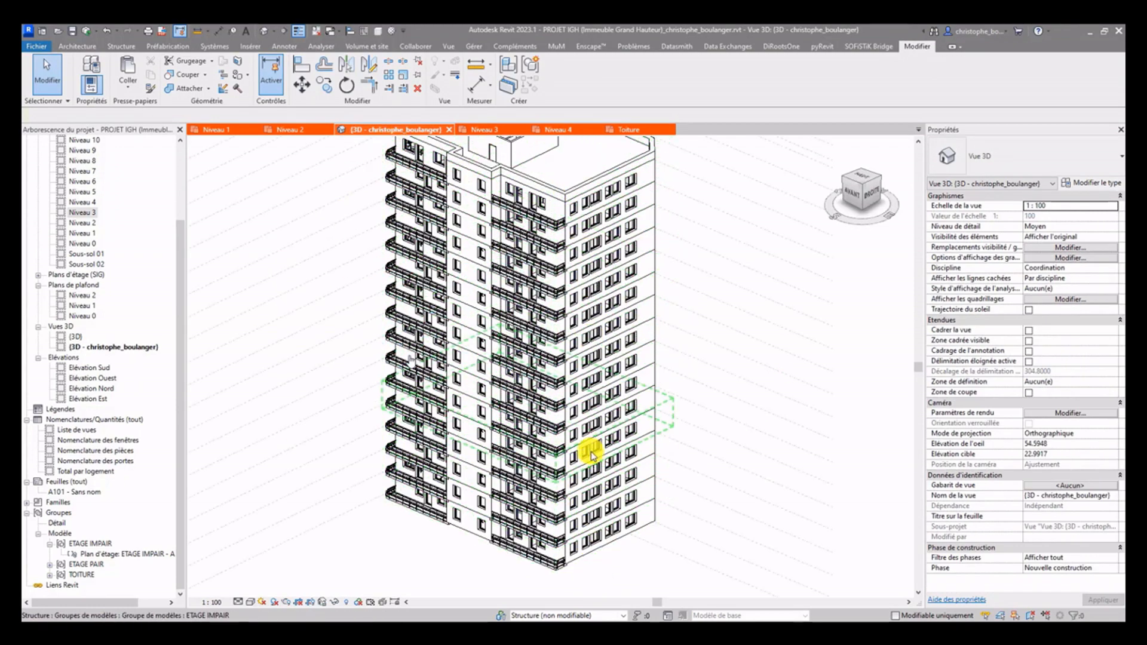
scroll(590, 451, "down", 2)
scroll(545, 234, "up", 3)
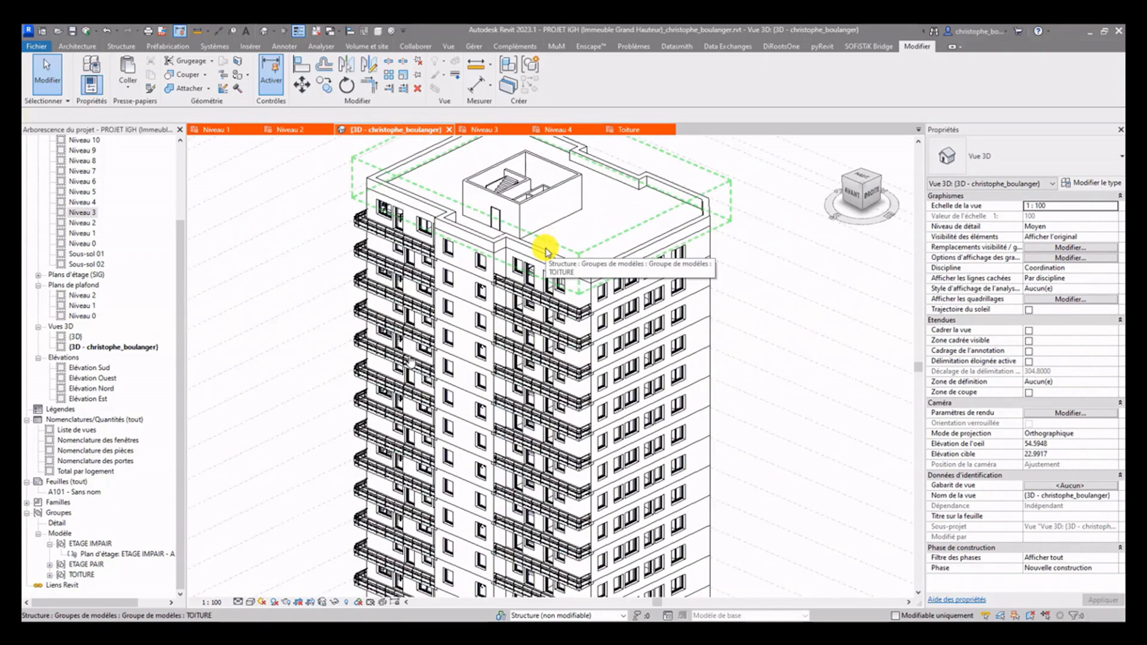
left_click(545, 251)
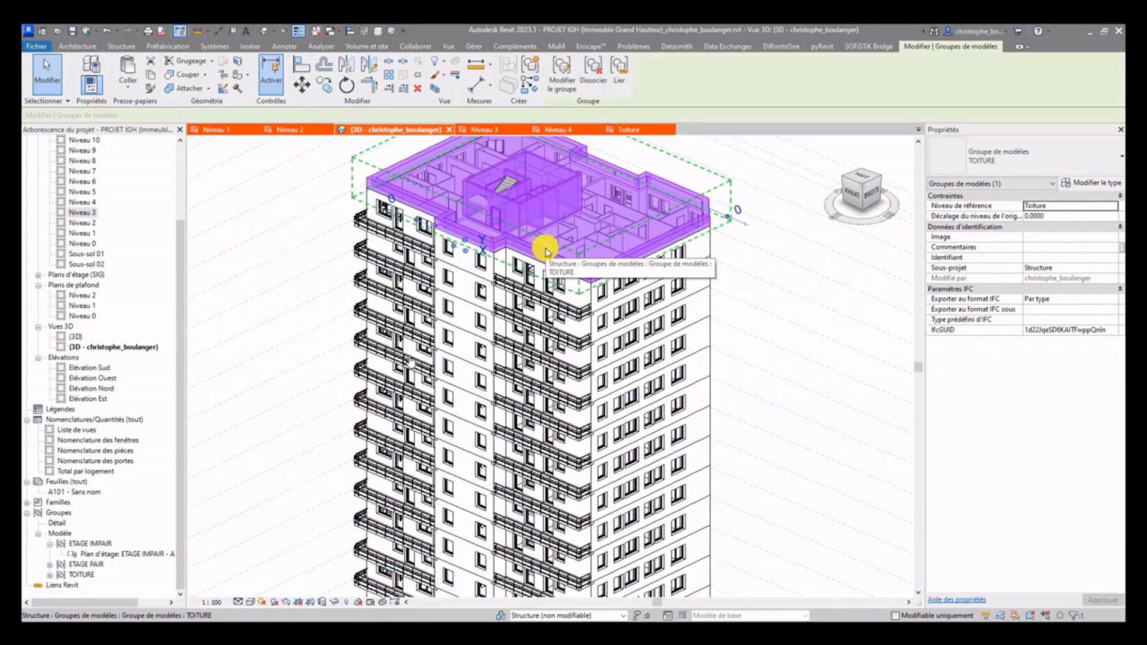
key("Escape")
left_click(89, 576)
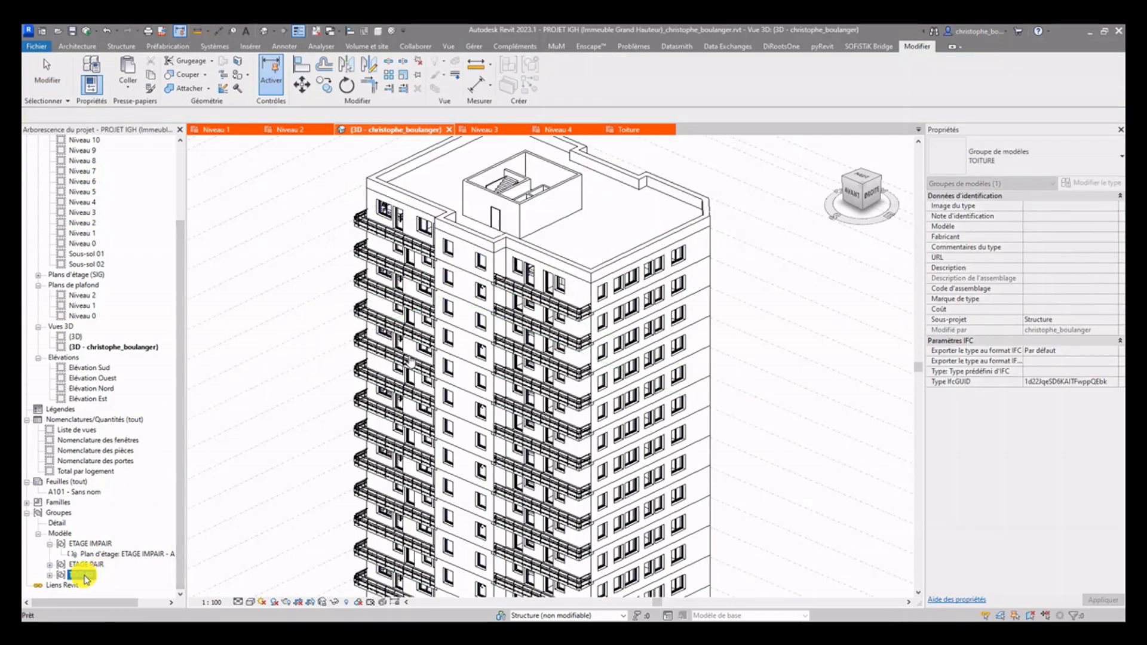
right_click(89, 575)
left_click(119, 353)
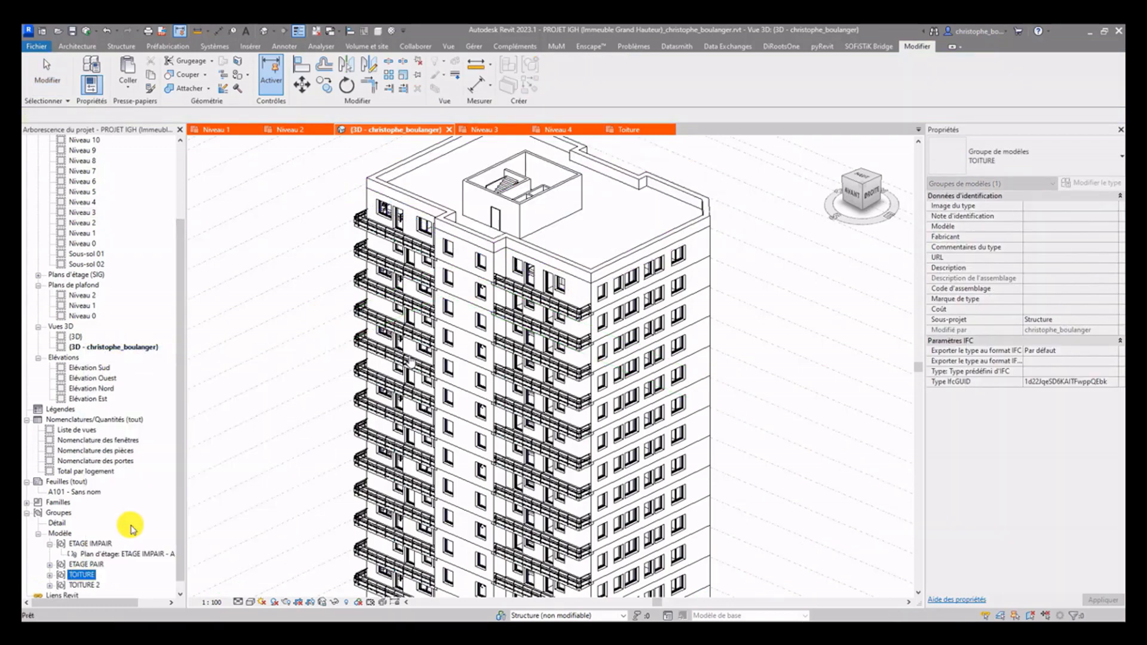
left_click(83, 586)
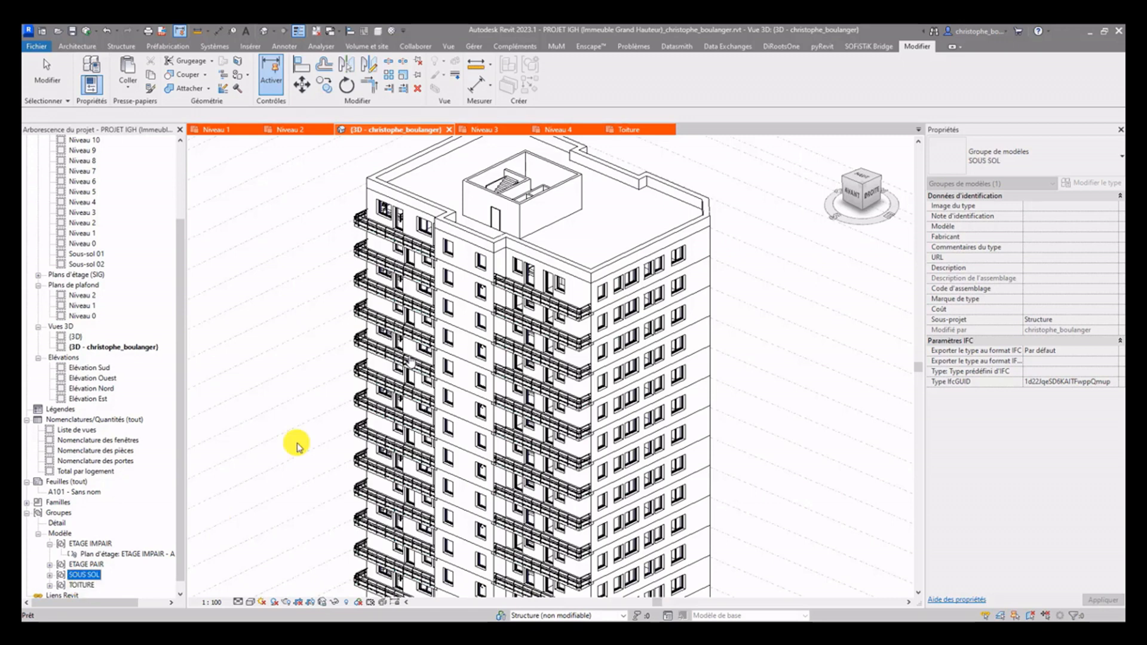
Place an instance of the SOUS SOL group in the Sous-sol 01 floor plan
double_click(96, 256)
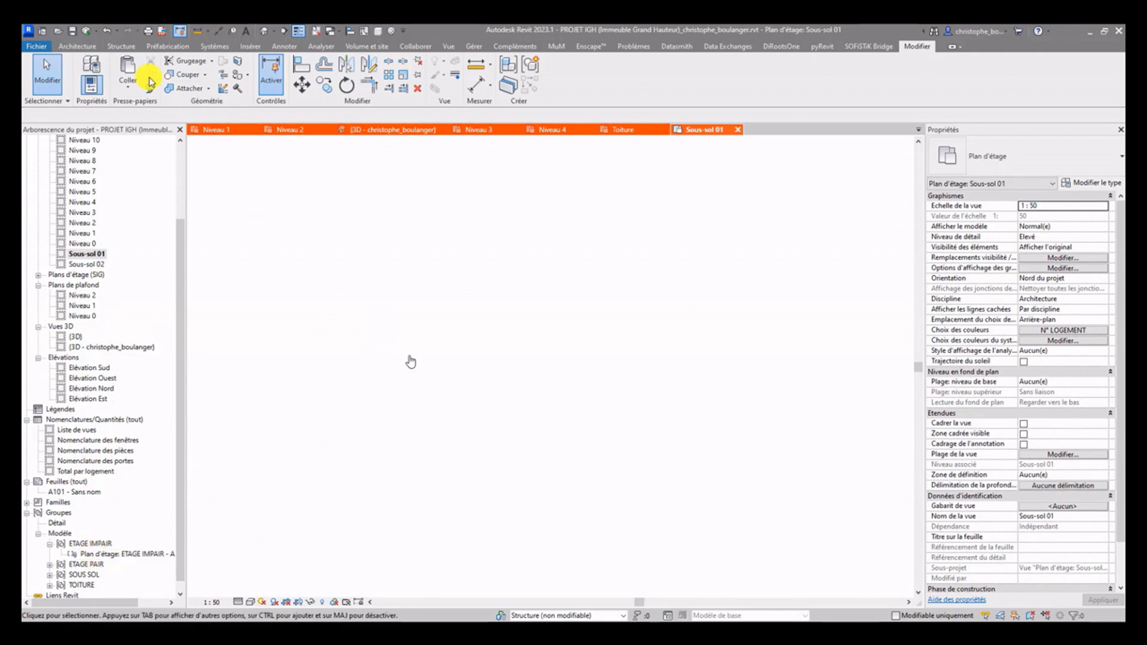
left_click(73, 576)
left_click_drag(70, 578, 498, 403)
scroll(481, 364, "down", 5)
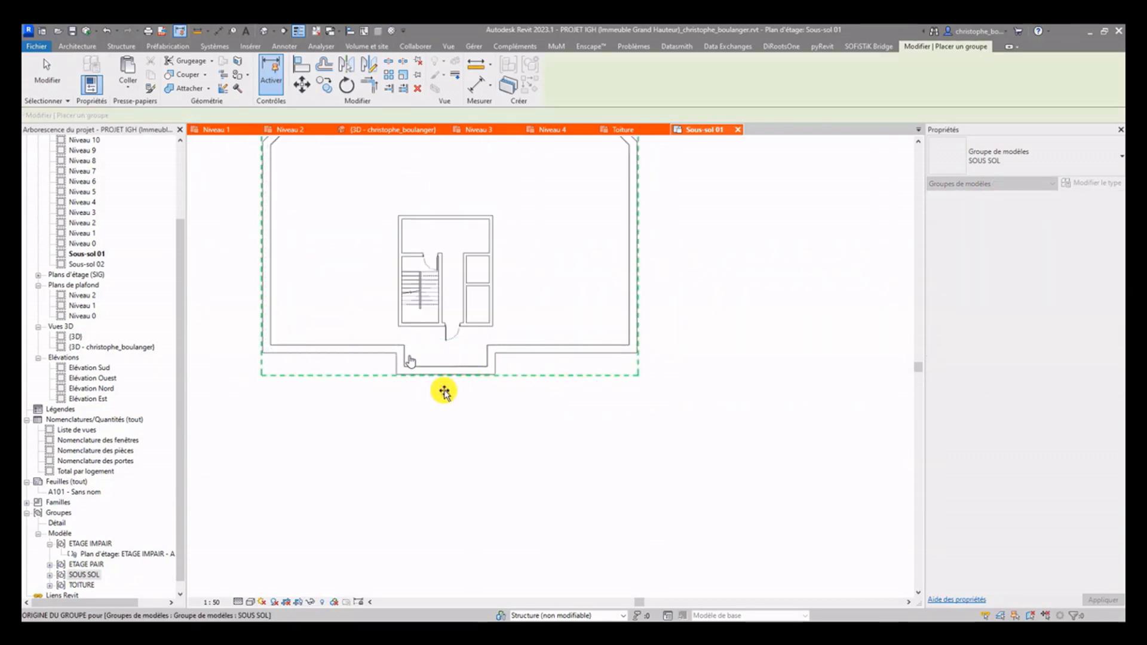
left_click(444, 392)
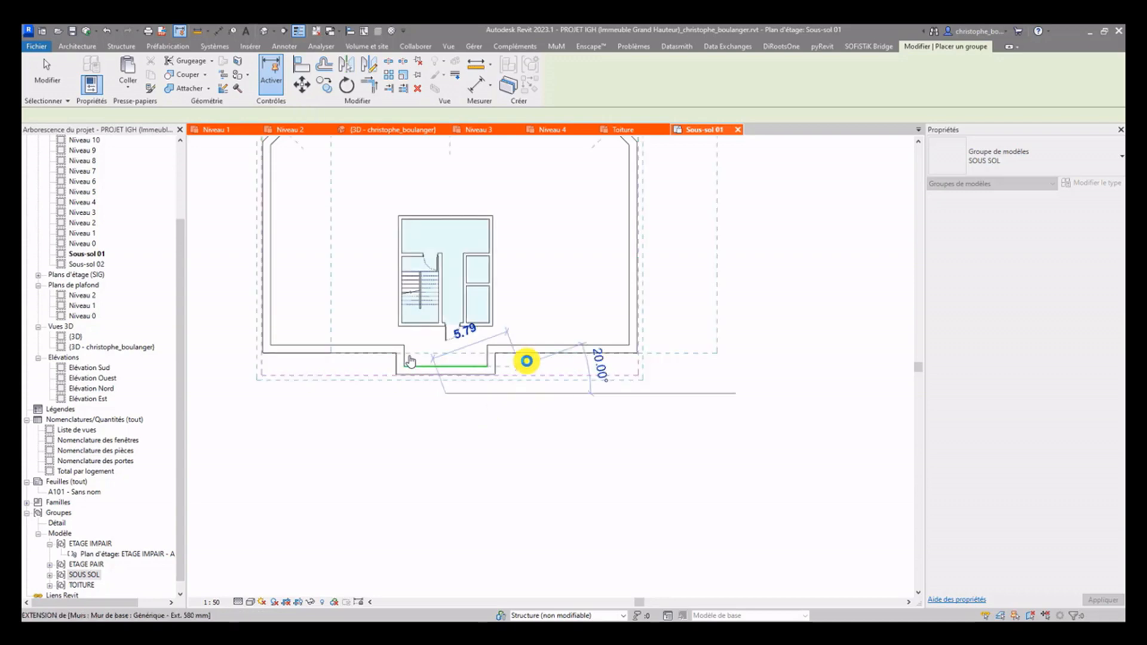
key("Escape")
Open the SOUS SOL group for editing and set the location line of all perimeter walls to Nu fini: Intérieur
middle_click_drag(517, 346, 537, 412)
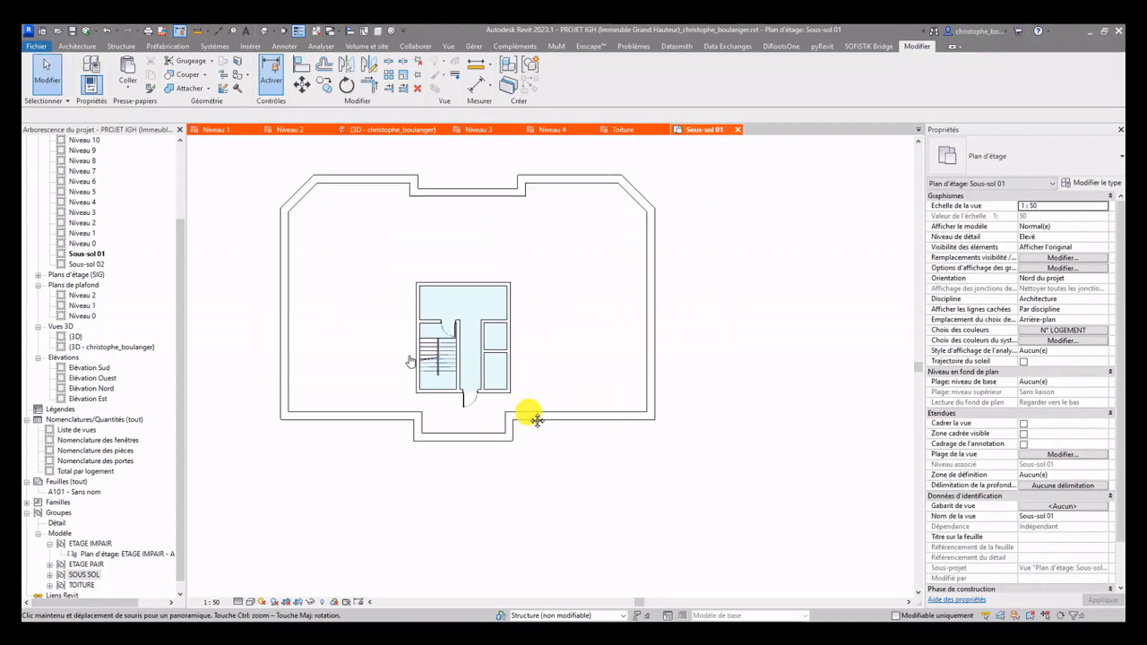
left_click(353, 418)
double_click(353, 416)
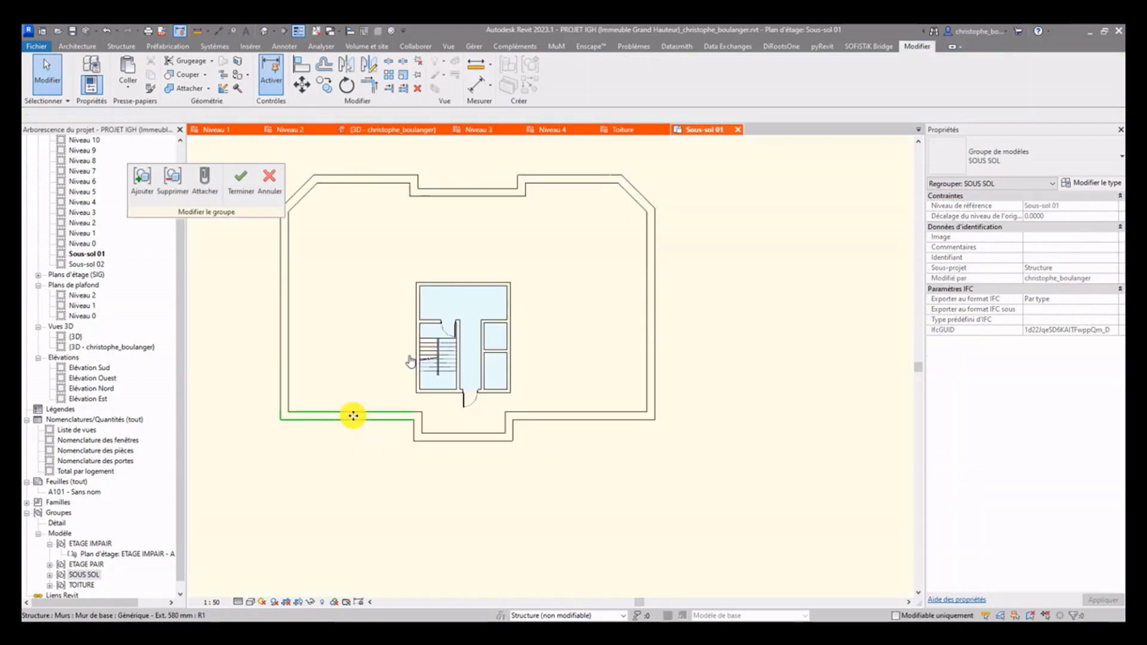
key("Tab")
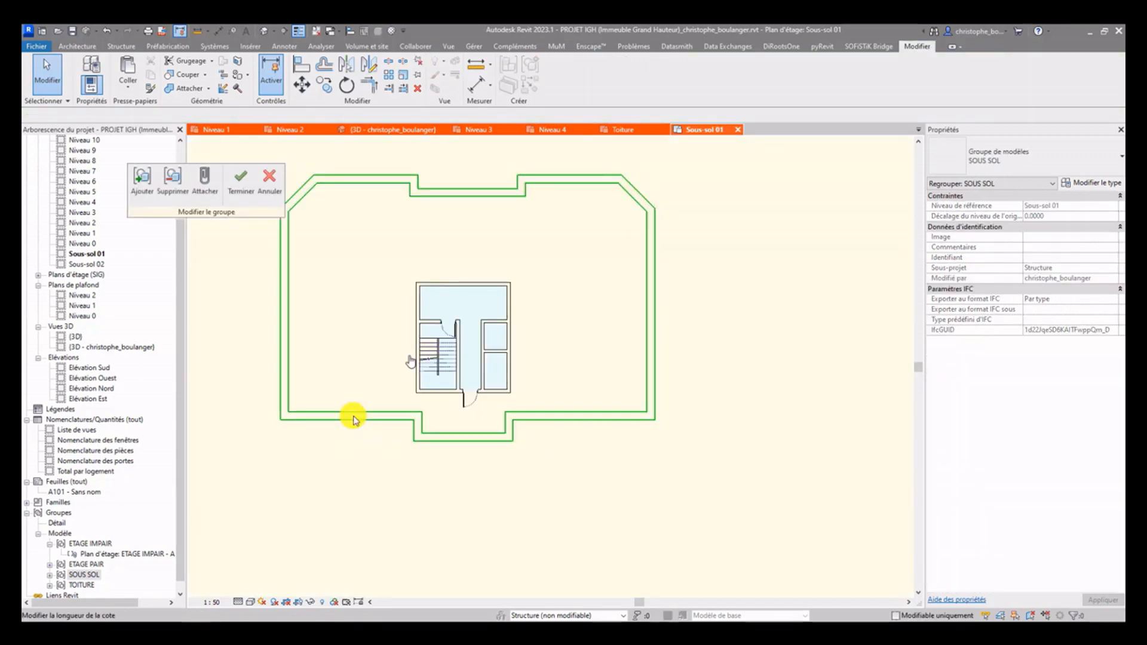
left_click(353, 418)
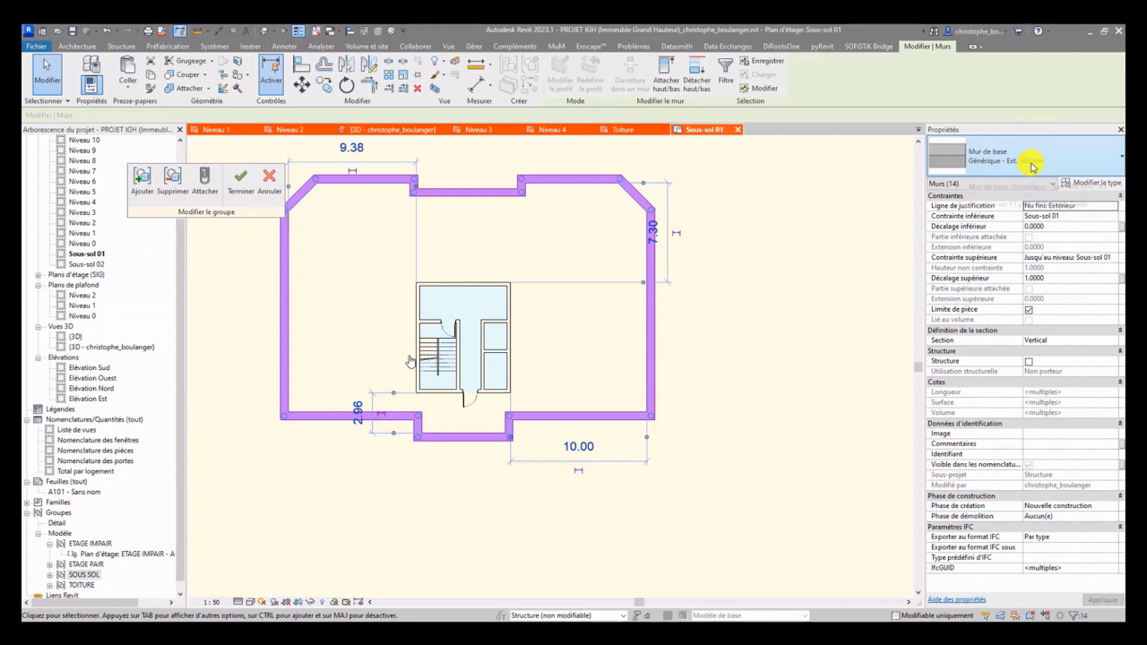
left_click(1071, 205)
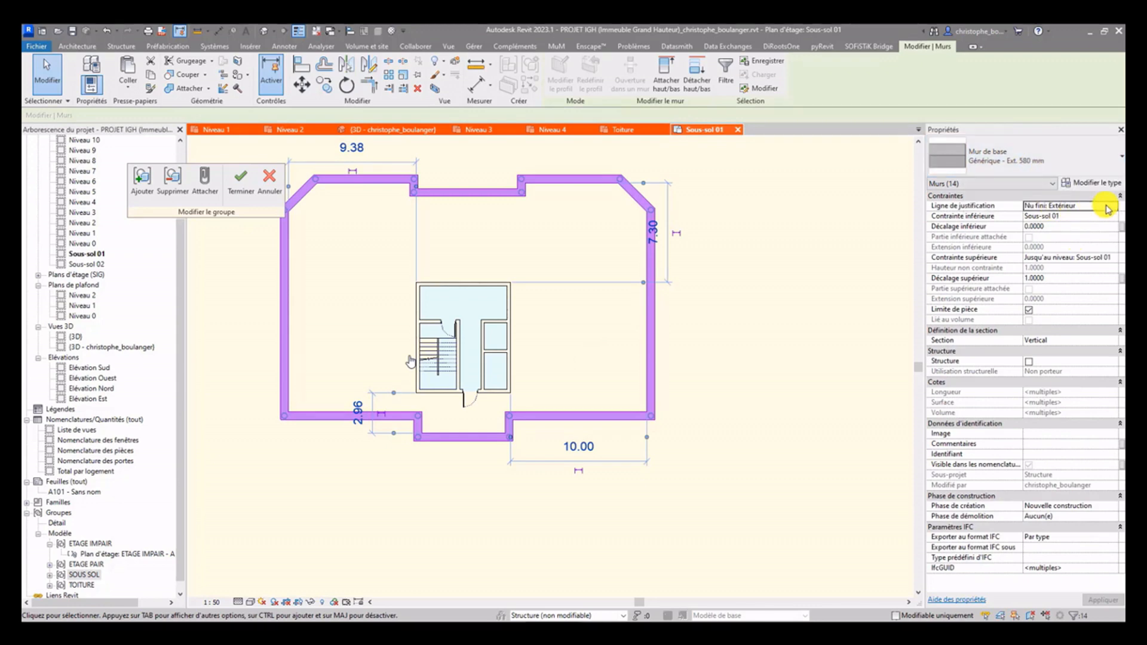
left_click(1072, 206)
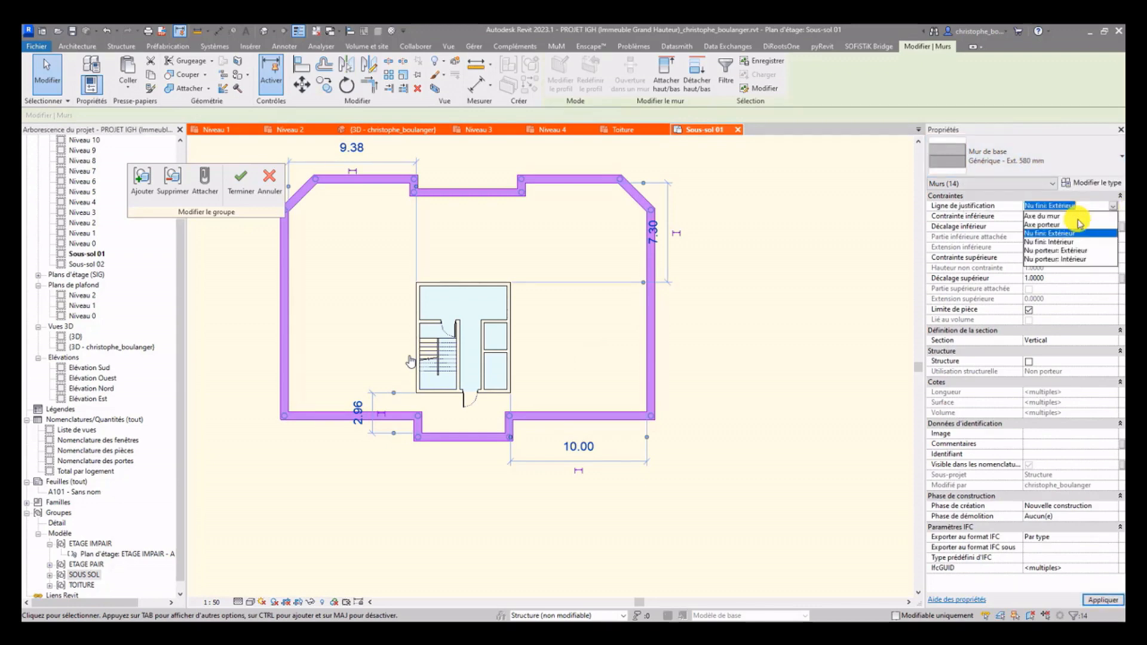
left_click(1056, 243)
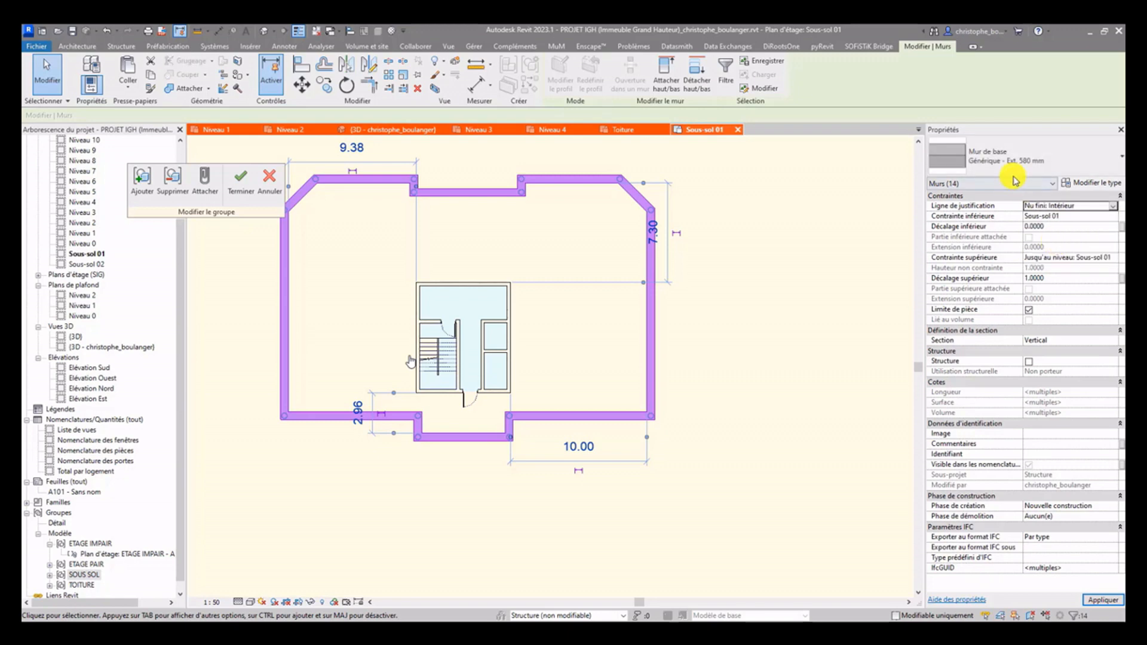
Change the perimeter walls' type to Générique - Ext. 200 mm
left_click(1017, 173)
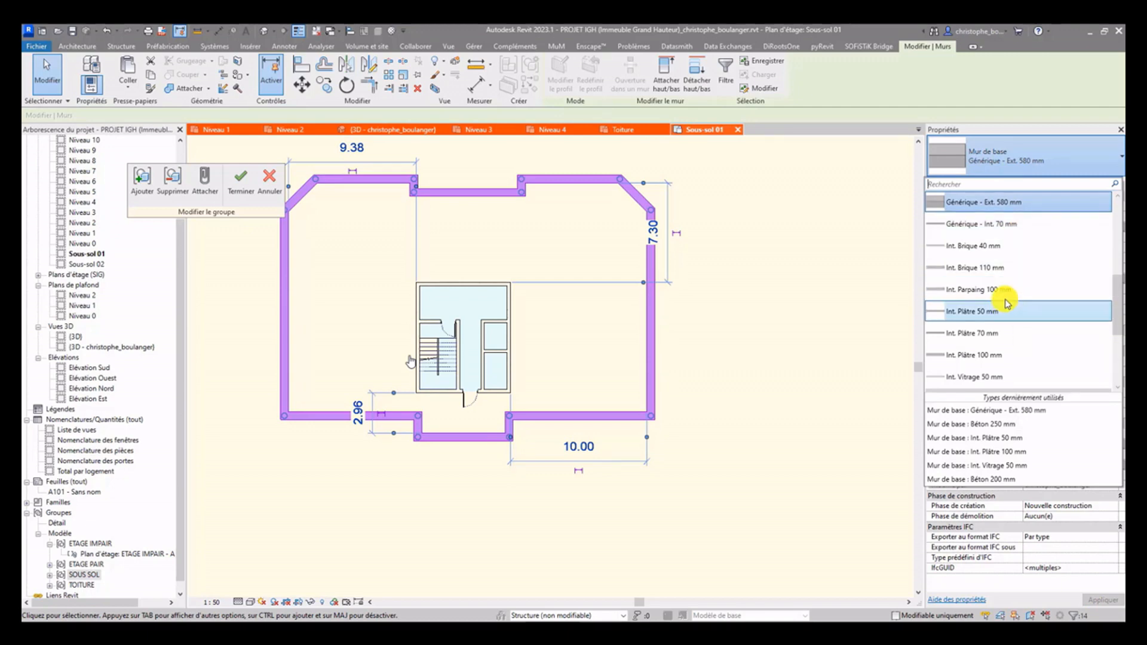
scroll(998, 249, "up", 1)
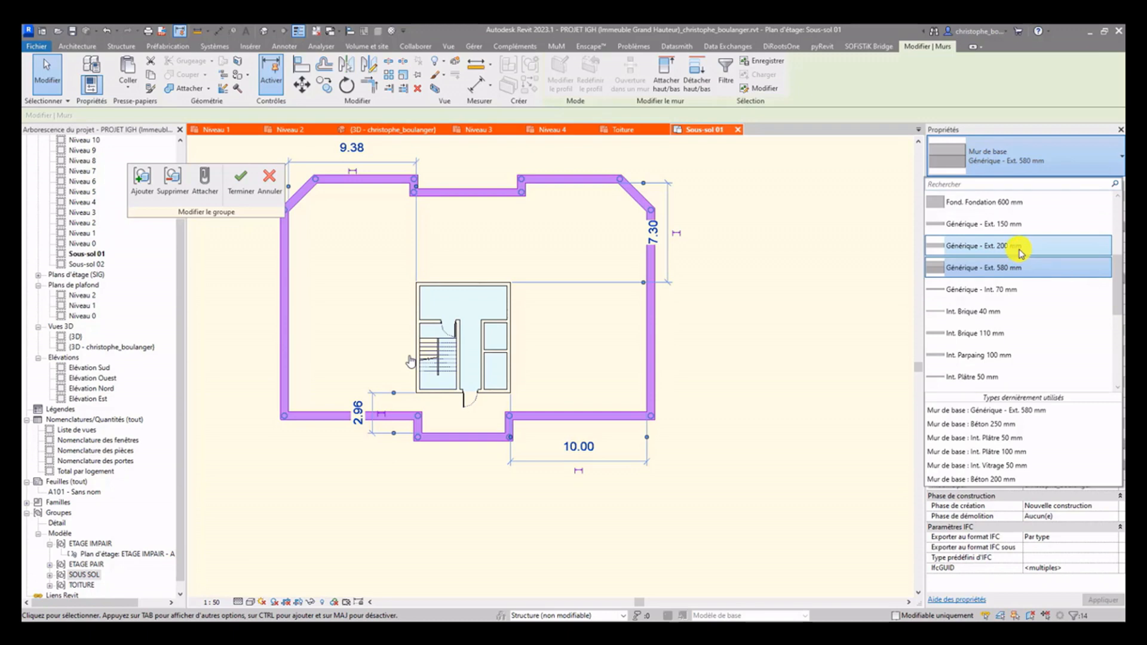
left_click(1021, 253)
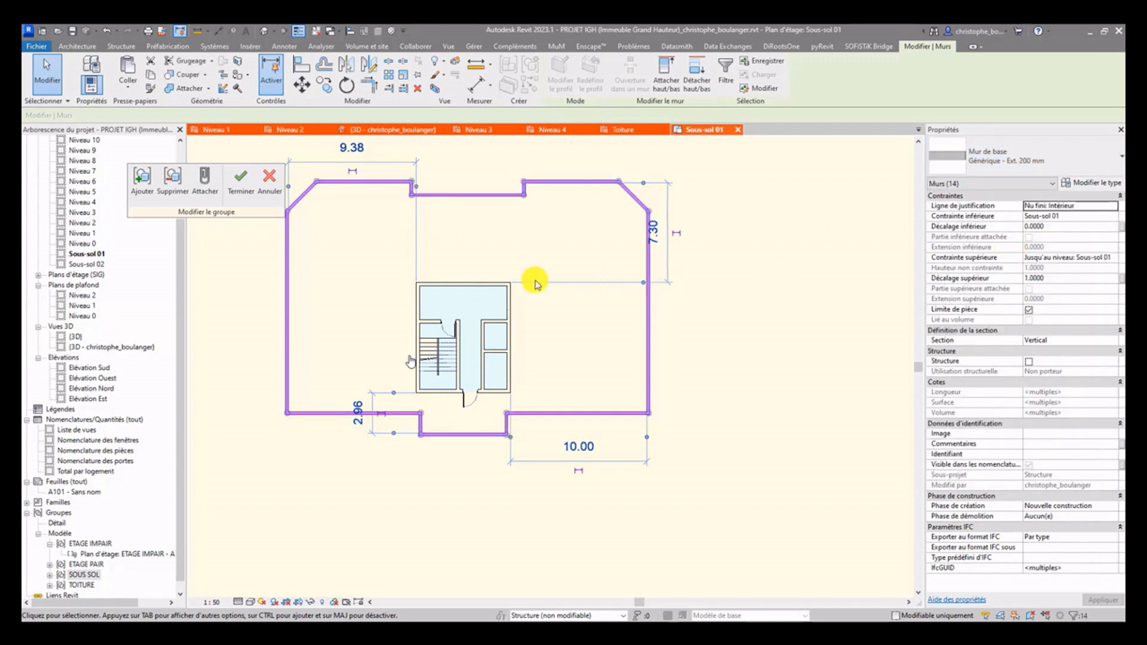
Constrain the top of the perimeter walls to Niveau 0 with a top offset of 0
left_click(1026, 165)
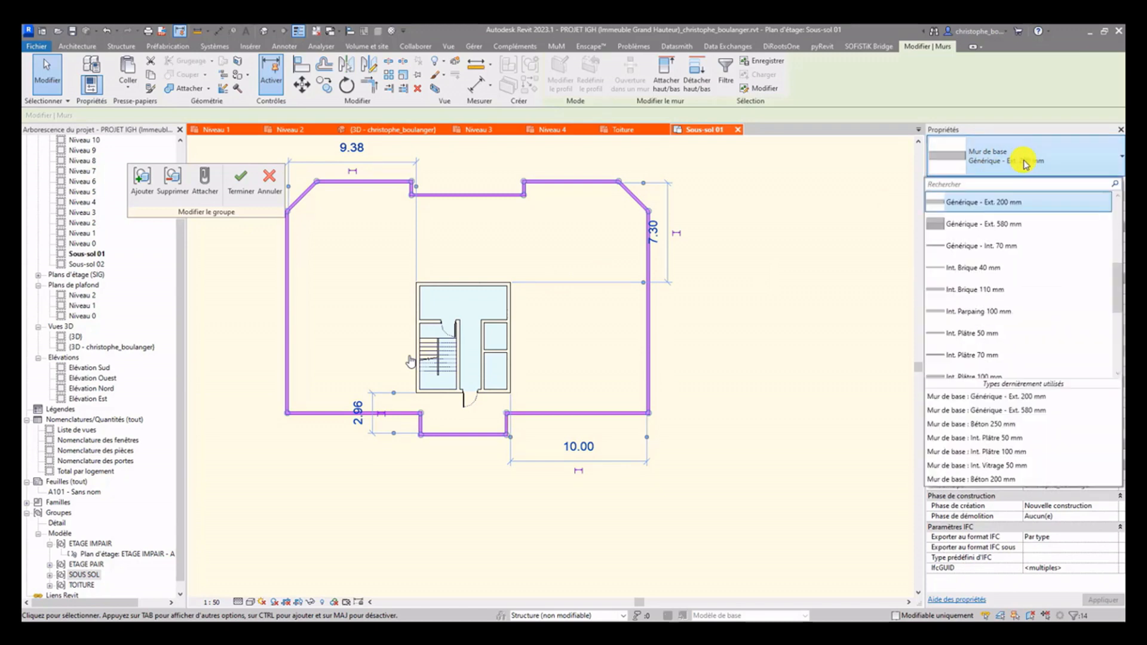
left_click(1025, 165)
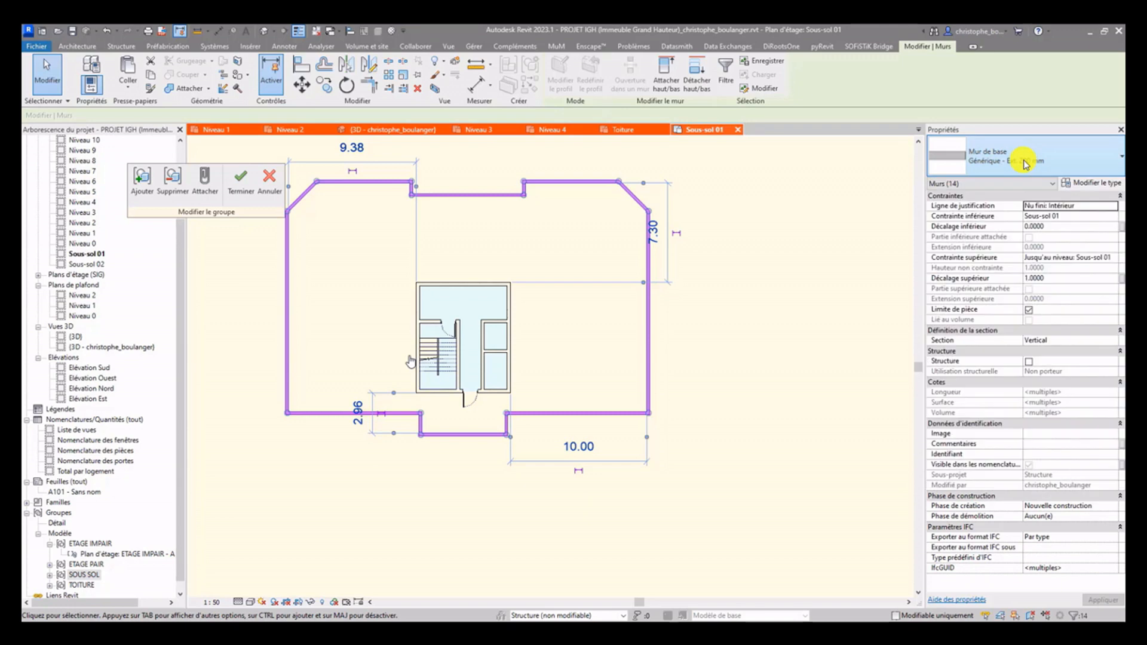
left_click(1115, 259)
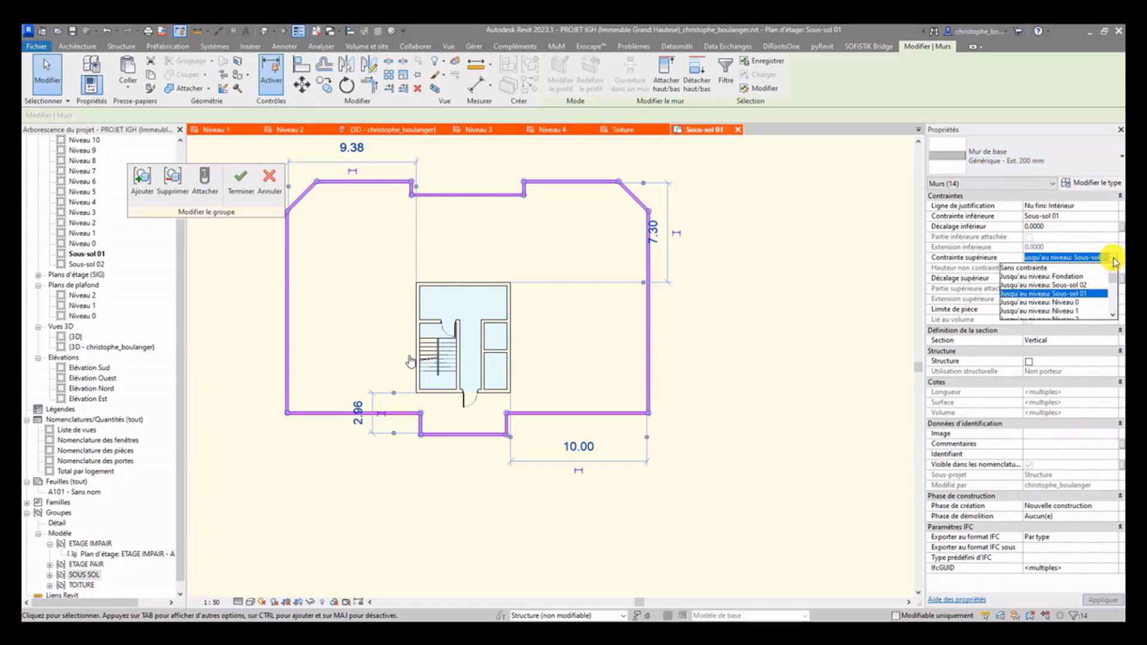
left_click(1067, 303)
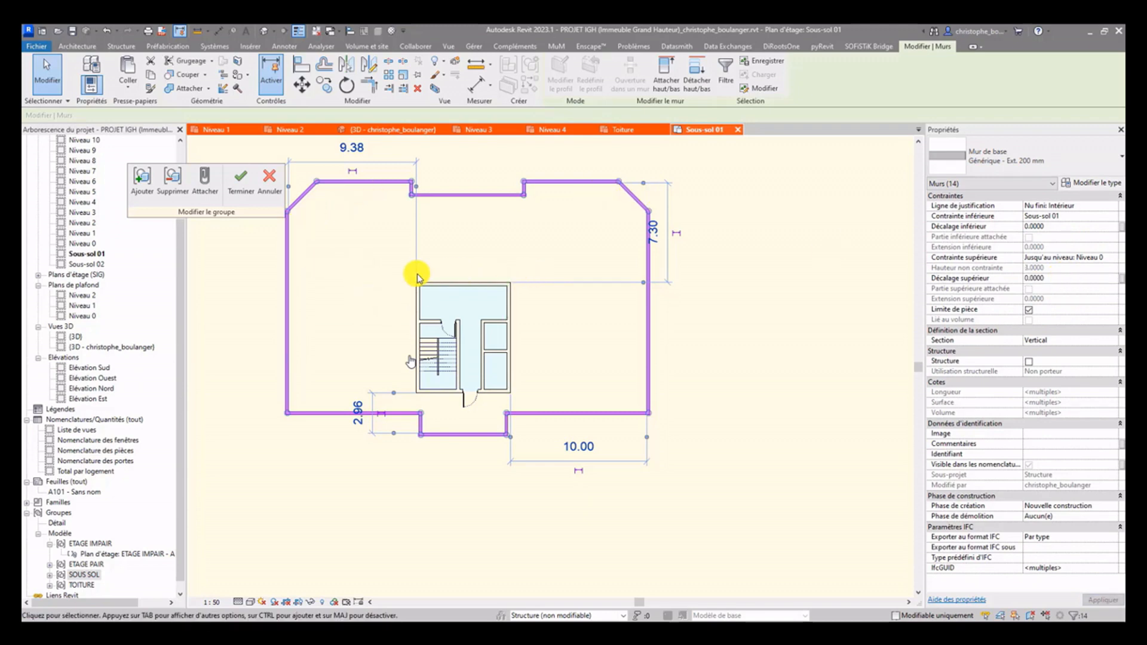
Look closely at the core walls, then reselect the whole perimeter wall chain and change its type to Béton 250 mm
scroll(410, 272, "up", 5)
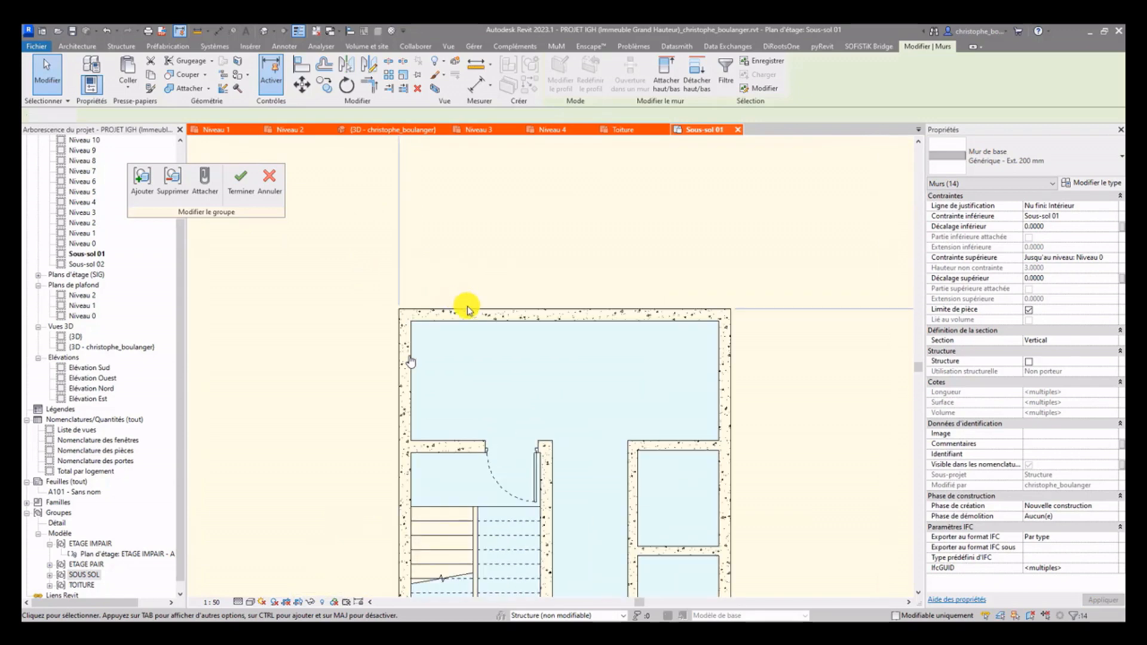
key("Escape")
left_click(469, 310)
key("Escape")
scroll(460, 287, "down", 5)
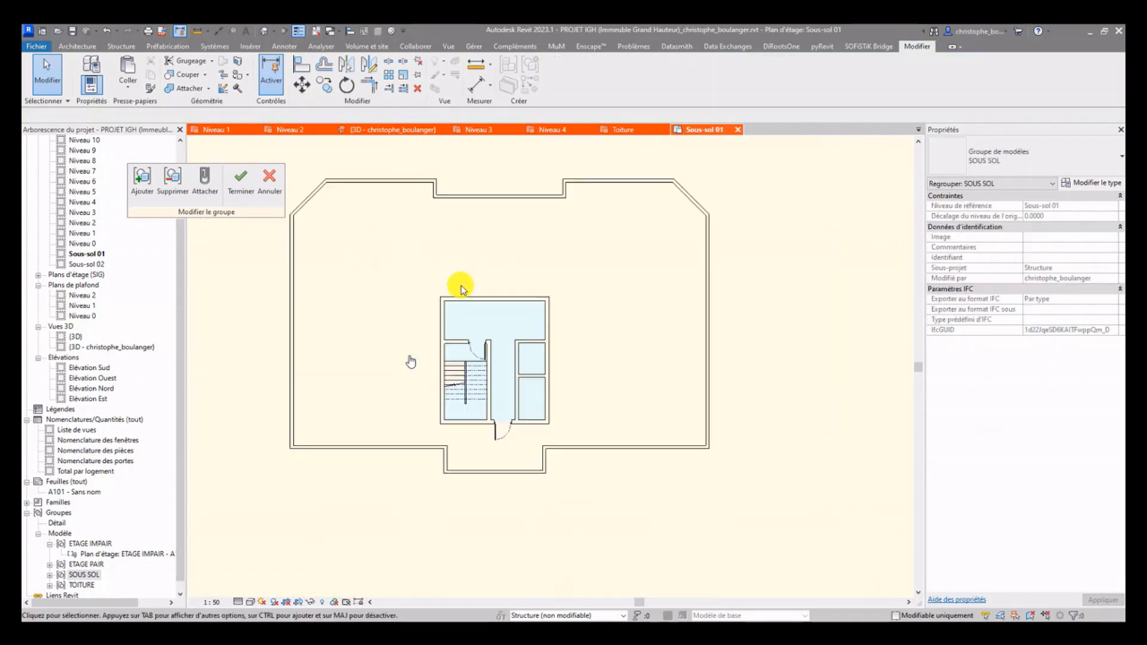
key("Tab")
left_click(293, 252)
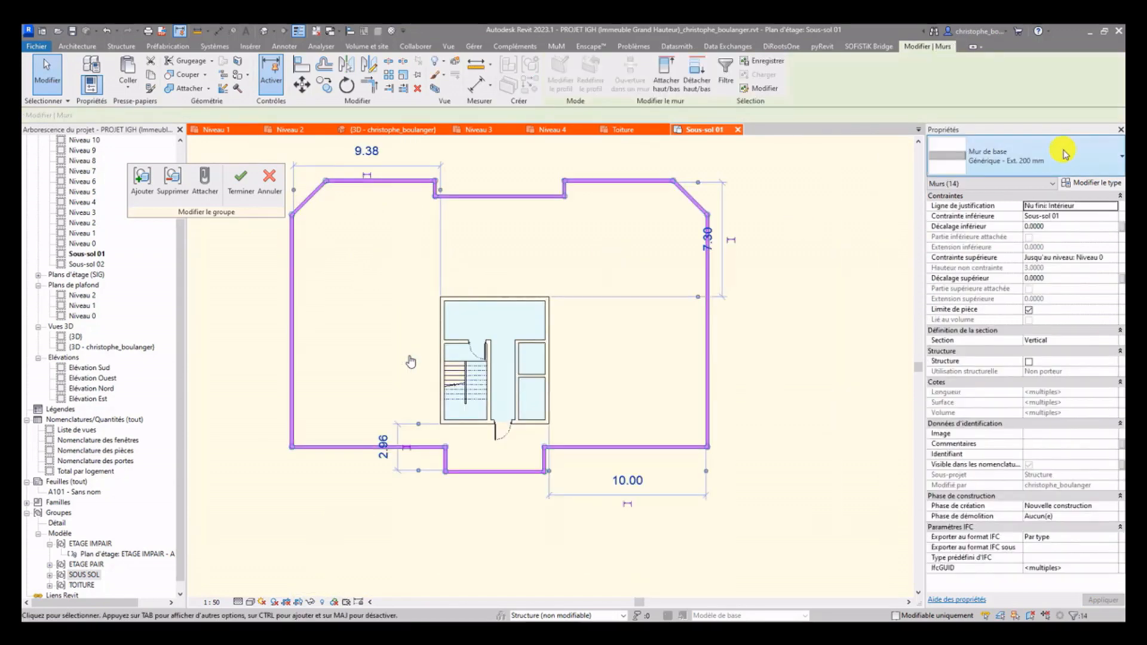
left_click(1059, 160)
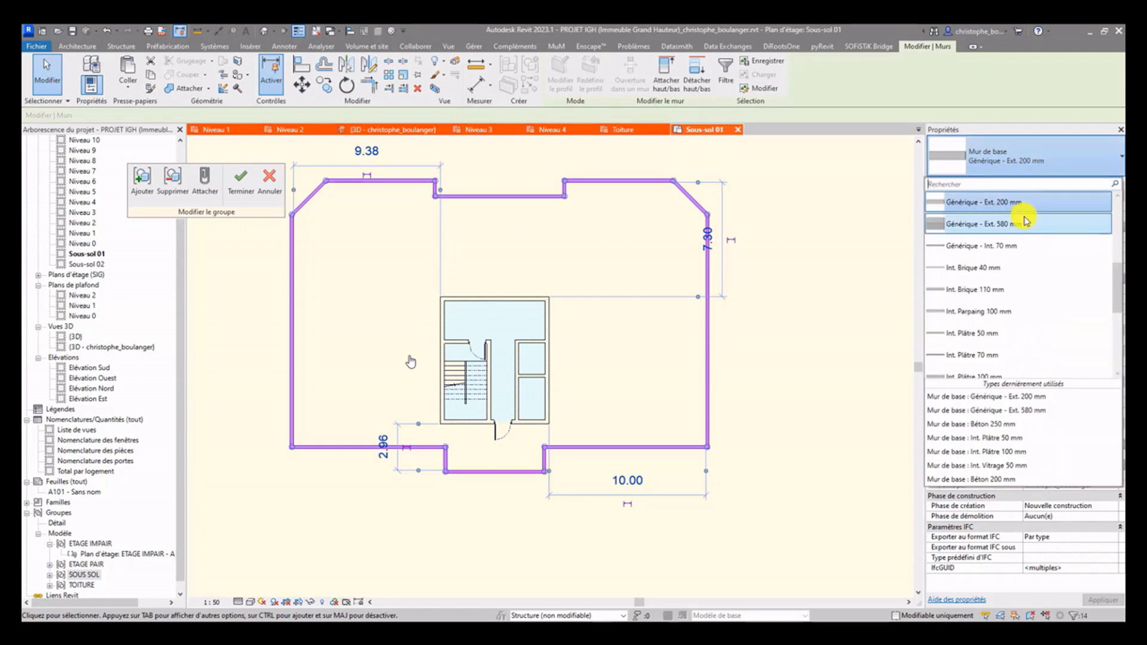
scroll(1016, 221, "up", 5)
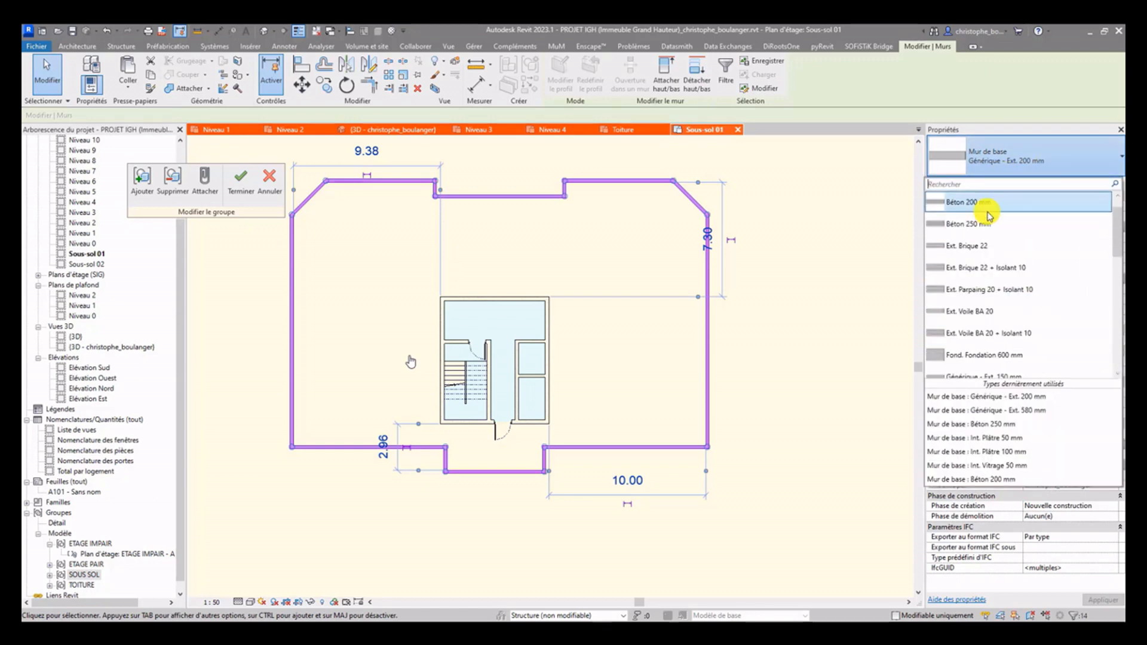
left_click(987, 223)
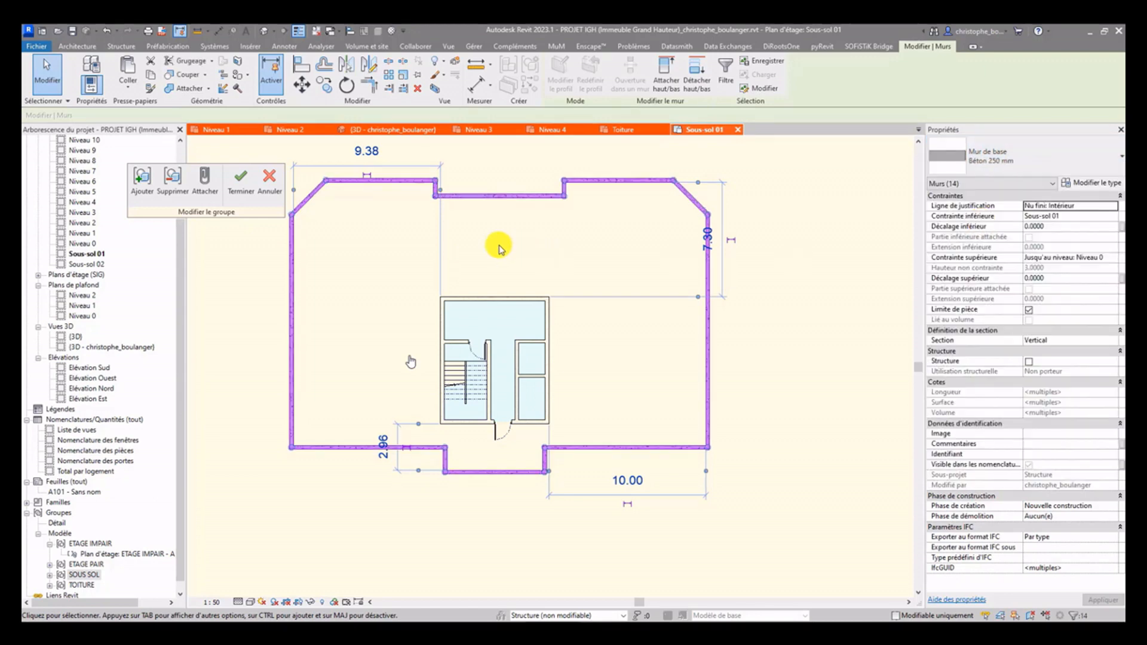
left_click(373, 254)
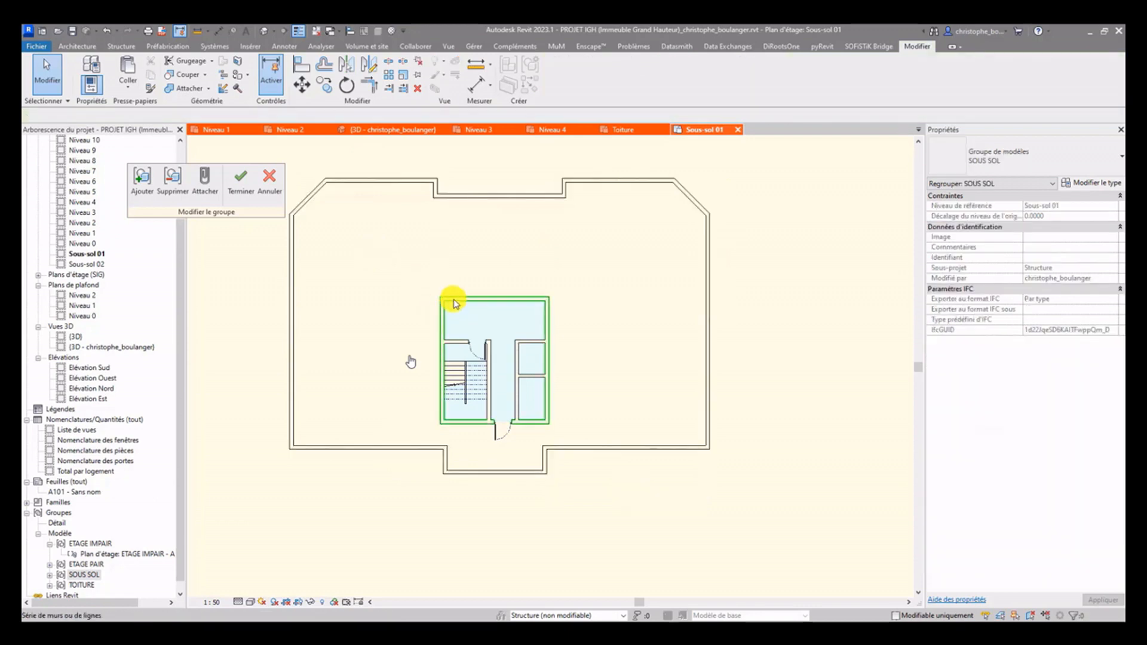
Filter the stair and lift core selection down to Murs only and constrain the tops of these walls to Niveau 0
left_click_drag(393, 281, 560, 433)
left_click(565, 77)
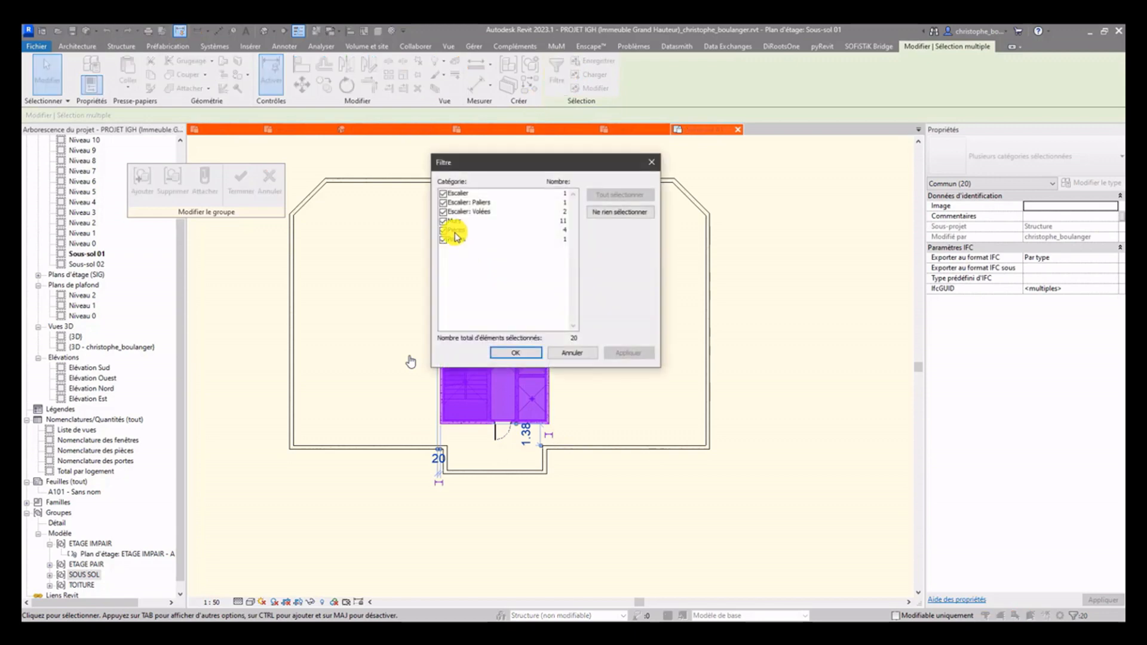
left_click(594, 213)
left_click(443, 221)
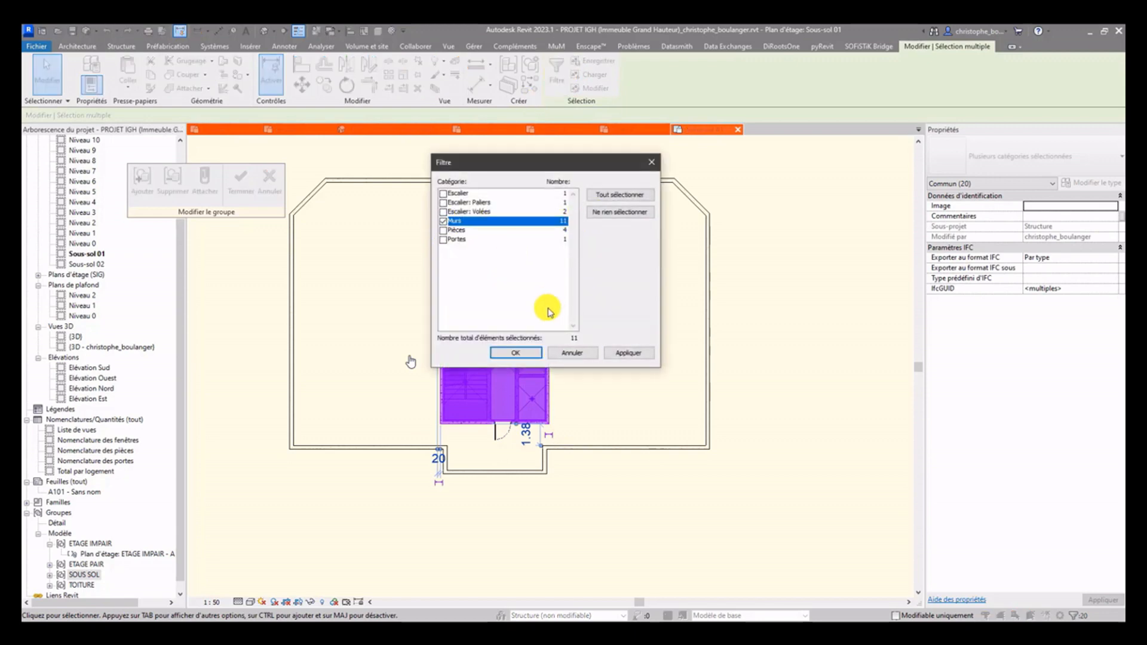
left_click(520, 353)
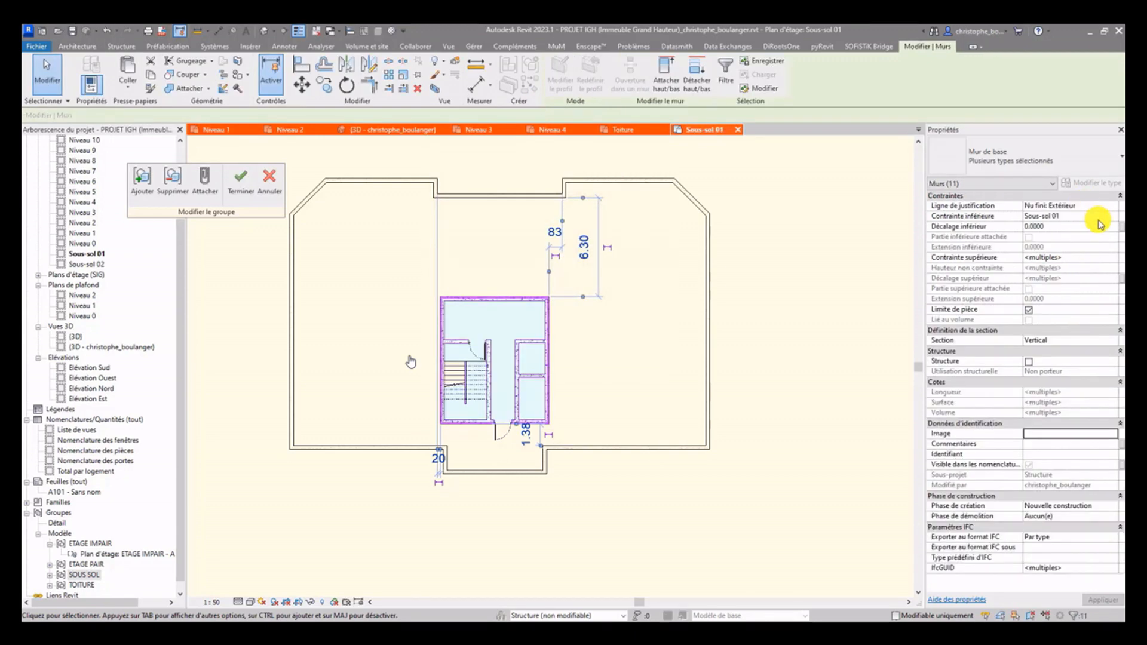
left_click(1115, 261)
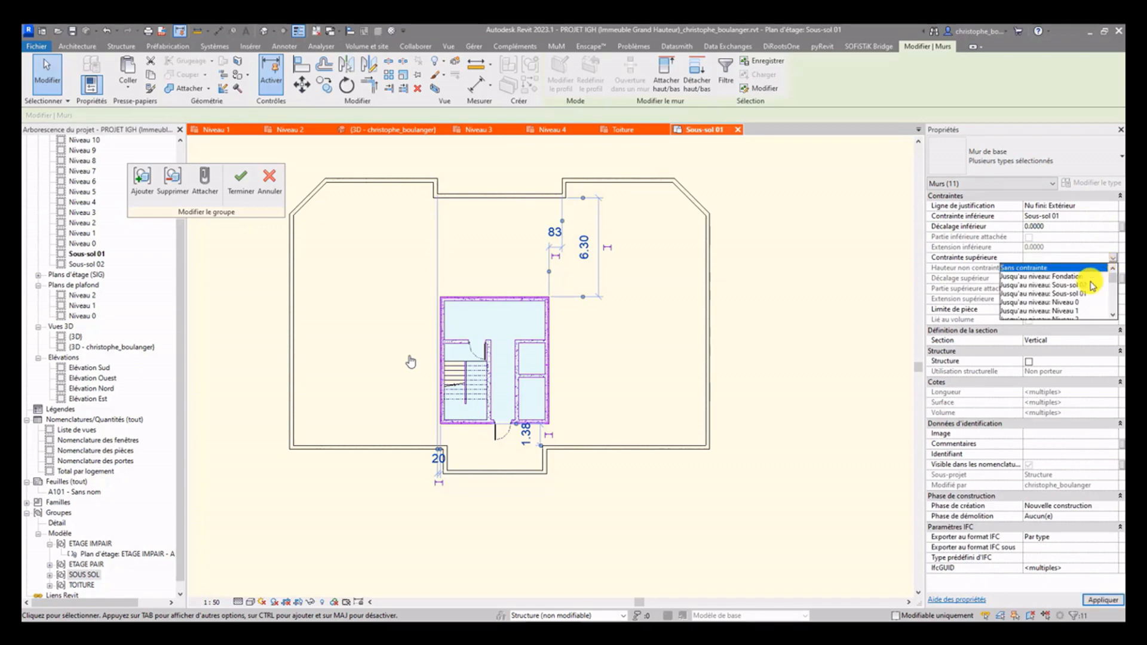
scroll(1086, 288, "down", 1)
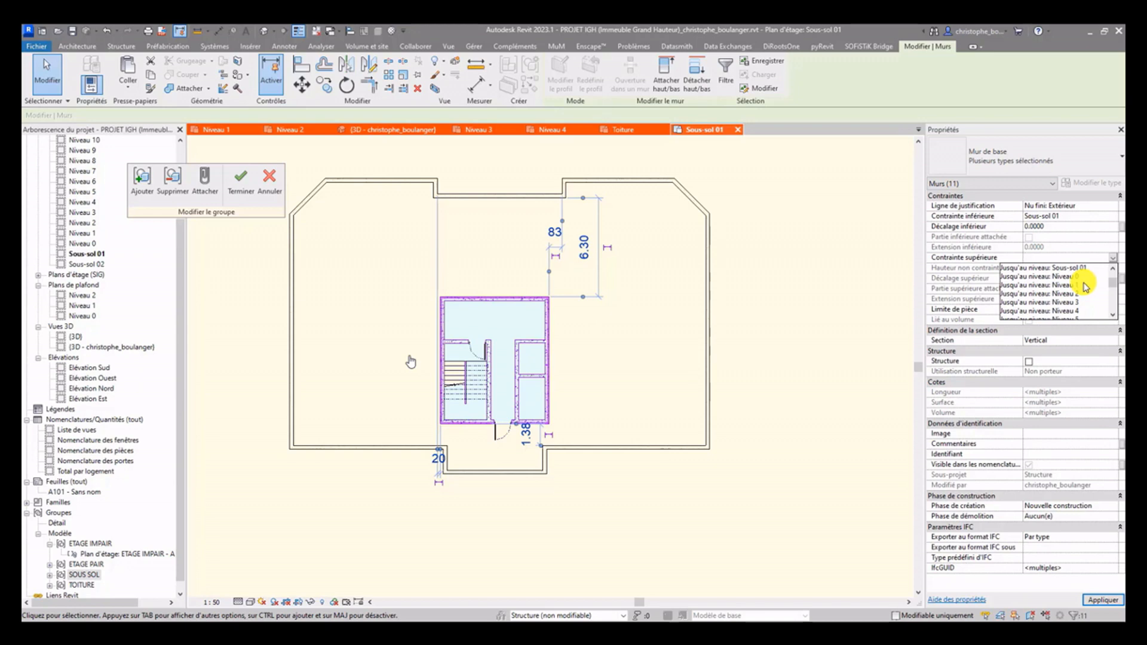
left_click(1076, 280)
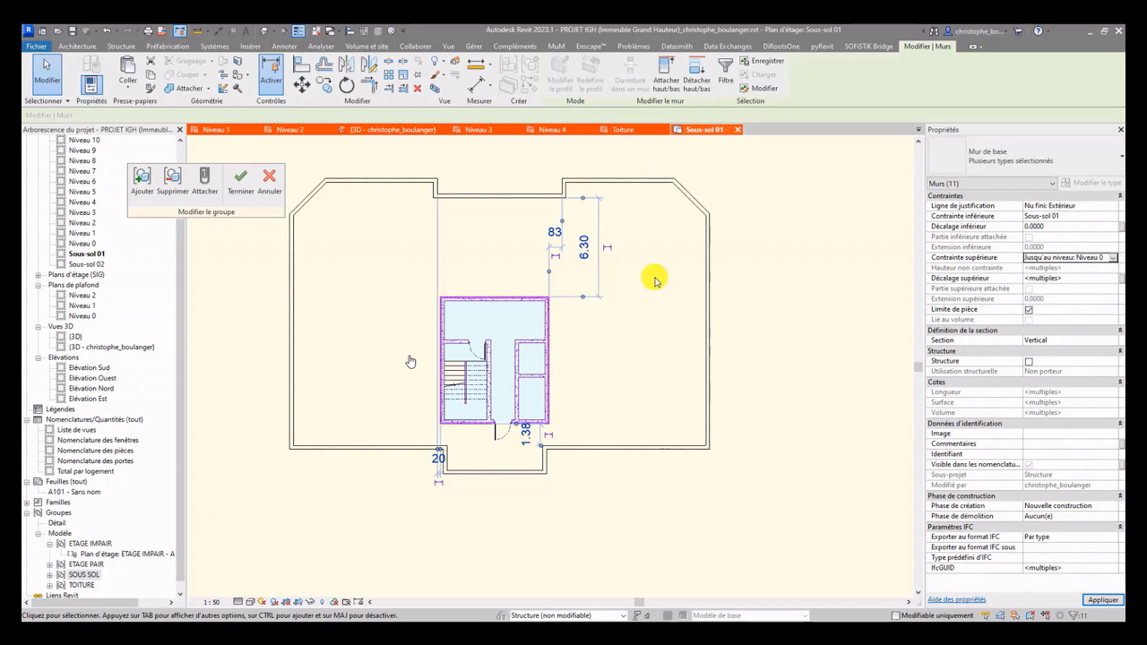
left_click(784, 298)
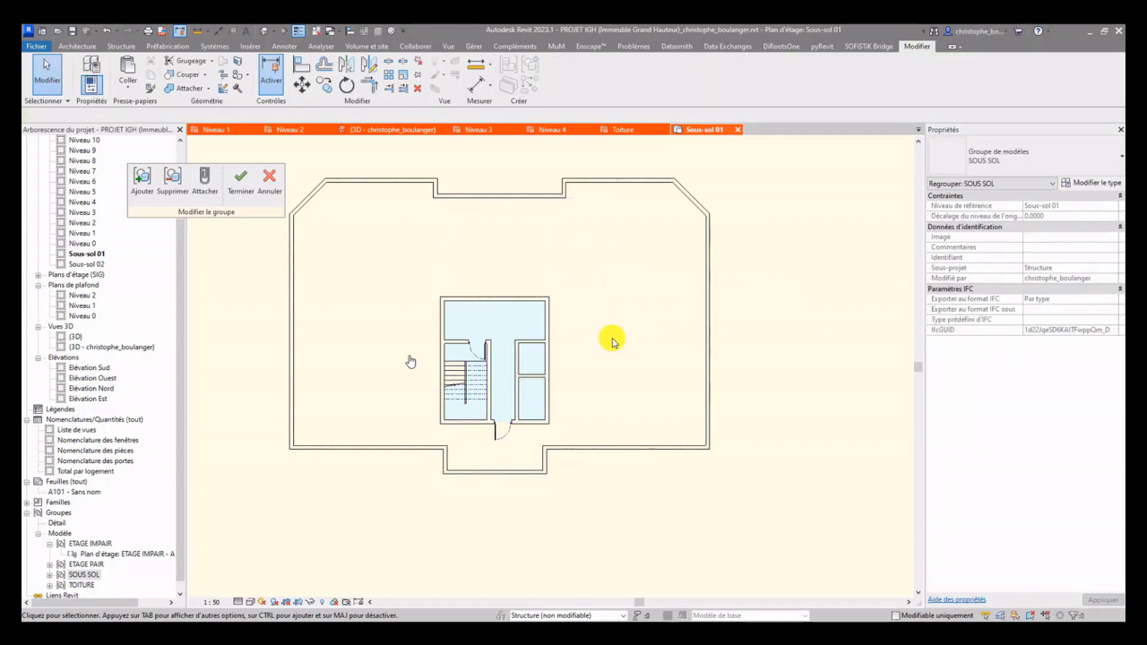
Delete the two long south perimeter walls and the two short return walls of the central south projection
scroll(328, 463, "up", 2)
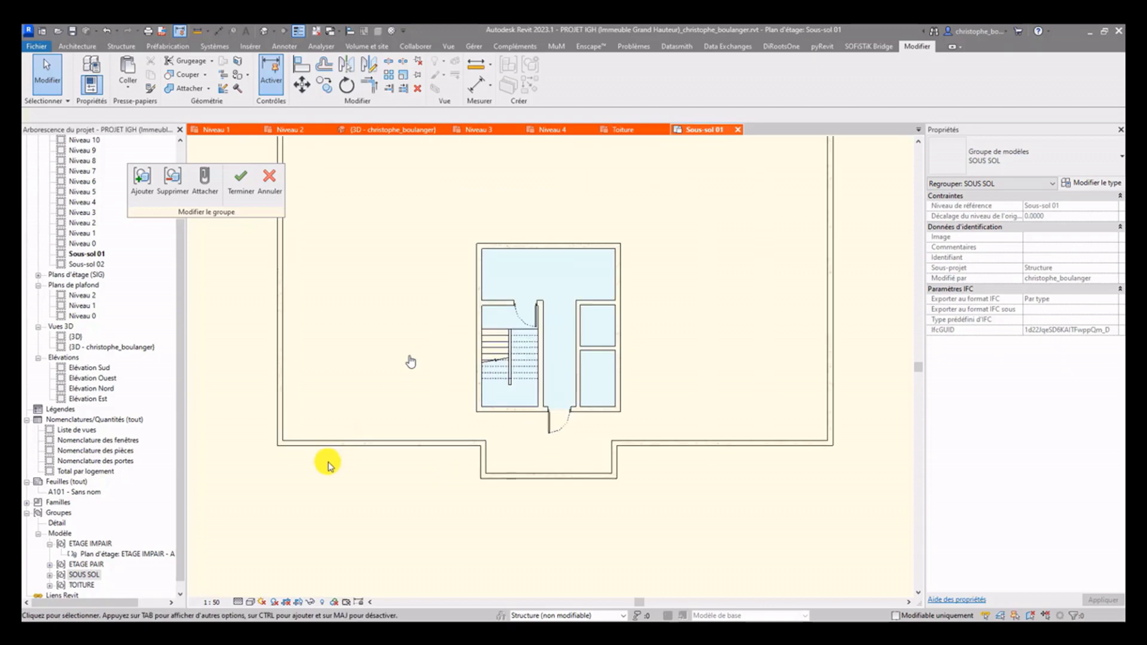
middle_click_drag(406, 421, 409, 467)
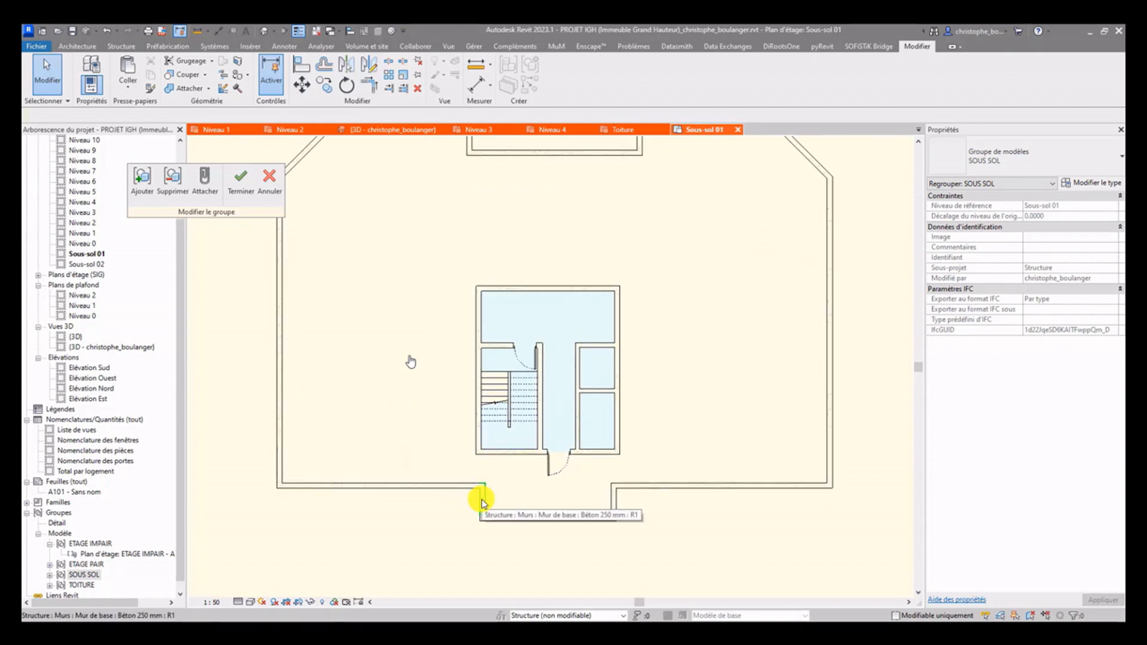
left_click(425, 486)
key("Escape")
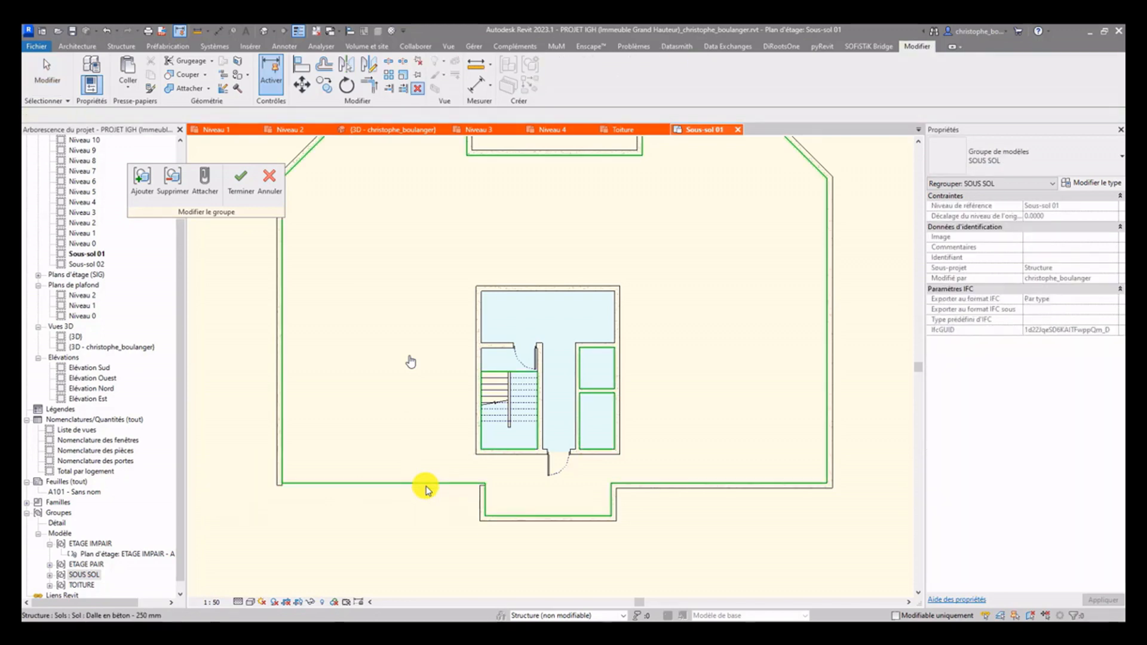
left_click(481, 495)
key("Delete")
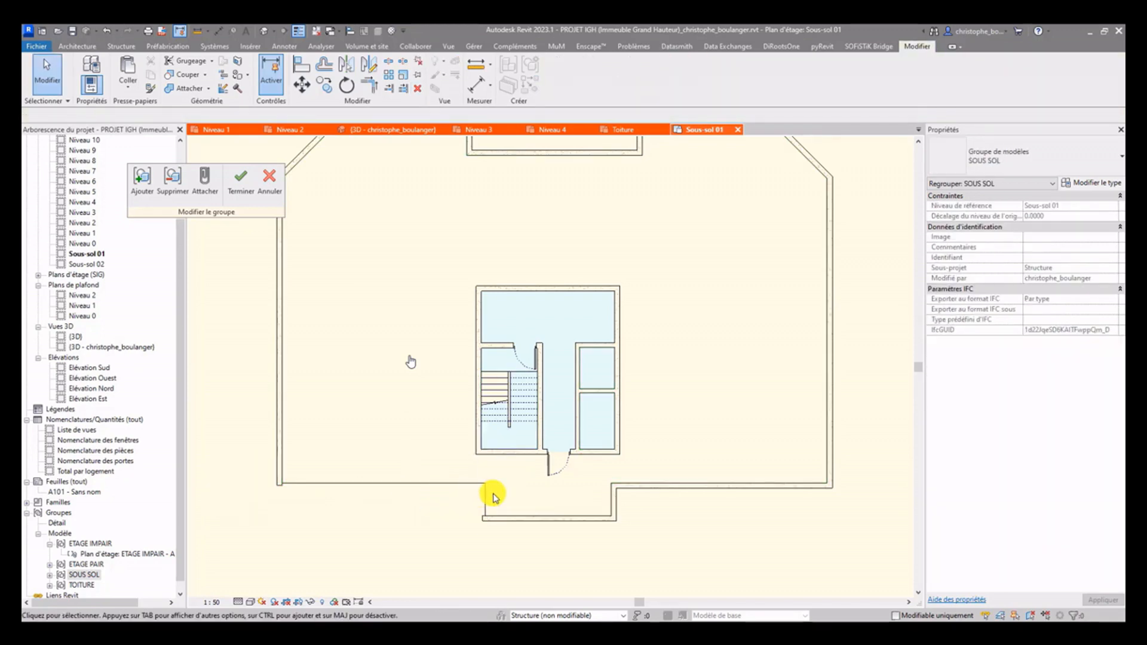
left_click(614, 502)
key("Delete")
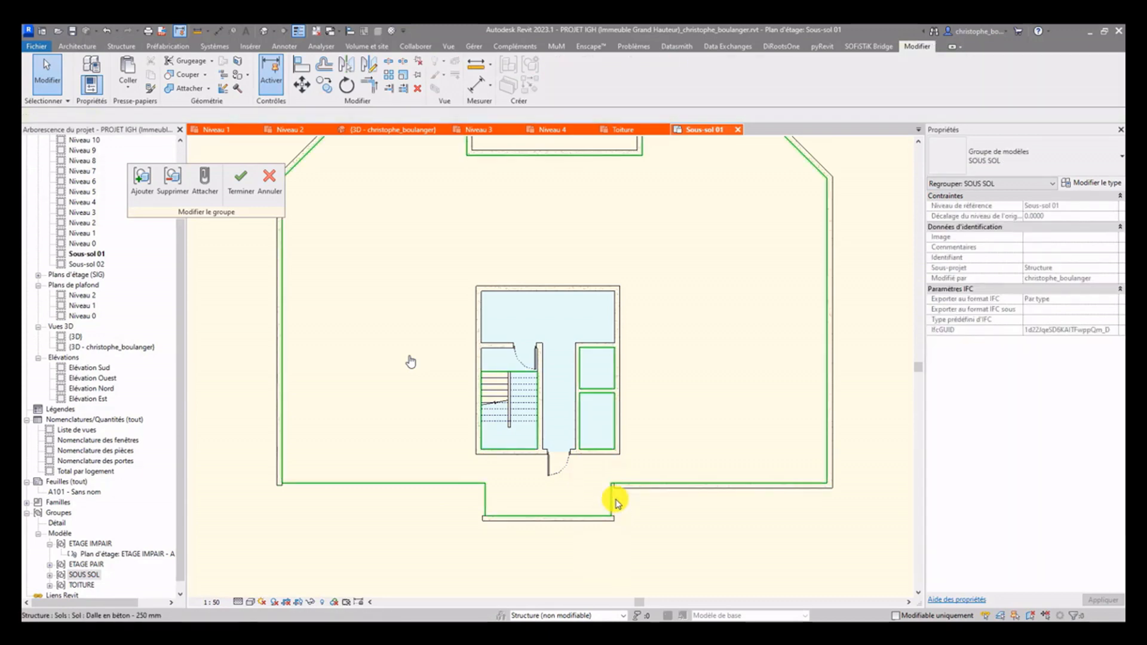
left_click(656, 493)
key("Delete")
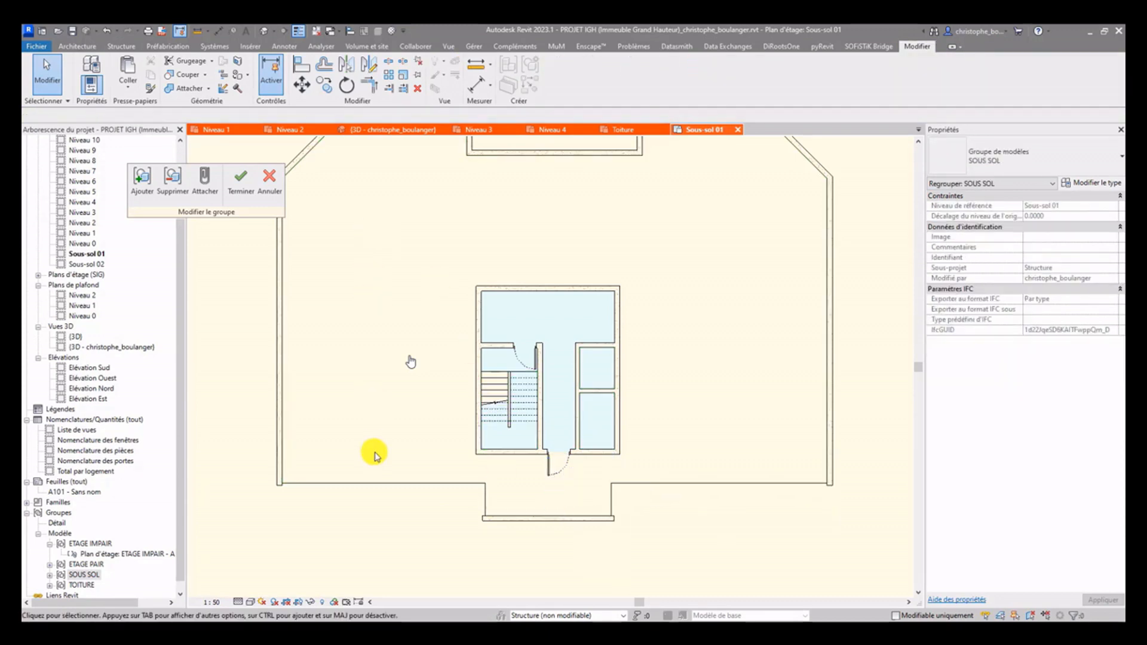
Delete the two chamfered corner walls, the three north recess walls and the northeast wall, keeping the northwest wall
middle_click_drag(352, 144, 353, 365)
left_click(306, 375)
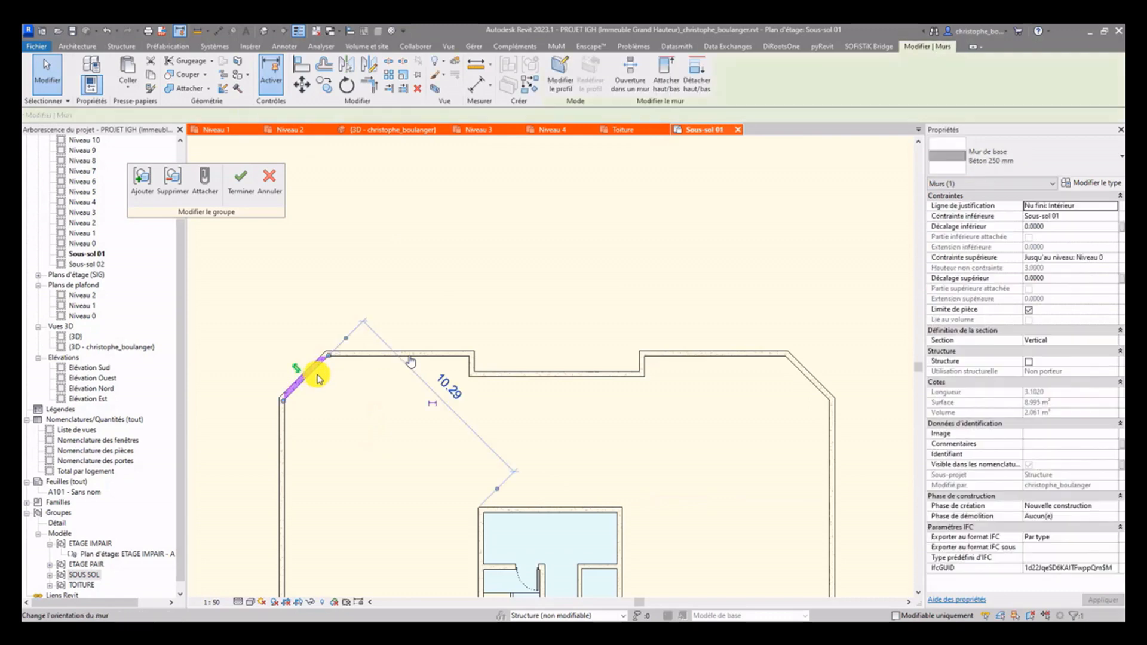
left_click(518, 377, "ctrl")
left_click(471, 365, "ctrl")
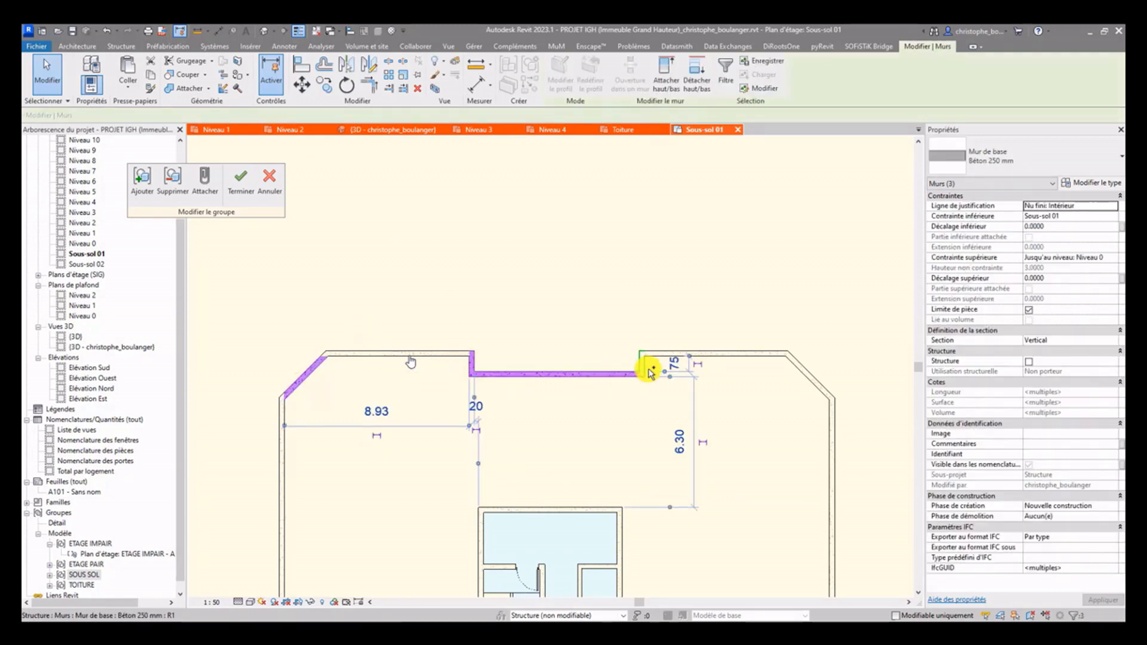
left_click(648, 363, "ctrl")
left_click(657, 355, "ctrl")
left_click(803, 367, "ctrl")
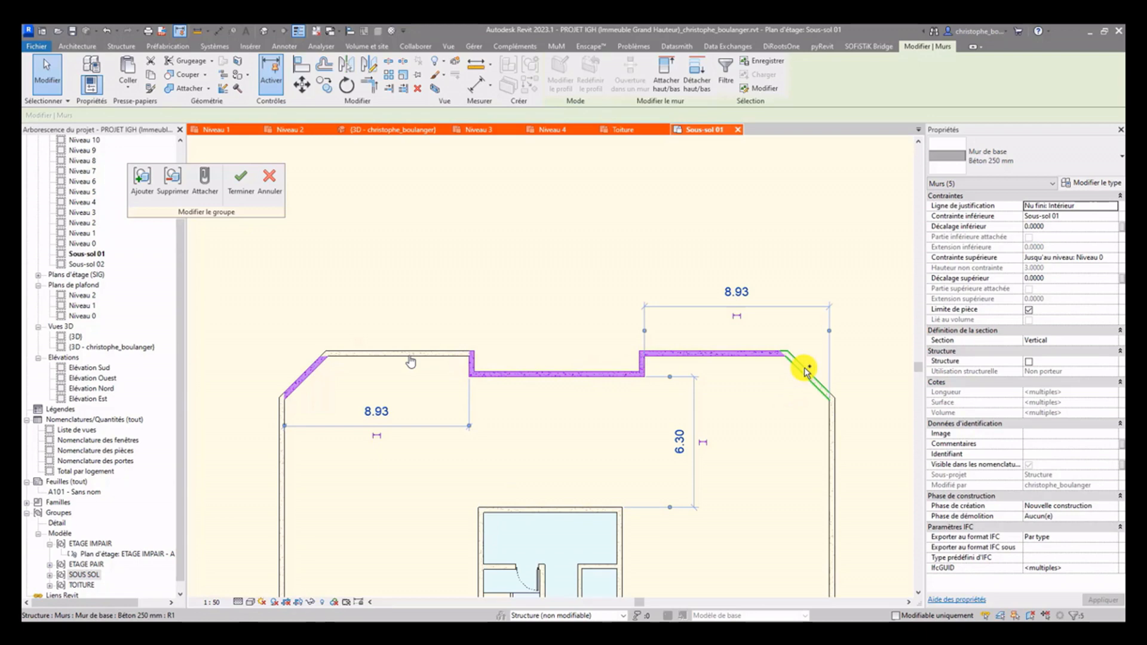
left_click(783, 426)
scroll(729, 397, "down", 2)
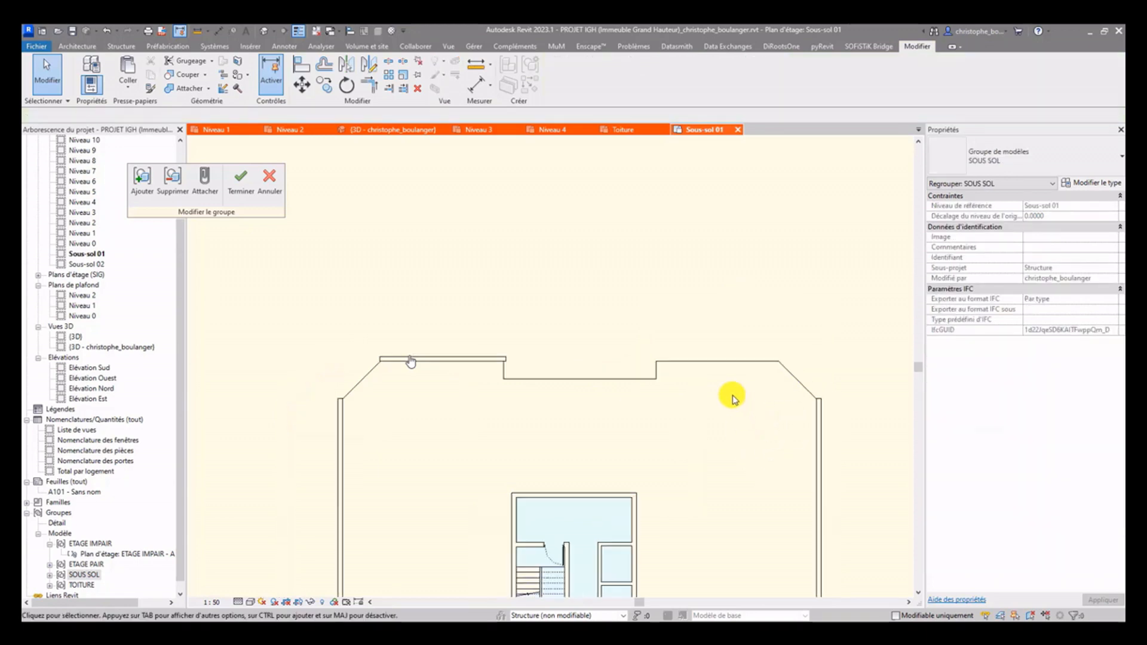
Trim and extend the remaining north, east, south and west perimeter walls to corners, forming a closed rectangle
left_click(368, 85)
left_click(391, 412)
left_click(467, 364)
left_click(512, 364)
left_click(813, 409)
middle_click_drag(692, 469, 625, 296)
left_click(383, 418)
left_click(572, 466)
left_click(583, 466)
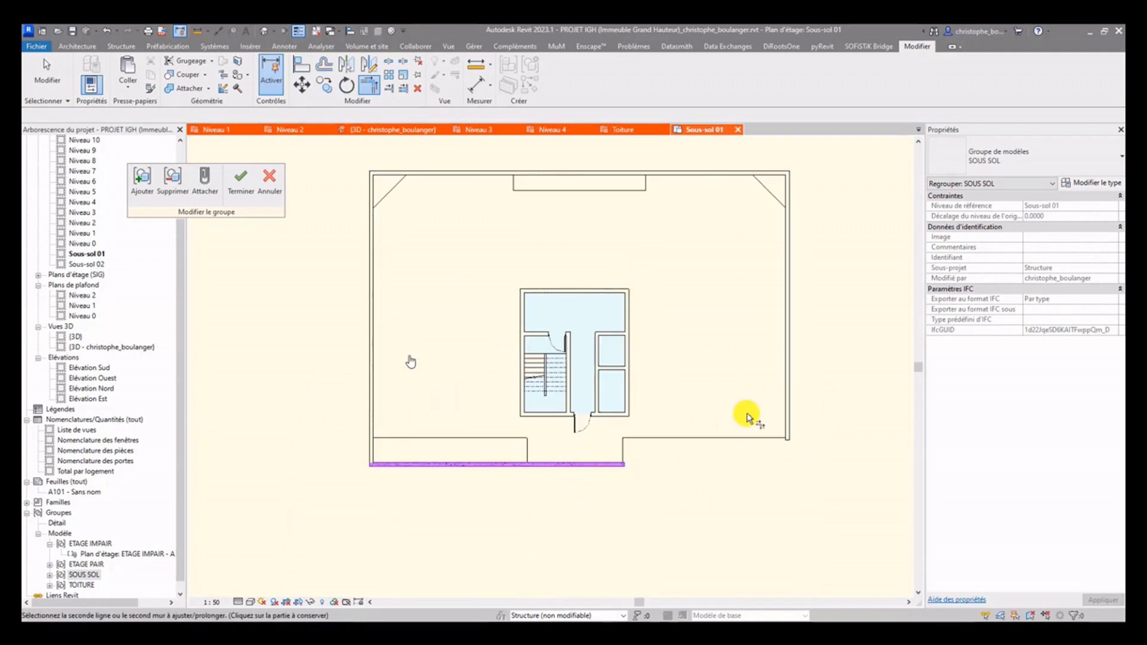
left_click(784, 406)
key("Escape")
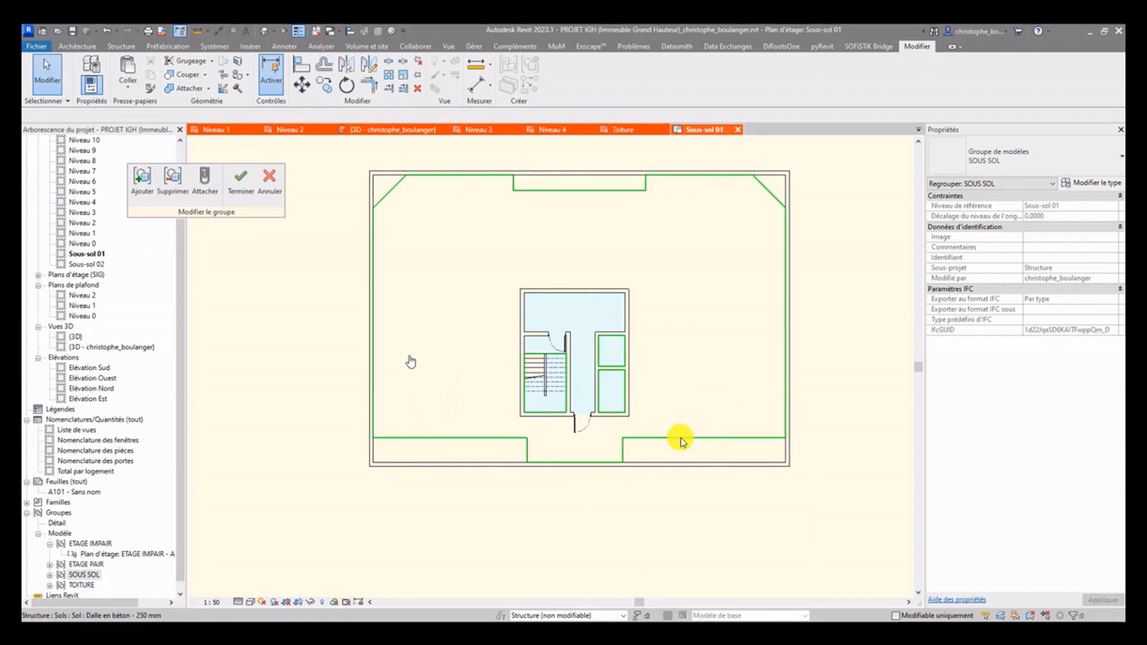
Edit the boundary of the 250 mm concrete floor slab and delete the whole outer contour chain
double_click(681, 440)
key("Tab")
left_click(680, 438)
key("Delete")
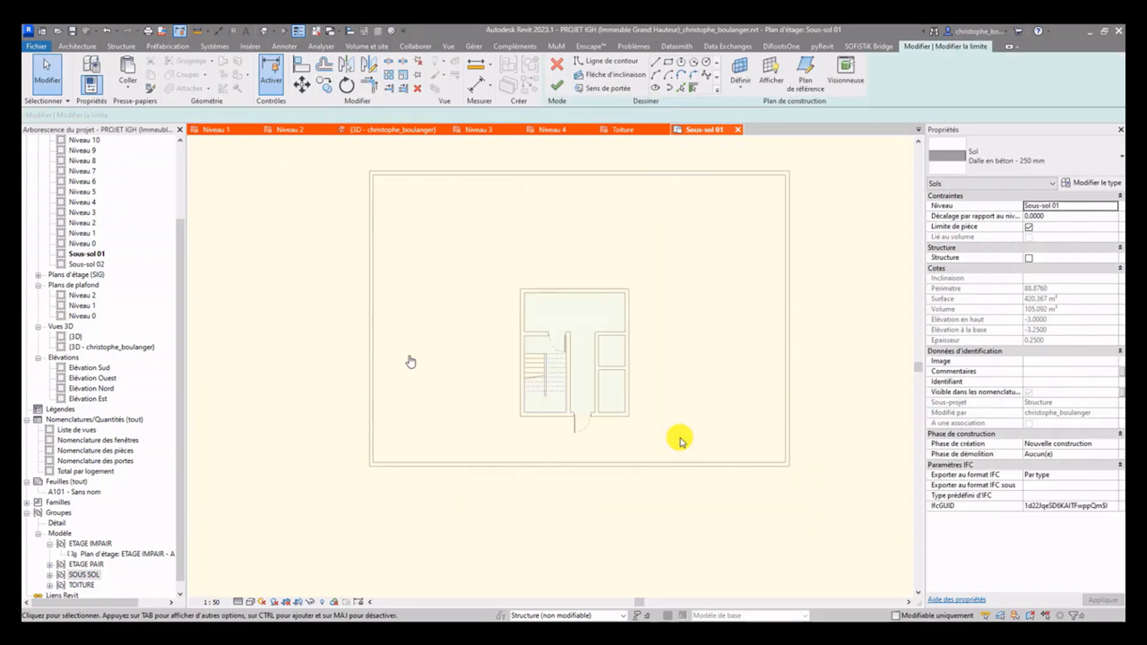
Create the slab's new contour from the rectangular perimeter wall chain with offset 0 and finish the boundary sketch
left_click(694, 88)
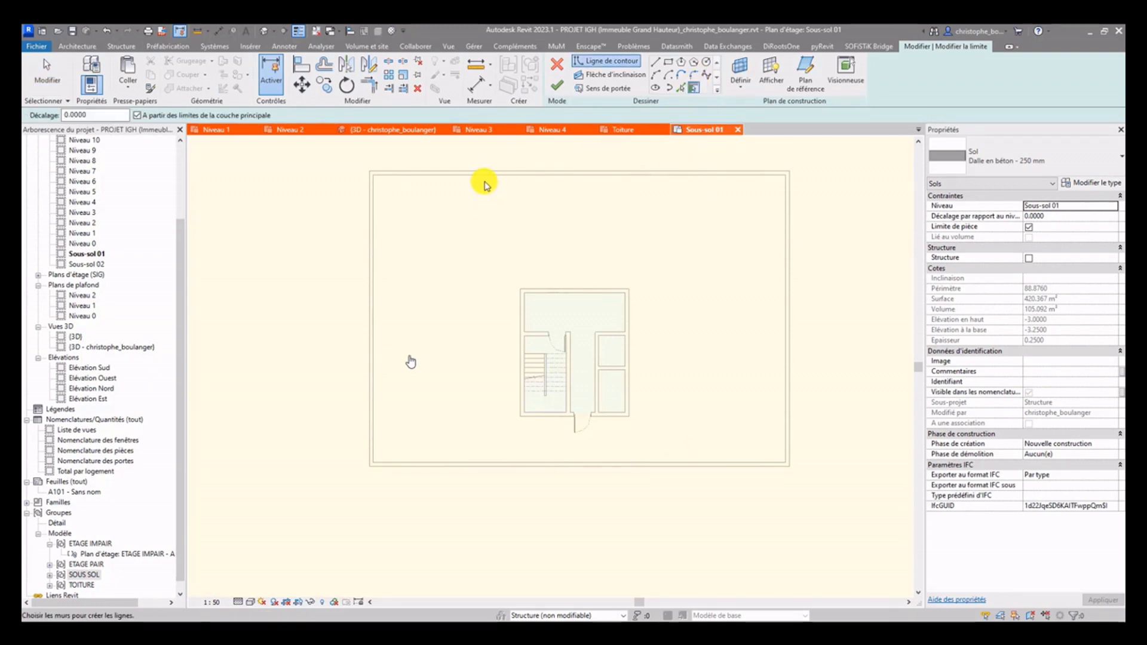
key("Tab")
left_click(484, 182)
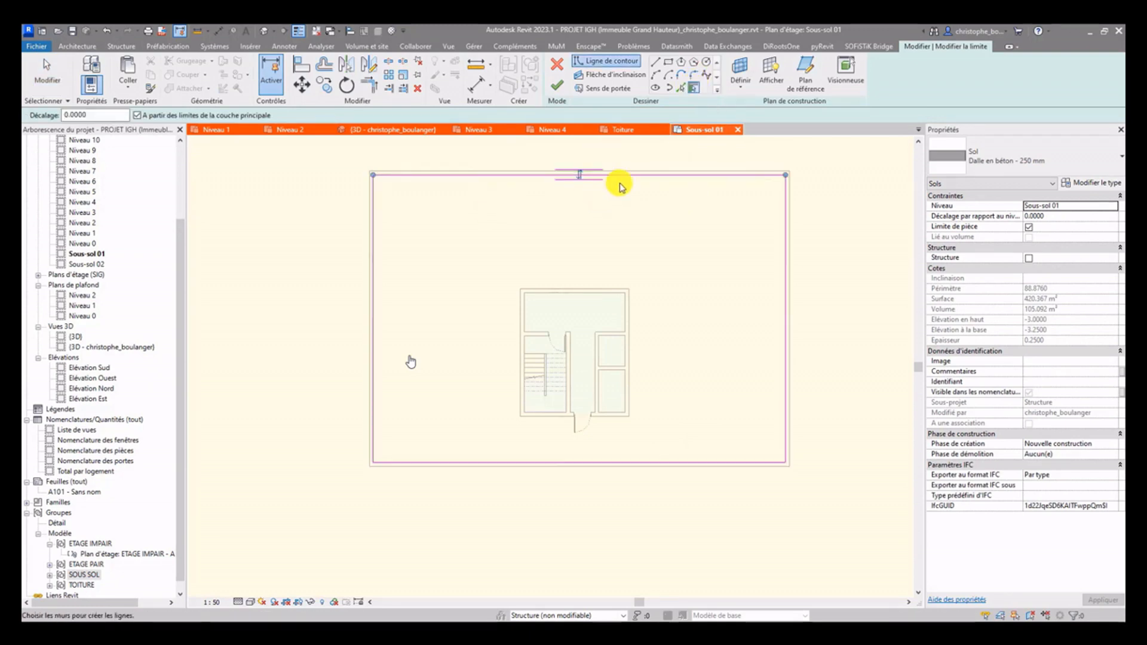
left_click(556, 90)
left_click(541, 160)
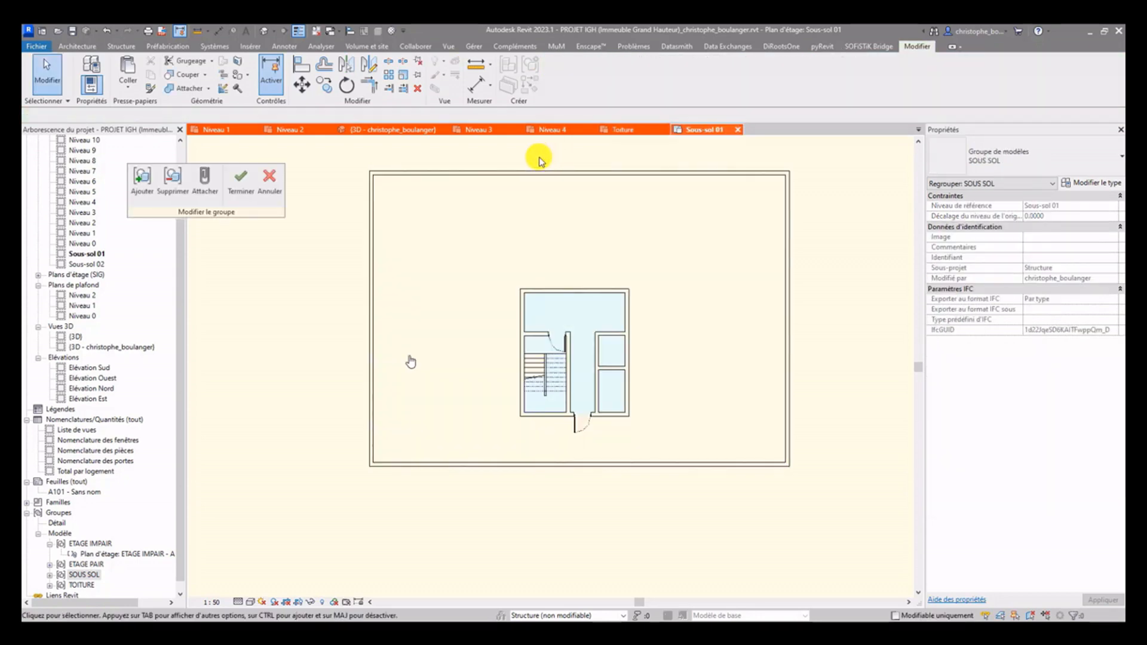
Finish editing the SOUS SOL group and deselect it
middle_click_drag(427, 162, 426, 181)
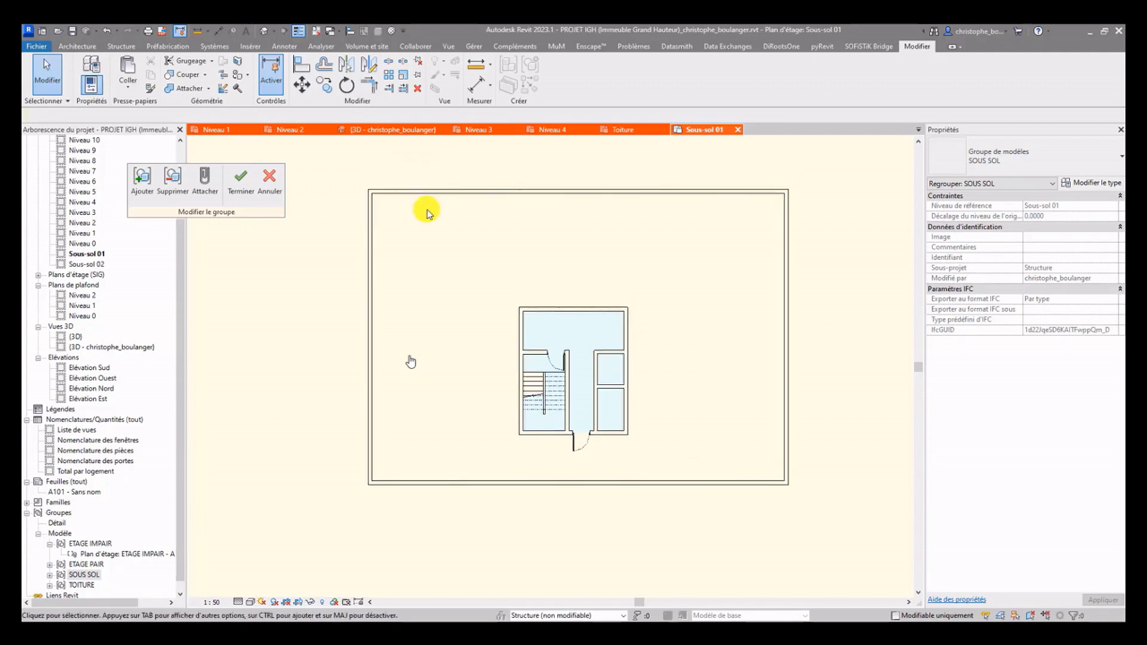
left_click(409, 193)
left_click(525, 141)
left_click(398, 166)
left_click(241, 182)
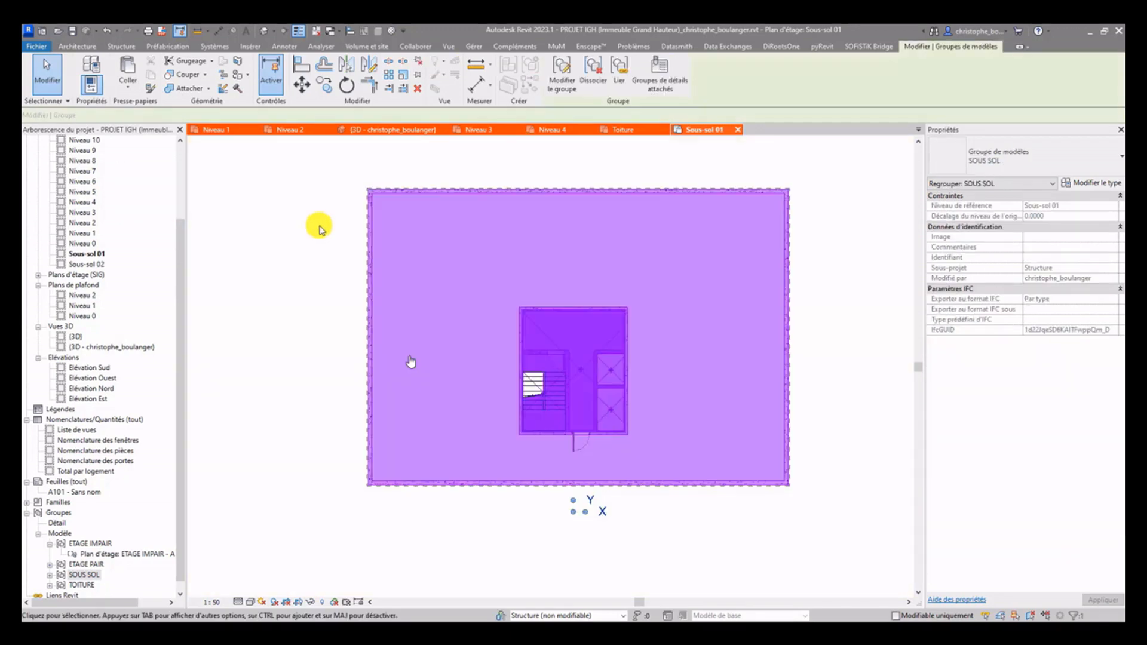
left_click(292, 242)
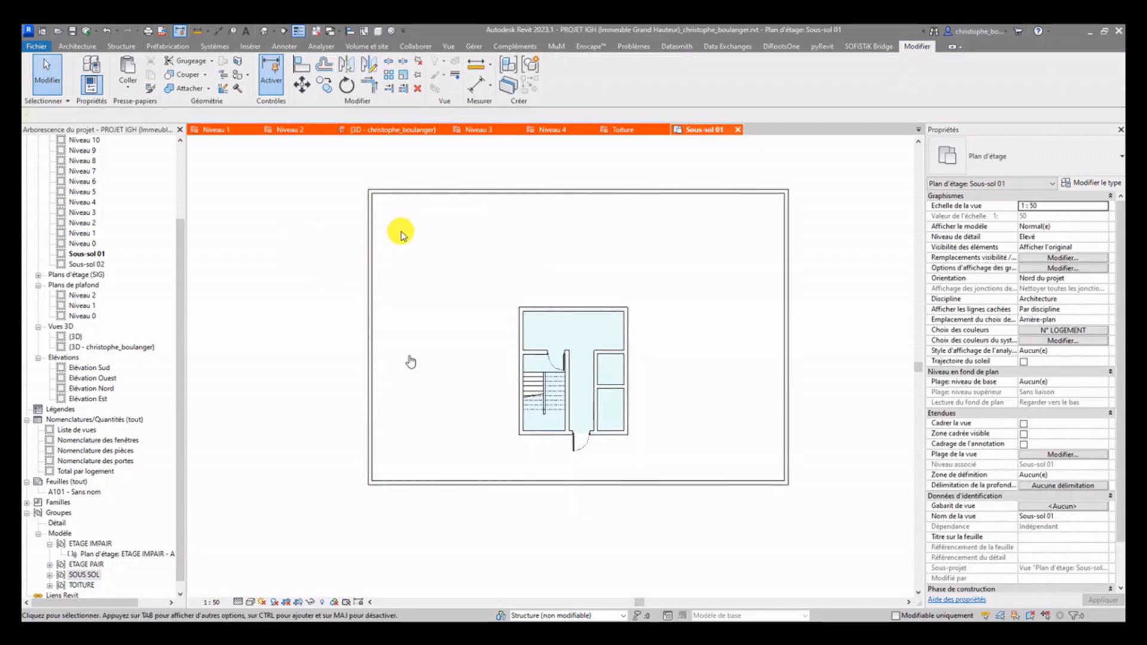
Open the Sous-sol 02 floor plan and place an instance of the SOUS SOL group aligned with the level above
double_click(87, 265)
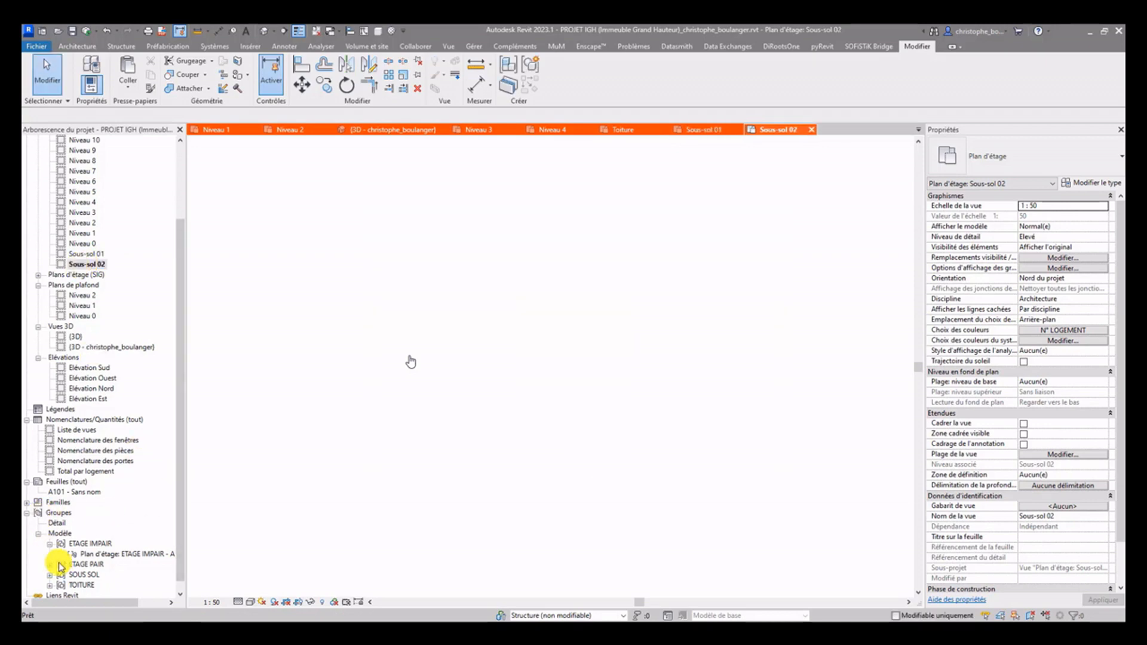
right_click(78, 578)
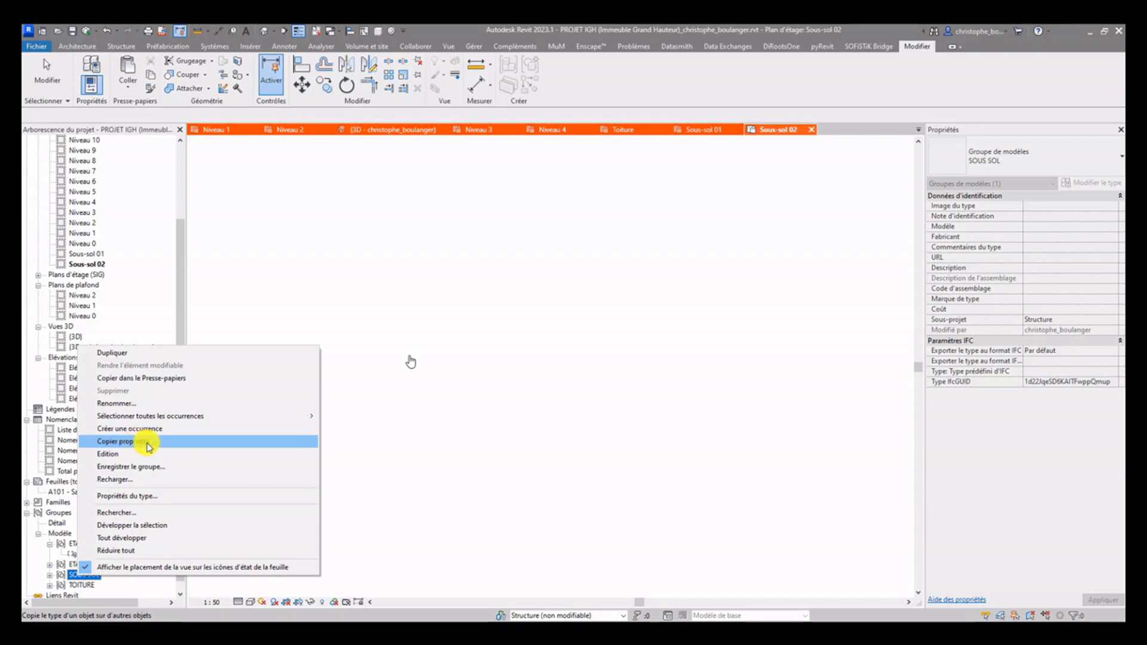
left_click(143, 428)
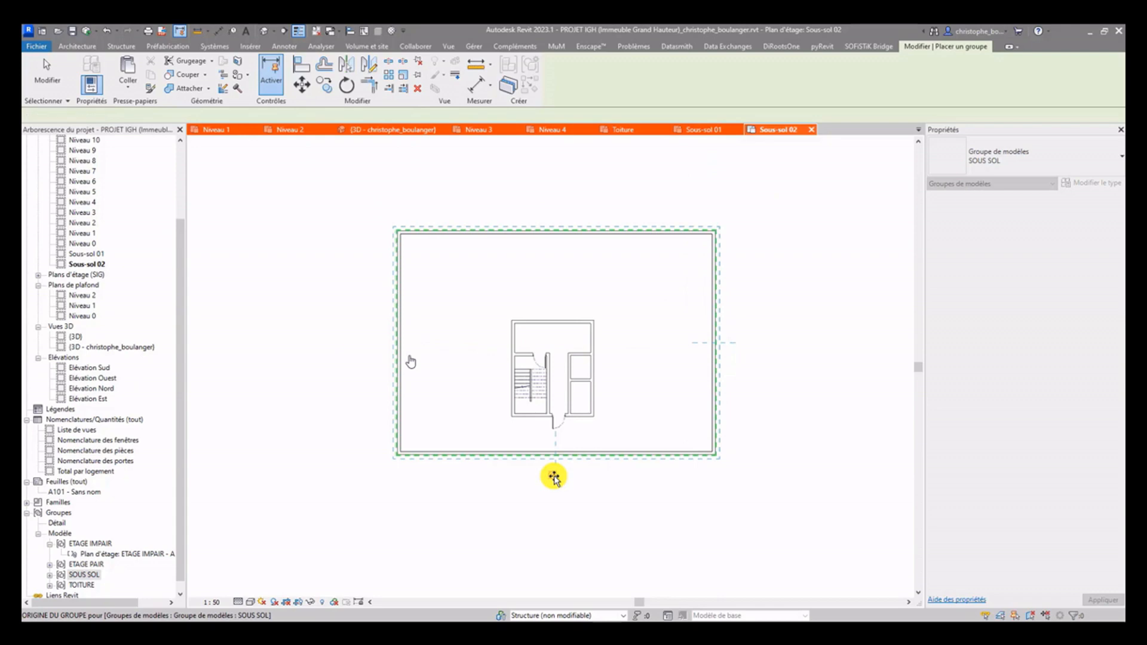
left_click(553, 476)
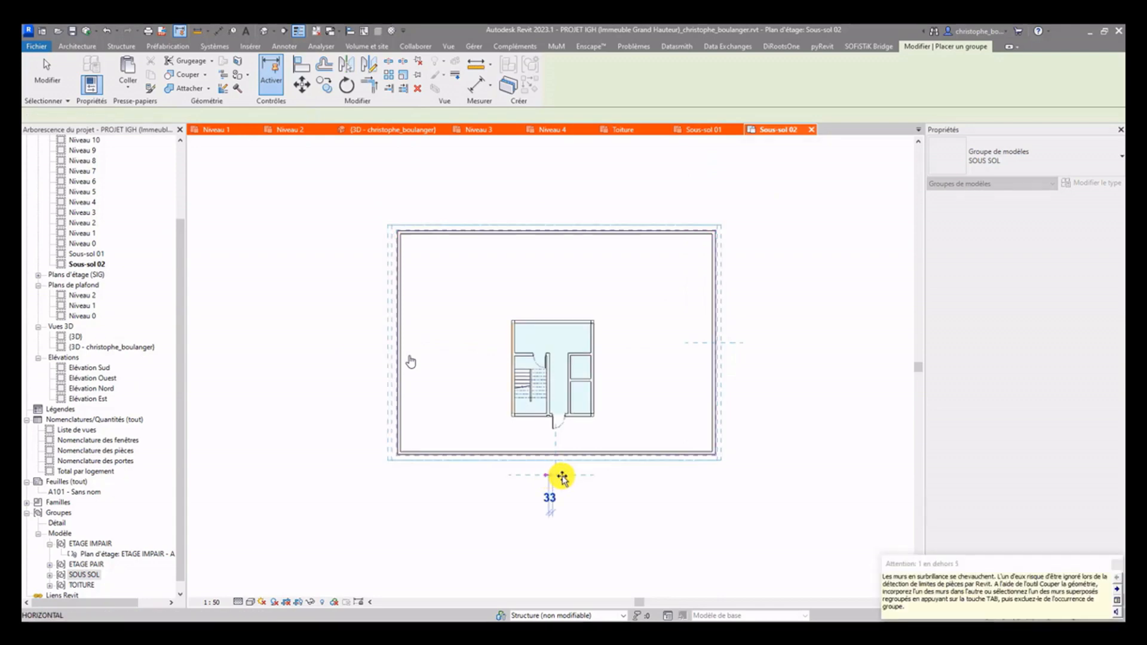
key("Escape")
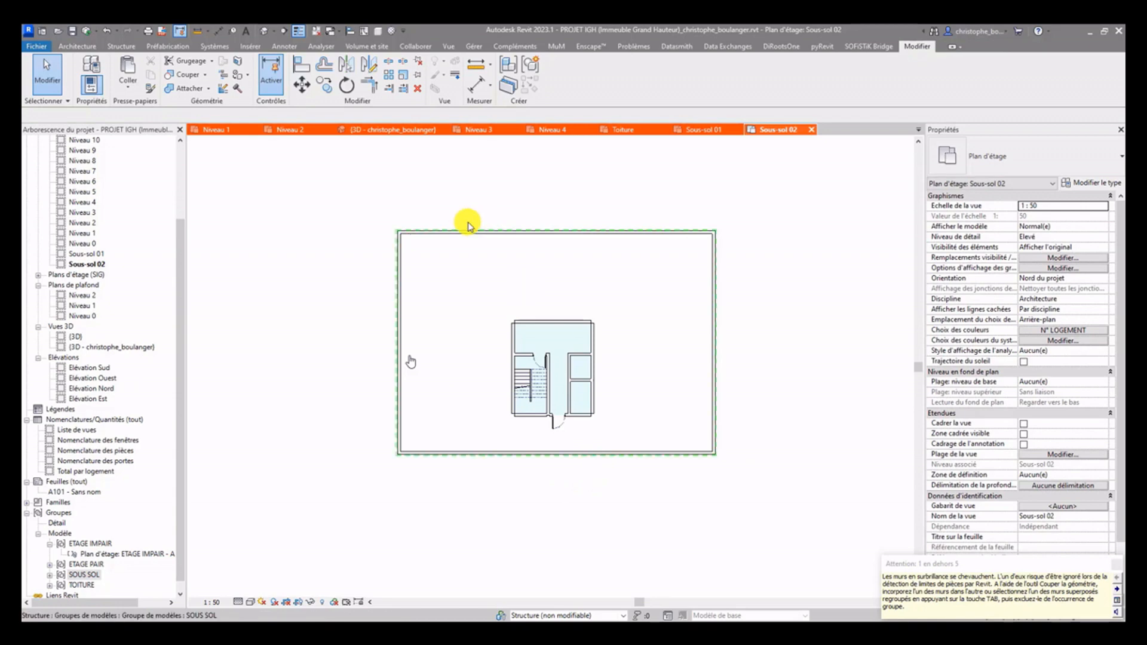
Open the 3D view and examine the two stacked basement levels against the level lines from several sides
left_click(263, 32)
scroll(545, 448, "down", 5)
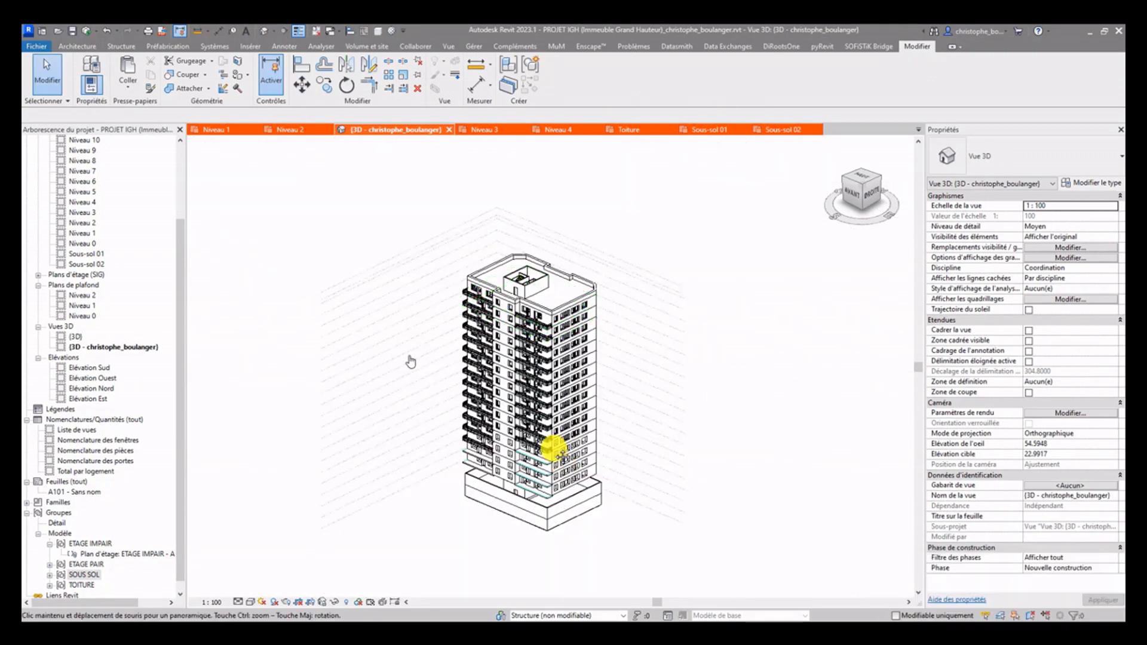
scroll(531, 362, "up", 2)
scroll(528, 389, "up", 6)
middle_click_drag(533, 397, 700, 411, "shift")
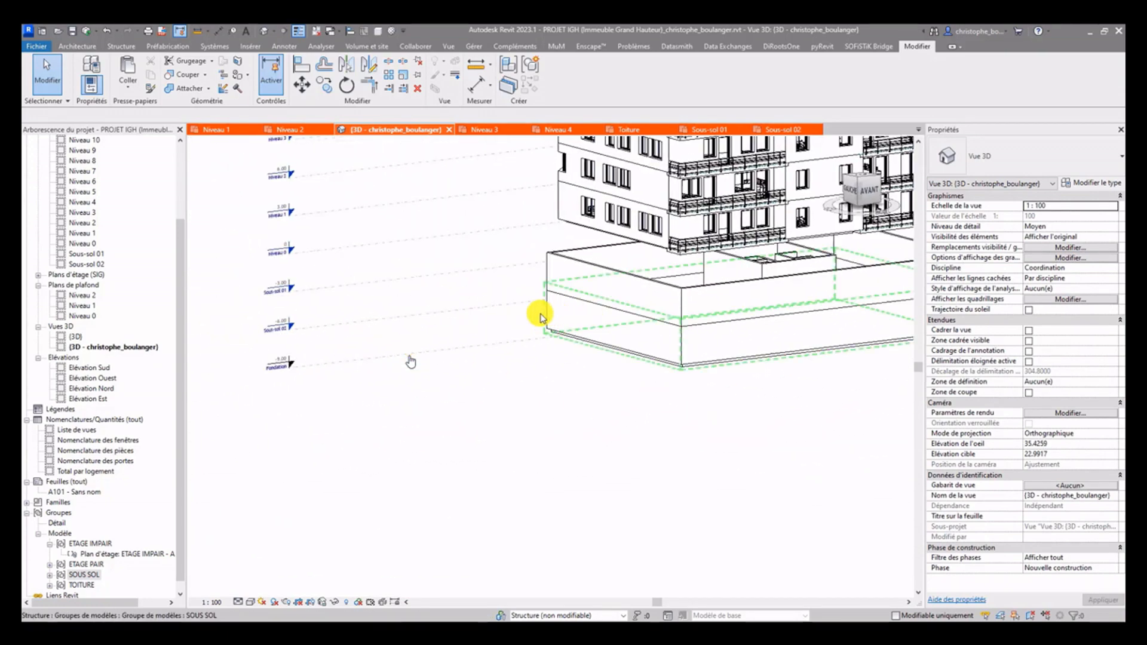
middle_click_drag(524, 322, 520, 353, "shift")
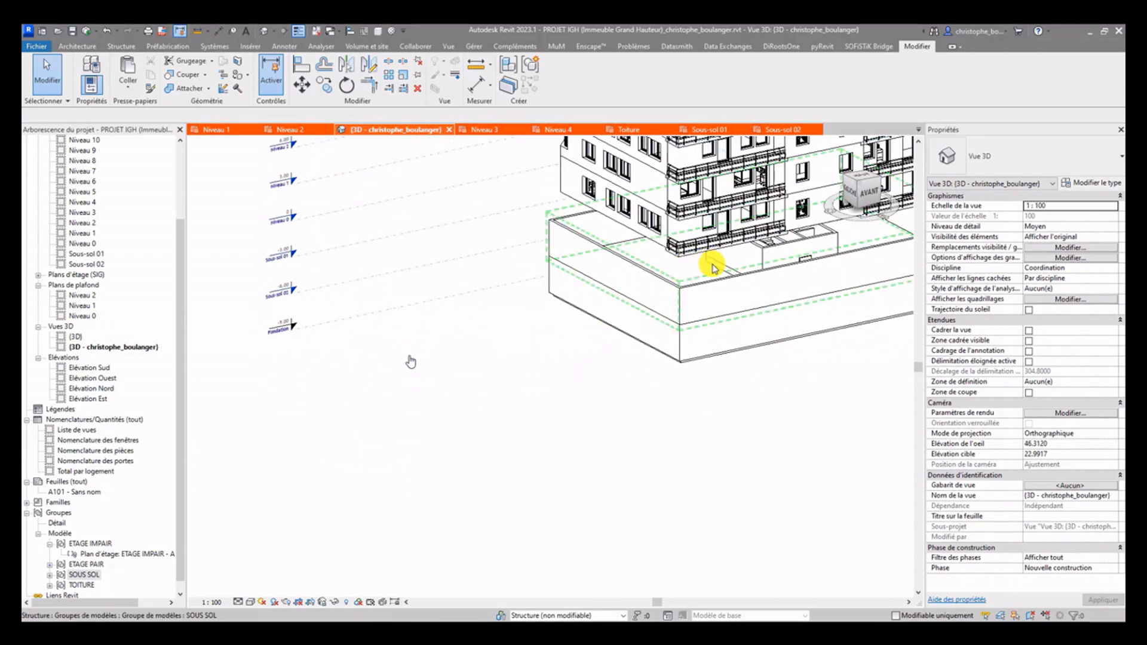
middle_click_drag(594, 328, 699, 327, "shift")
middle_click_drag(307, 435, 615, 425, "shift")
Examine the roof and the top storey group's type and reference level, and look over the whole tower
scroll(615, 235, "up", 5)
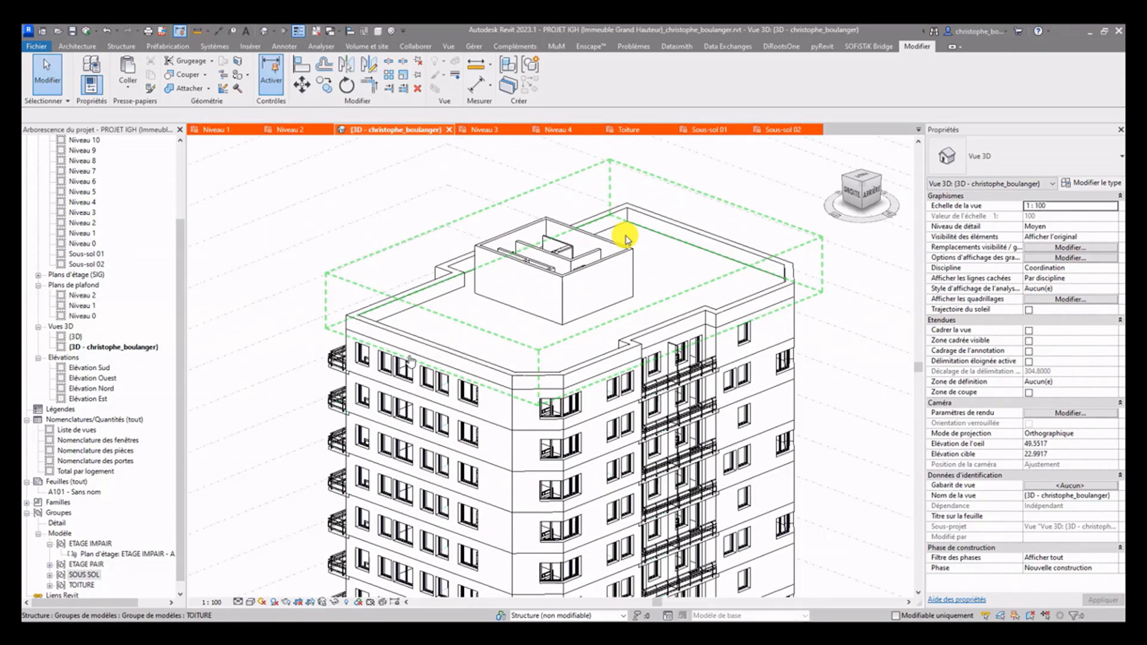
scroll(617, 250, "down", 4)
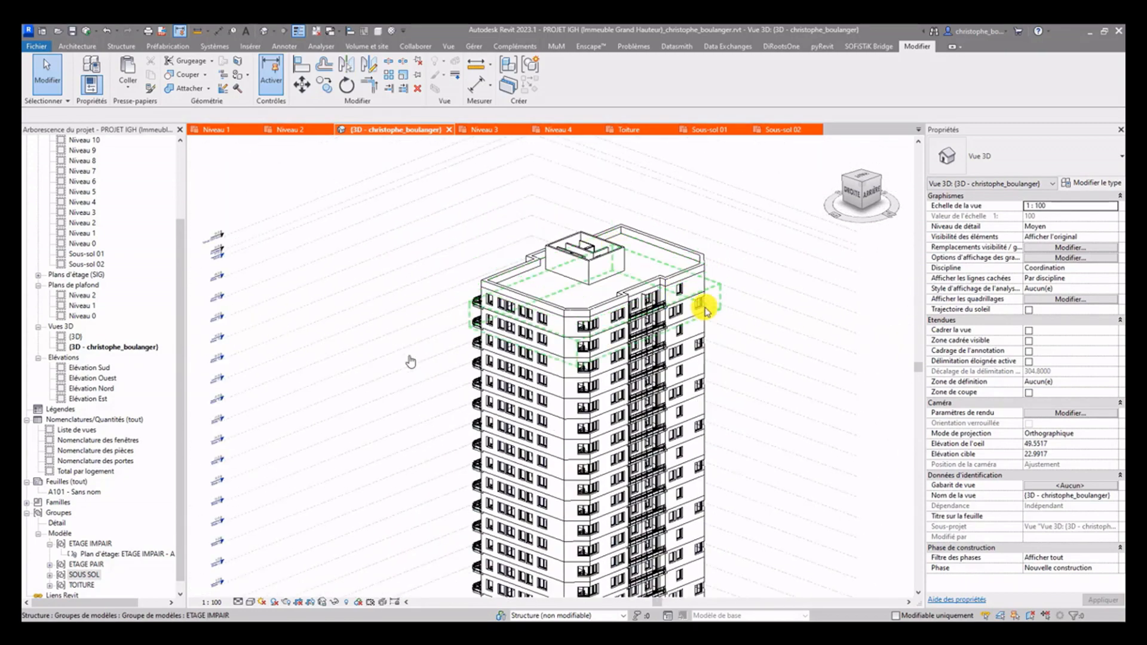
left_click(703, 287)
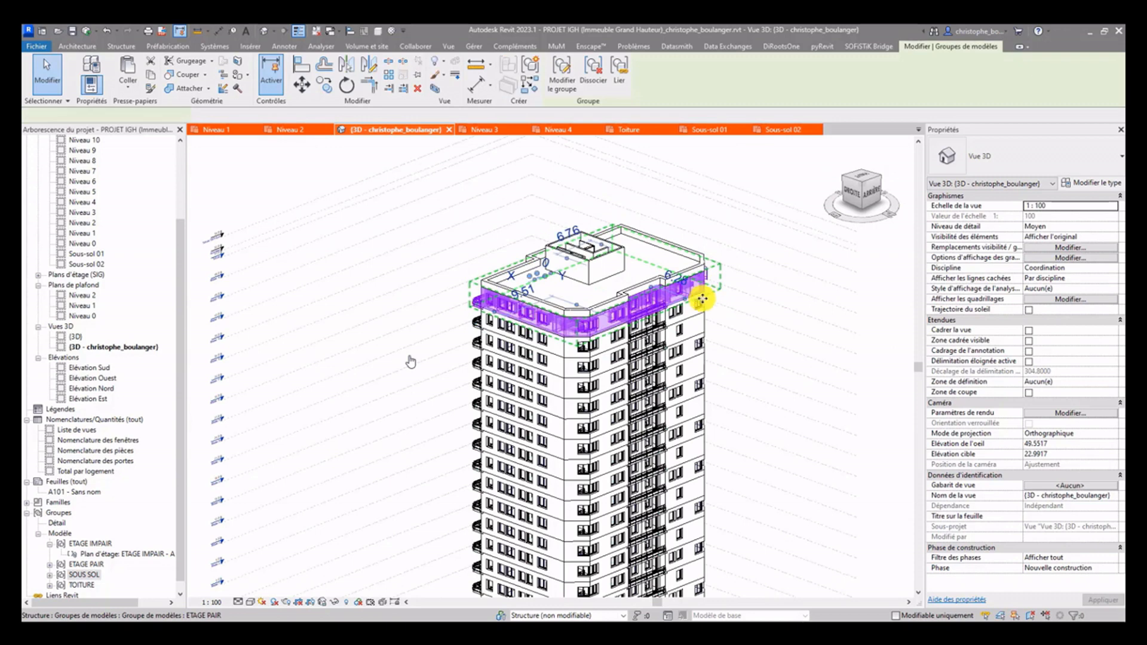
left_click(1016, 156)
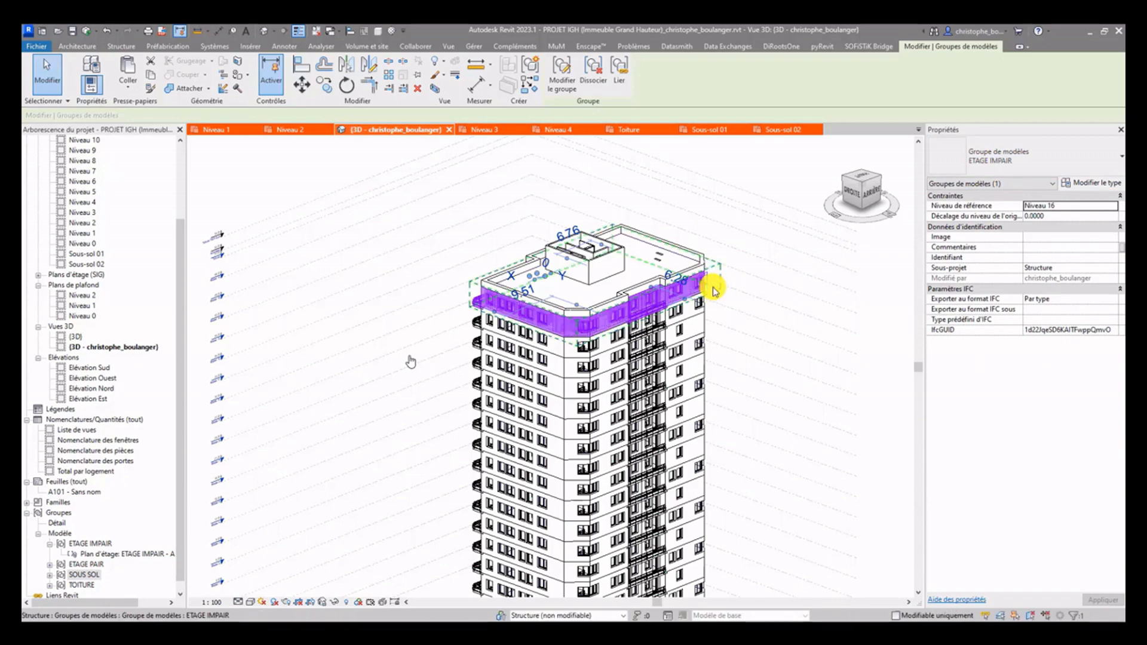
left_click(720, 294)
scroll(701, 308, "up", 4)
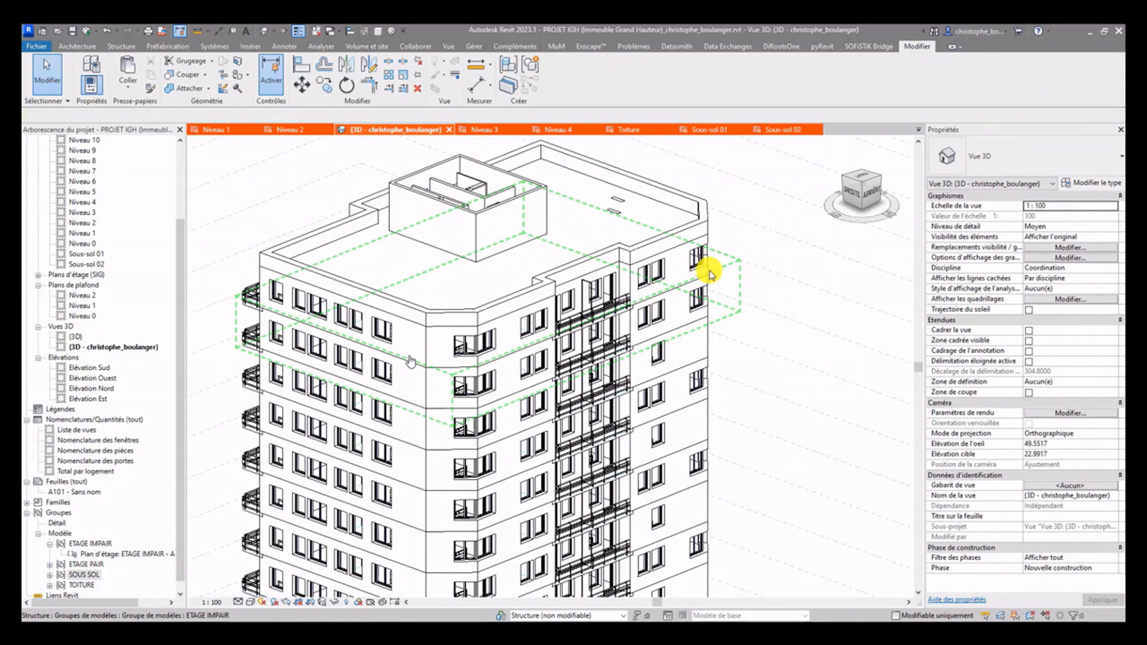
left_click(706, 267)
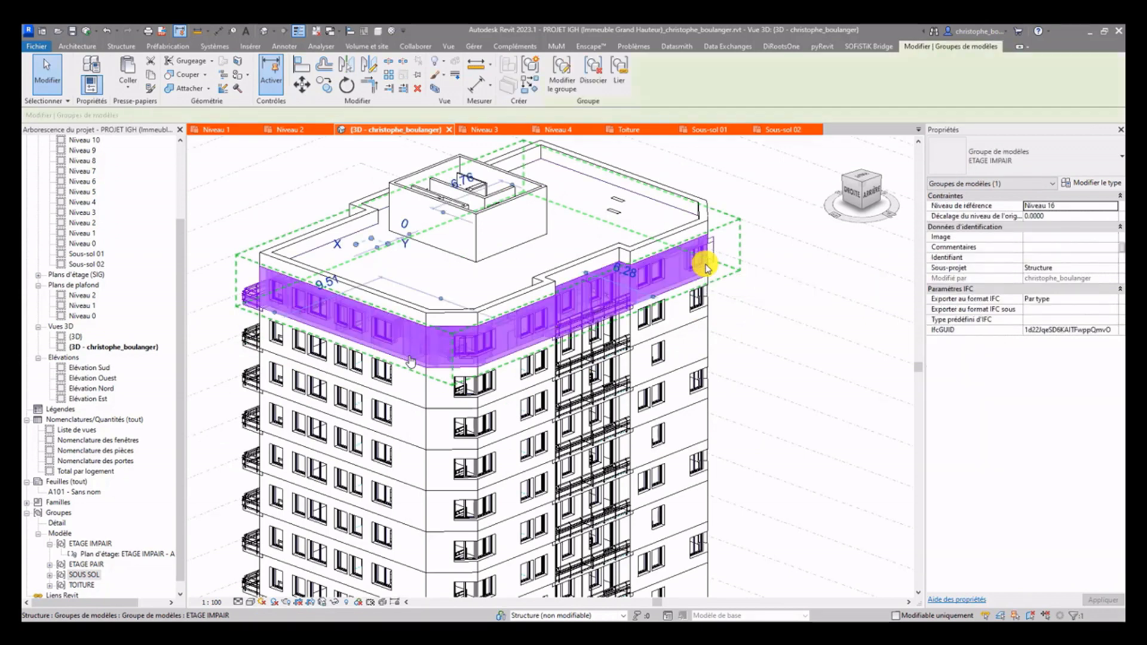
left_click(992, 157)
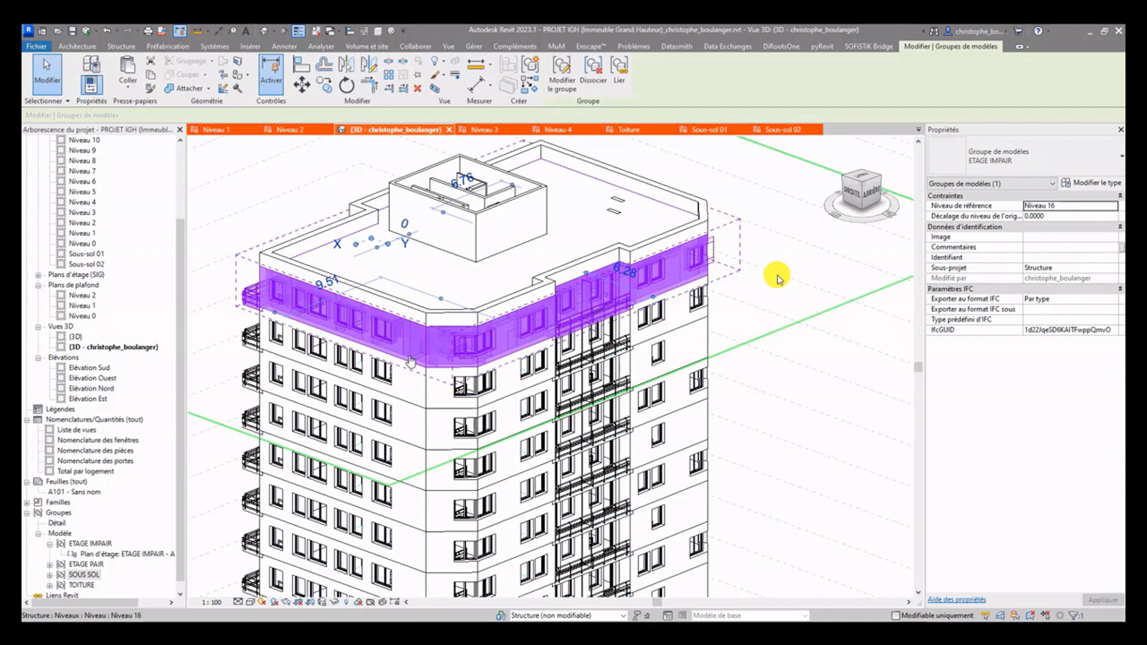
left_click(755, 263)
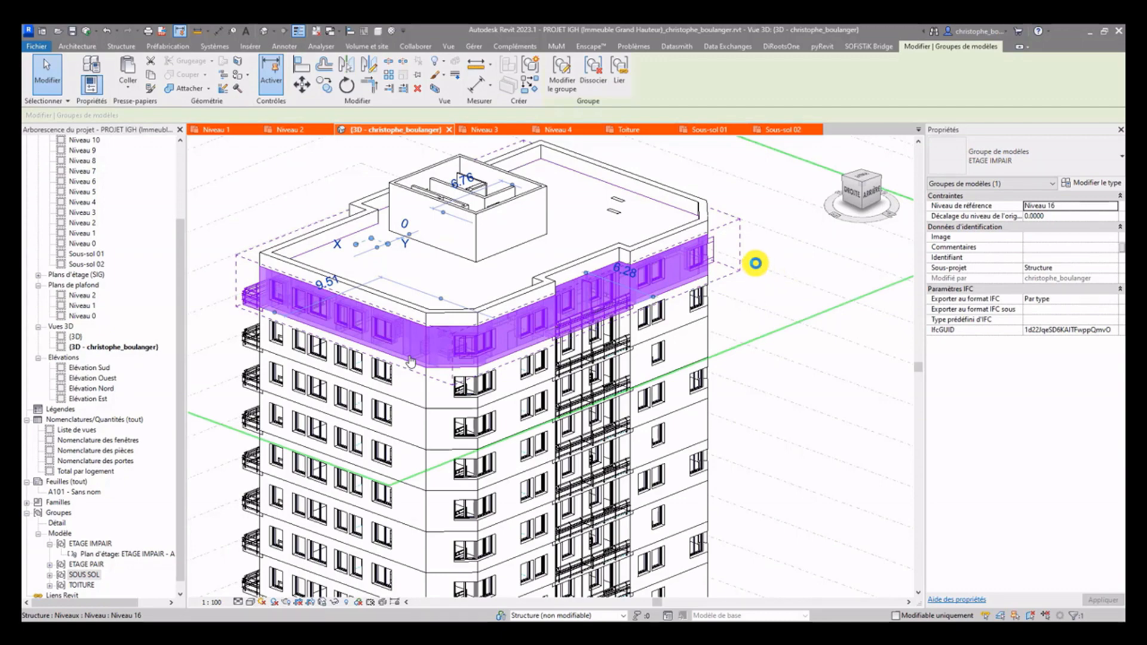
scroll(494, 222, "down", 5)
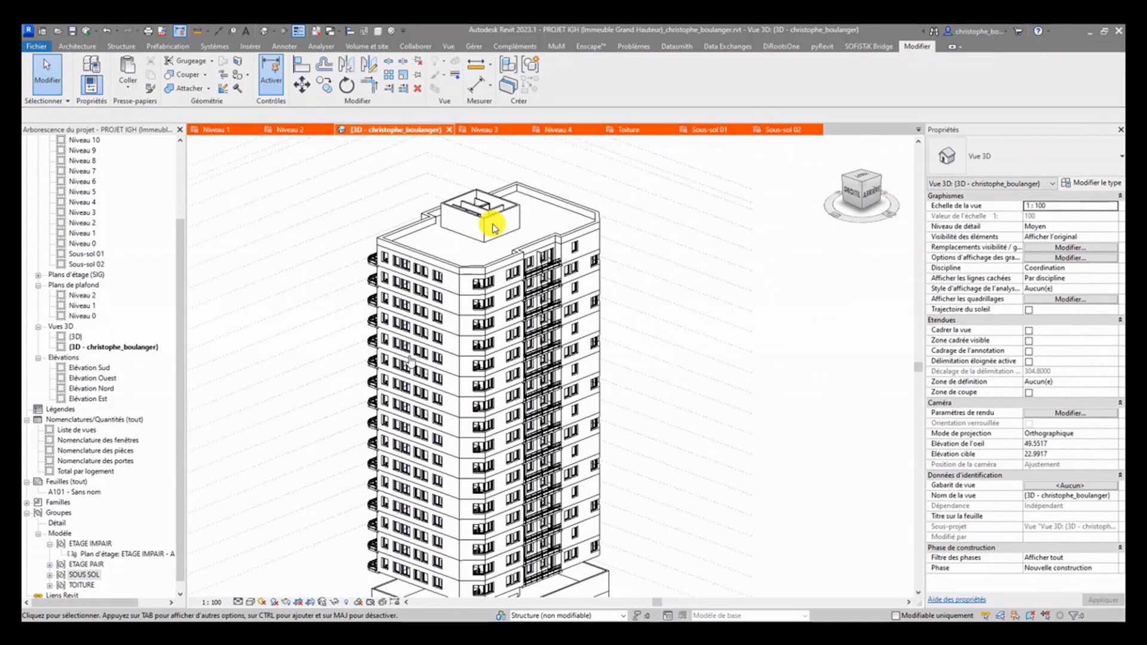
middle_click_drag(474, 379, 619, 410, "shift")
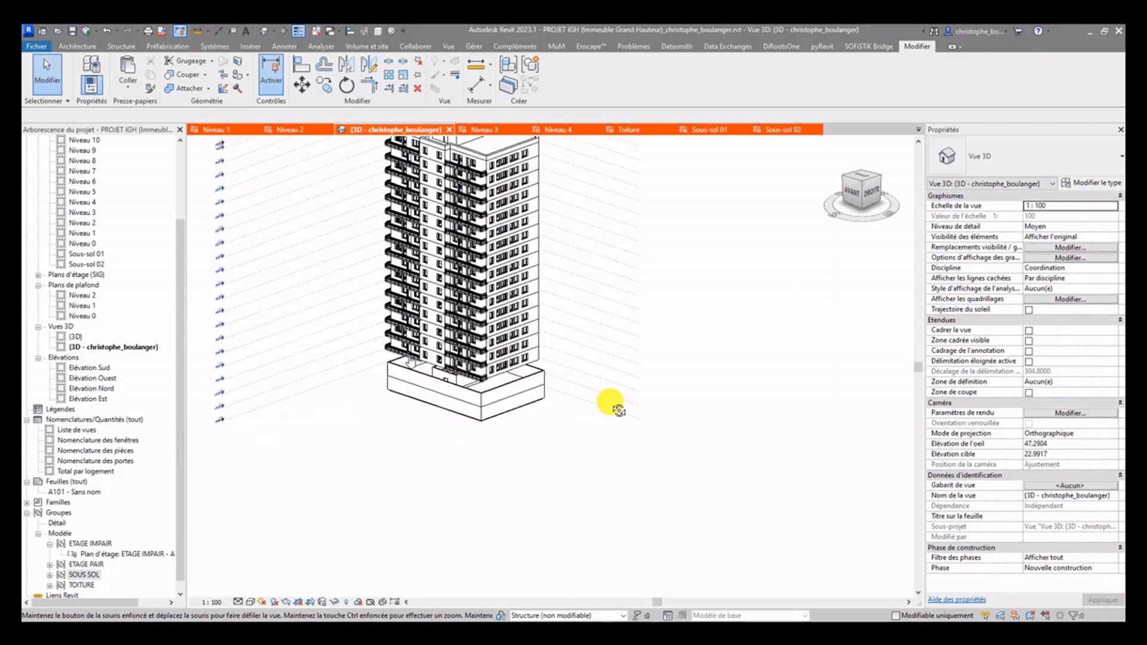
middle_click_drag(456, 466, 468, 528)
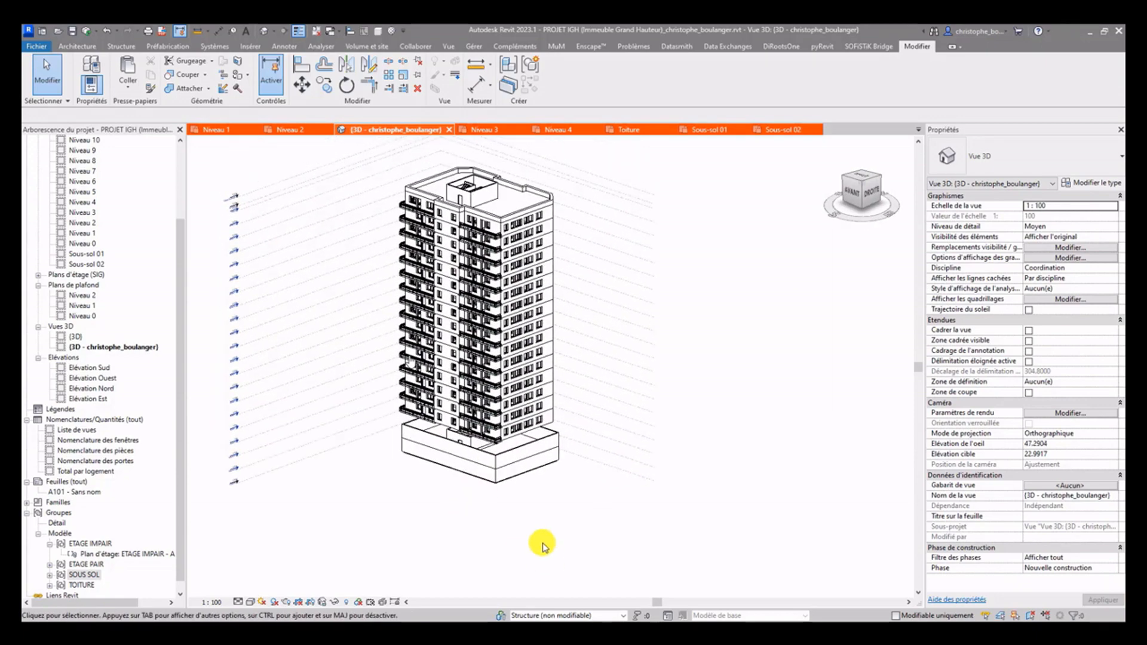